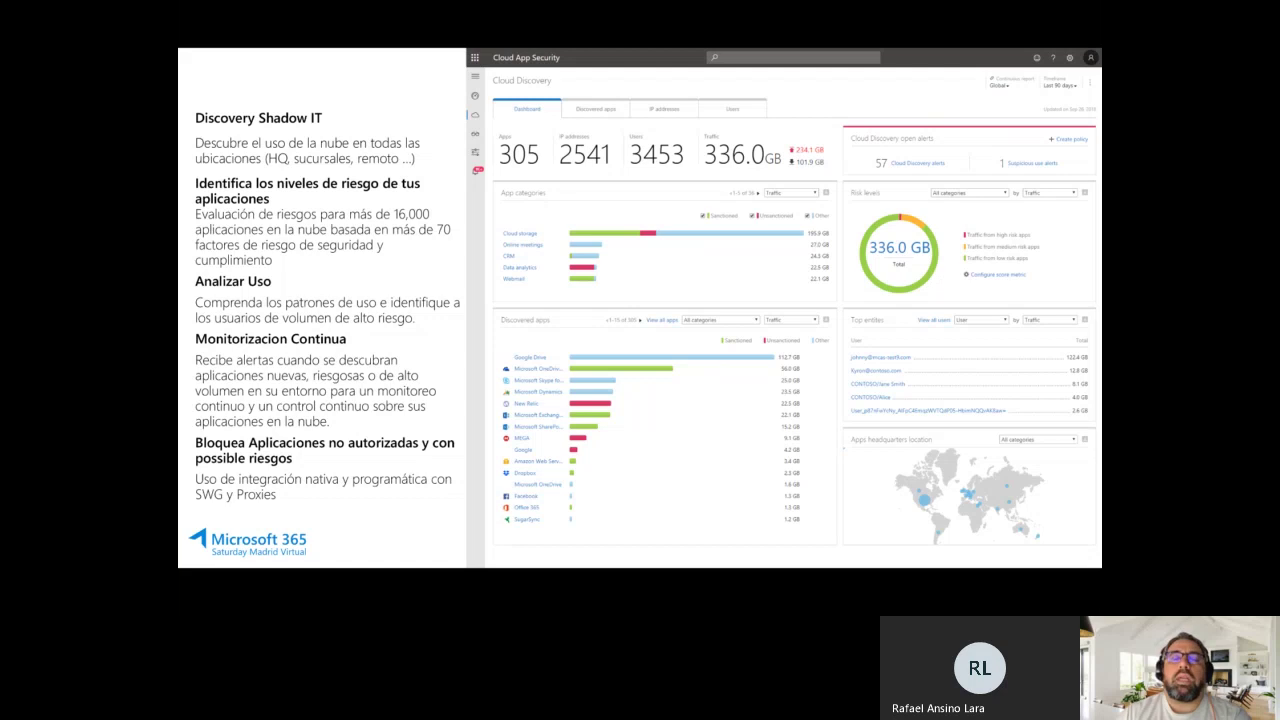
Advance the slideshow past the Cloud Discovery slides to slide 21, titled DEMO.
key(Right)
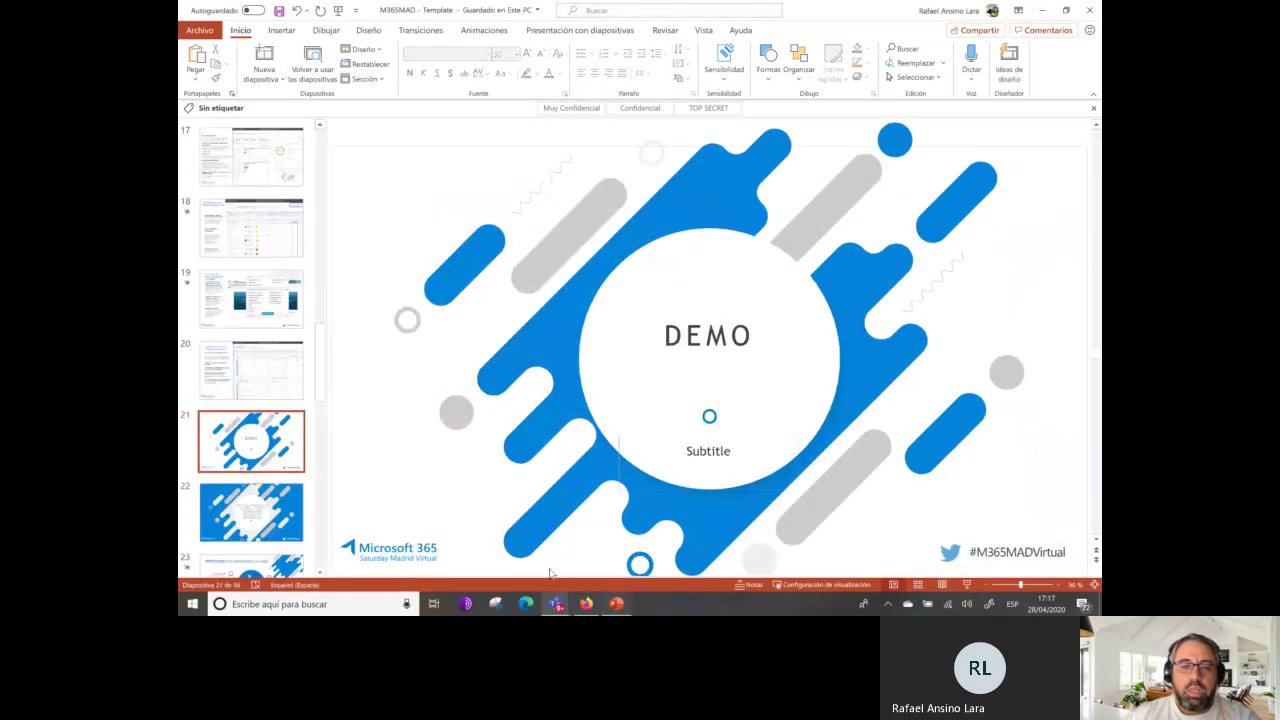
Switch to Firefox and load portal.cloudappsecurity.com to show the General dashboard.
click(587, 604)
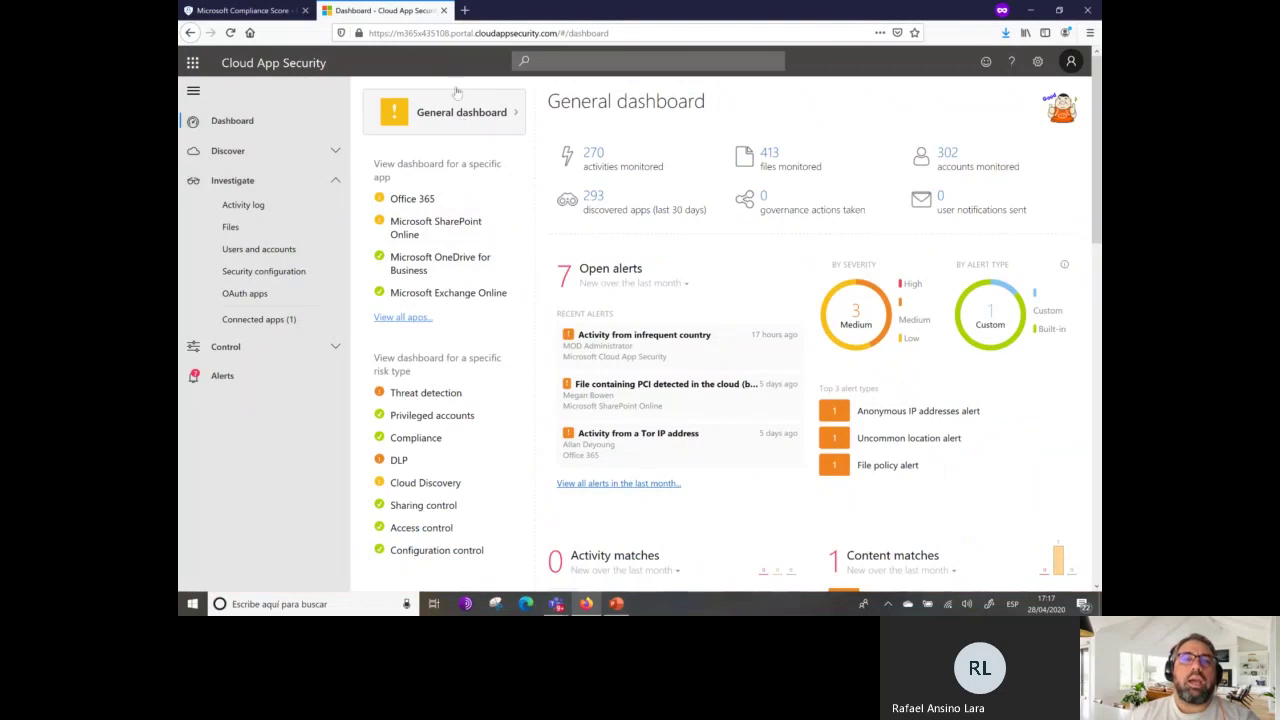
click(537, 32)
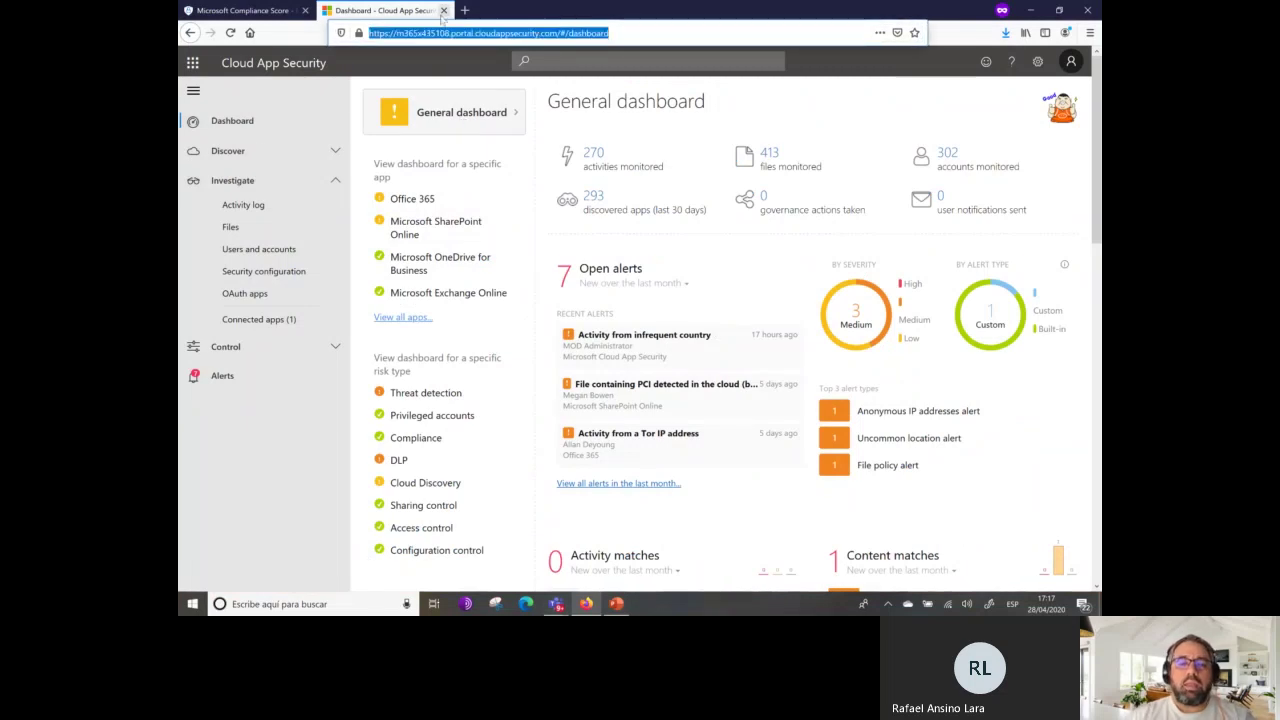
text(pro)
key(BackSpace)
key(BackSpace)
text(orta)
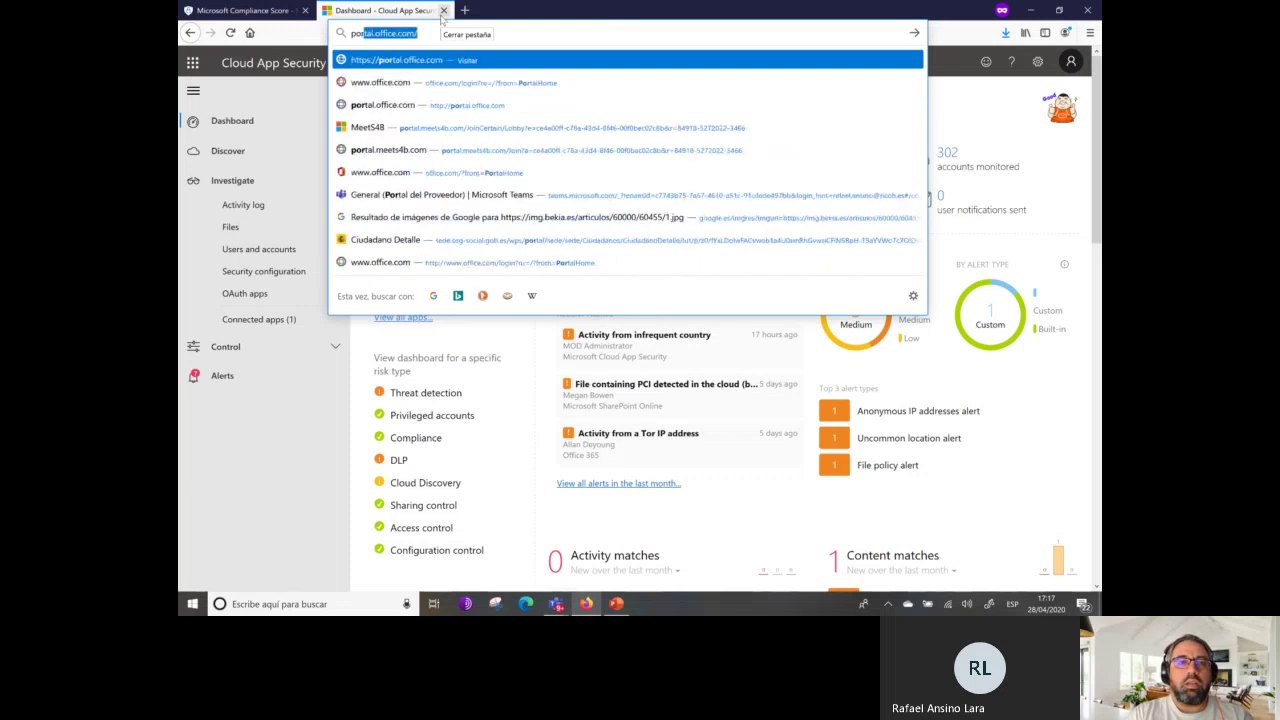
text(l.clo)
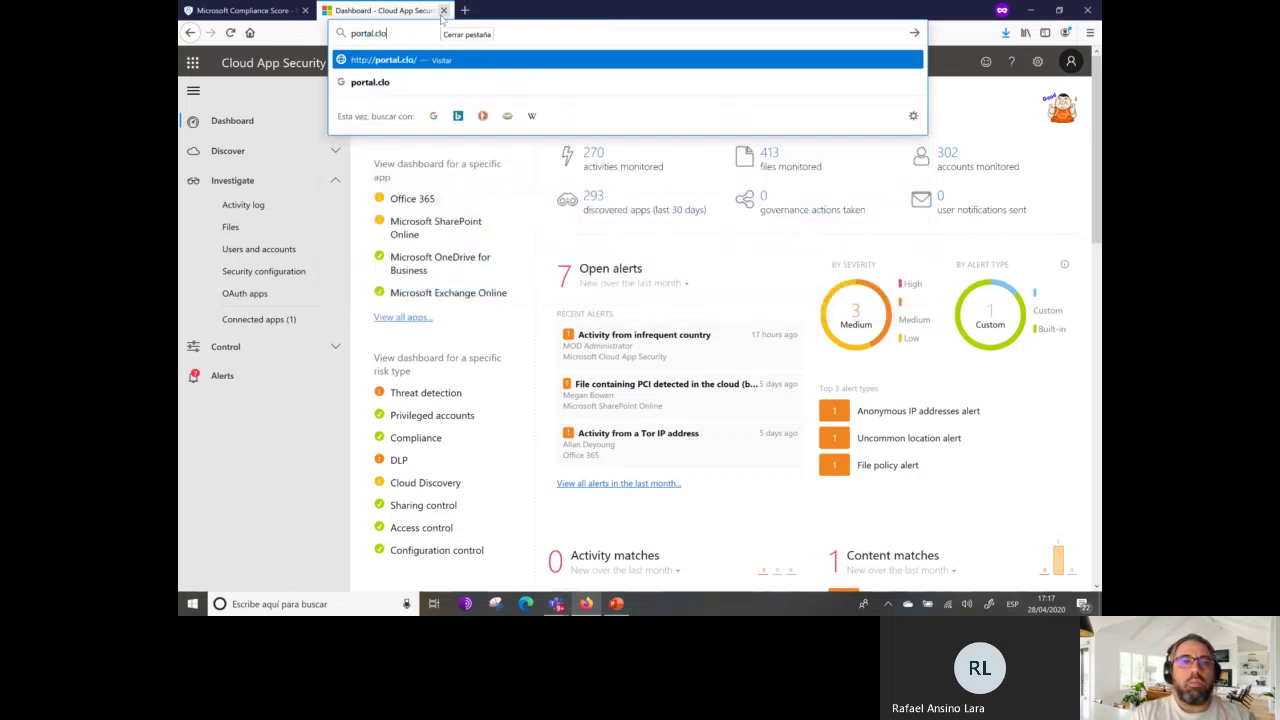
text(audappsecurity.com)
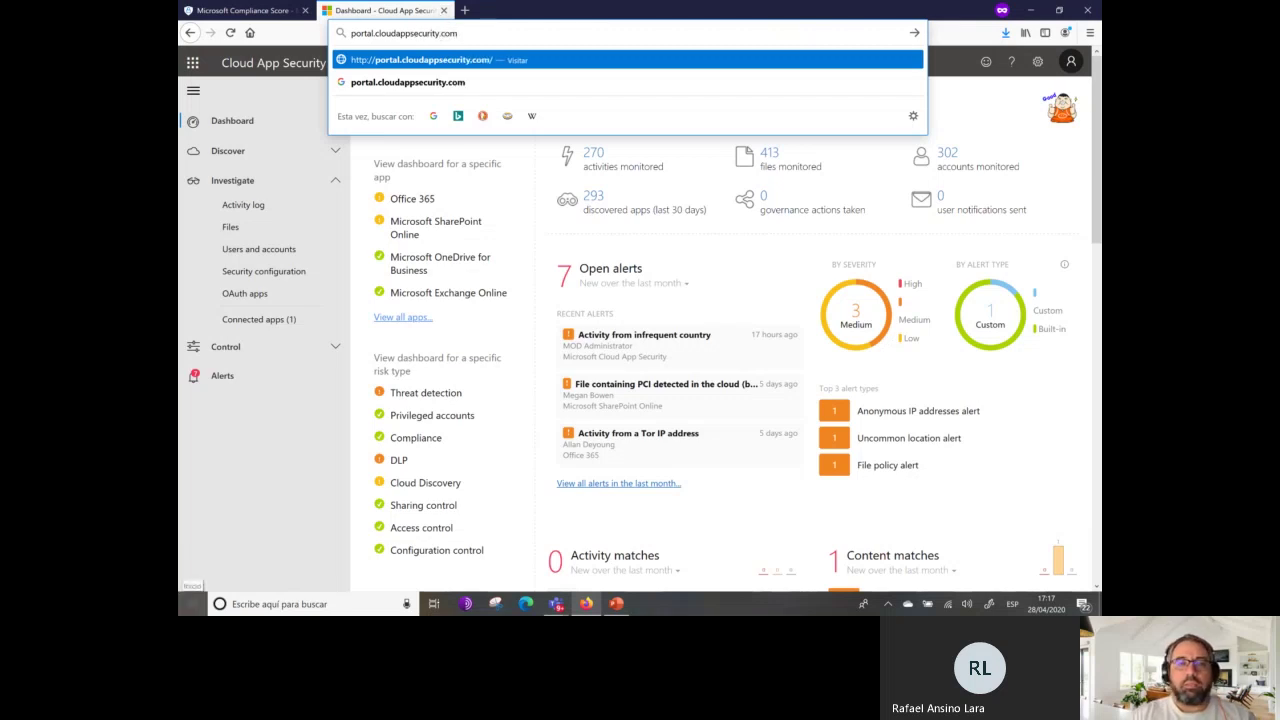
key(Return)
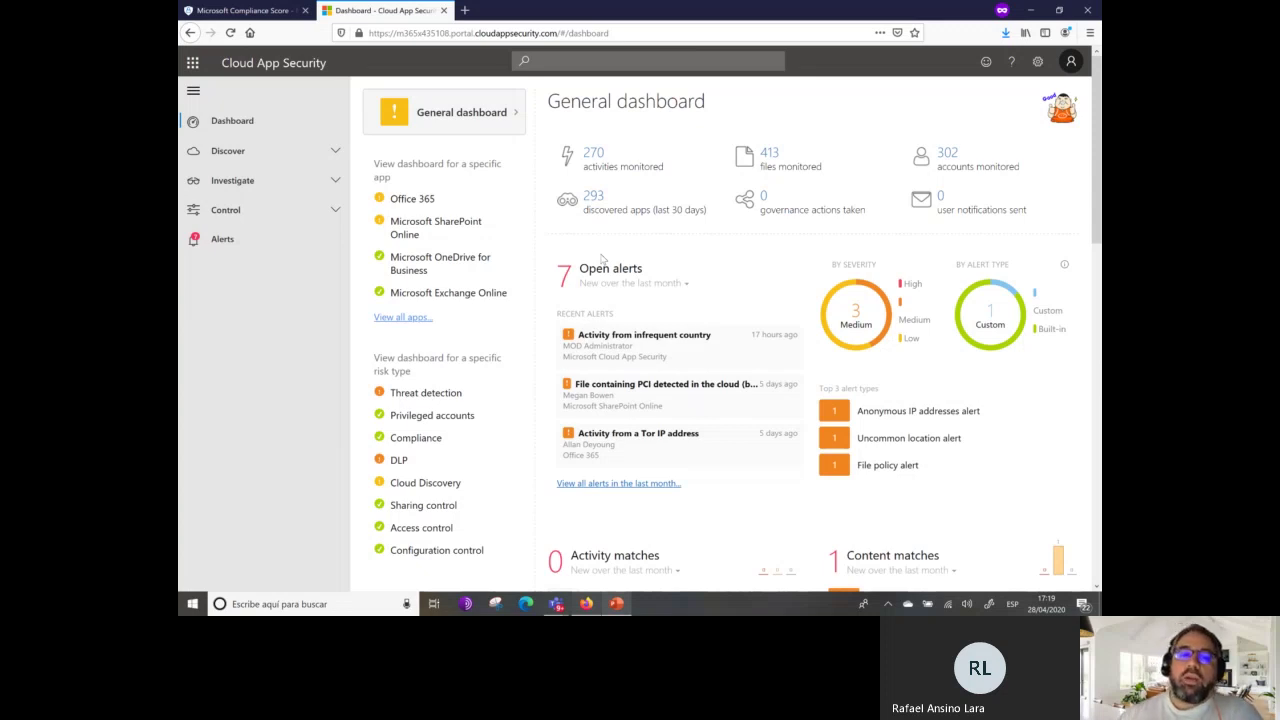
scroll(715, 480, down, 3)
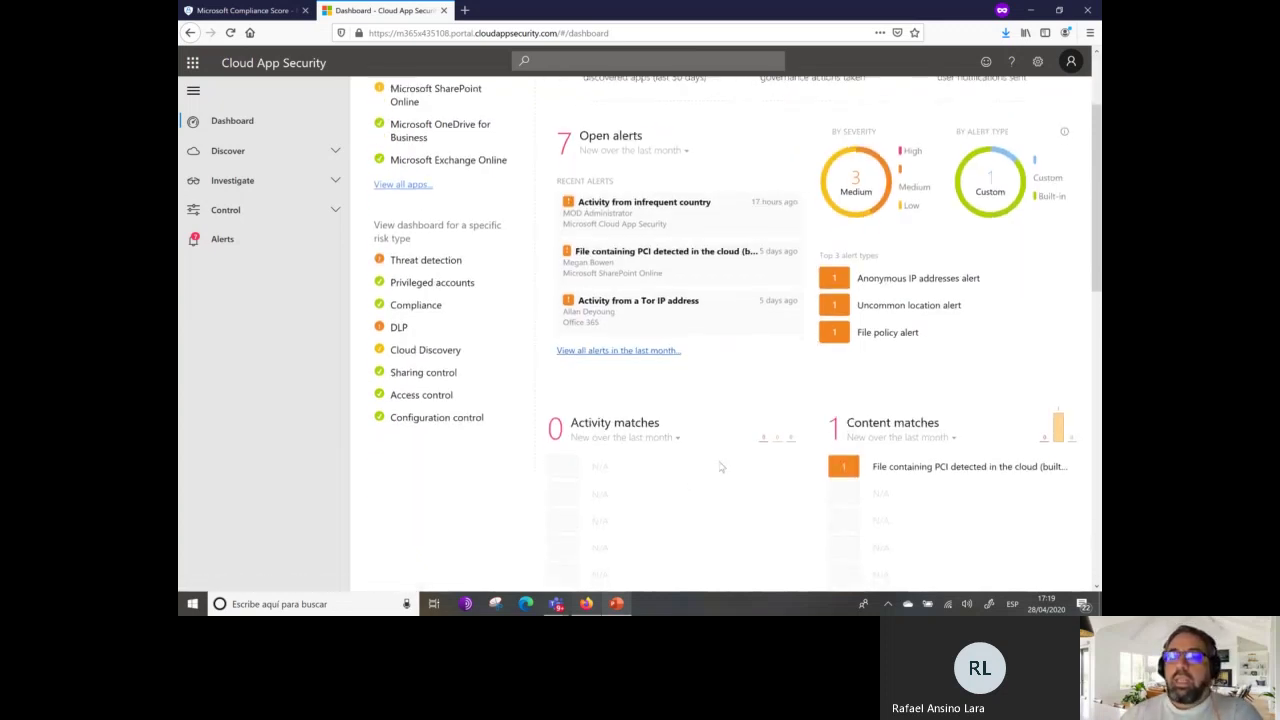
scroll(730, 455, down, 4)
scroll(770, 423, down, 3)
scroll(790, 420, down, 1)
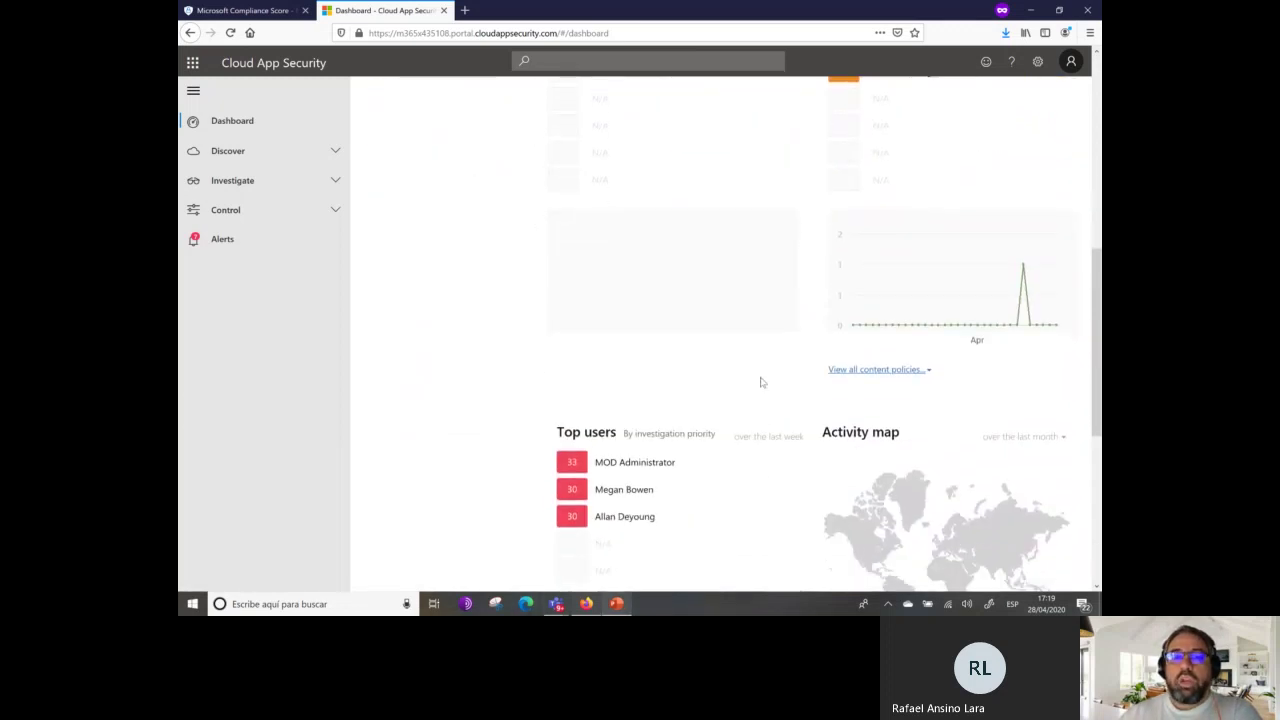
scroll(790, 430, down, 5)
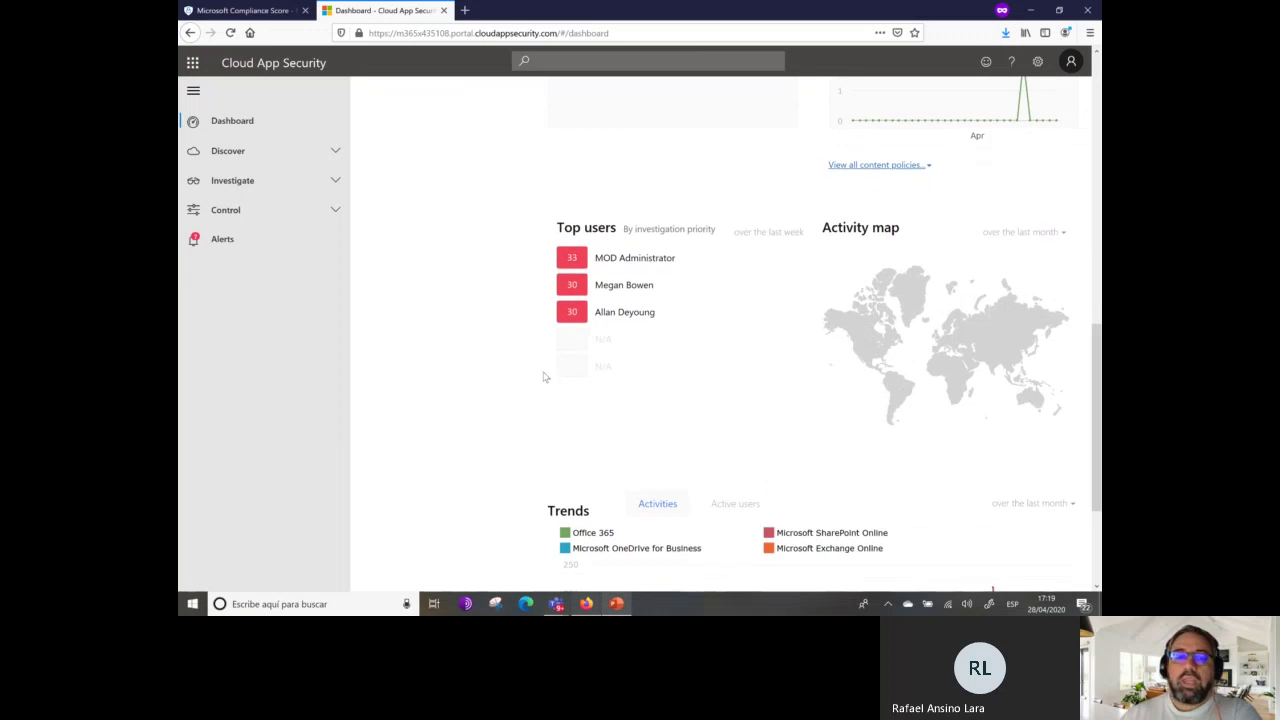
scroll(600, 350, down, 5)
scroll(824, 465, up, 3)
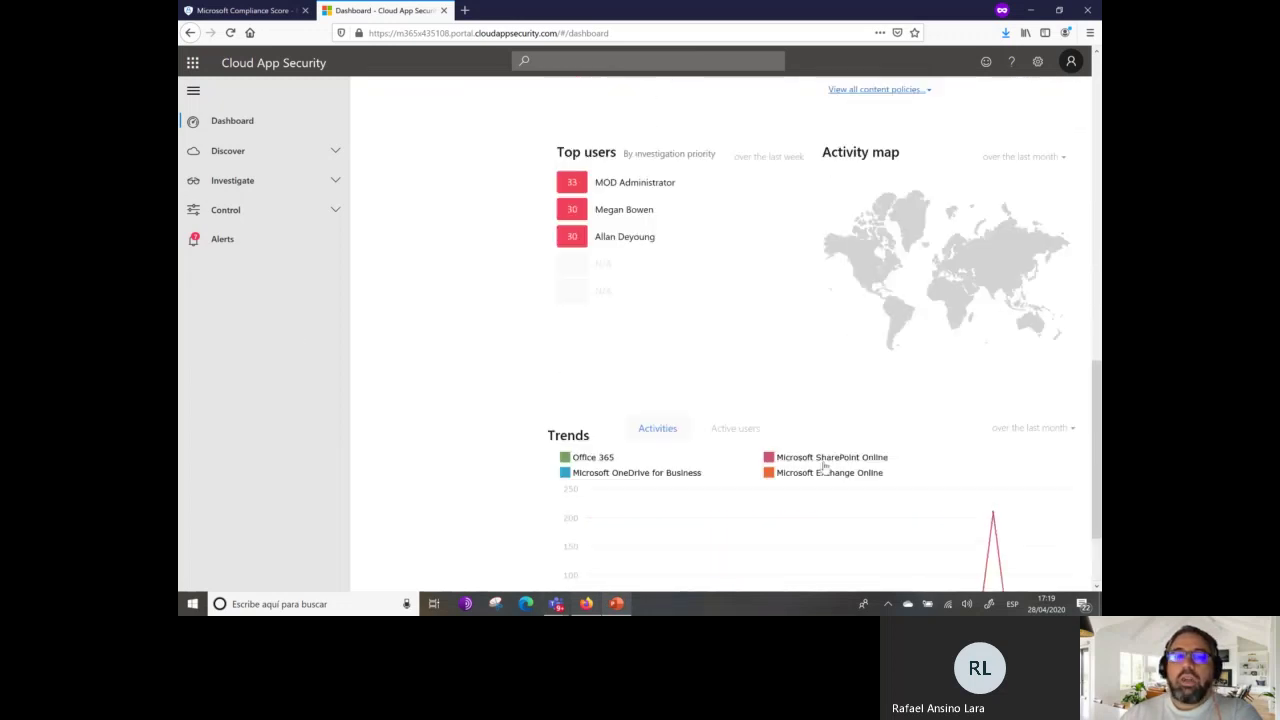
scroll(820, 490, up, 15)
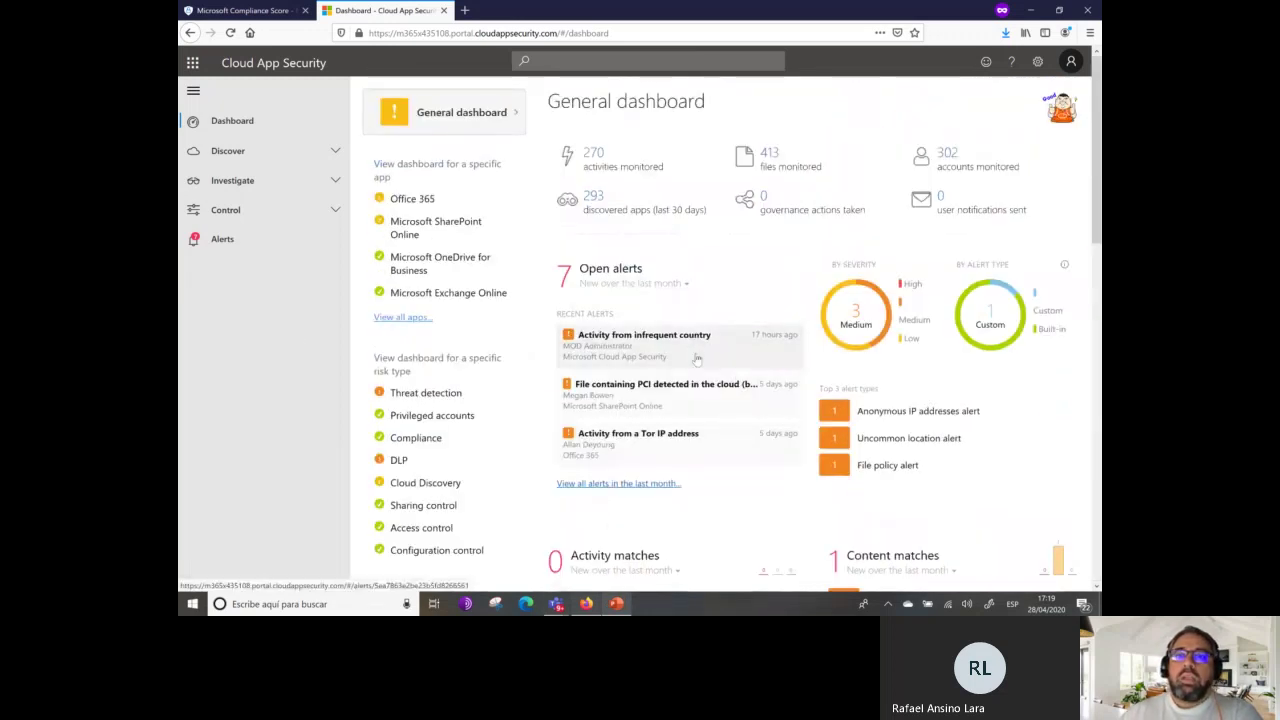
View the organization settings page, then return to the General dashboard with Discover expanded.
click(1042, 63)
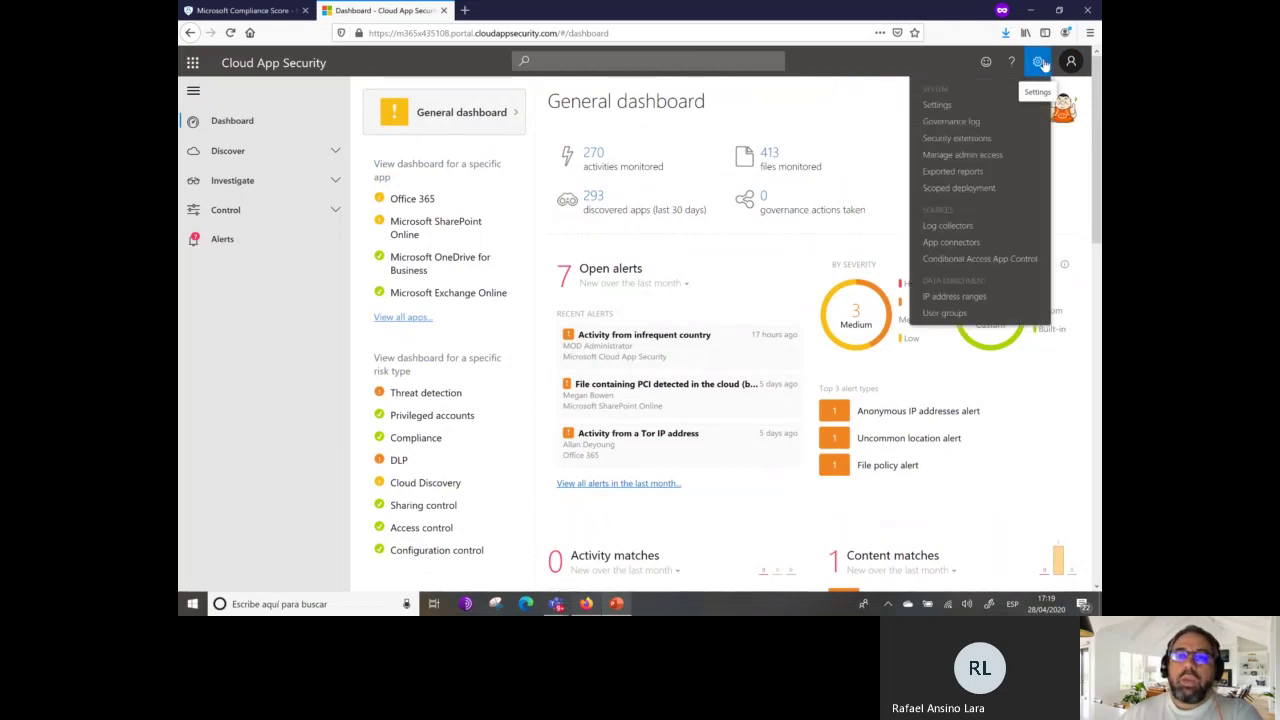
click(964, 106)
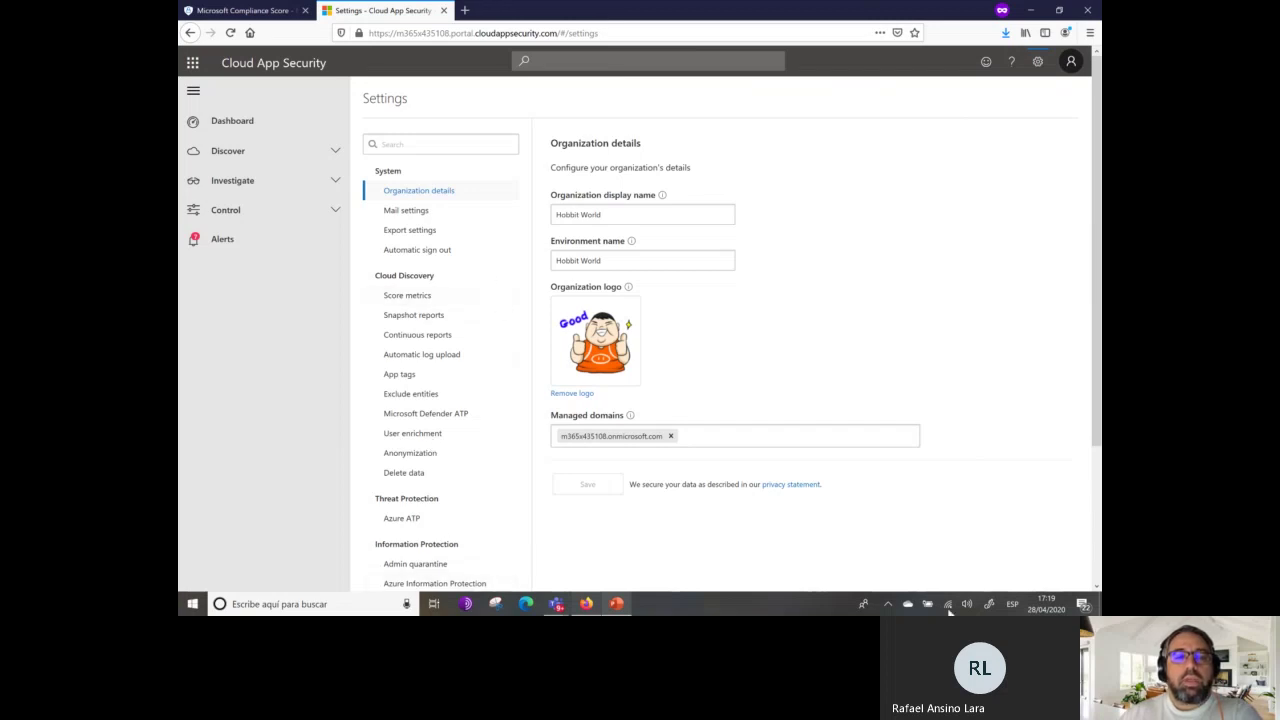
click(229, 121)
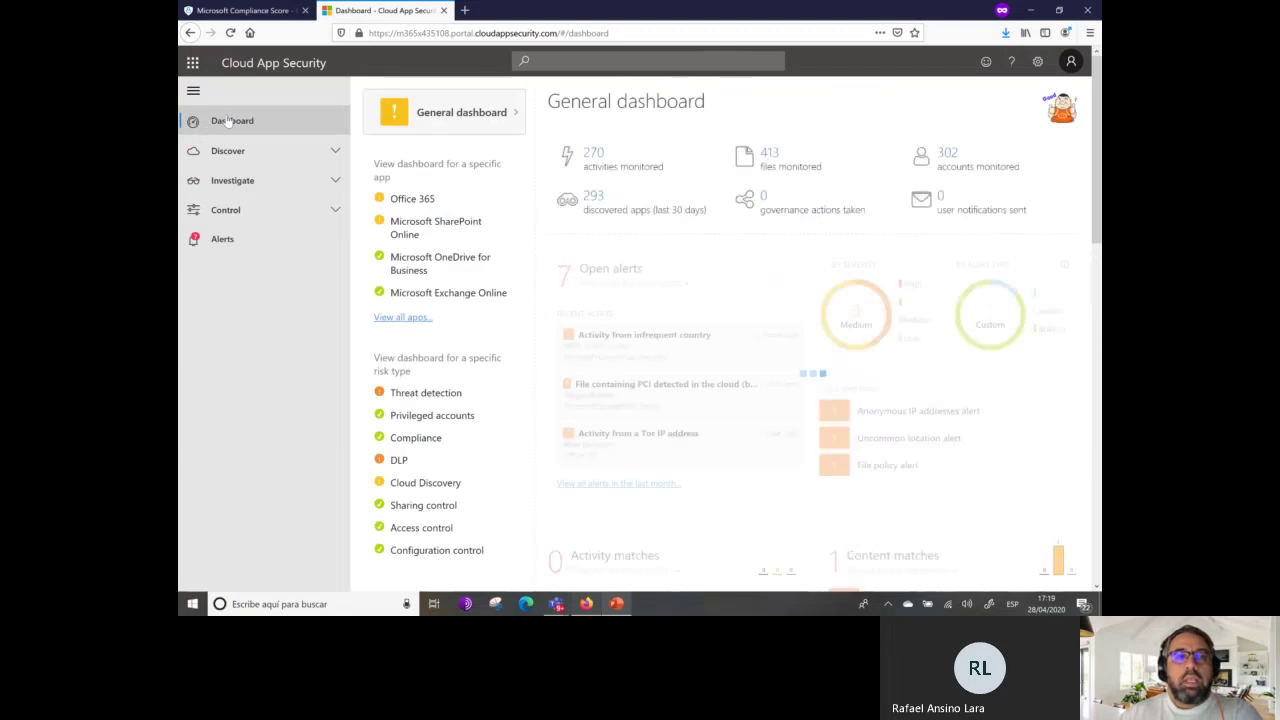
click(336, 151)
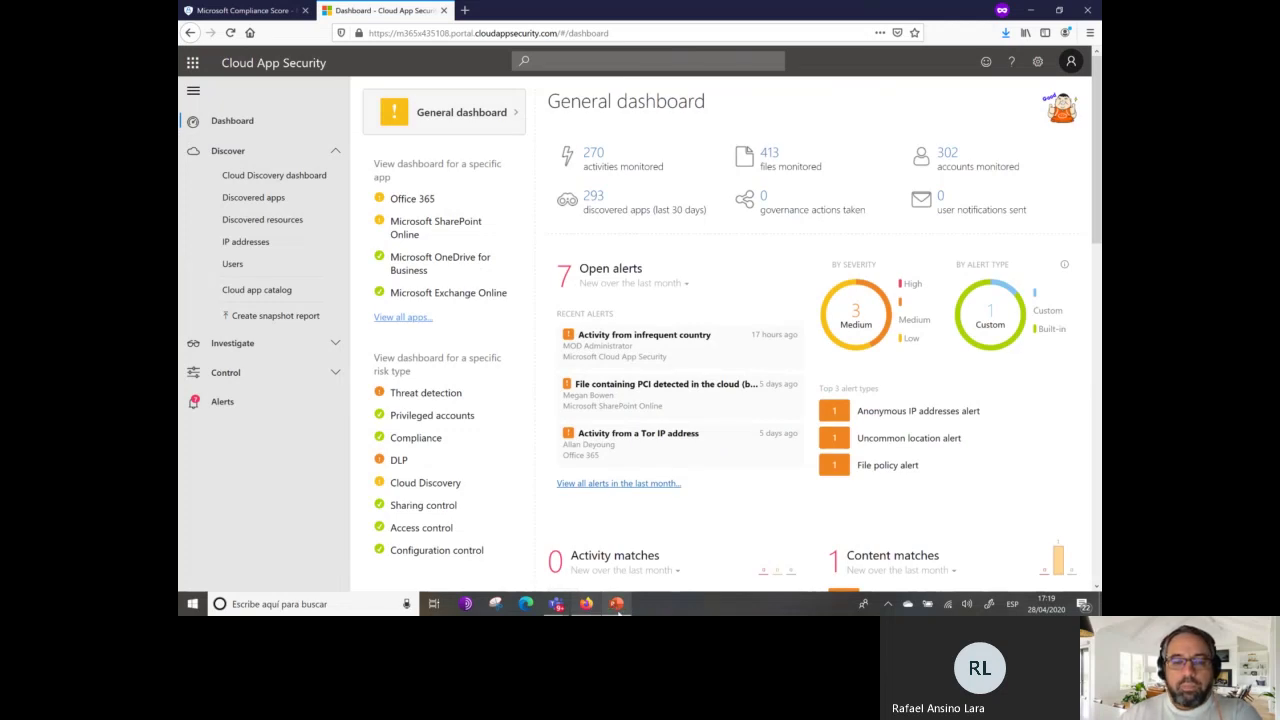
click(617, 606)
click(215, 505)
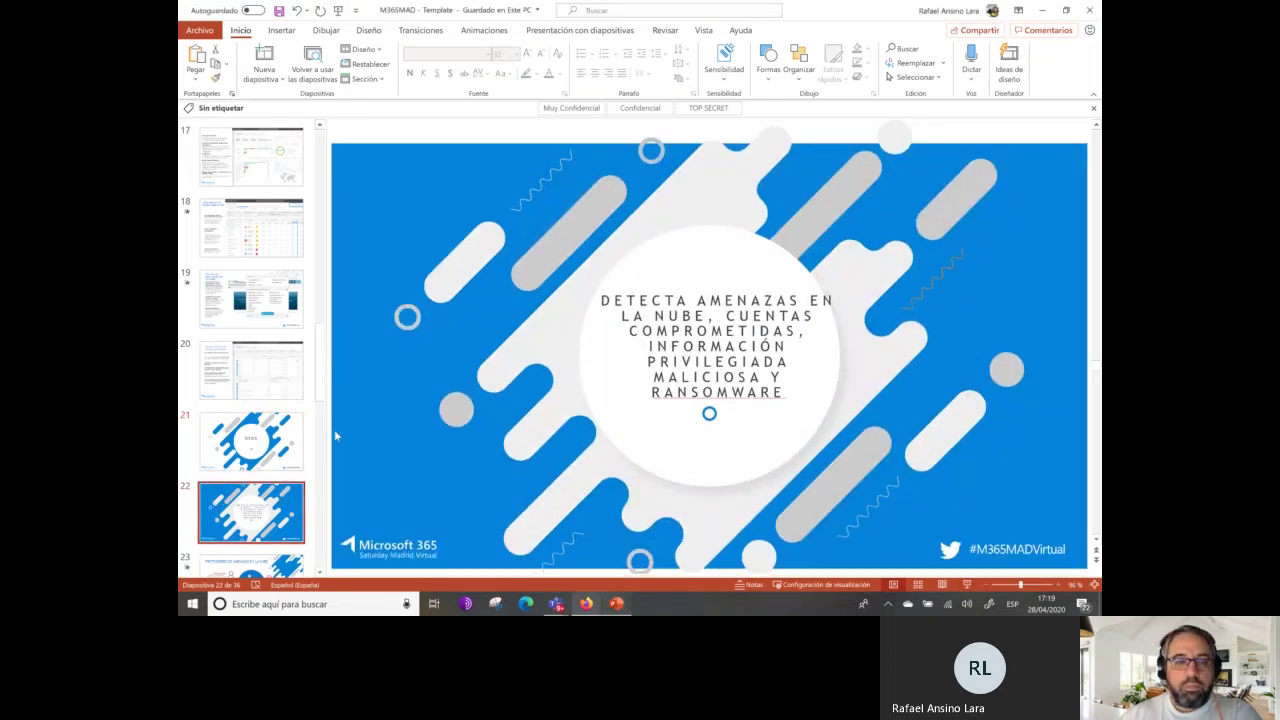
scroll(334, 429, down, 1)
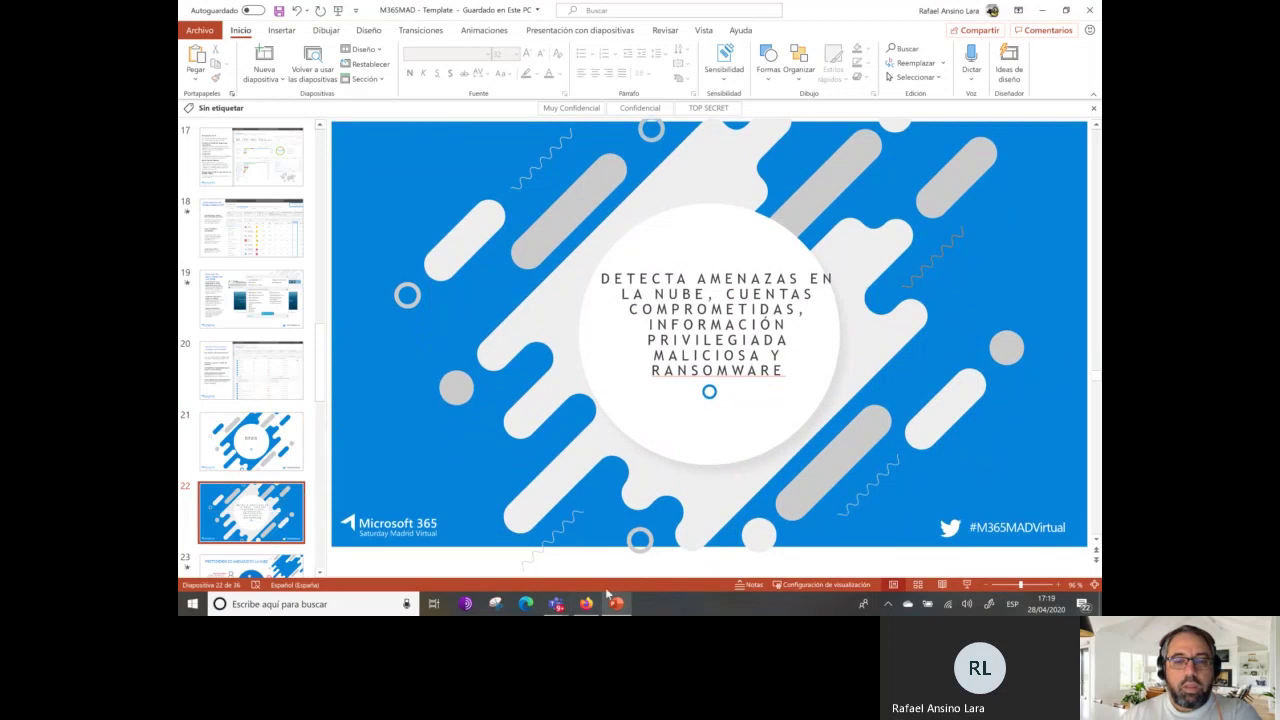
click(220, 456)
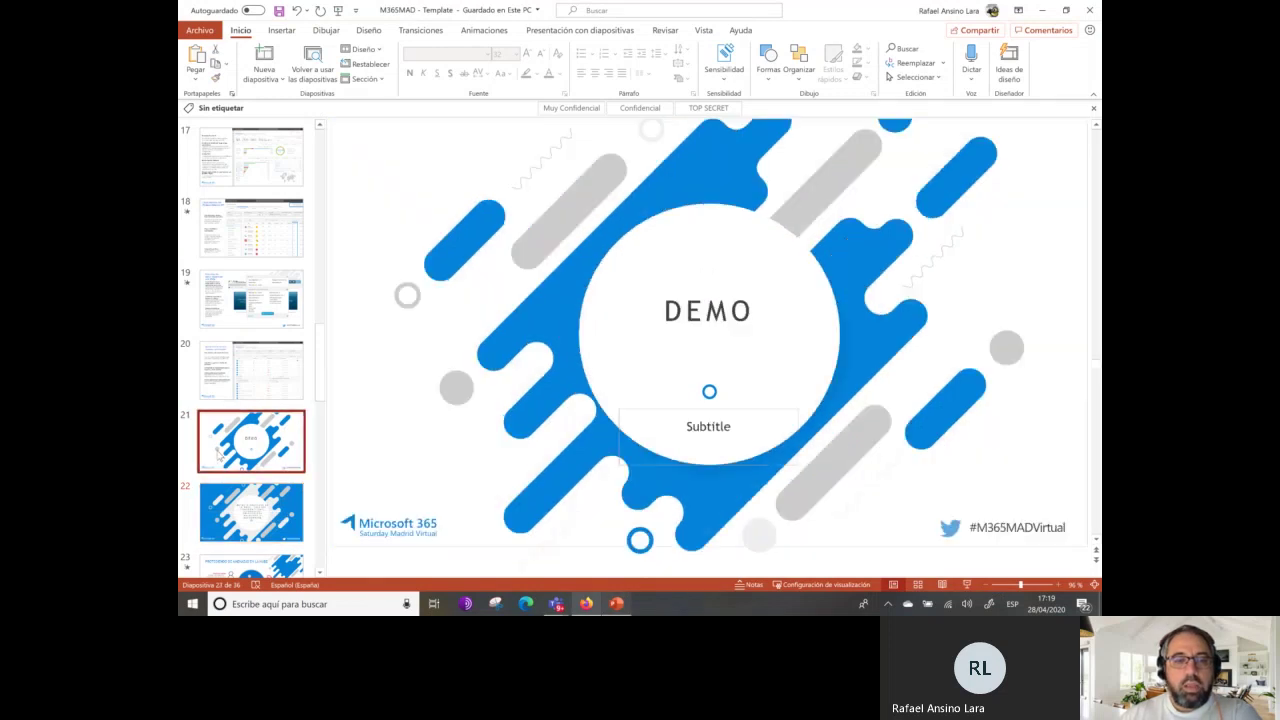
click(591, 606)
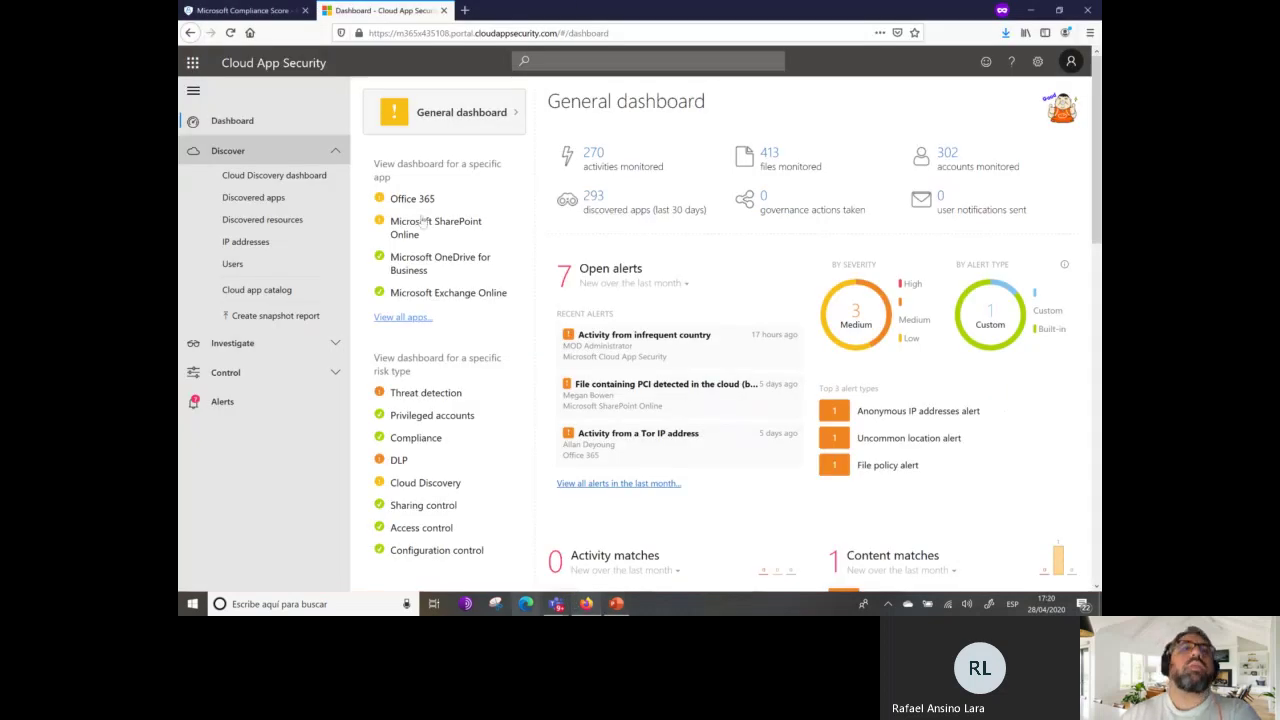
Show the Cloud Discovery dashboard: 293 apps, 1841 IP addresses, 457 users, 2.9 GB traffic.
click(272, 176)
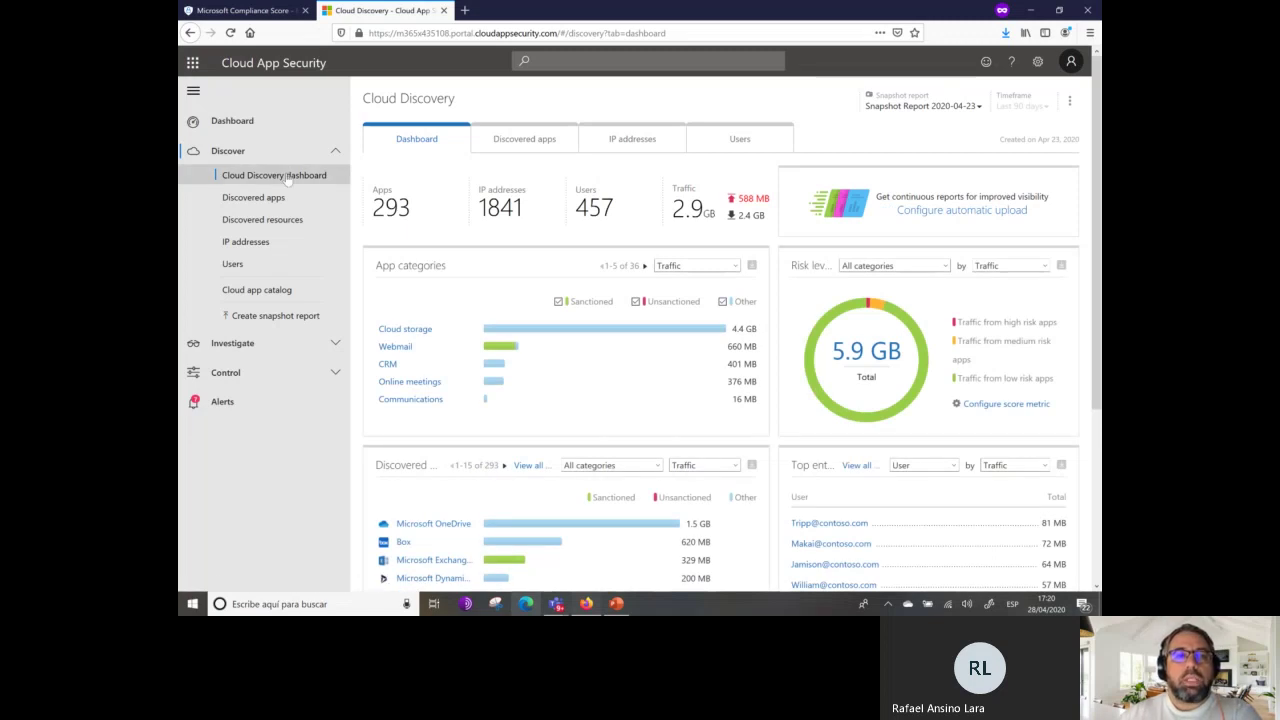
click(232, 121)
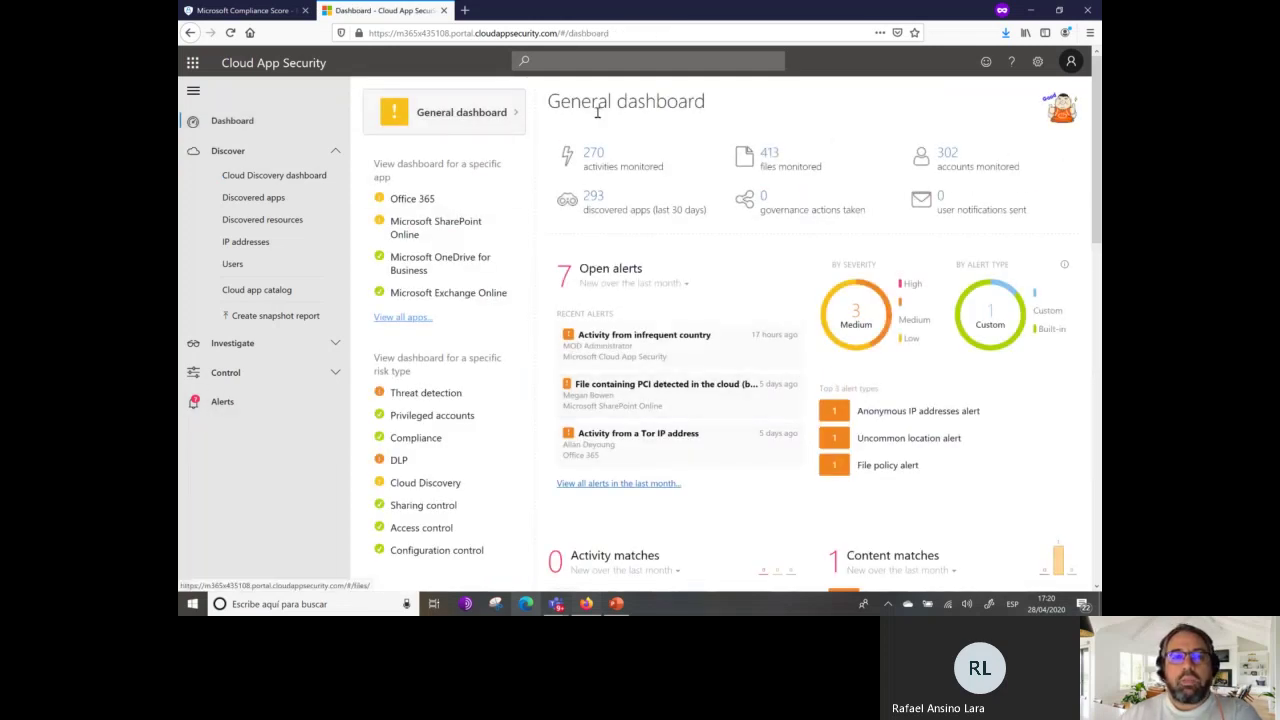
click(273, 177)
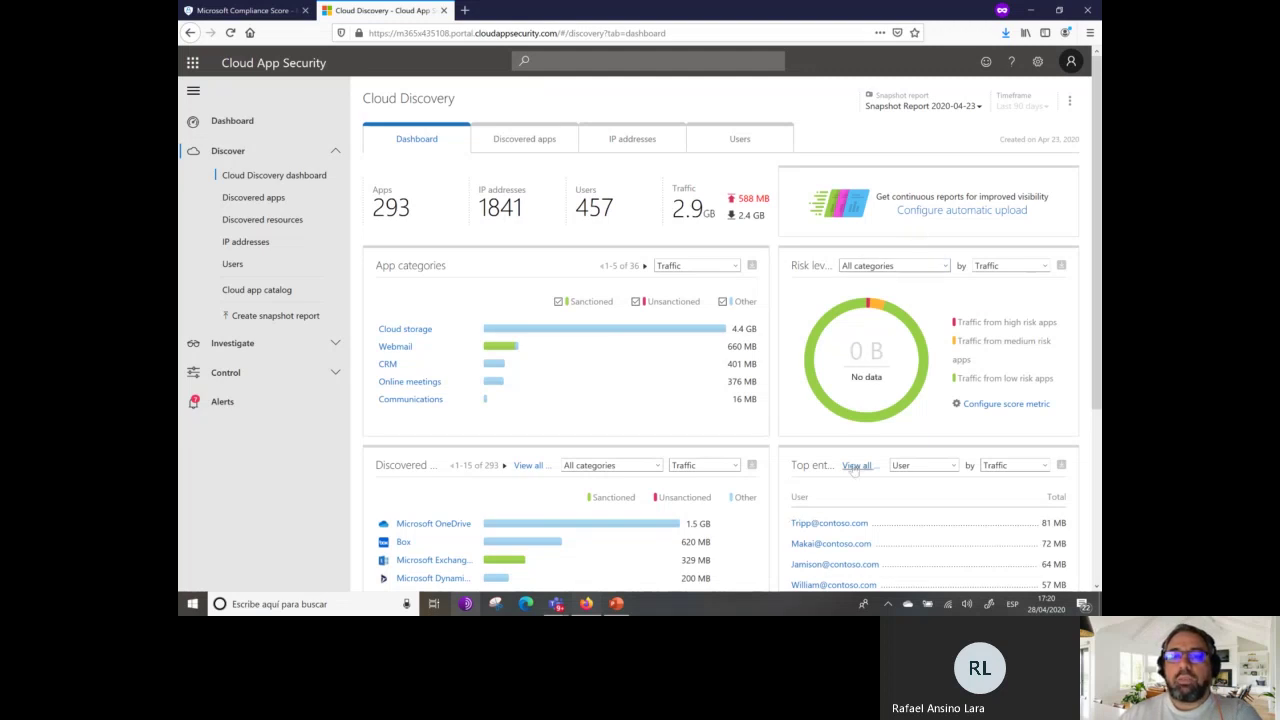
List the 33 high-risk-traffic apps from the Risk levels widget and scroll through them.
click(1022, 330)
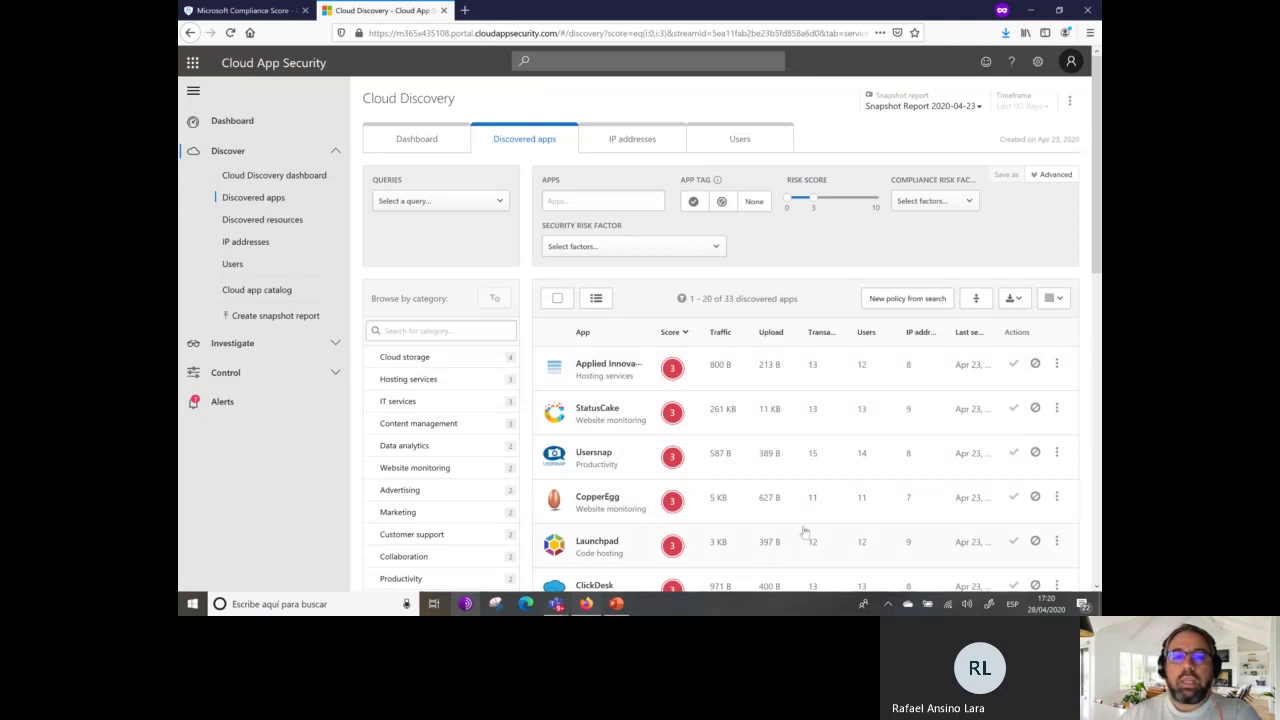
scroll(822, 510, down, 2)
scroll(829, 510, down, 5)
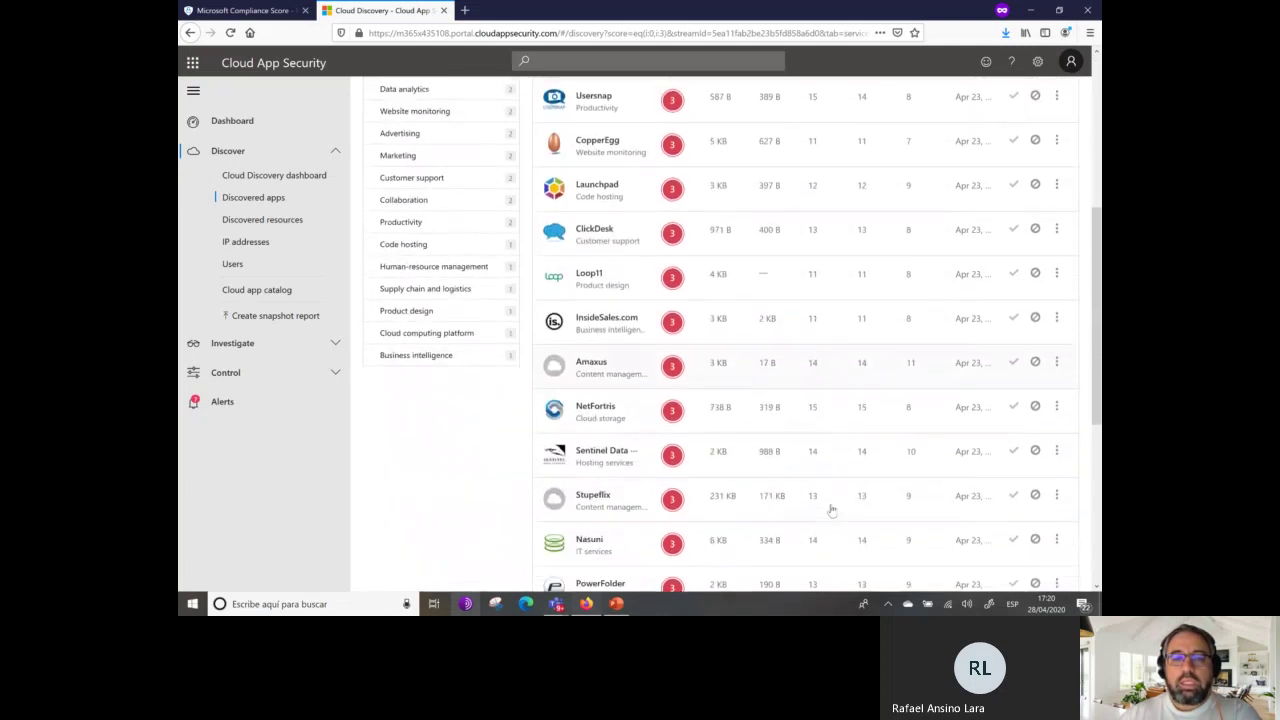
scroll(848, 503, up, 7)
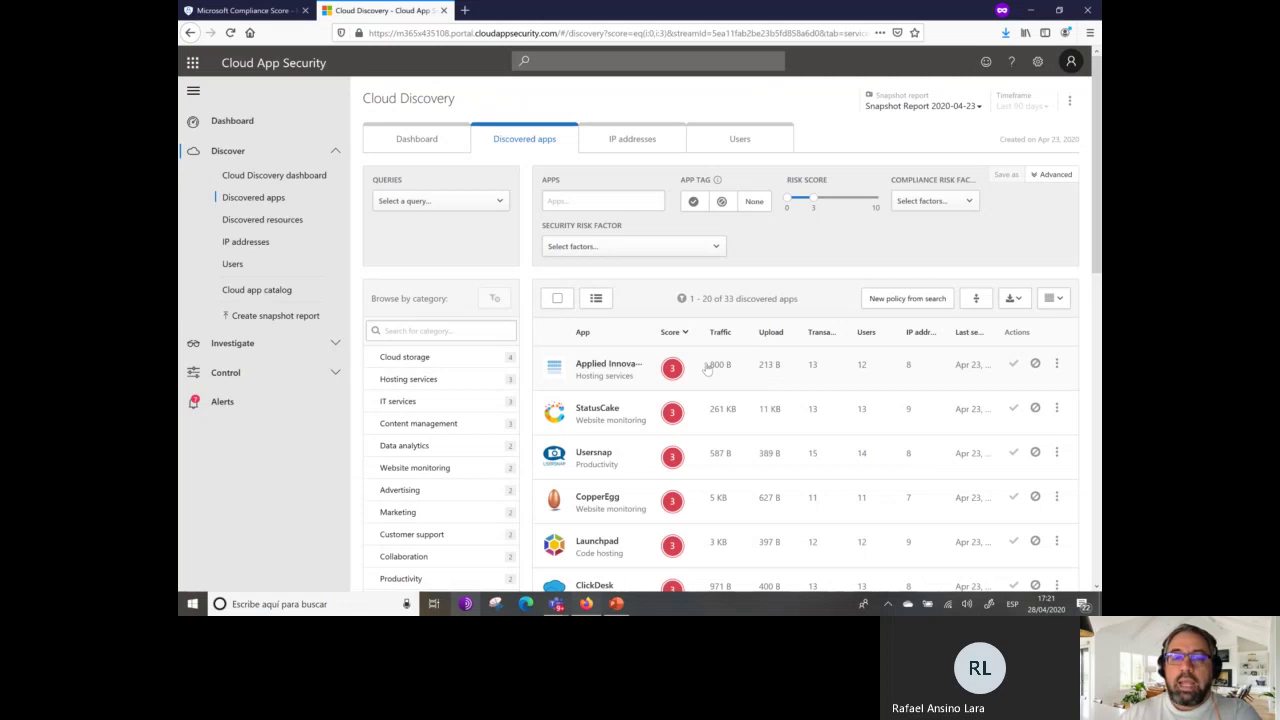
Open Applied Innovations, scroll its page, and view its Info tab showing risk score 3.
click(611, 368)
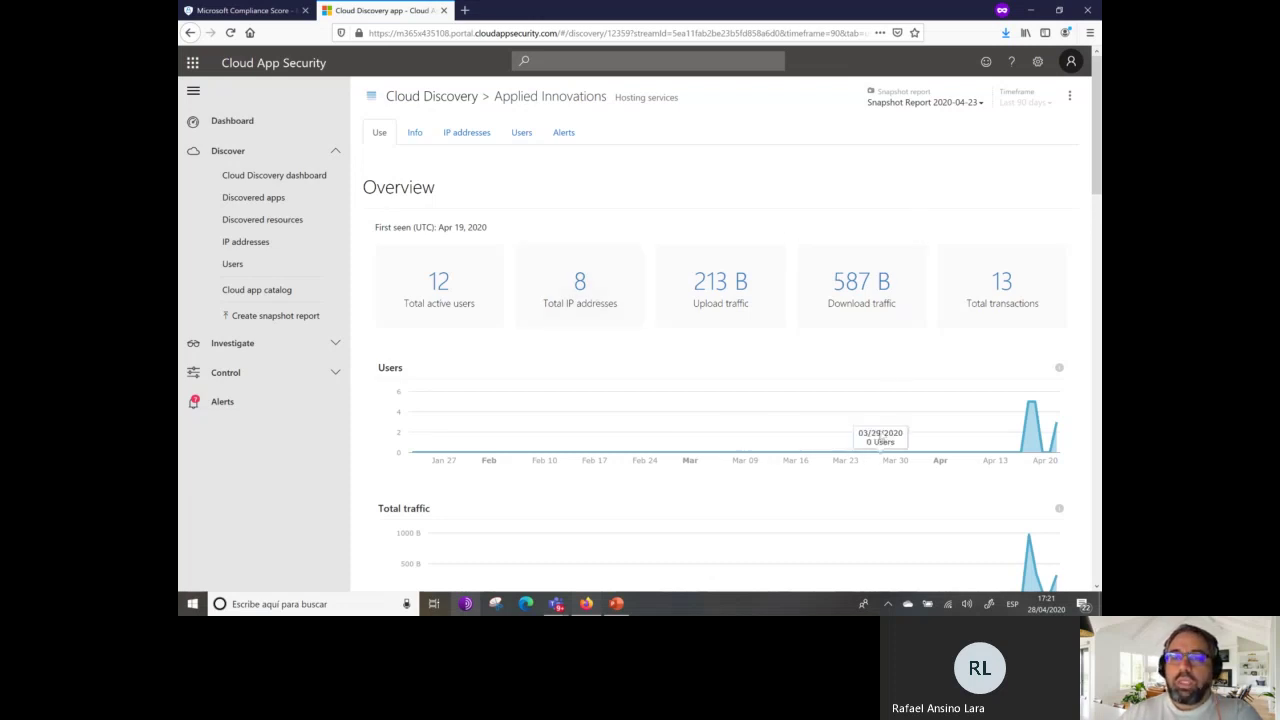
scroll(1045, 472, down, 6)
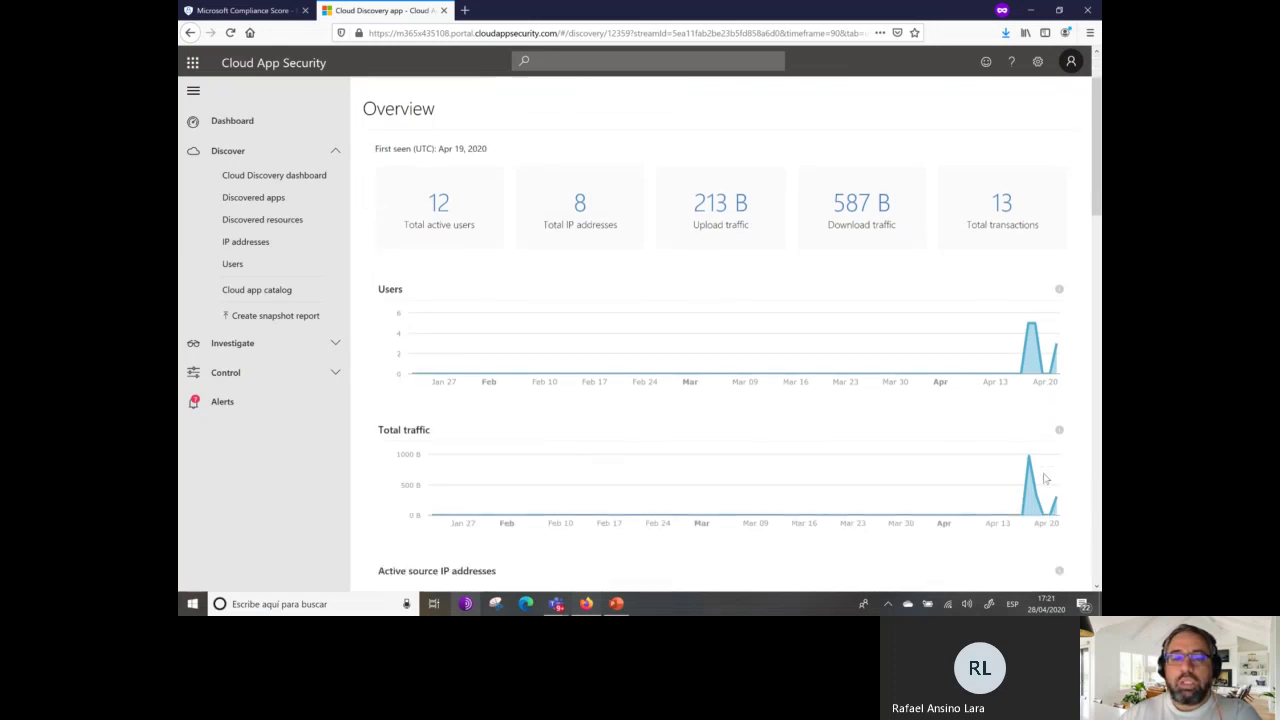
scroll(1030, 478, down, 5)
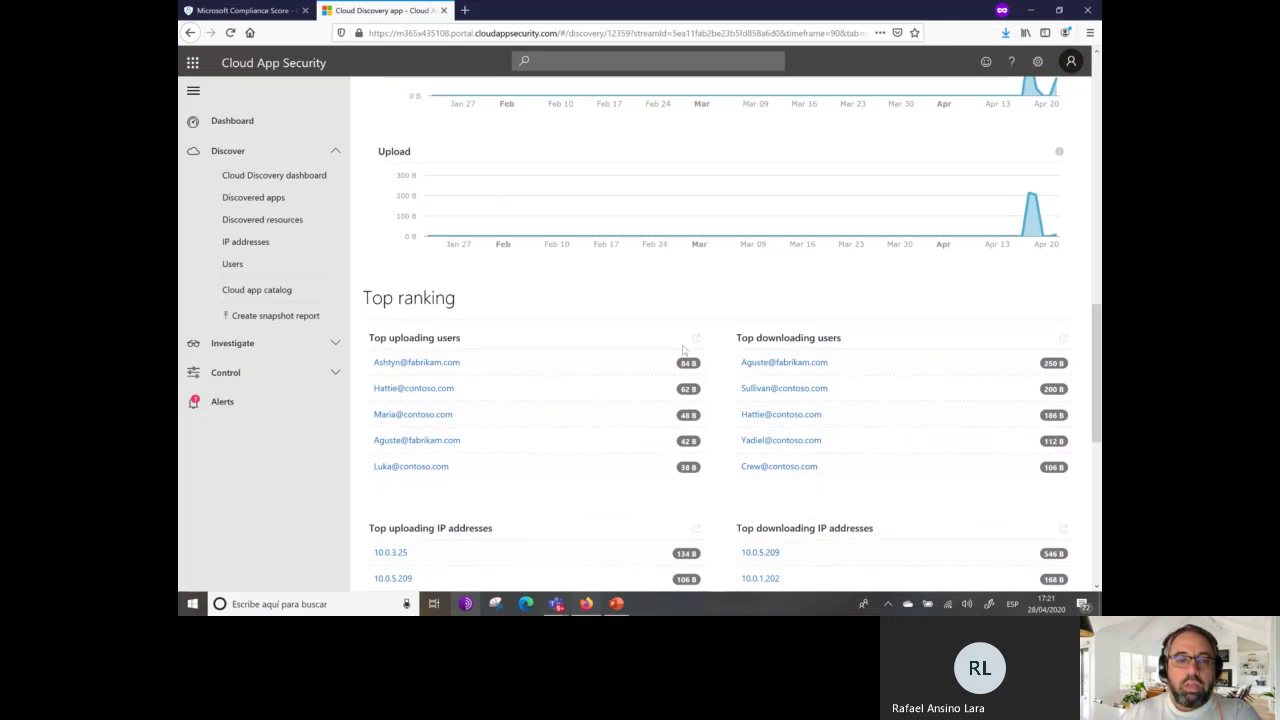
scroll(497, 414, down, 2)
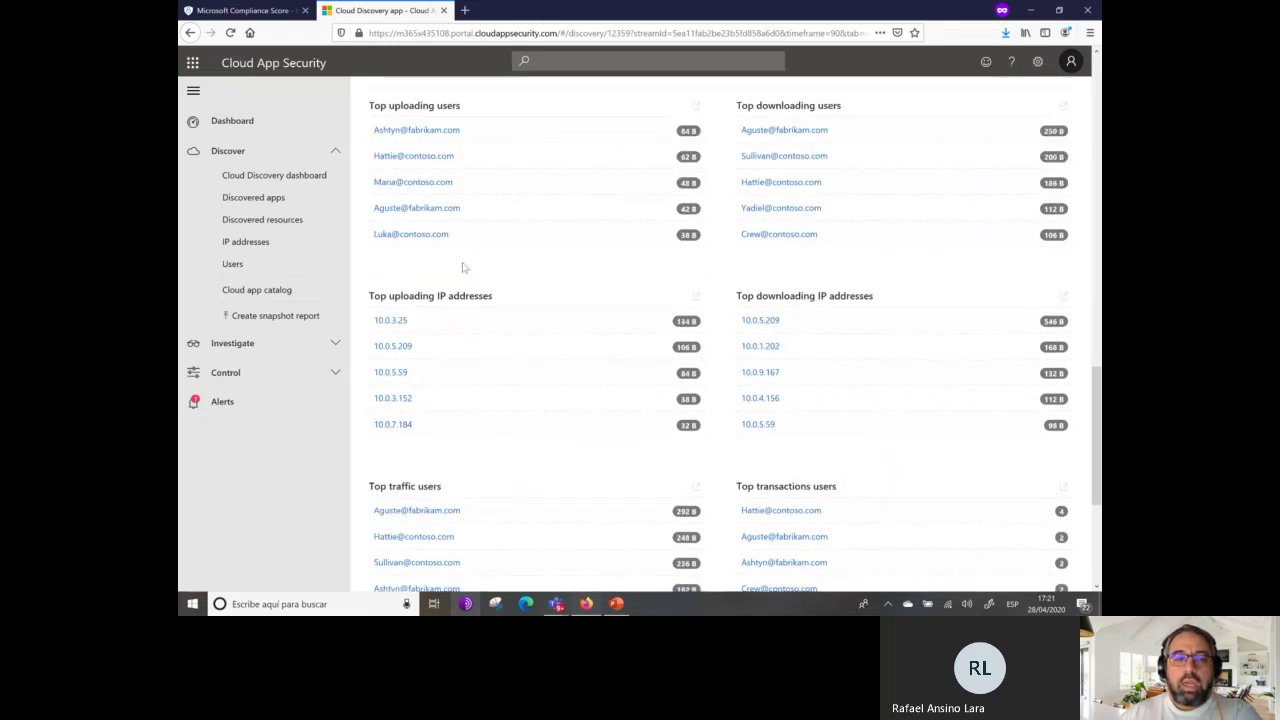
scroll(554, 517, down, 2)
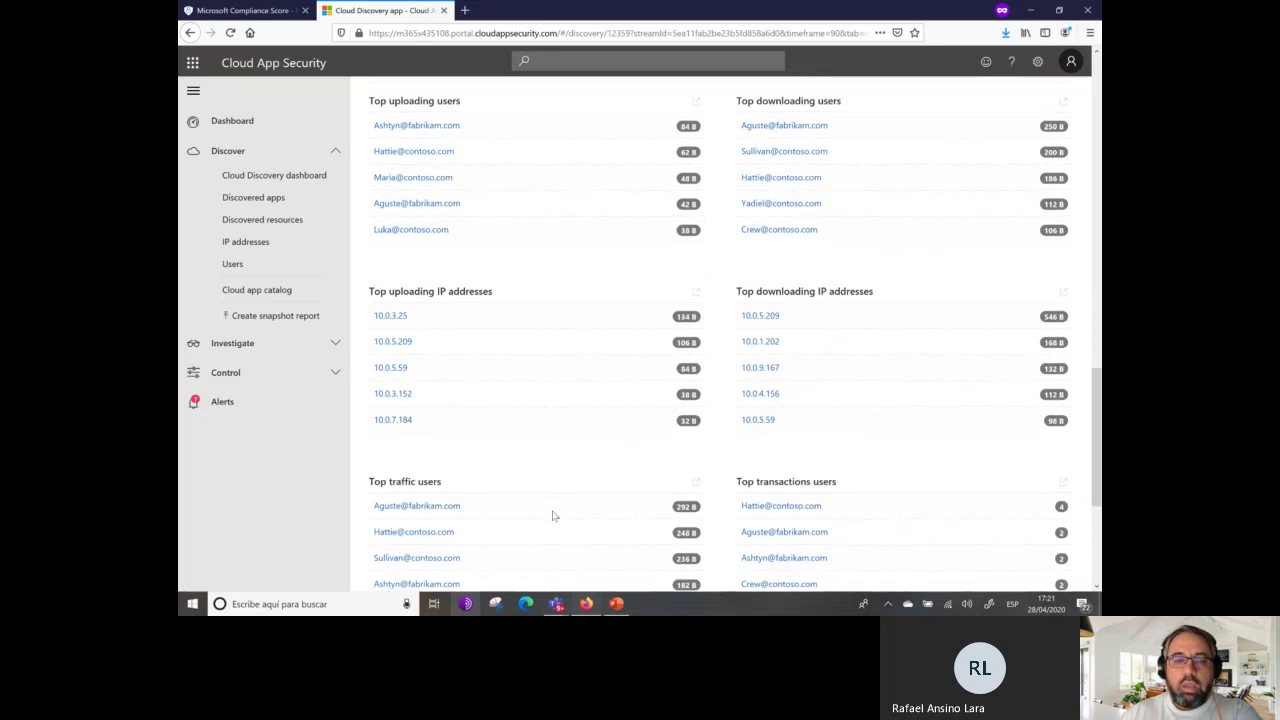
scroll(624, 494, down, 2)
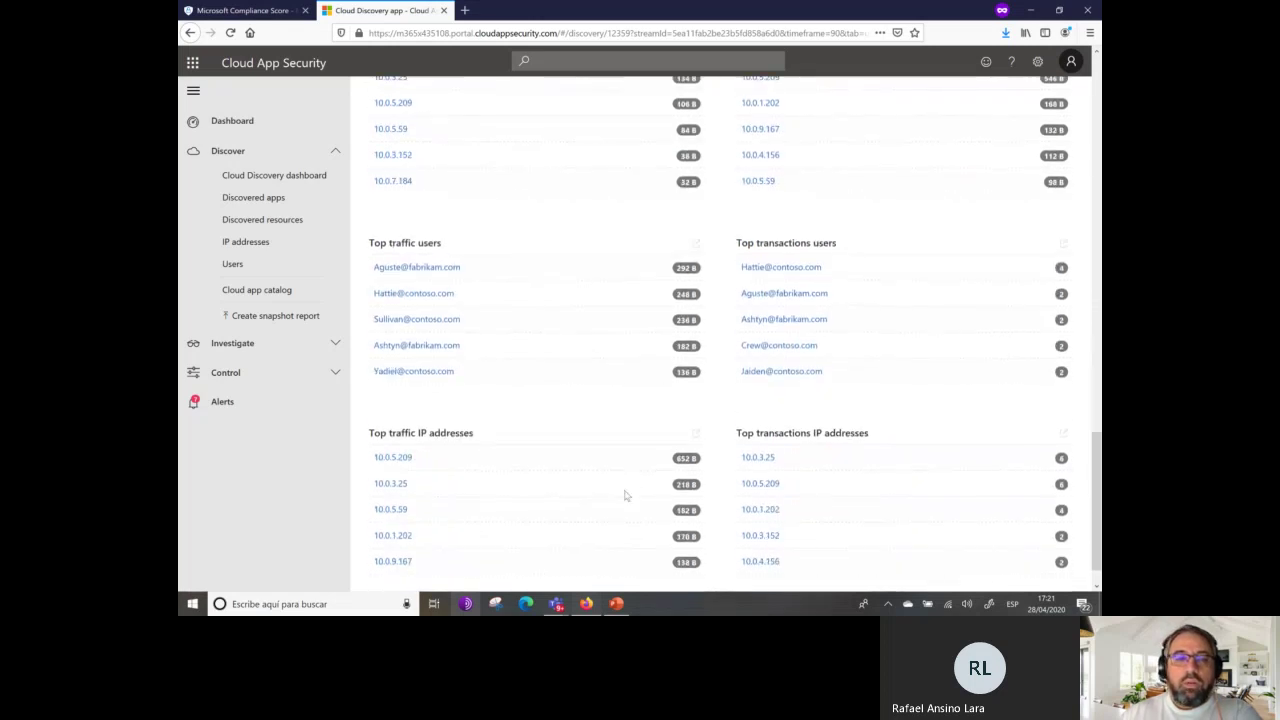
scroll(620, 490, up, 20)
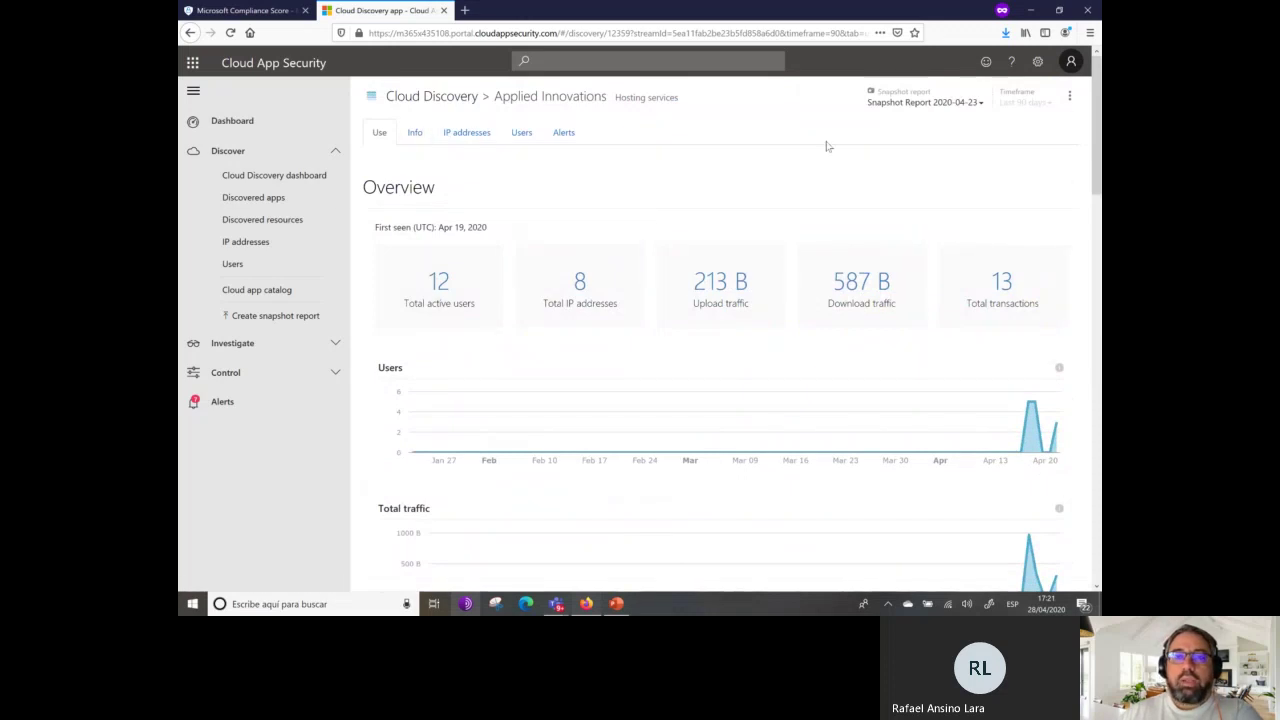
click(415, 140)
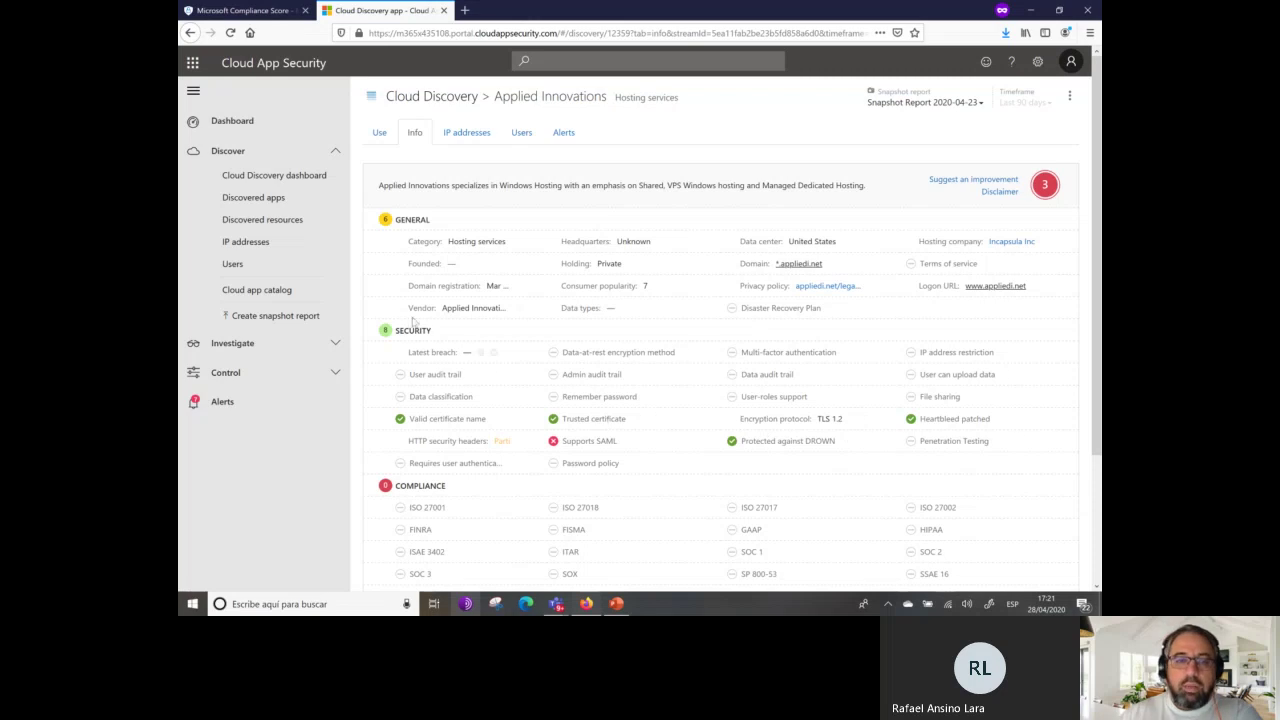
Review the Info sections, then the Use tab: 12 active users, 8 IPs, 13 transactions.
scroll(714, 399, down, 3)
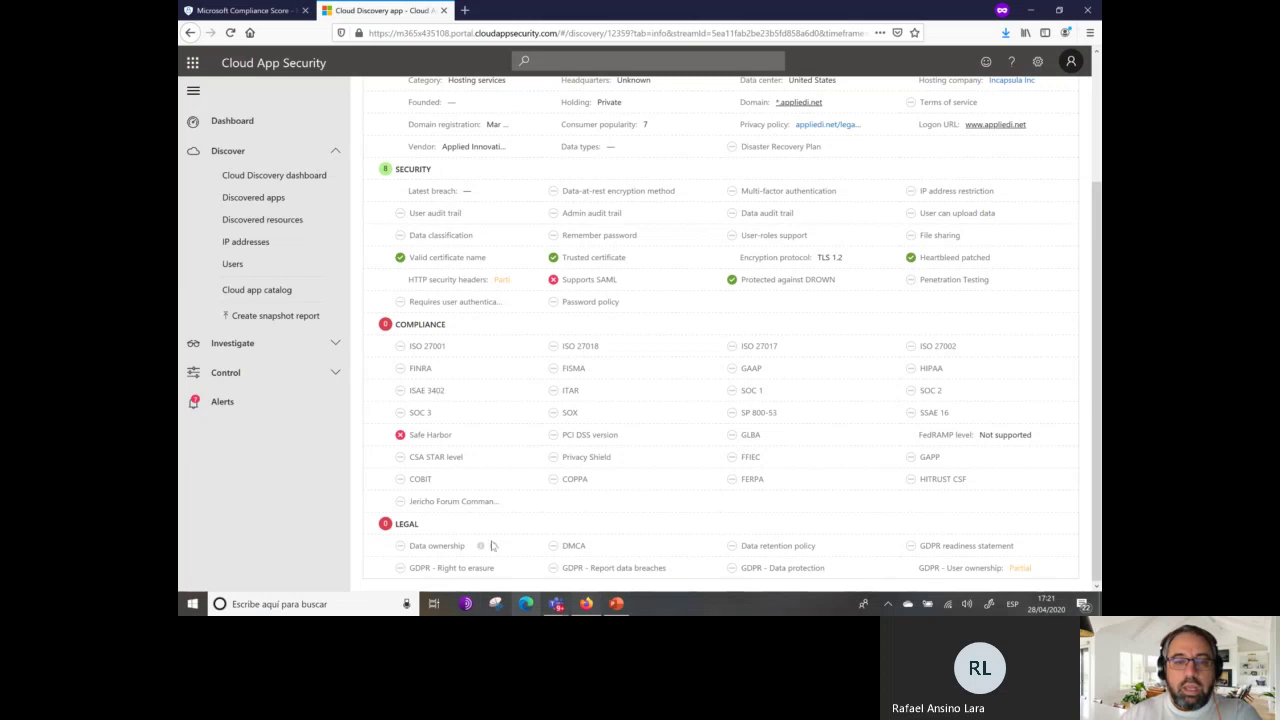
scroll(608, 412, up, 3)
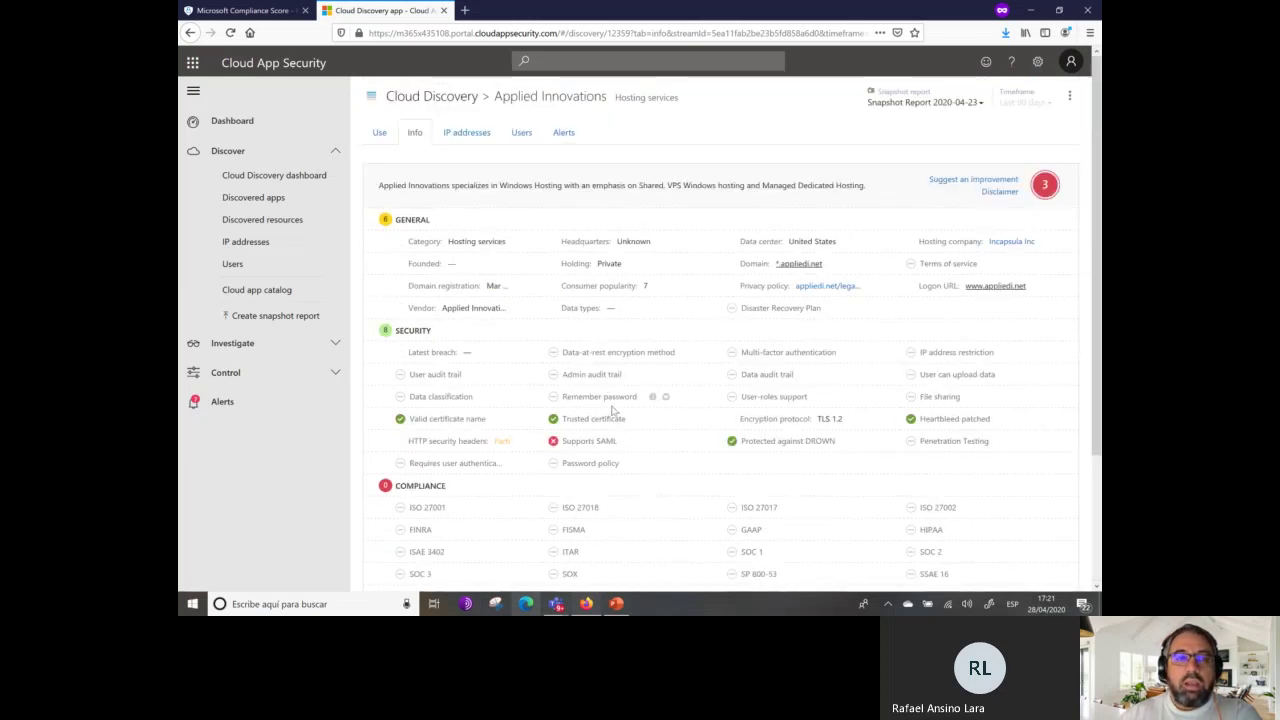
click(377, 131)
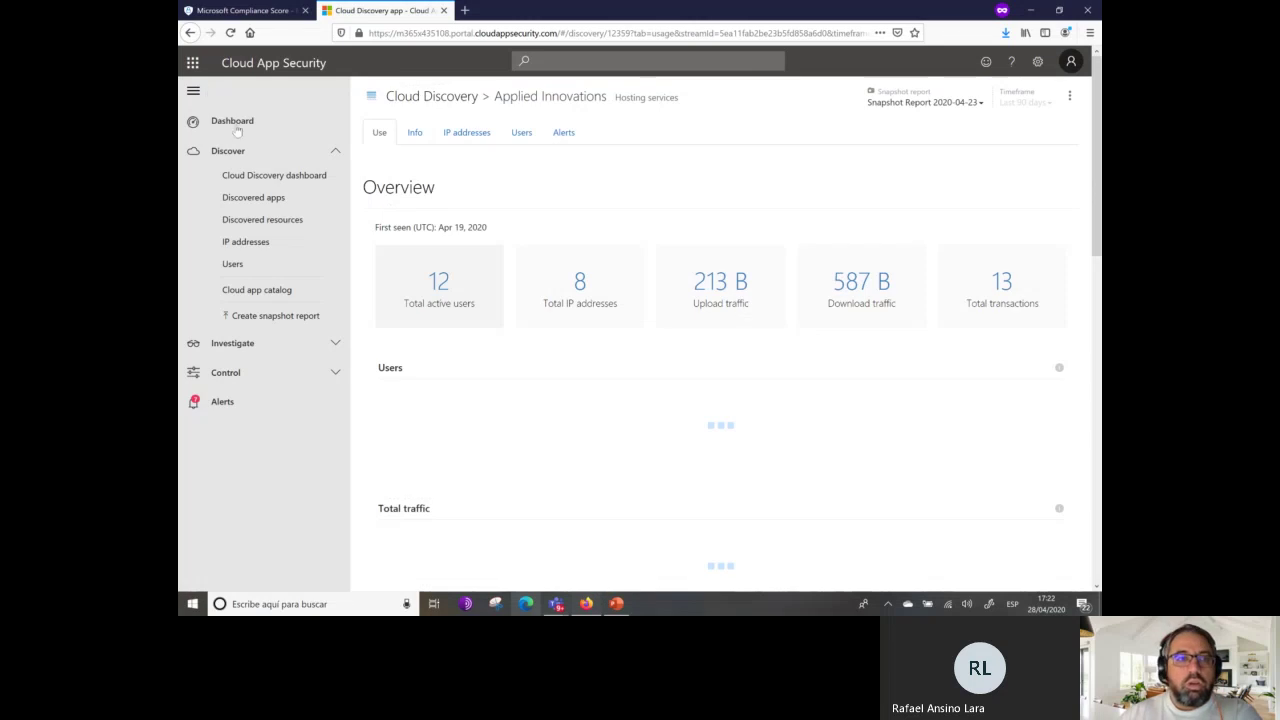
scroll(637, 337, down, 7)
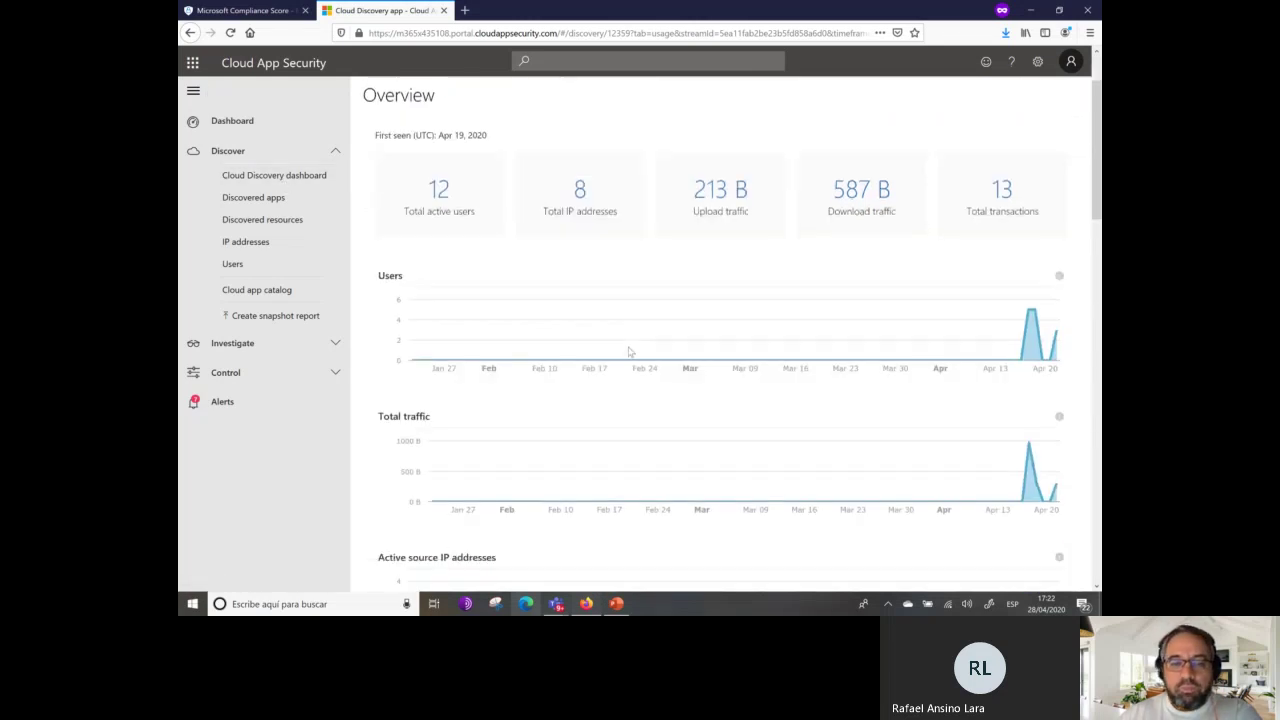
scroll(643, 335, down, 1)
scroll(643, 335, up, 9)
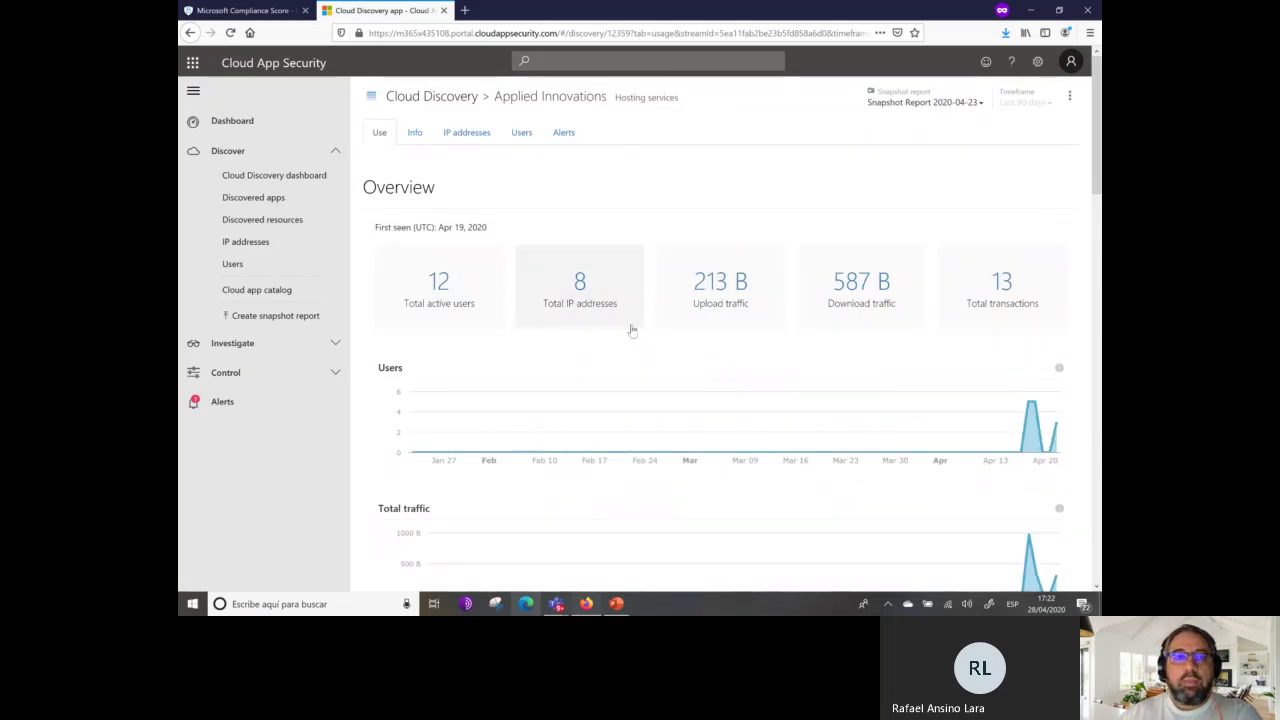
click(522, 133)
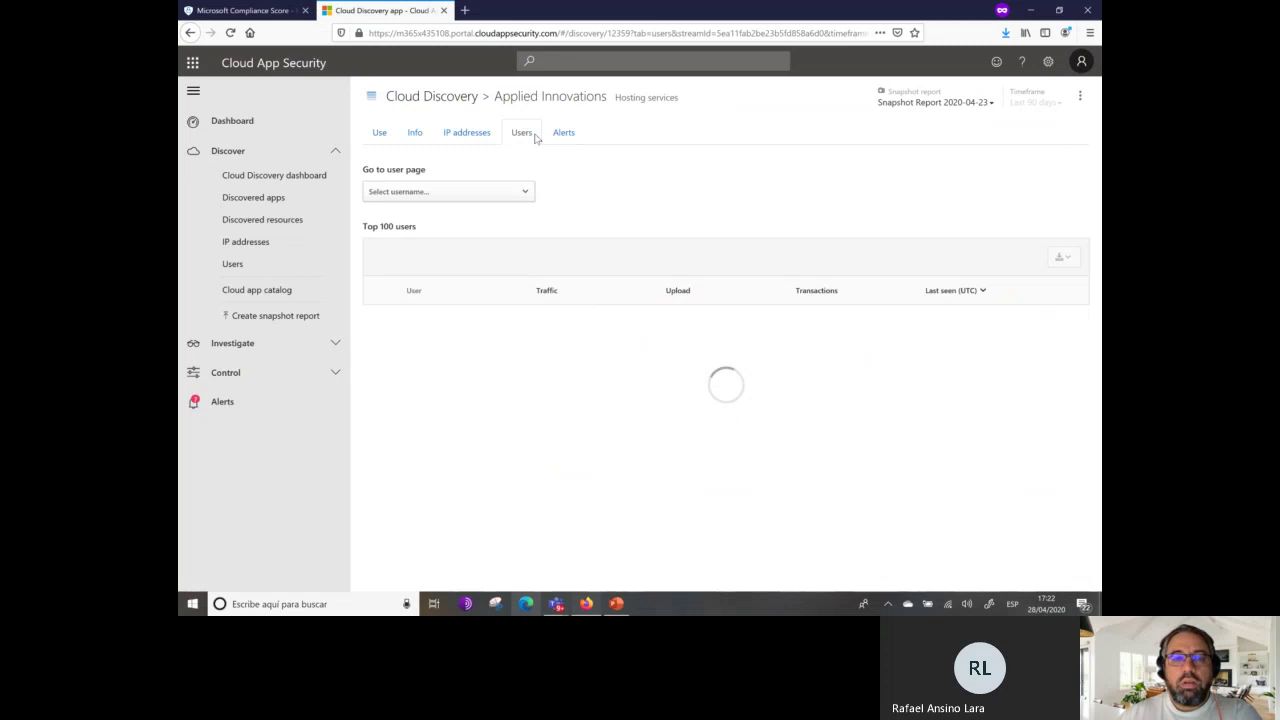
click(575, 134)
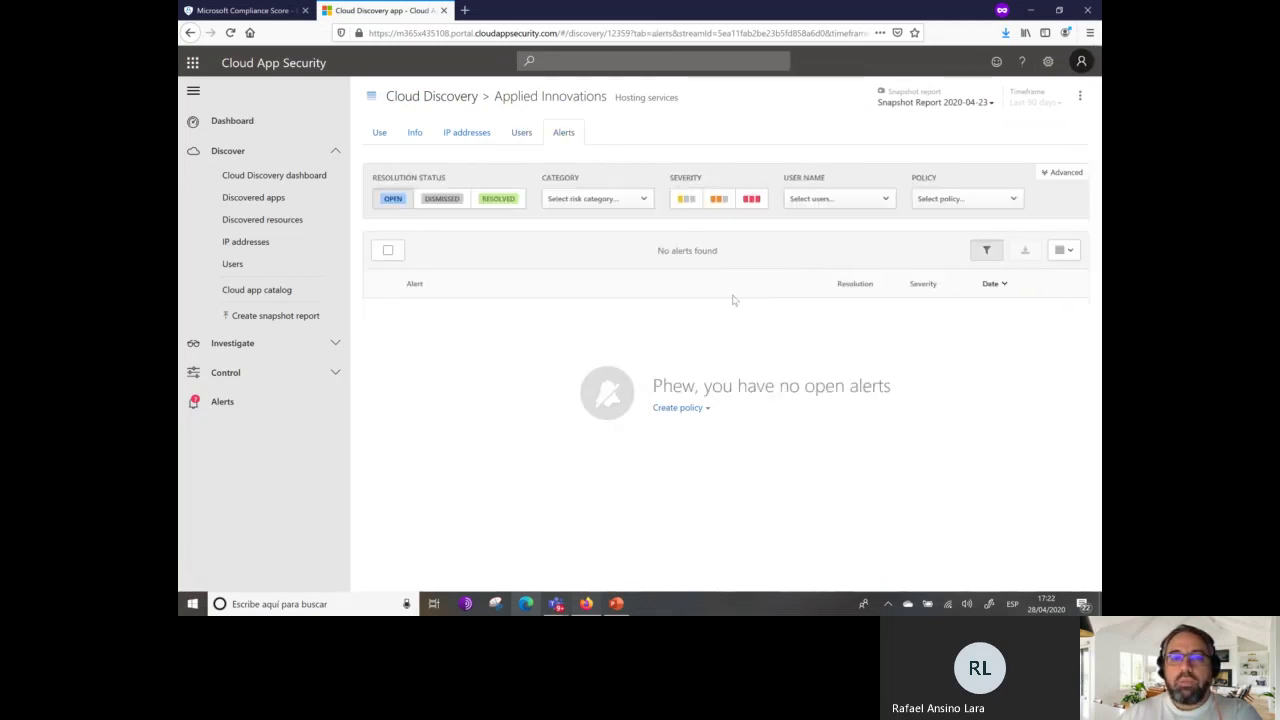
click(377, 133)
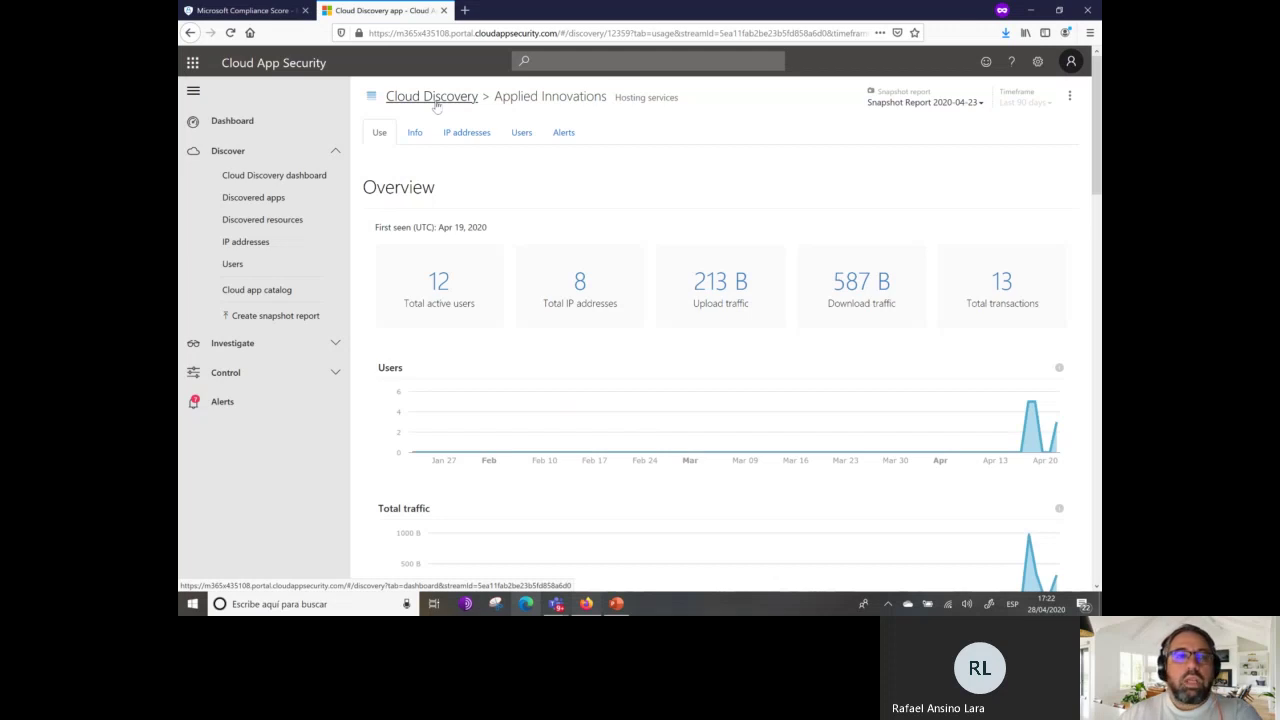
Go back to the Cloud Discovery dashboard and reopen the 33-app Discovered apps list.
click(253, 177)
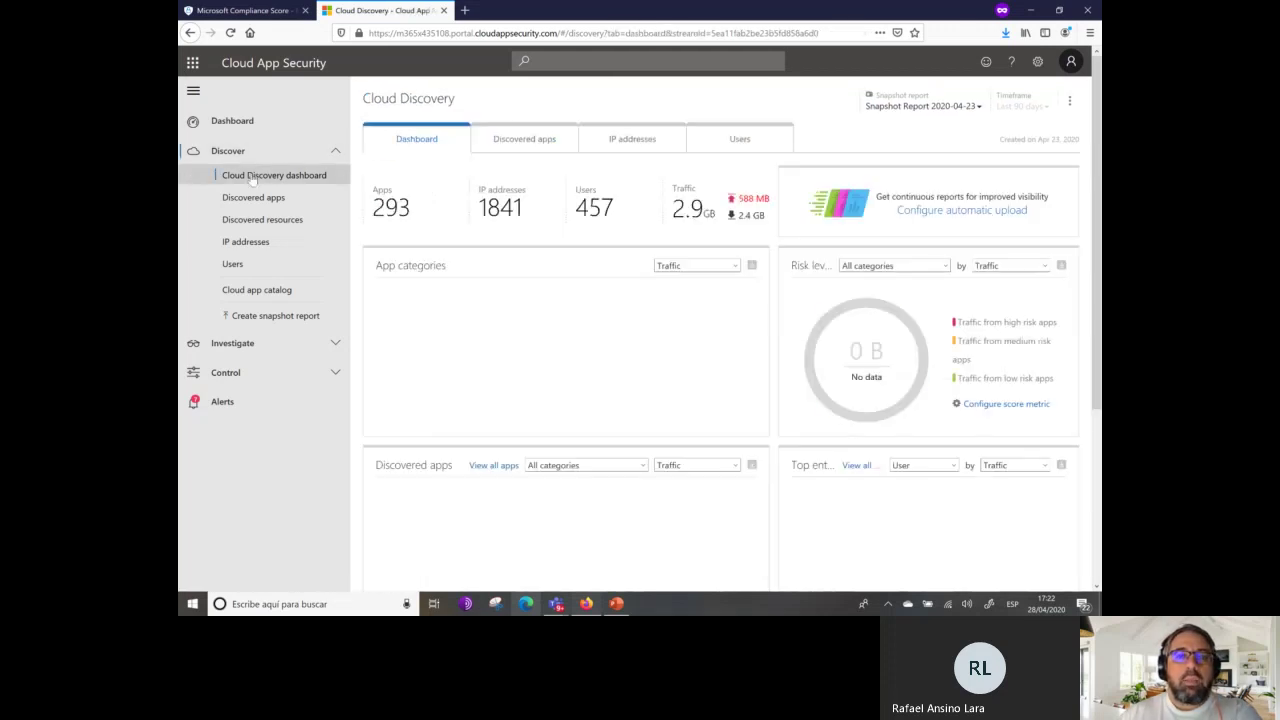
click(998, 322)
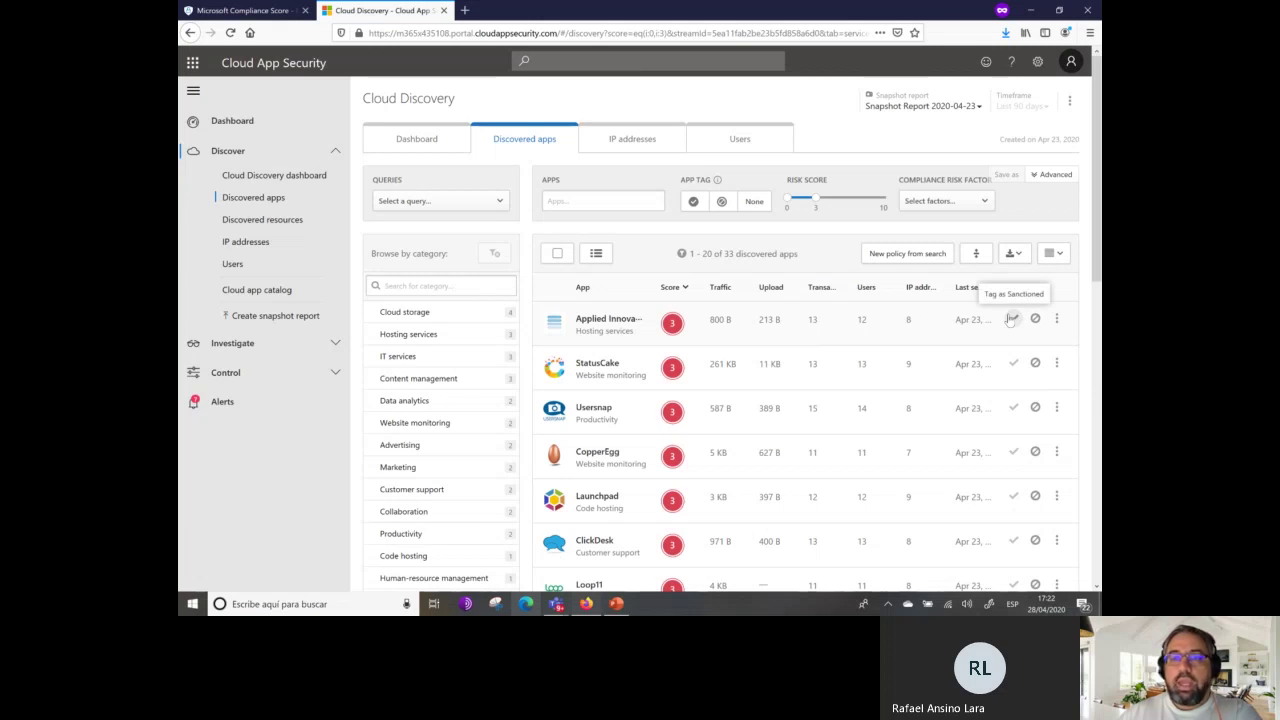
Check Applied Innovations' Actions menu, then go to the Cloud app catalog via the dashboard.
click(1055, 319)
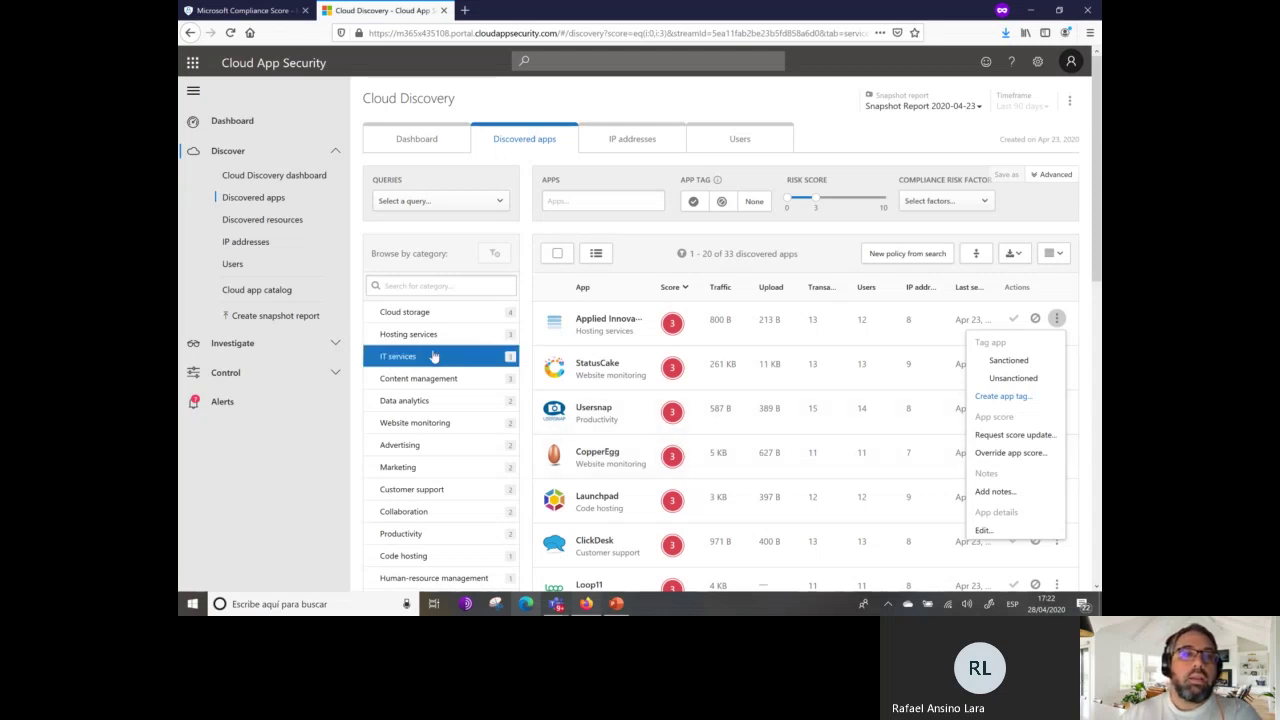
click(258, 176)
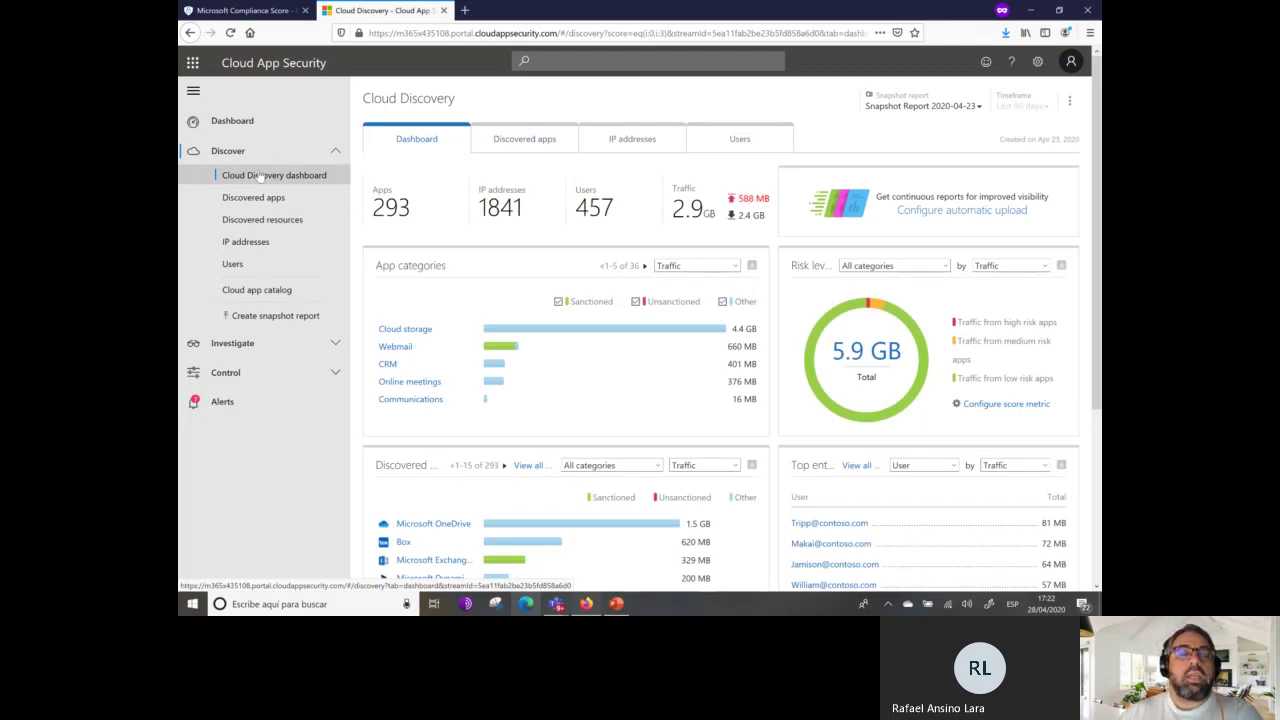
click(260, 289)
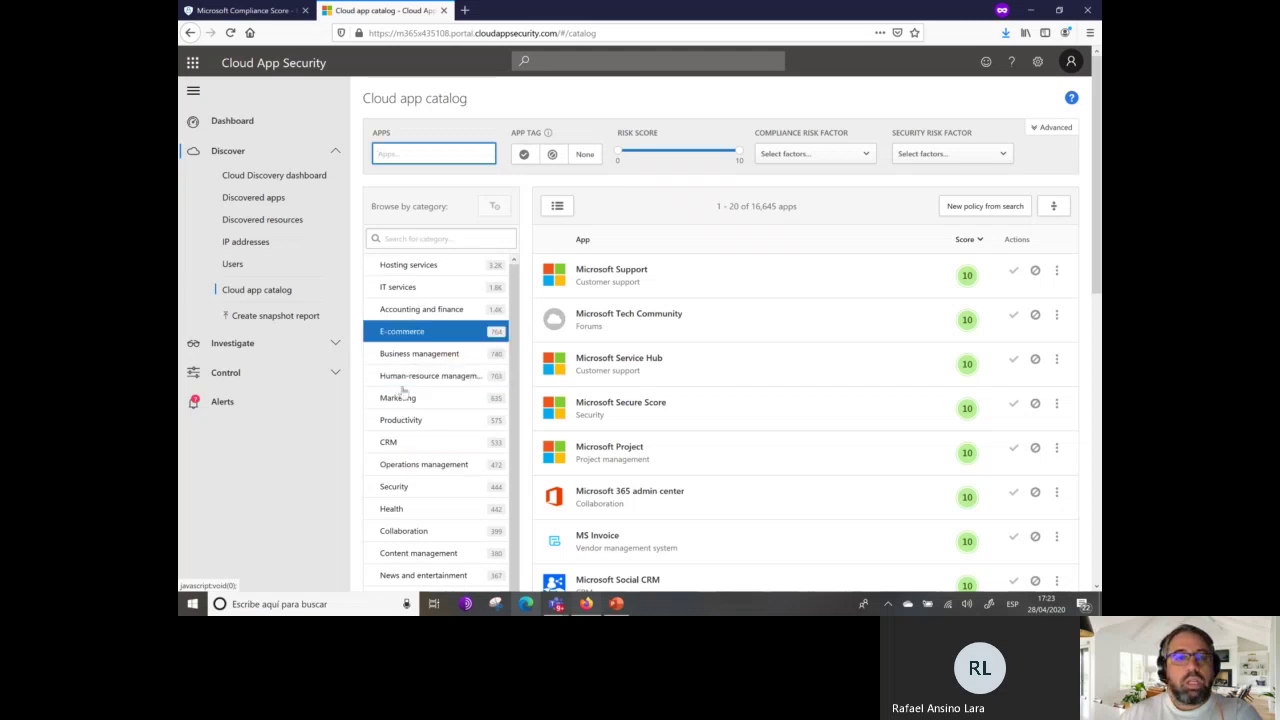
Browse the catalog's 3,189 Hosting services apps, then return to the General dashboard.
click(430, 266)
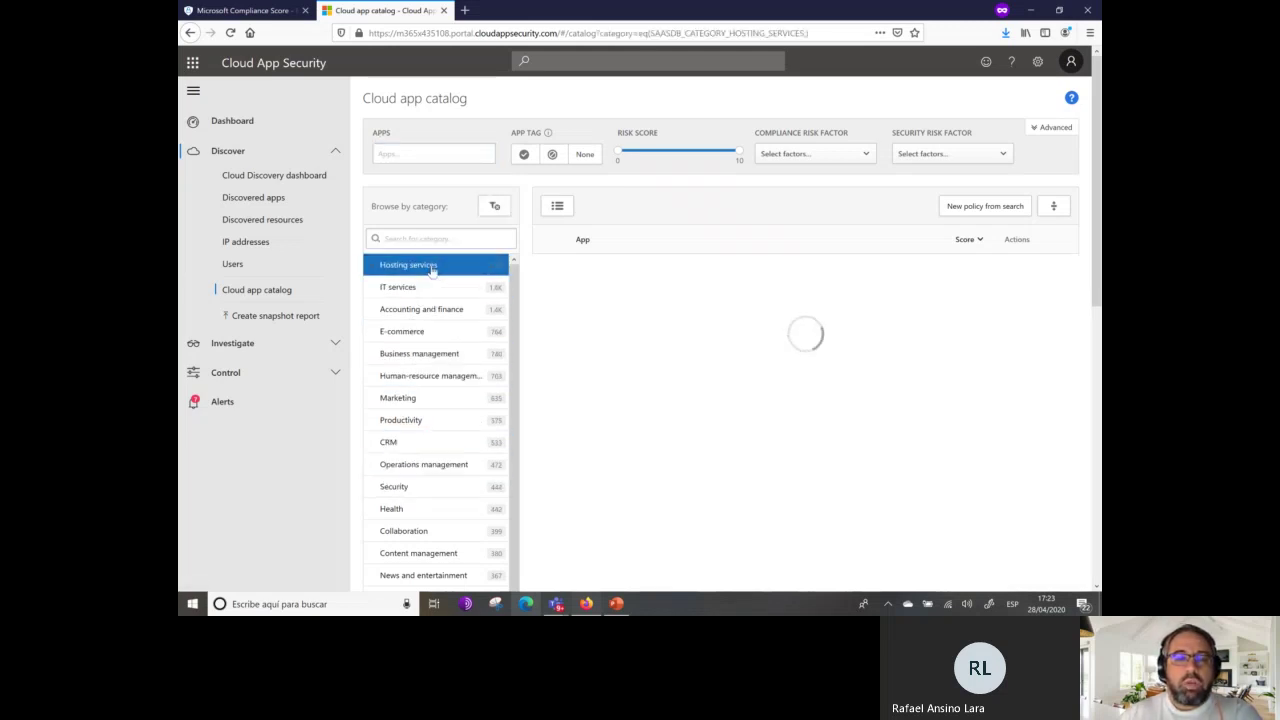
scroll(786, 371, down, 4)
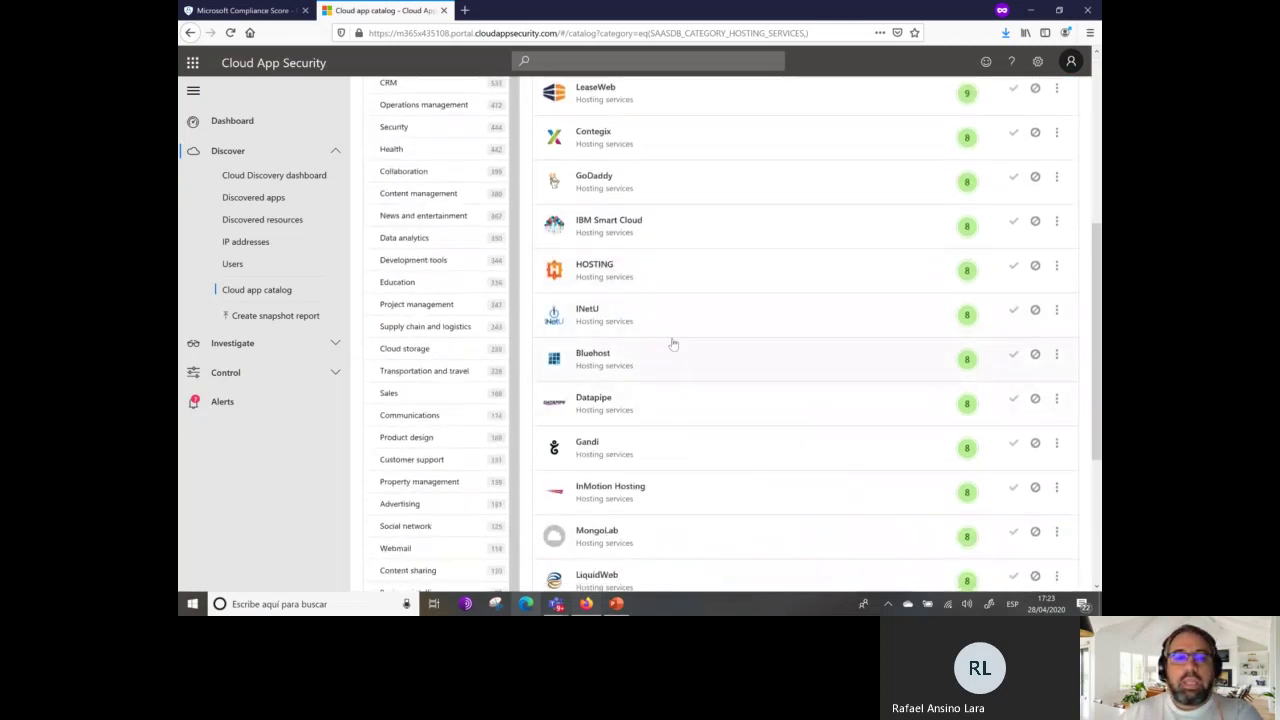
scroll(670, 346, up, 4)
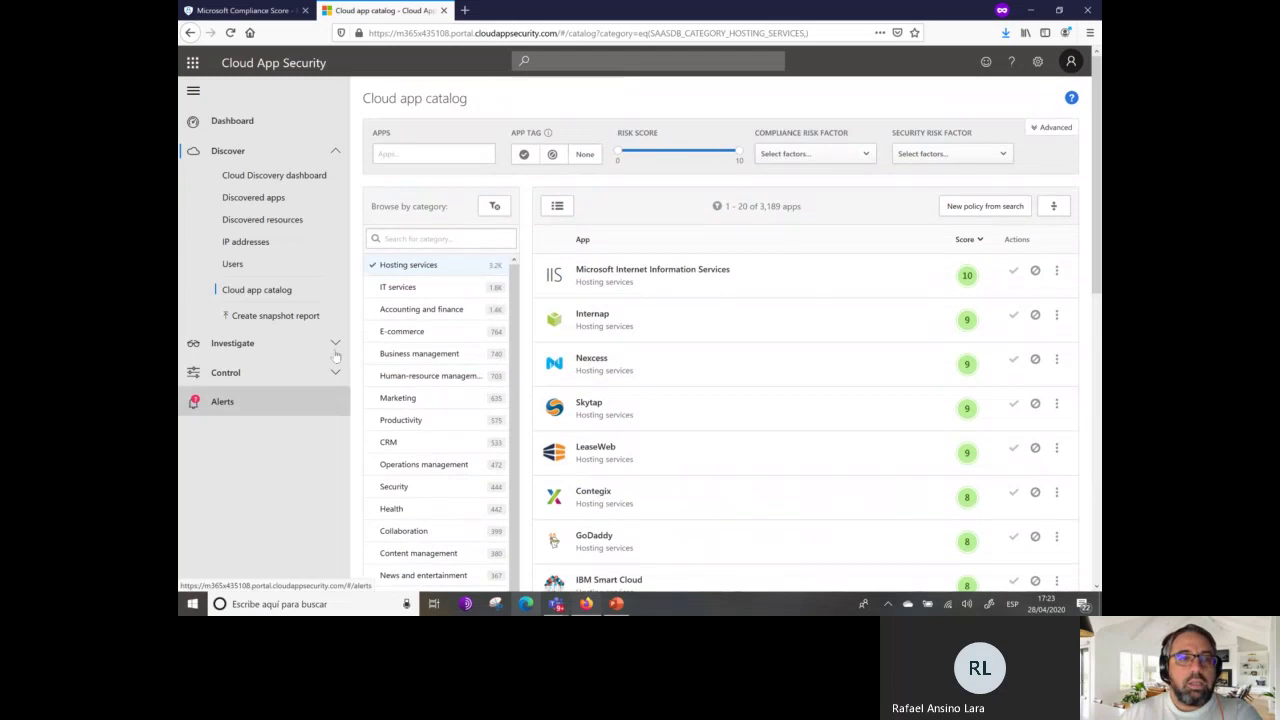
click(272, 130)
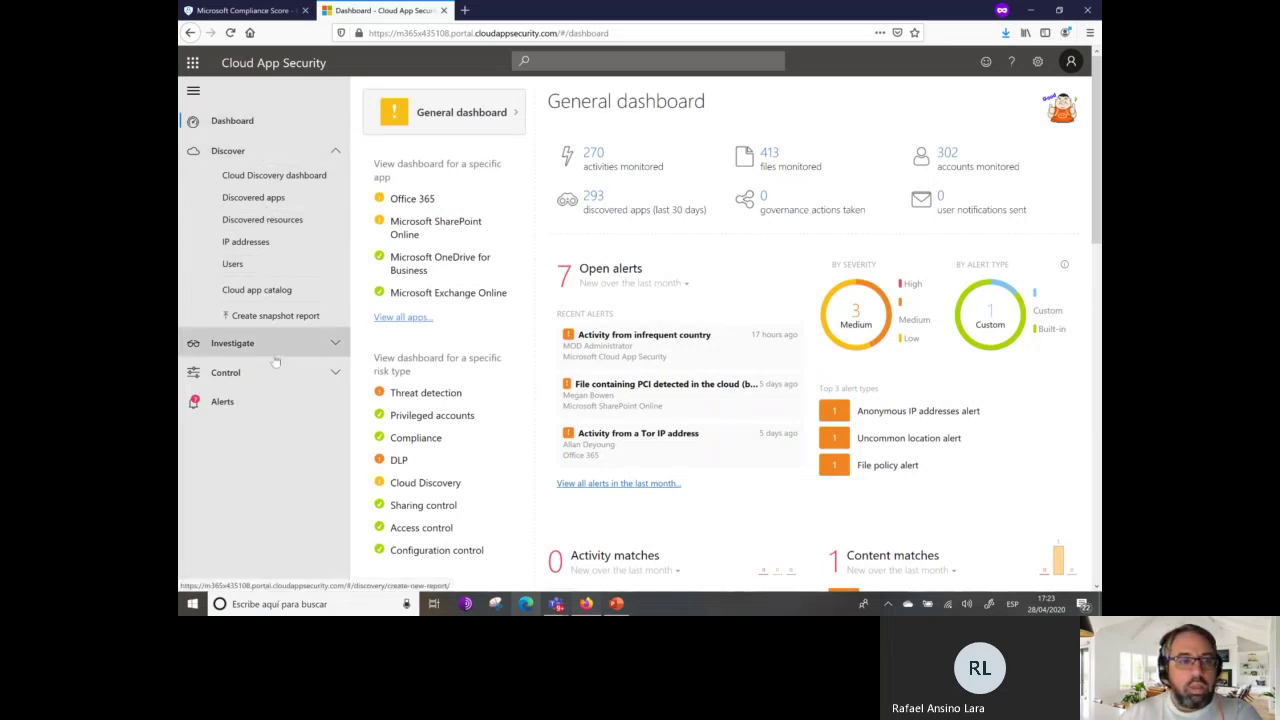
Go via Discovered apps and the Cloud Discovery dashboard to the empty Discovered resources page.
click(274, 197)
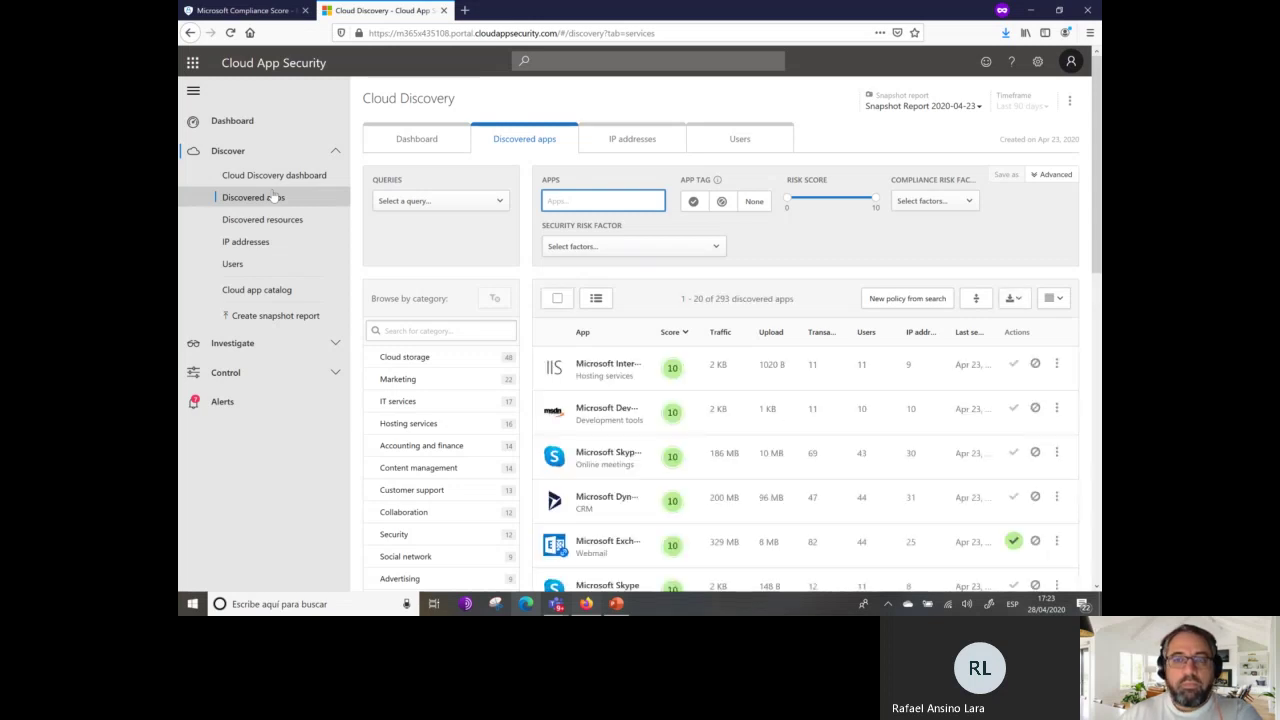
click(260, 178)
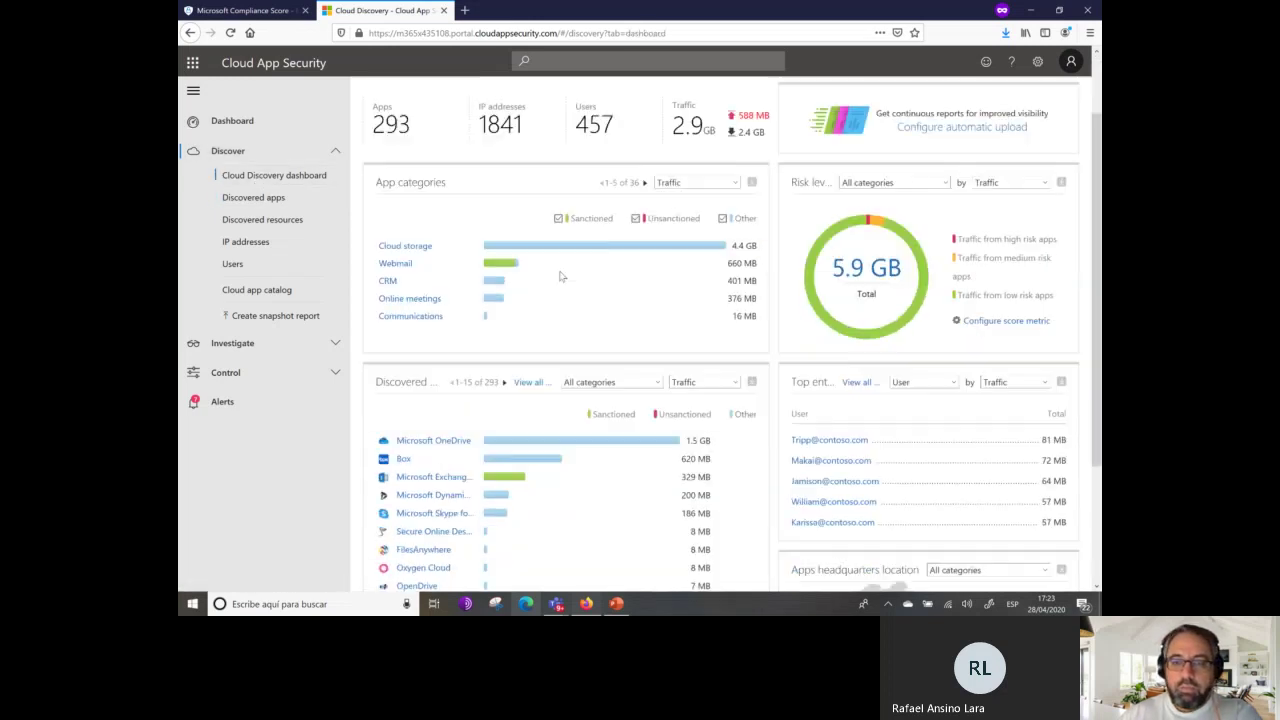
scroll(560, 274, down, 3)
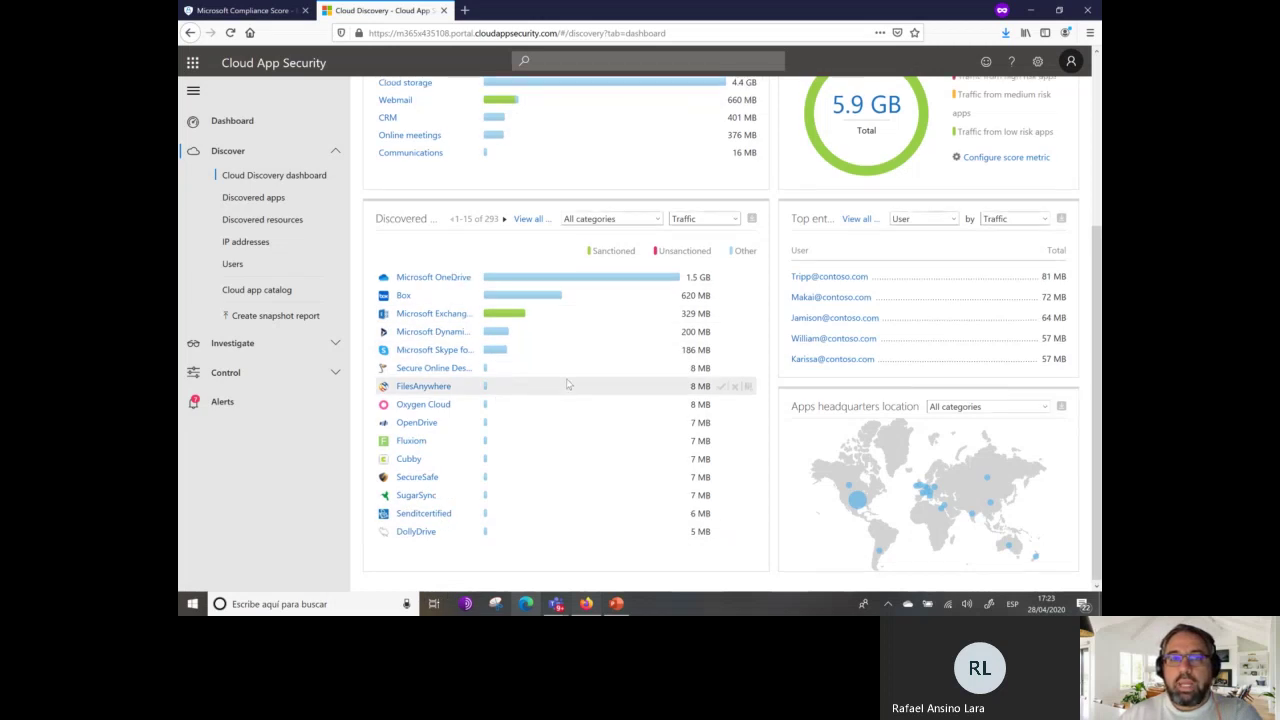
scroll(567, 385, up, 3)
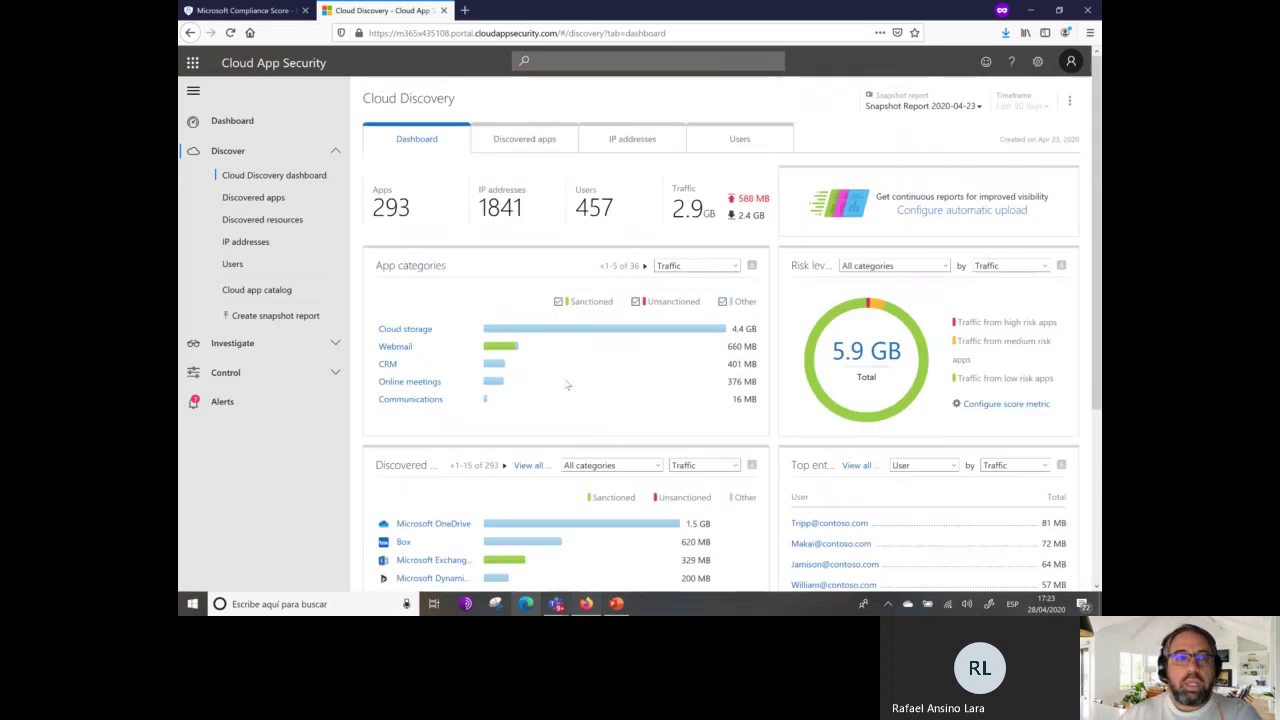
click(281, 220)
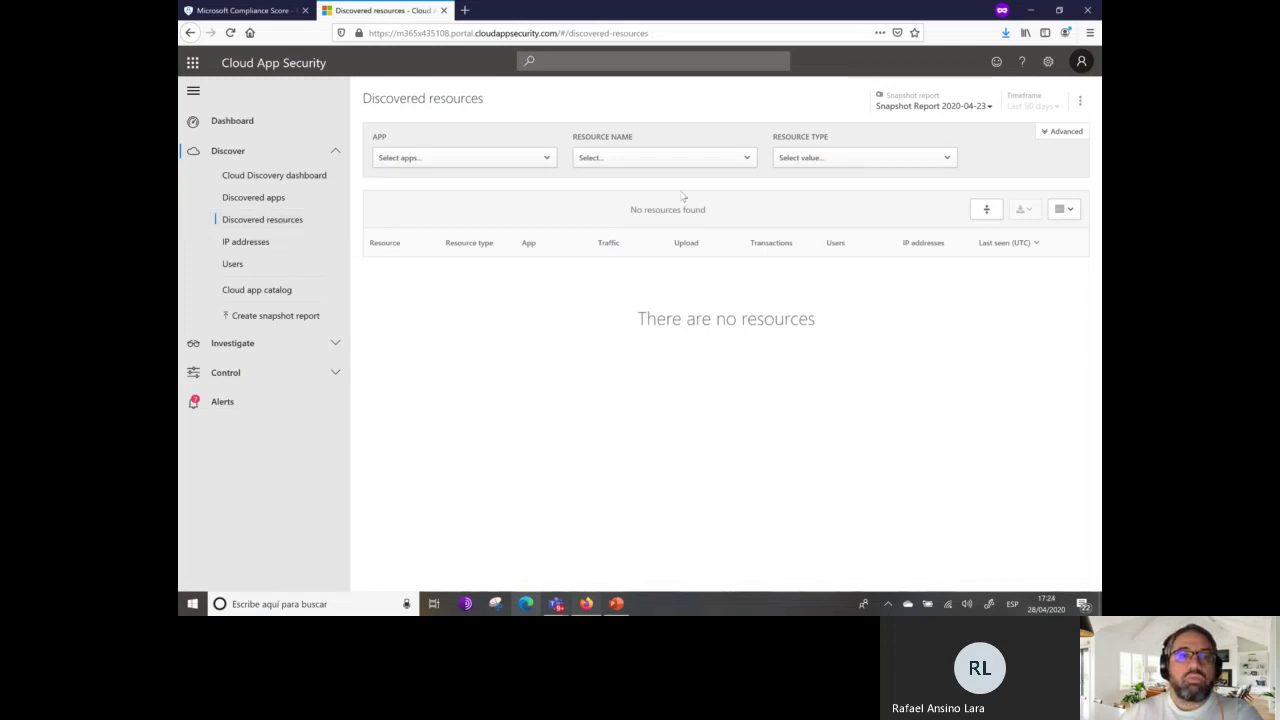
Filter the discovered resources to Microsoft Azure, which still finds no resources.
click(536, 160)
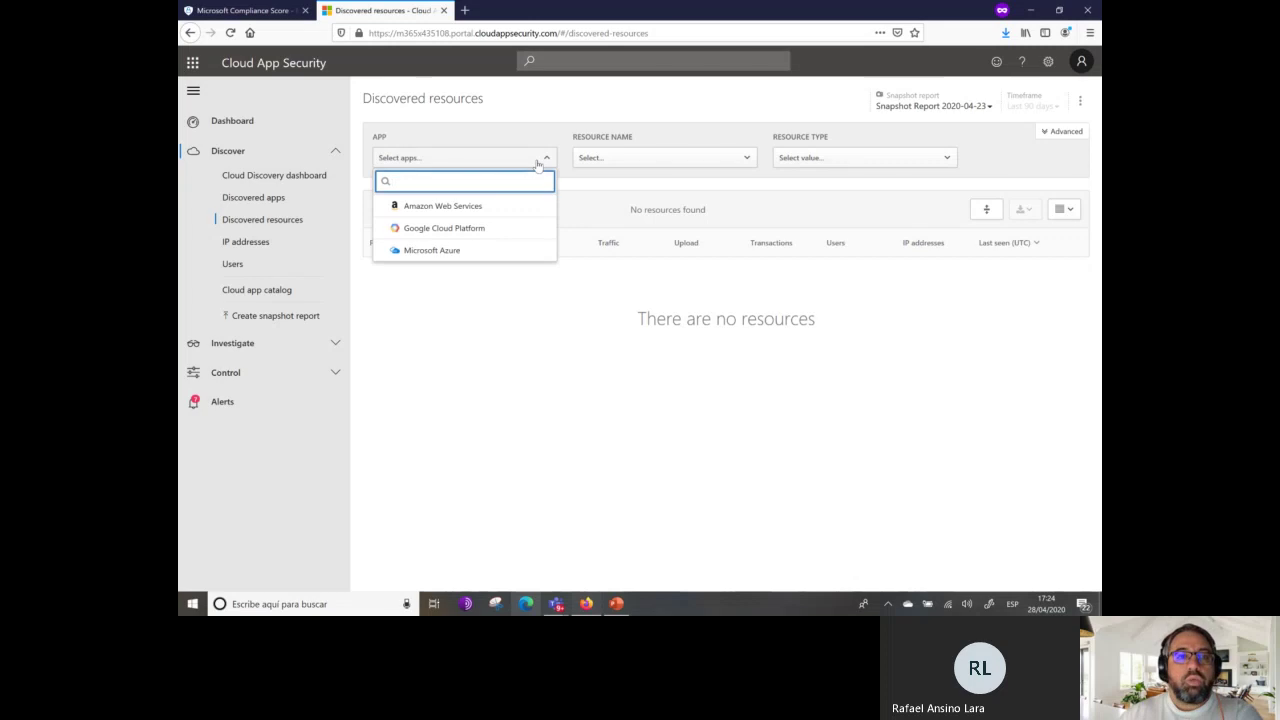
click(450, 251)
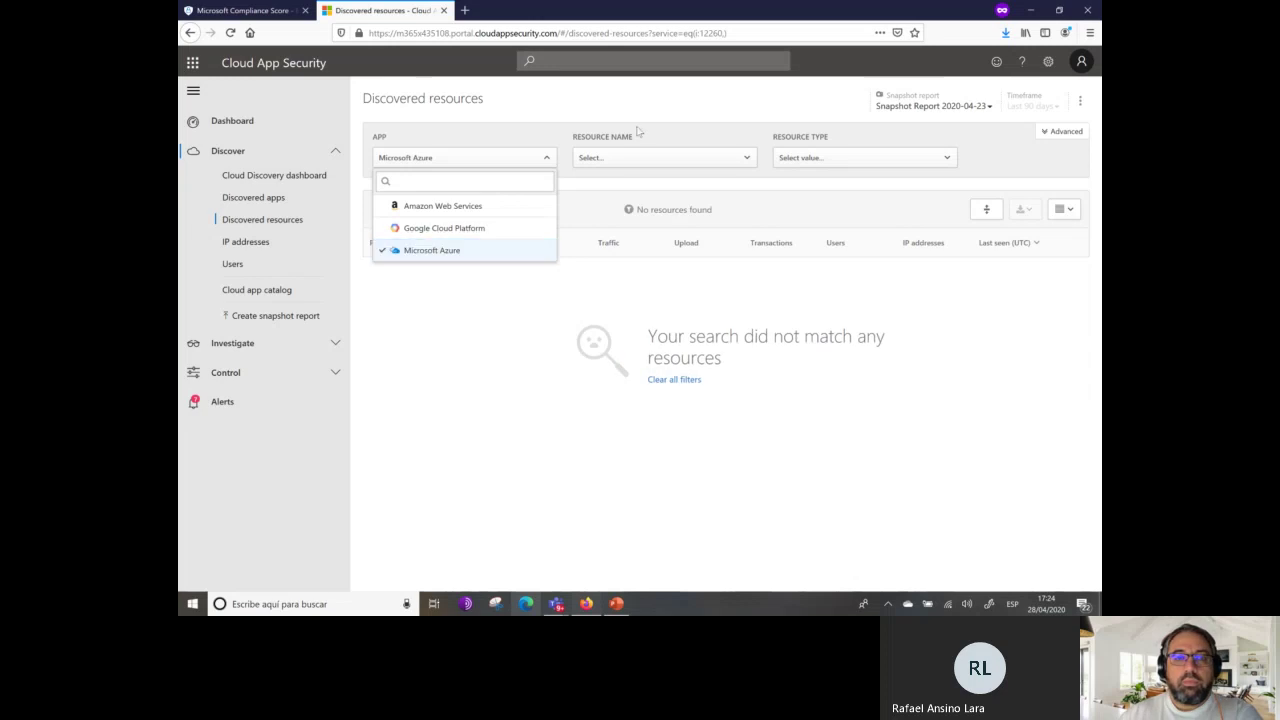
click(463, 251)
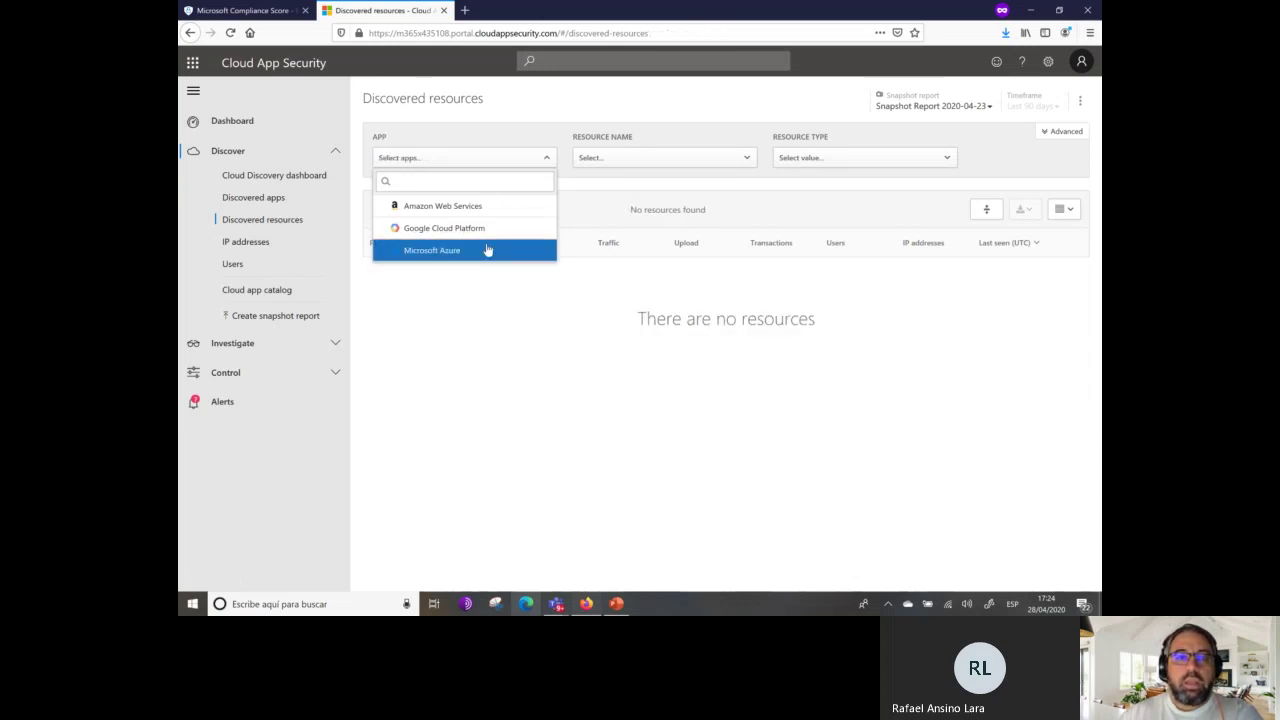
click(490, 250)
click(781, 275)
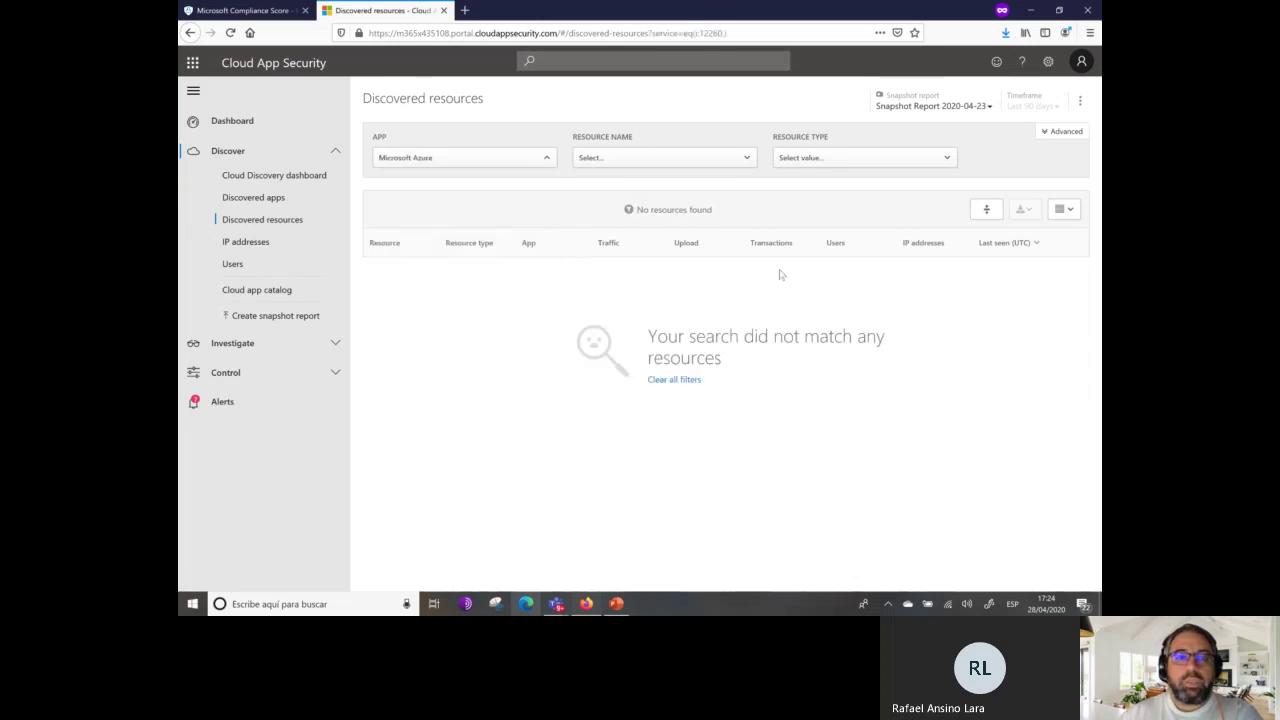
Check the Resource name and Resource type filter choices, then return to the general Dashboard.
click(746, 158)
click(947, 160)
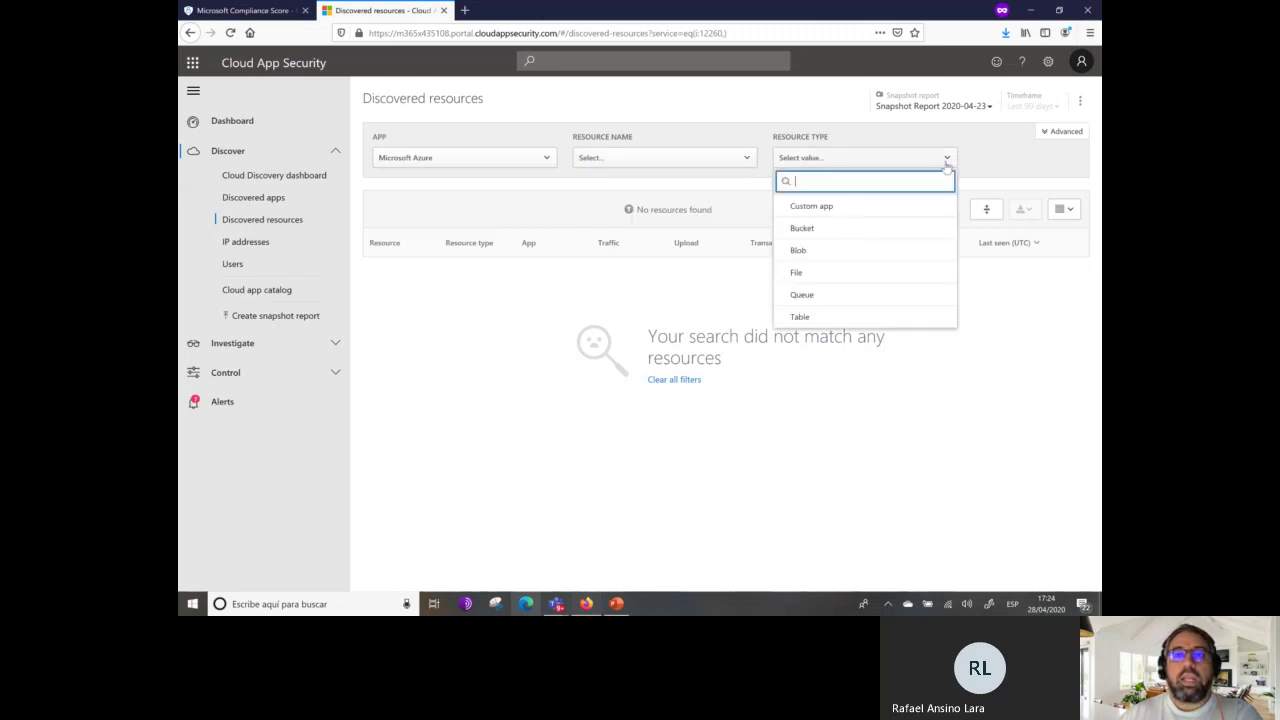
click(543, 356)
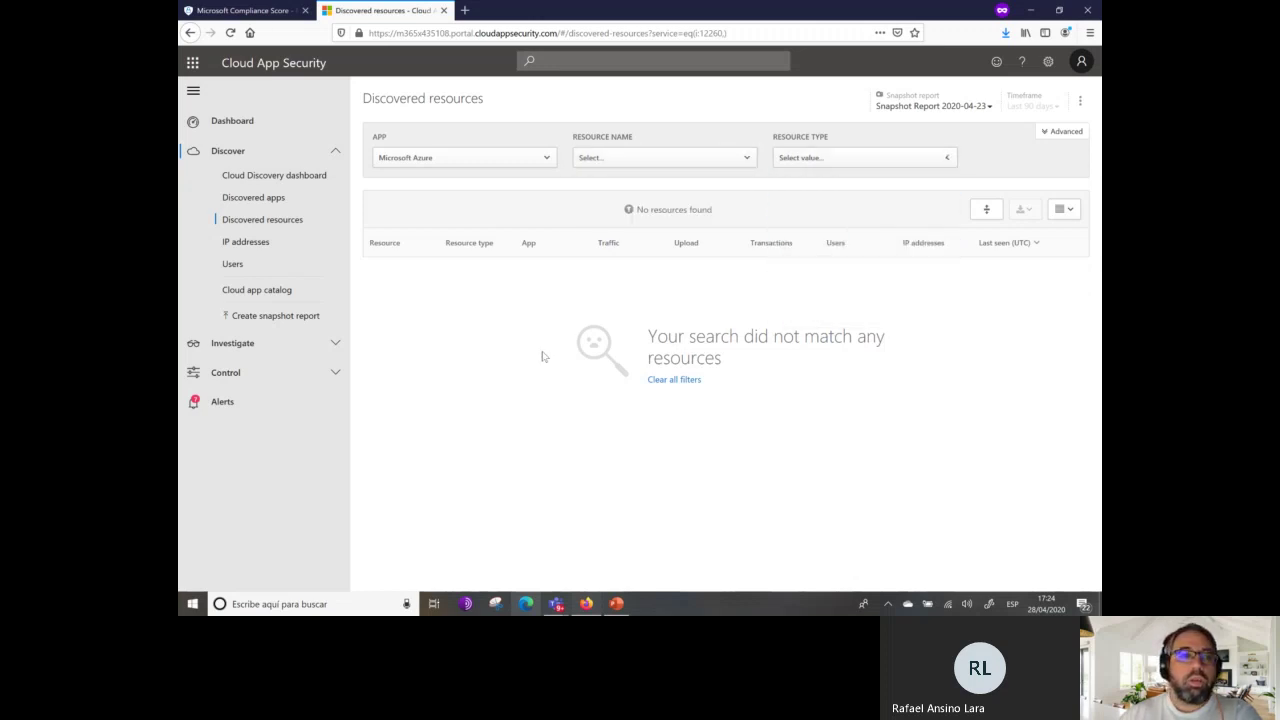
click(238, 126)
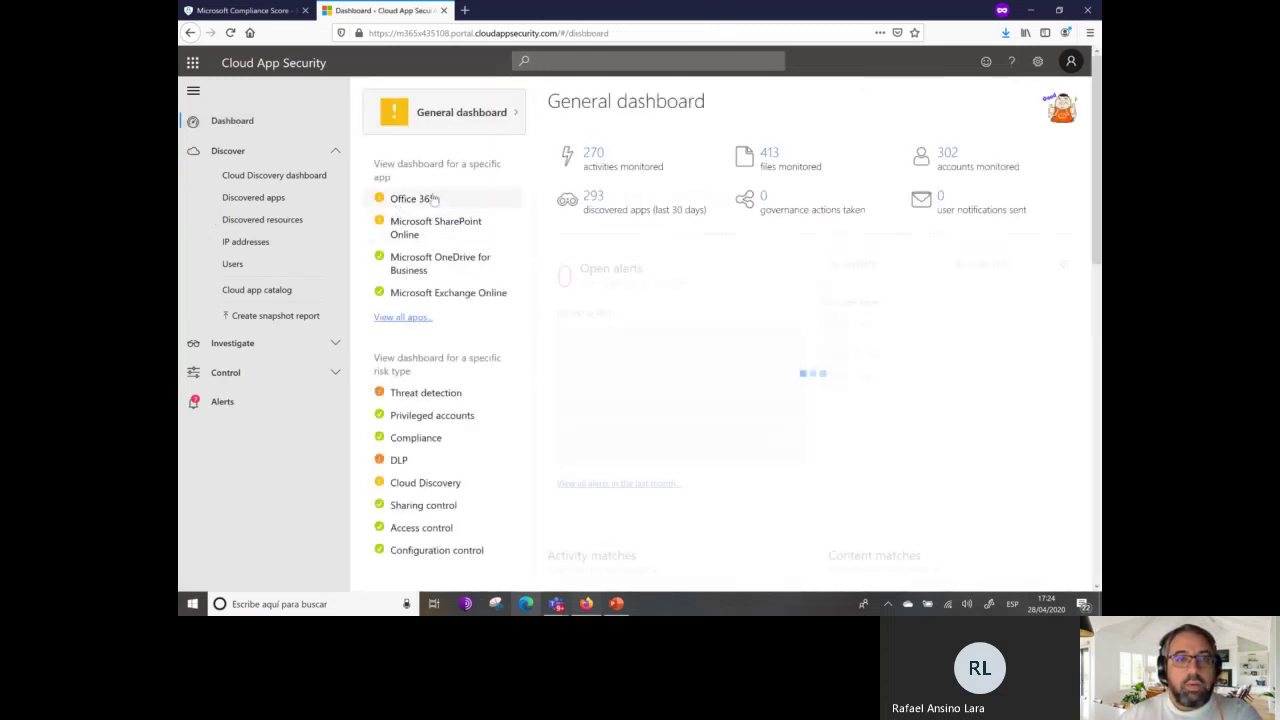
Reconnect the Office 365 connector from its Edit settings, then list the apps available to connect.
click(433, 199)
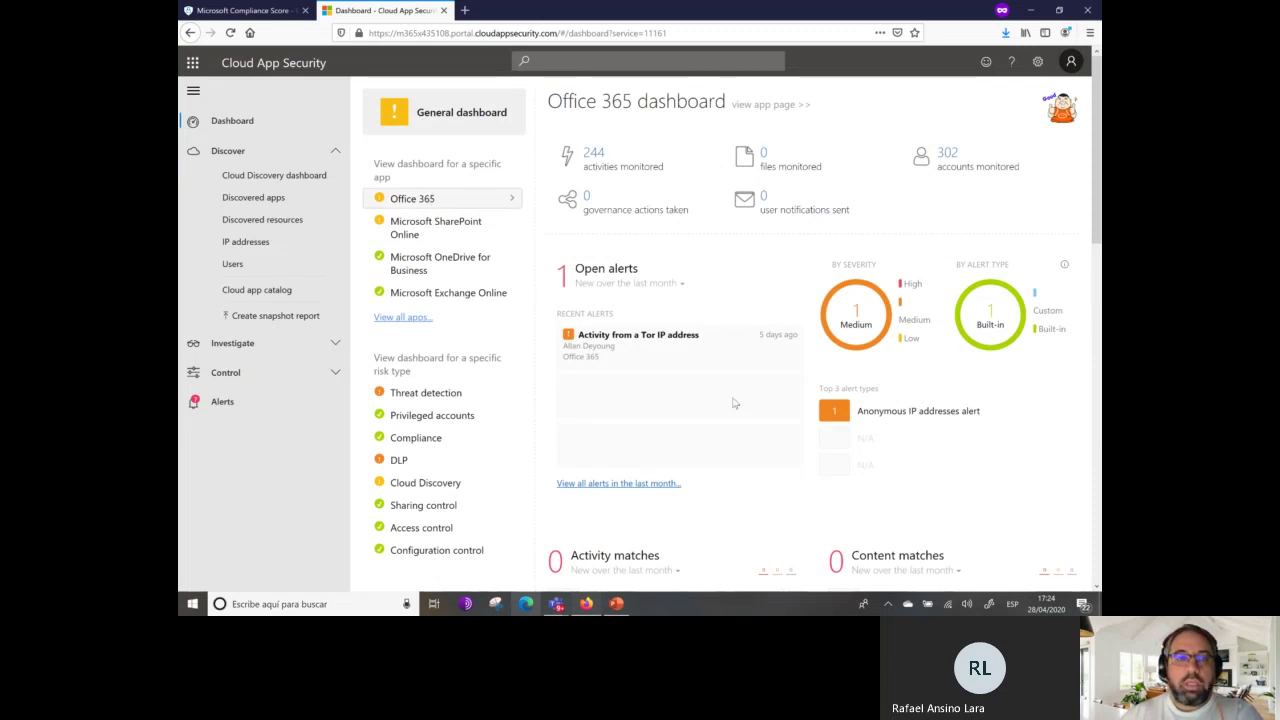
click(404, 318)
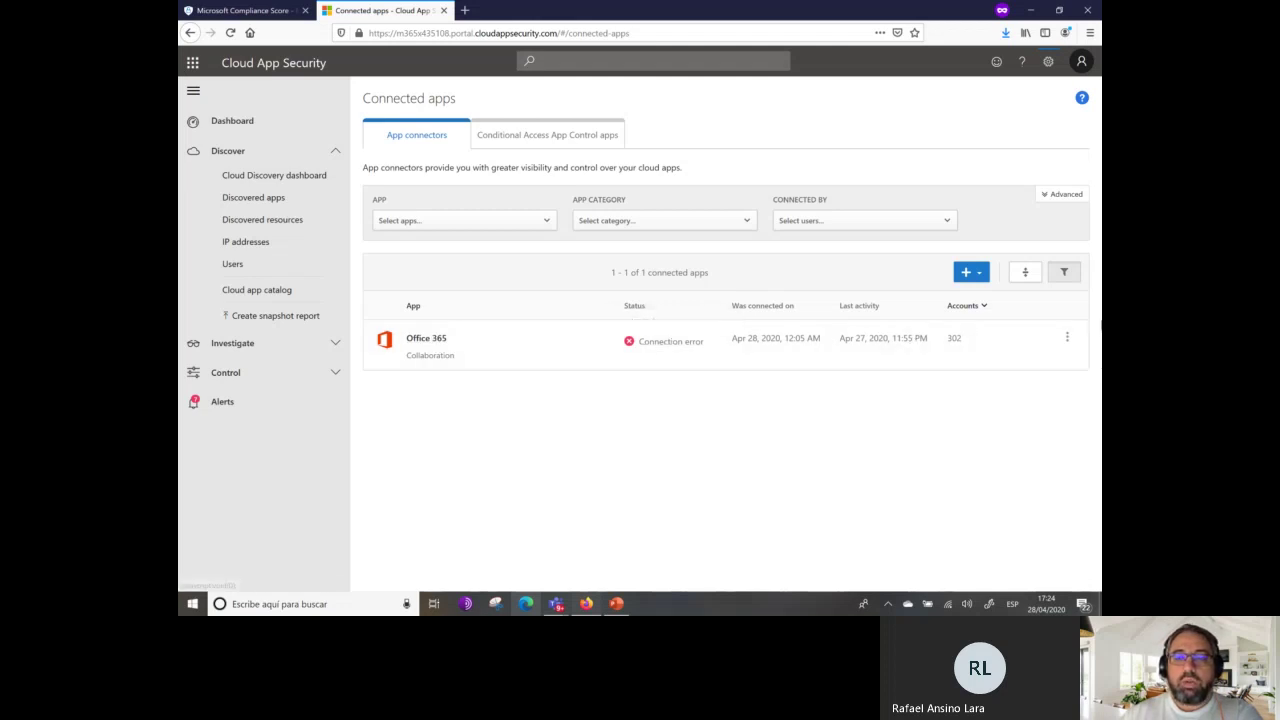
click(1067, 337)
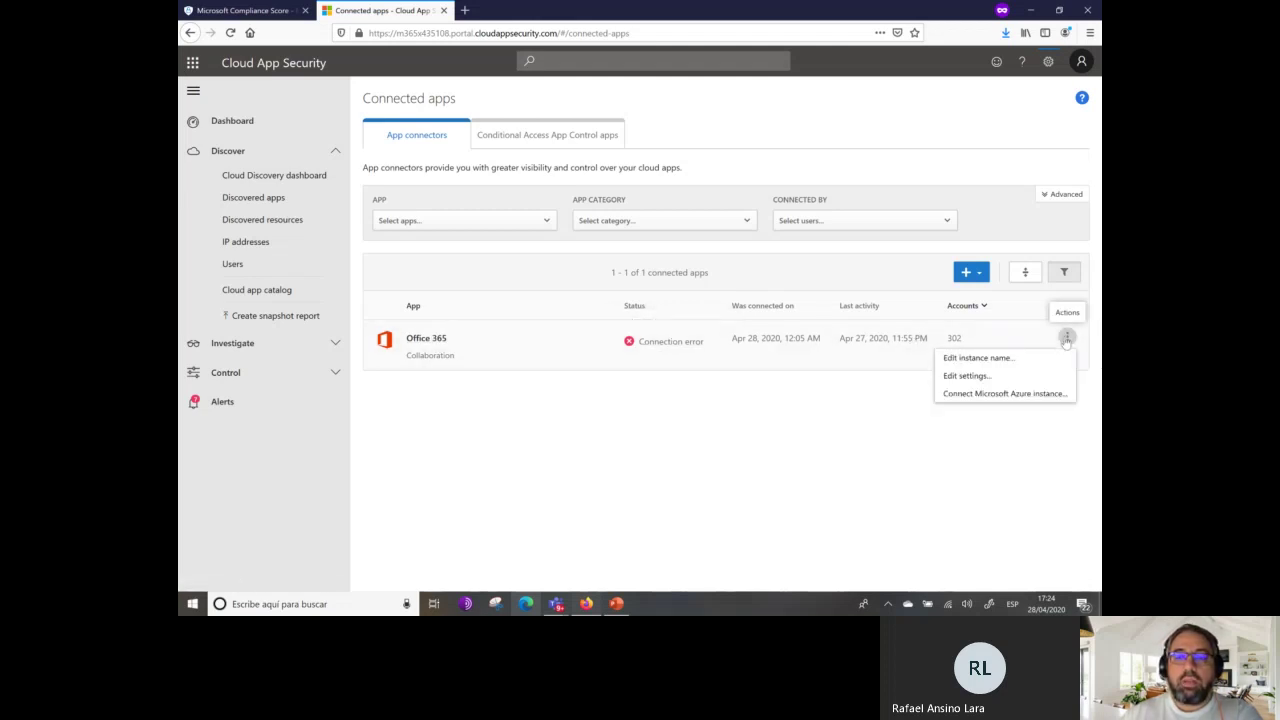
click(968, 376)
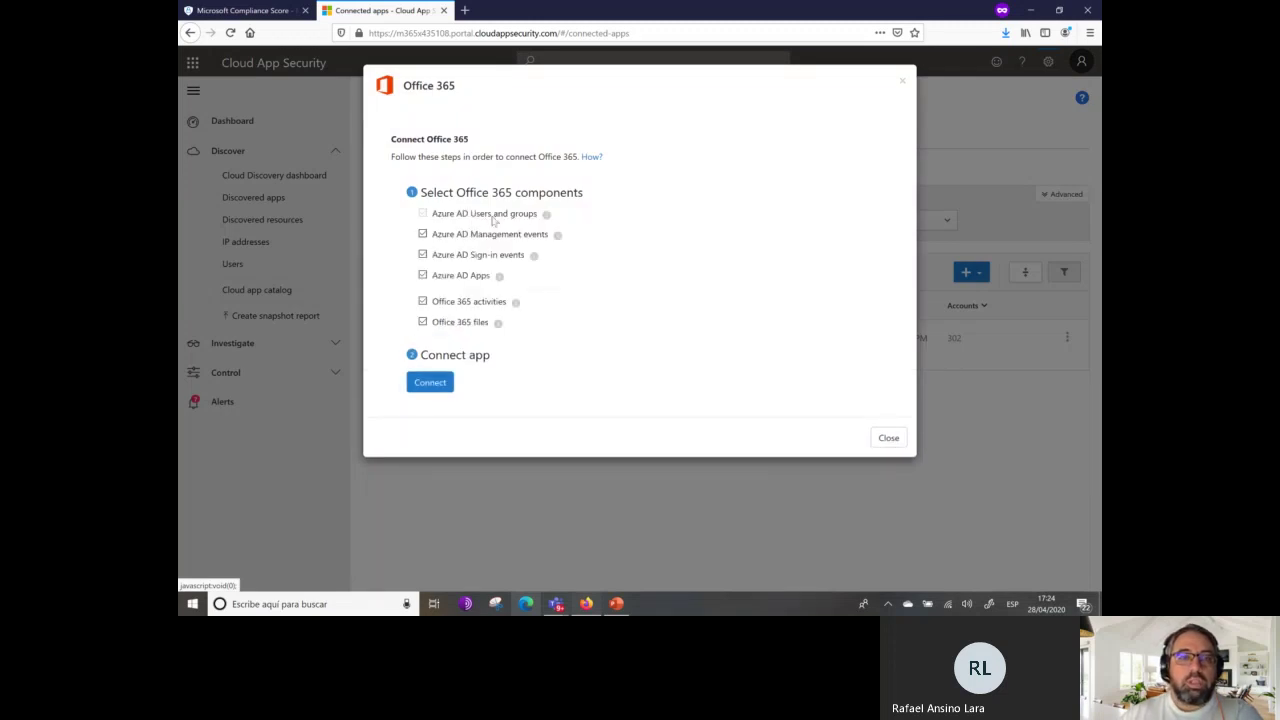
click(430, 382)
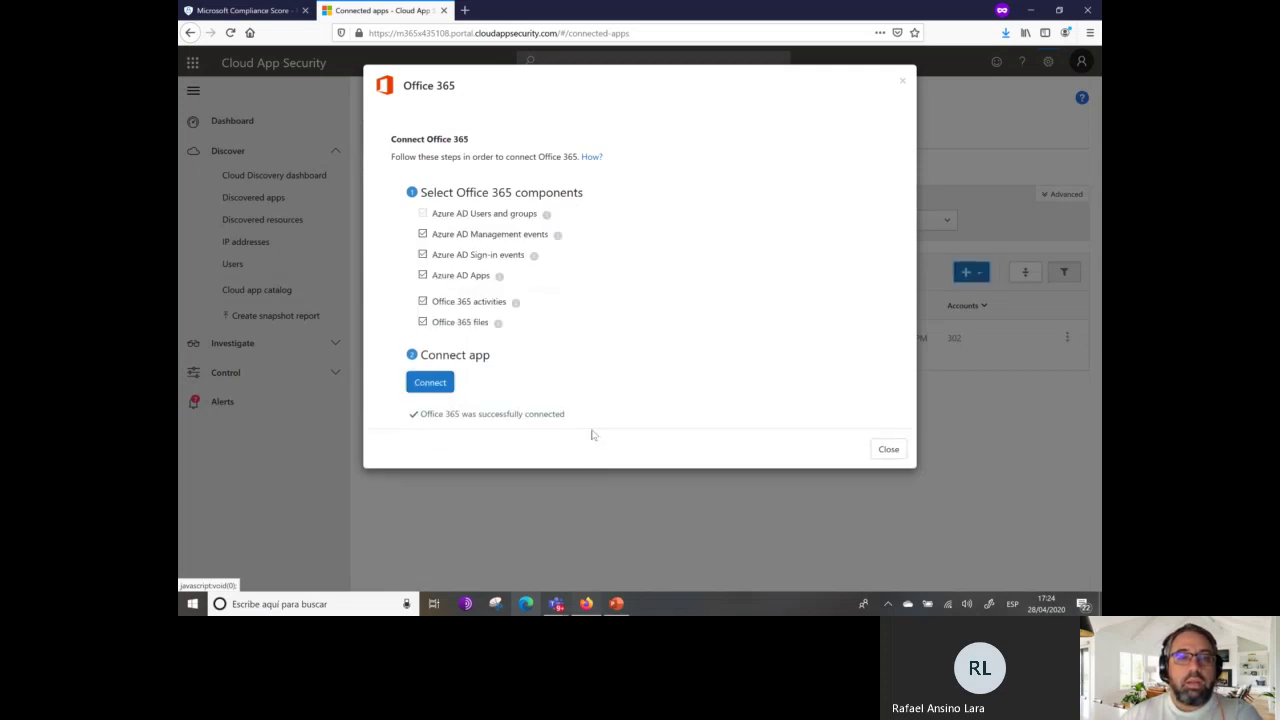
click(888, 449)
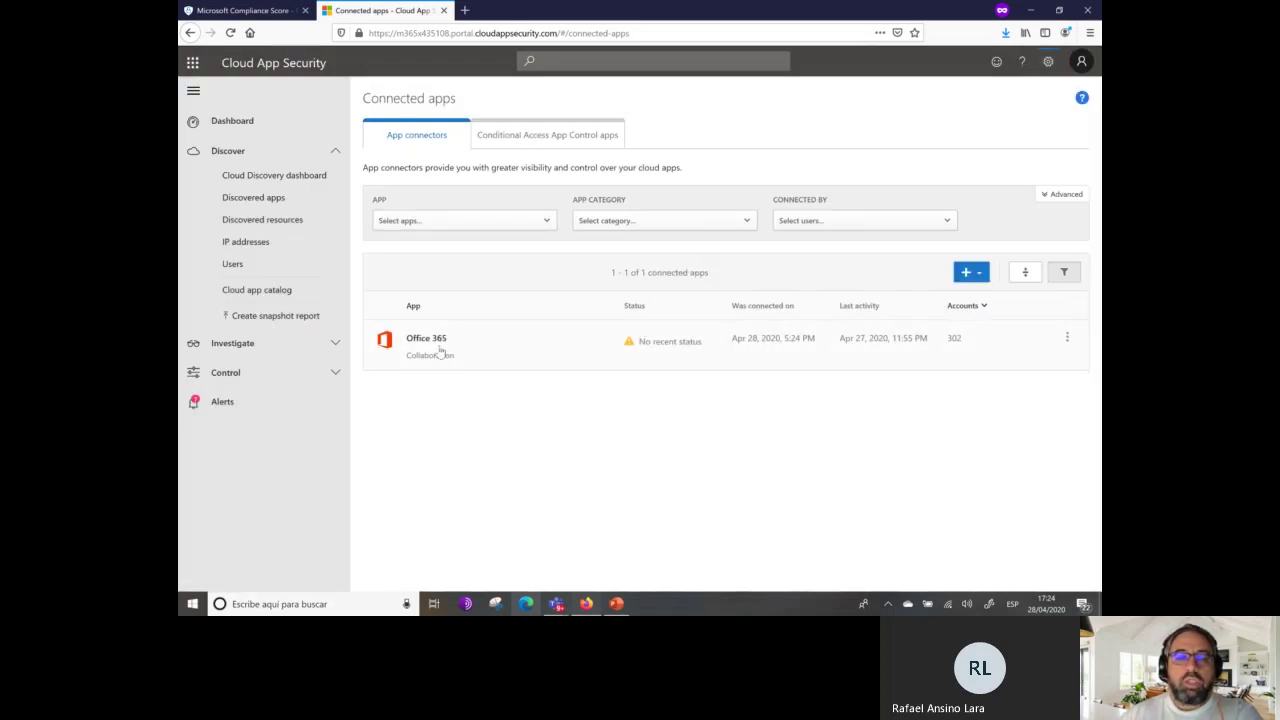
click(985, 273)
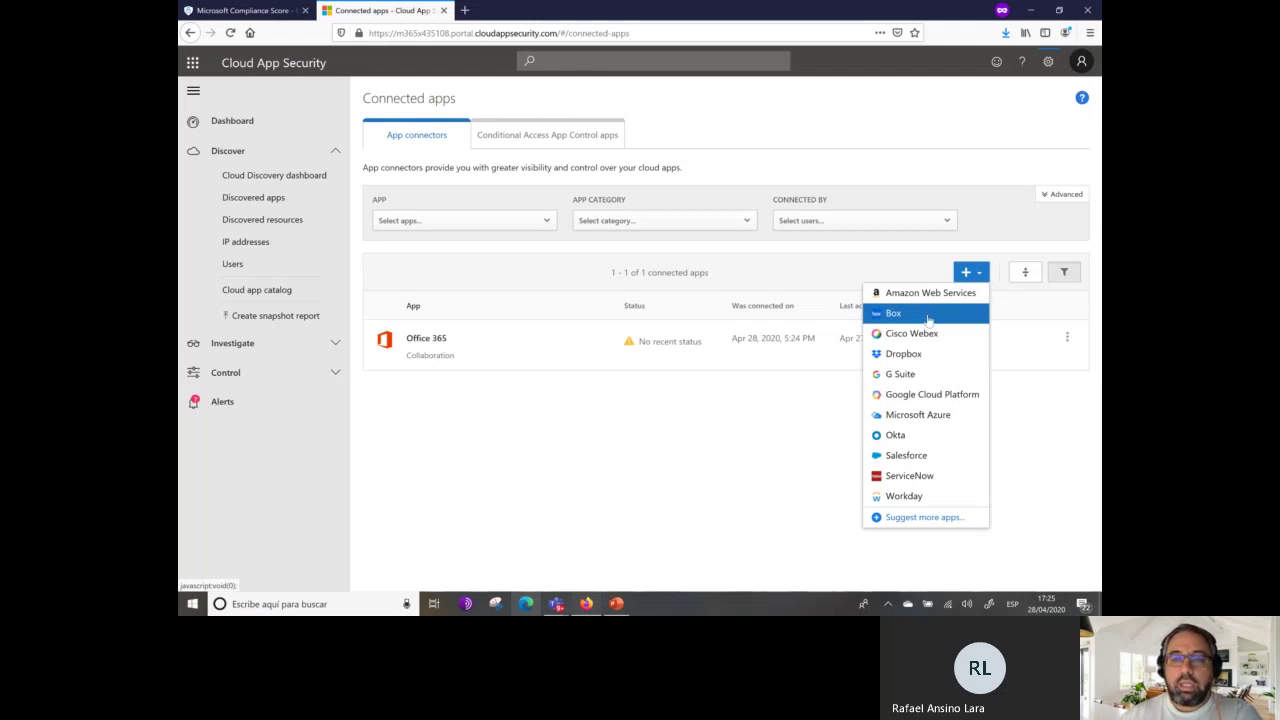
Connect Microsoft Azure as a second app, then move to the discovered IP addresses view.
click(928, 422)
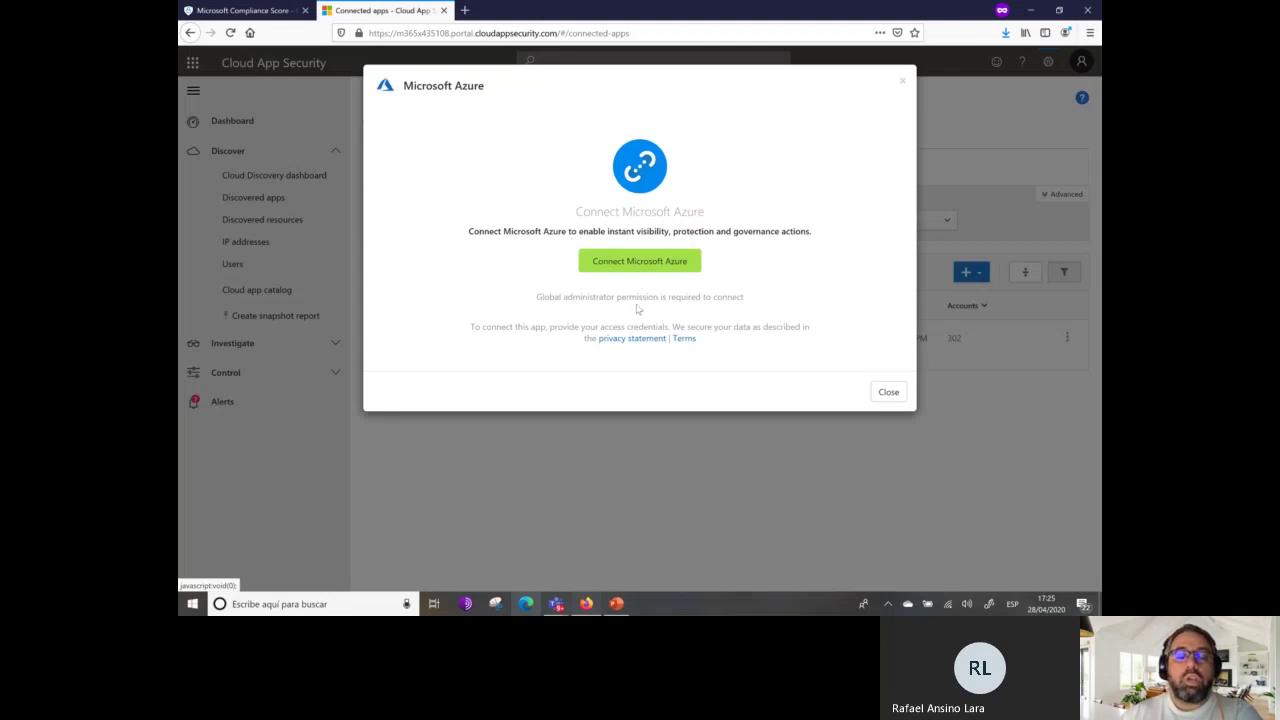
click(653, 256)
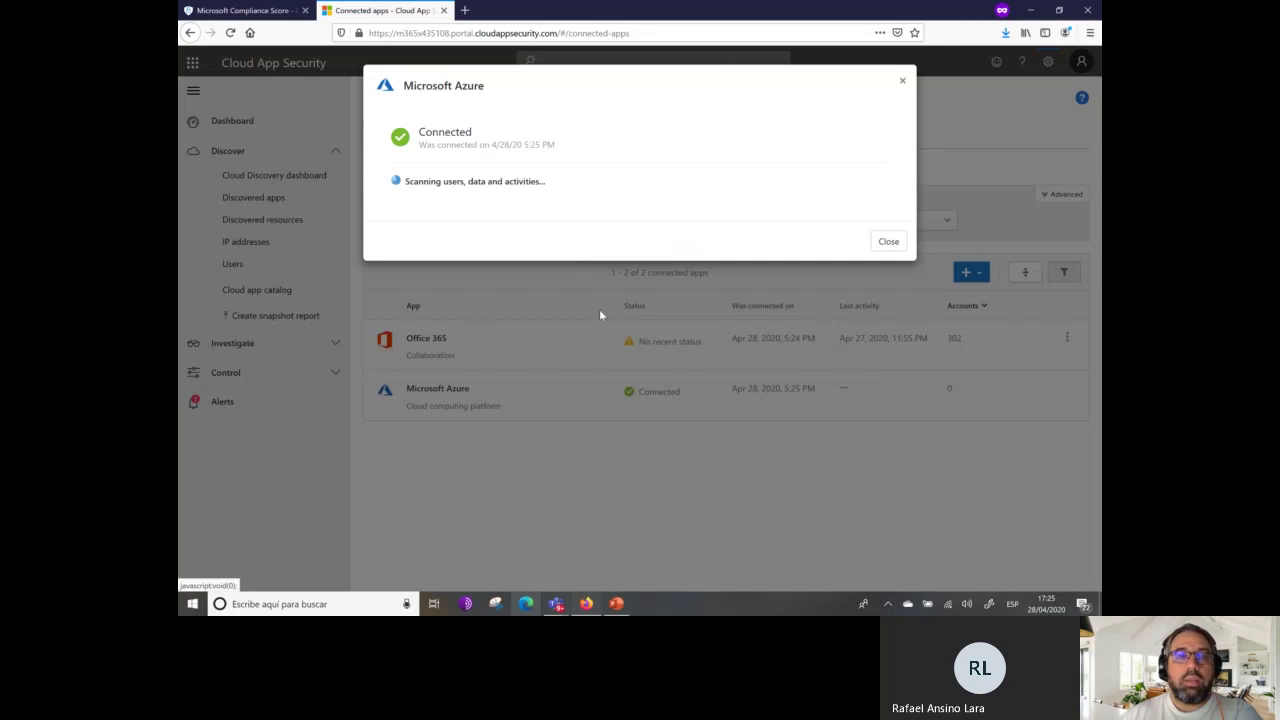
click(906, 242)
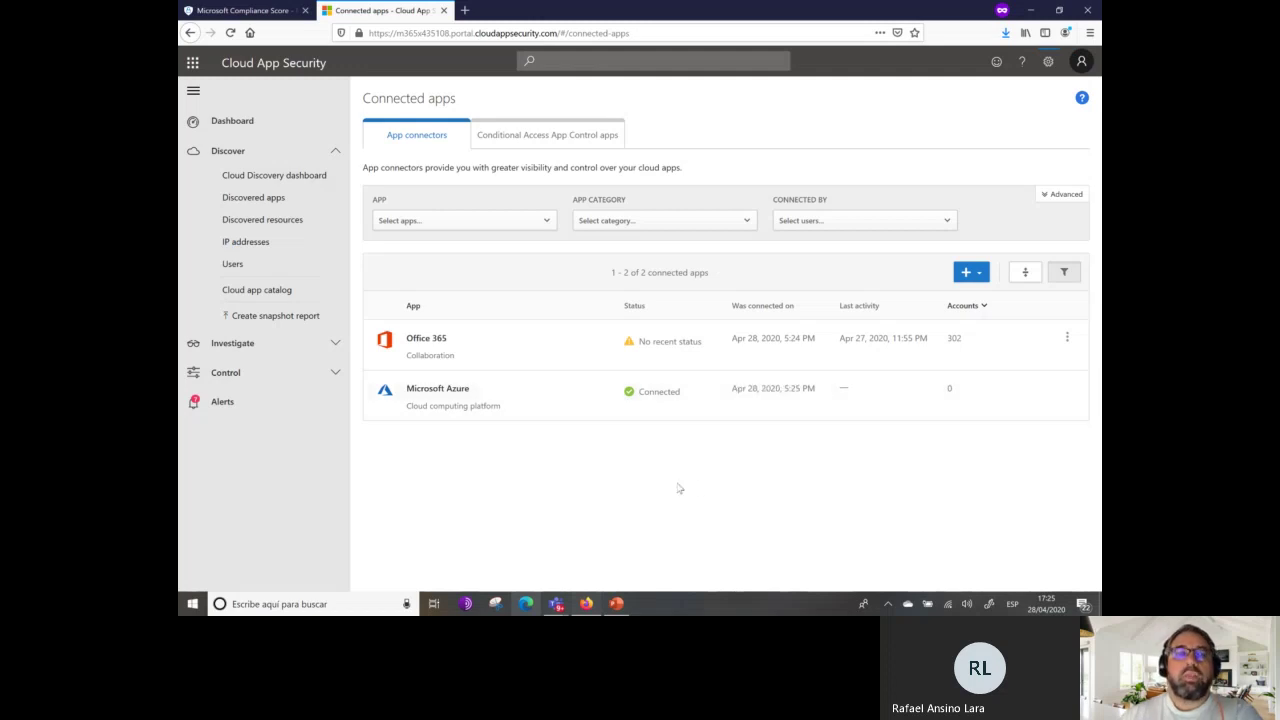
click(255, 244)
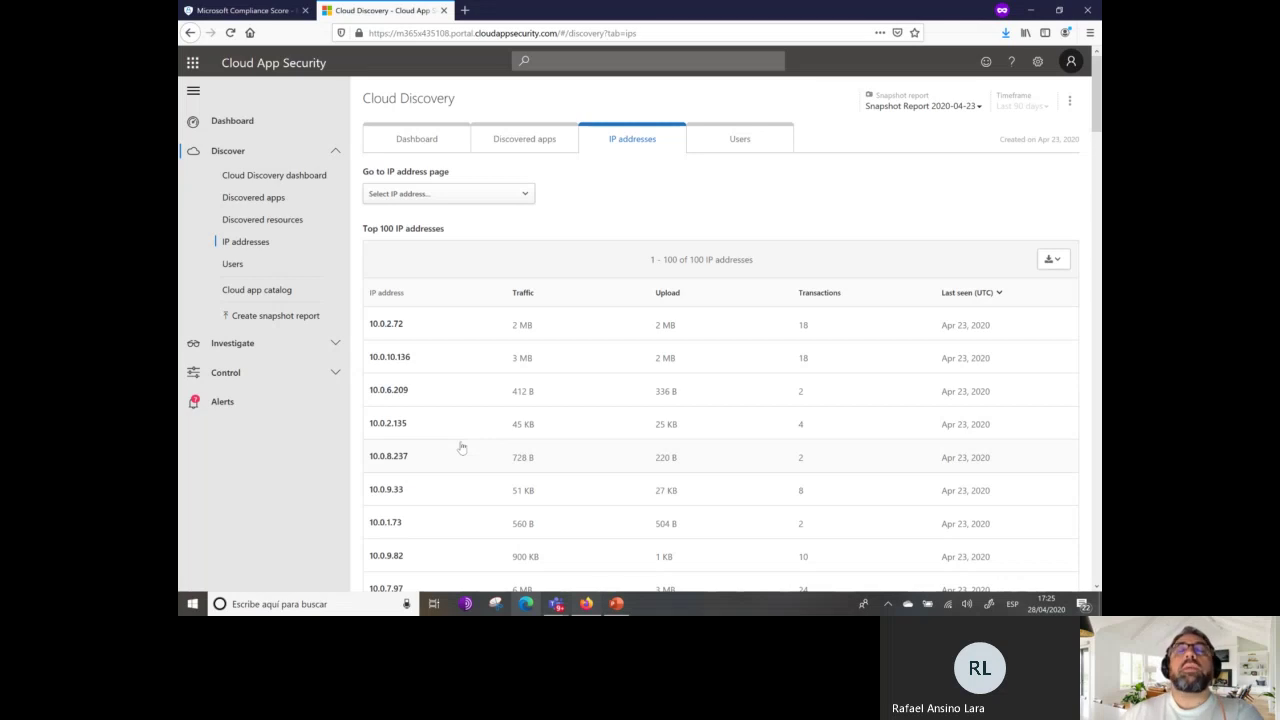
Switch to the Users list and open the second user's overview (14 apps, 36 transactions).
click(735, 150)
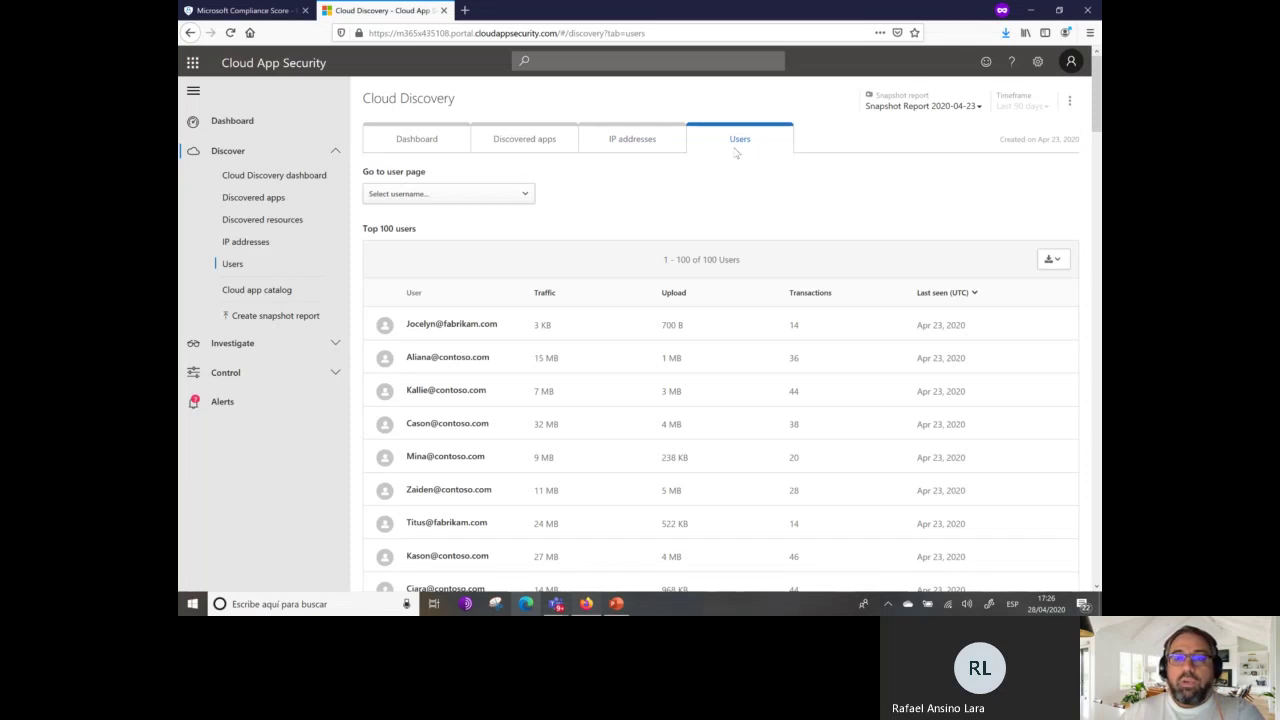
click(455, 360)
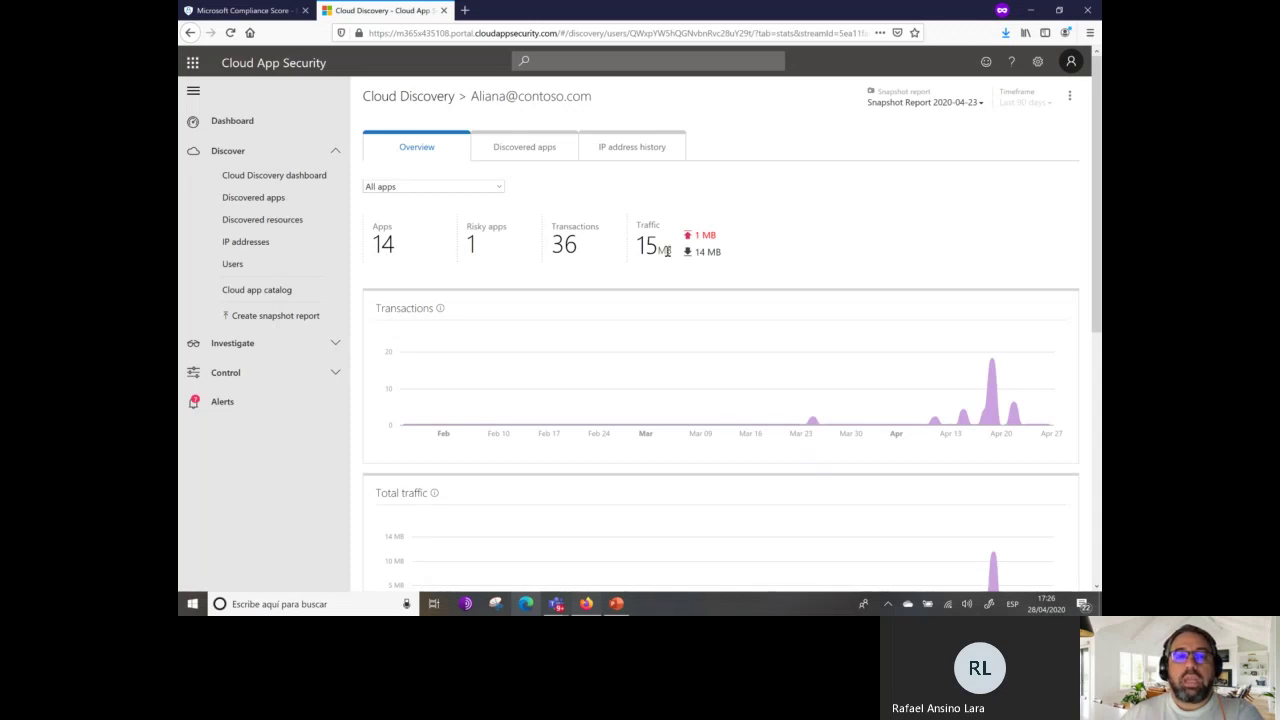
List the user's risky apps and tag Amaxus as sanctioned.
scroll(690, 280, down, 5)
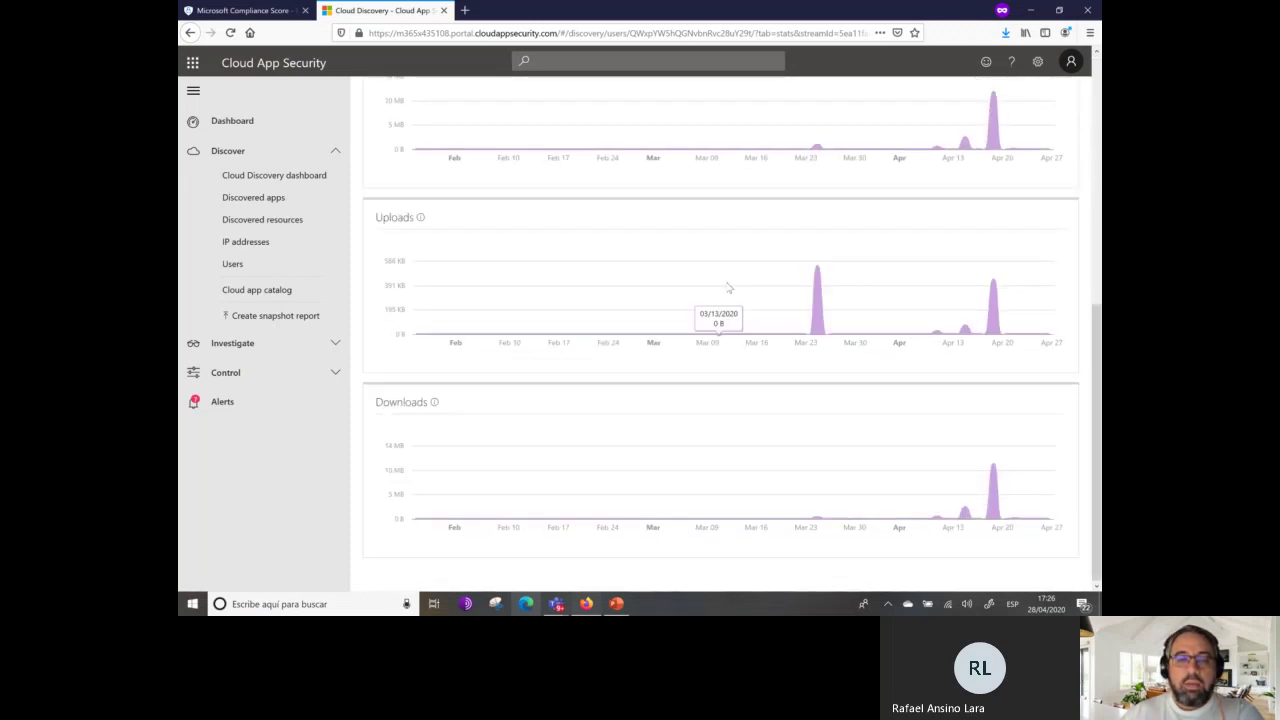
scroll(728, 285, up, 5)
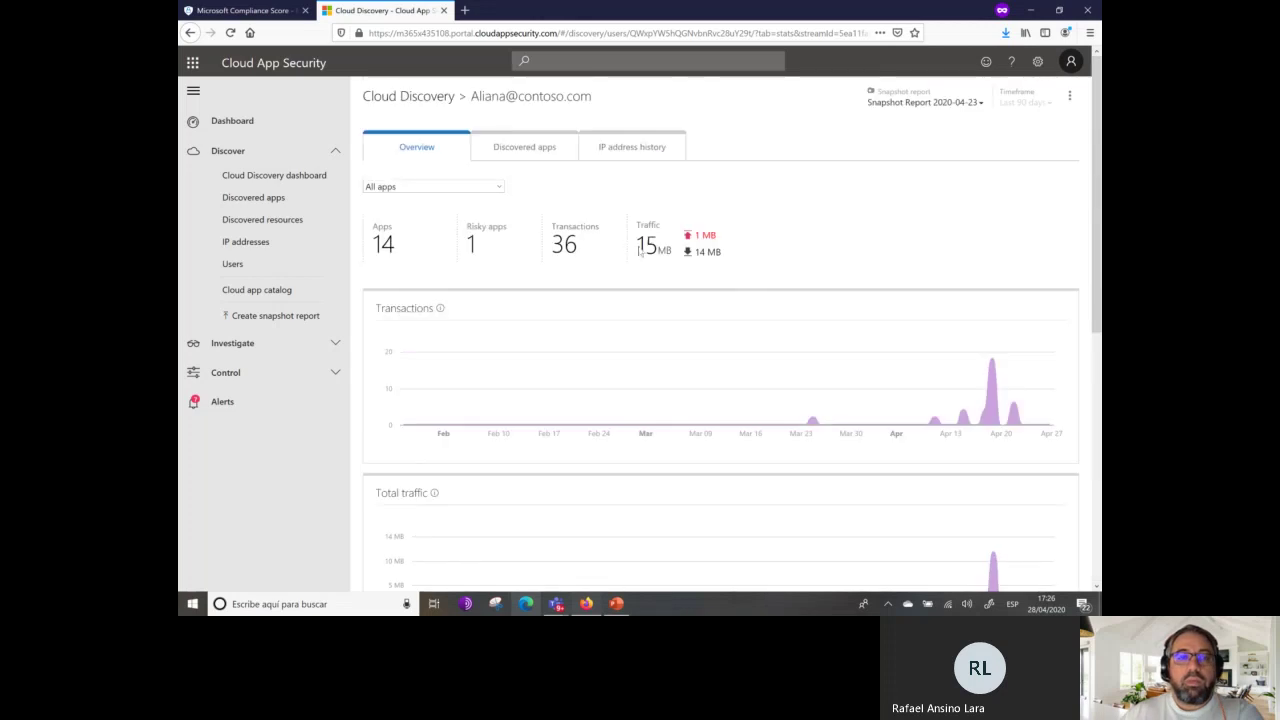
click(494, 186)
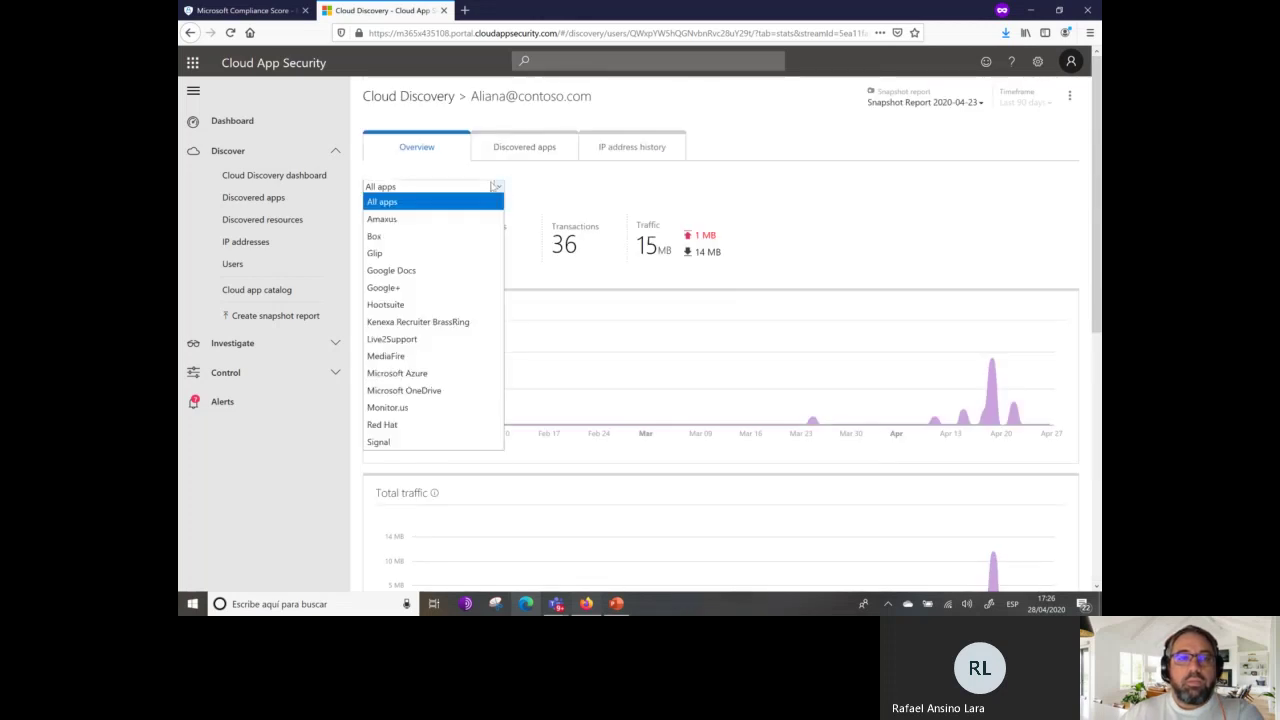
click(606, 176)
click(474, 247)
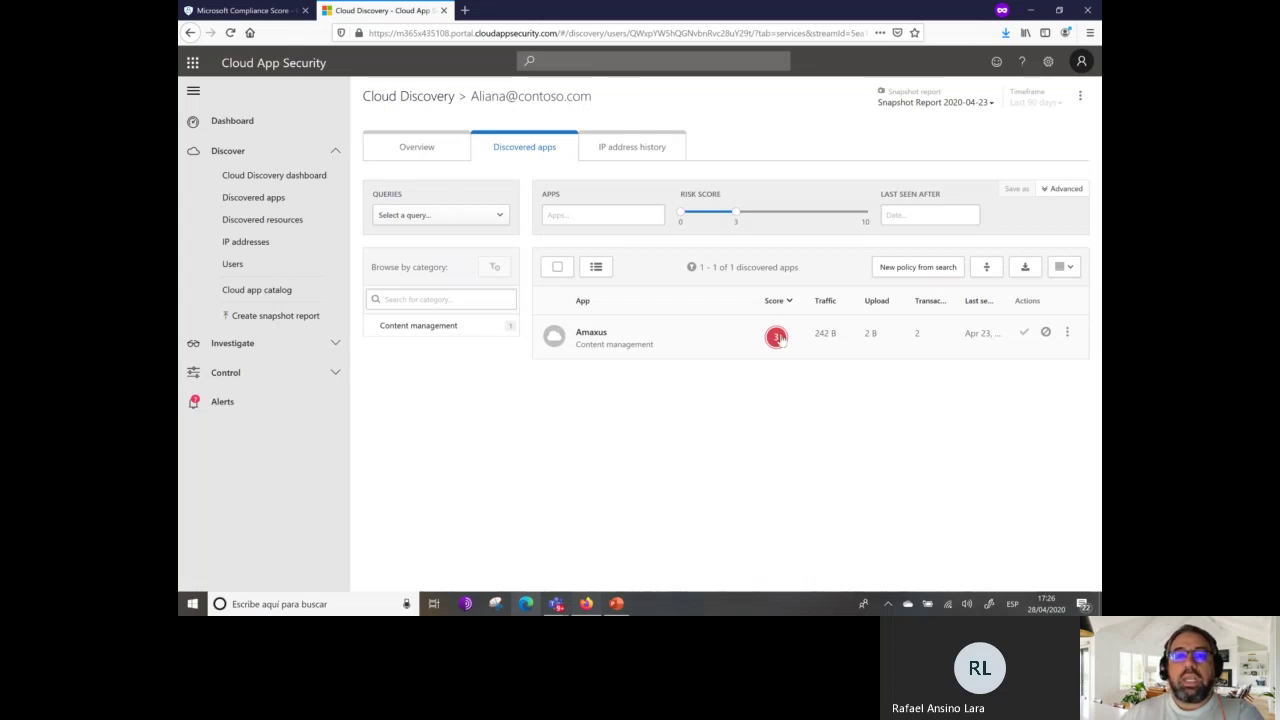
click(1025, 336)
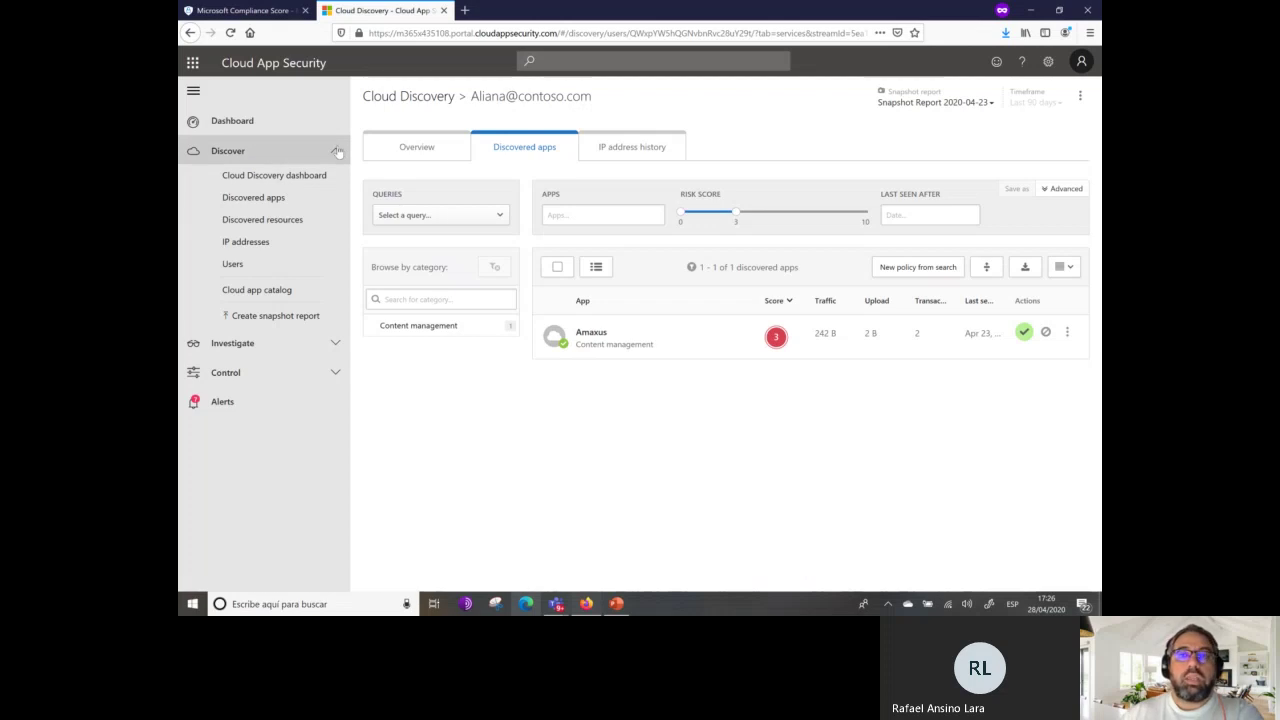
Review the user's IP address history, then return to the PowerPoint presentation.
click(625, 150)
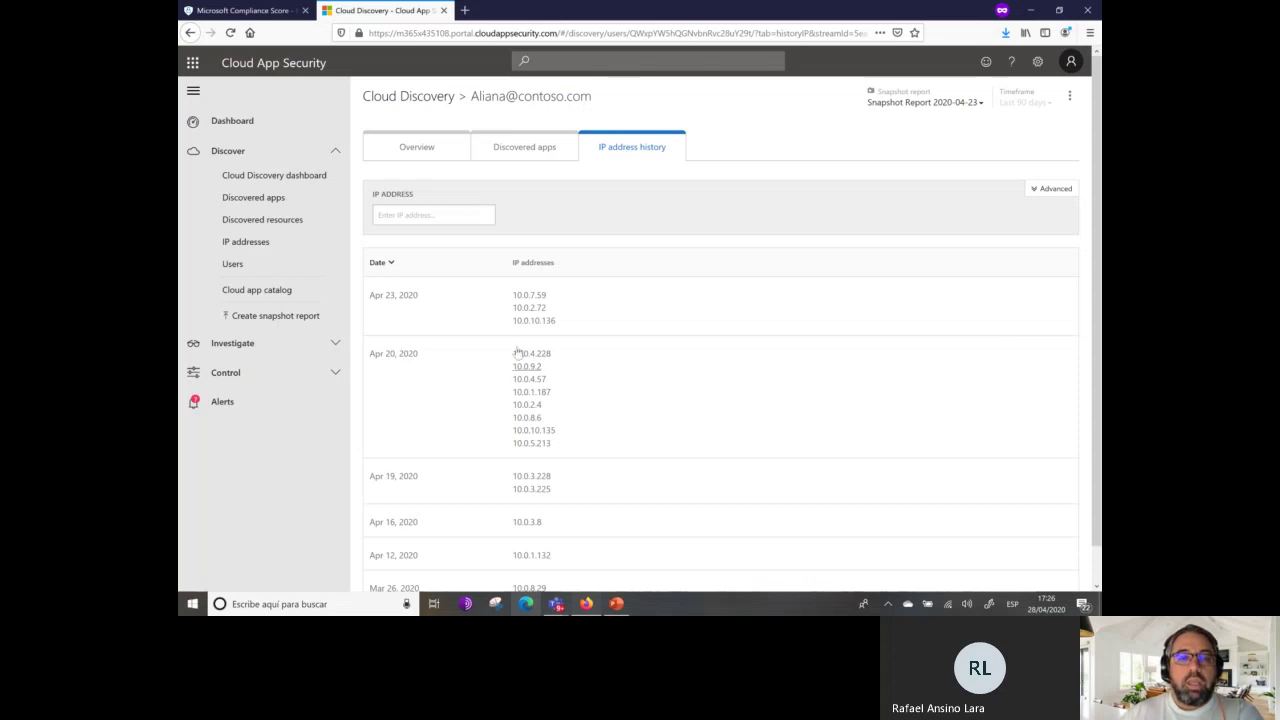
scroll(614, 374, down, 1)
drag(627, 565, 648, 280)
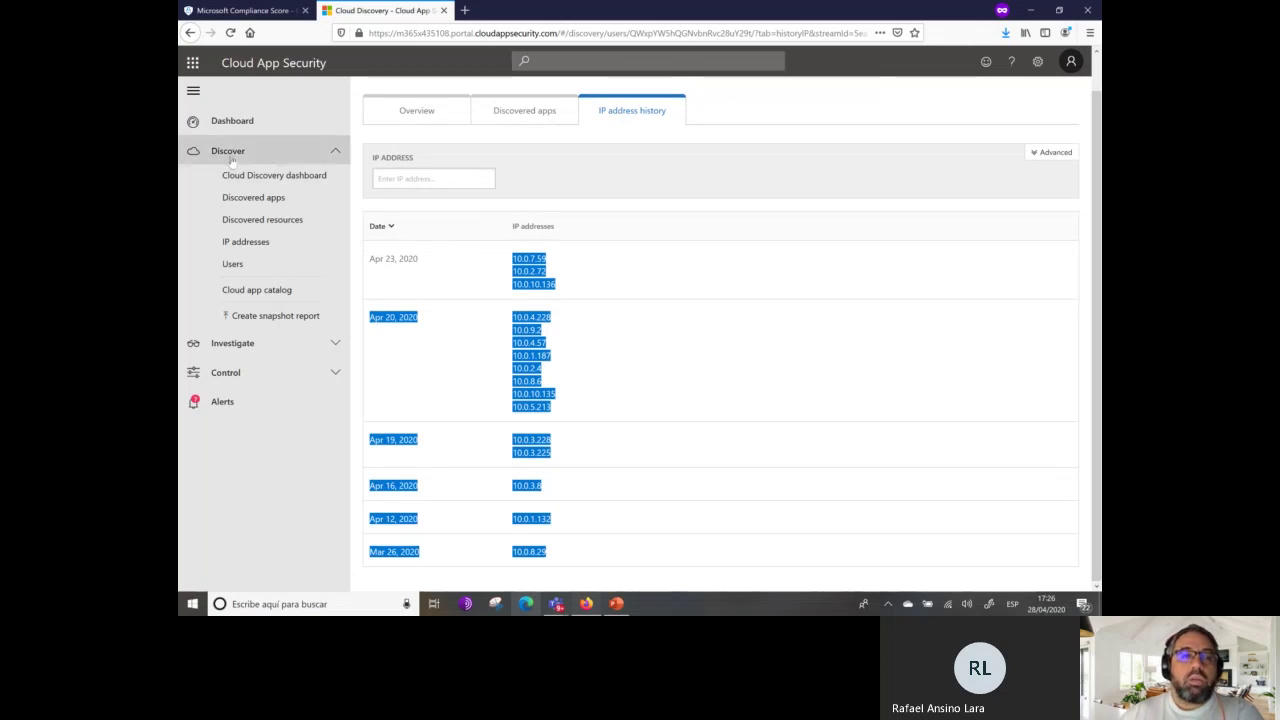
click(337, 153)
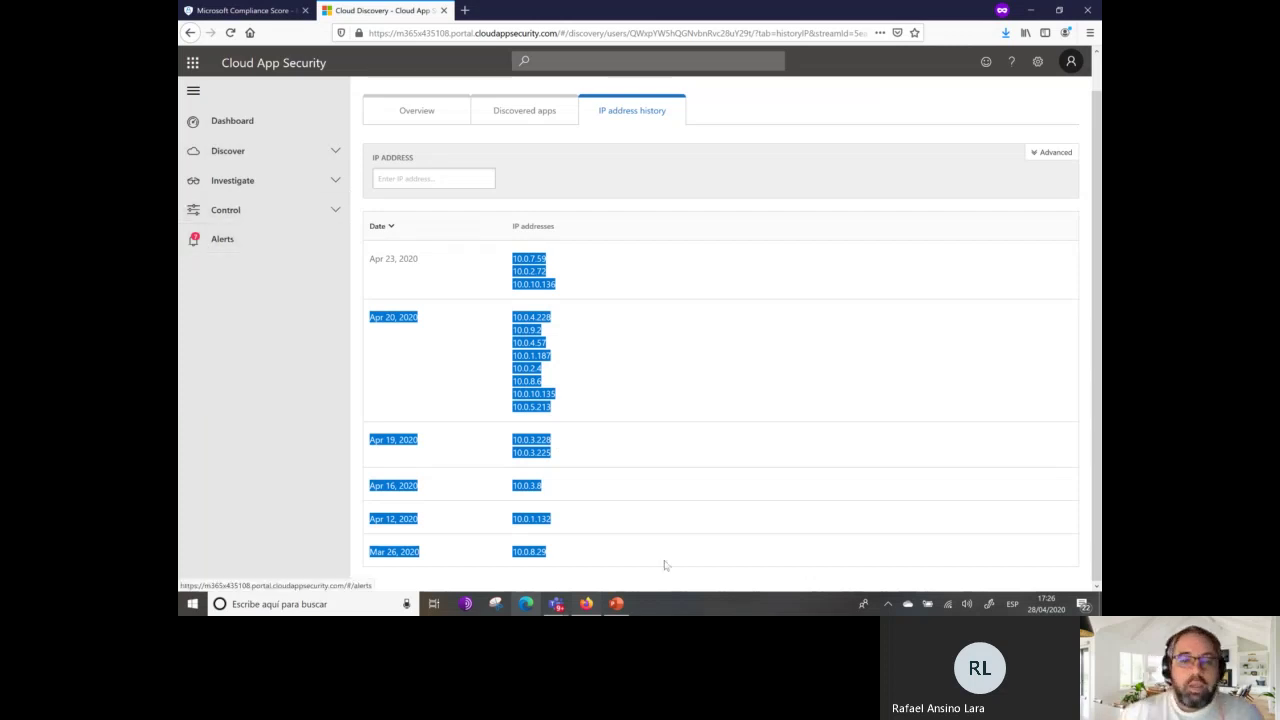
click(616, 603)
Advance from slide 22 to slide 23 and present it as a full-screen slide show.
click(272, 532)
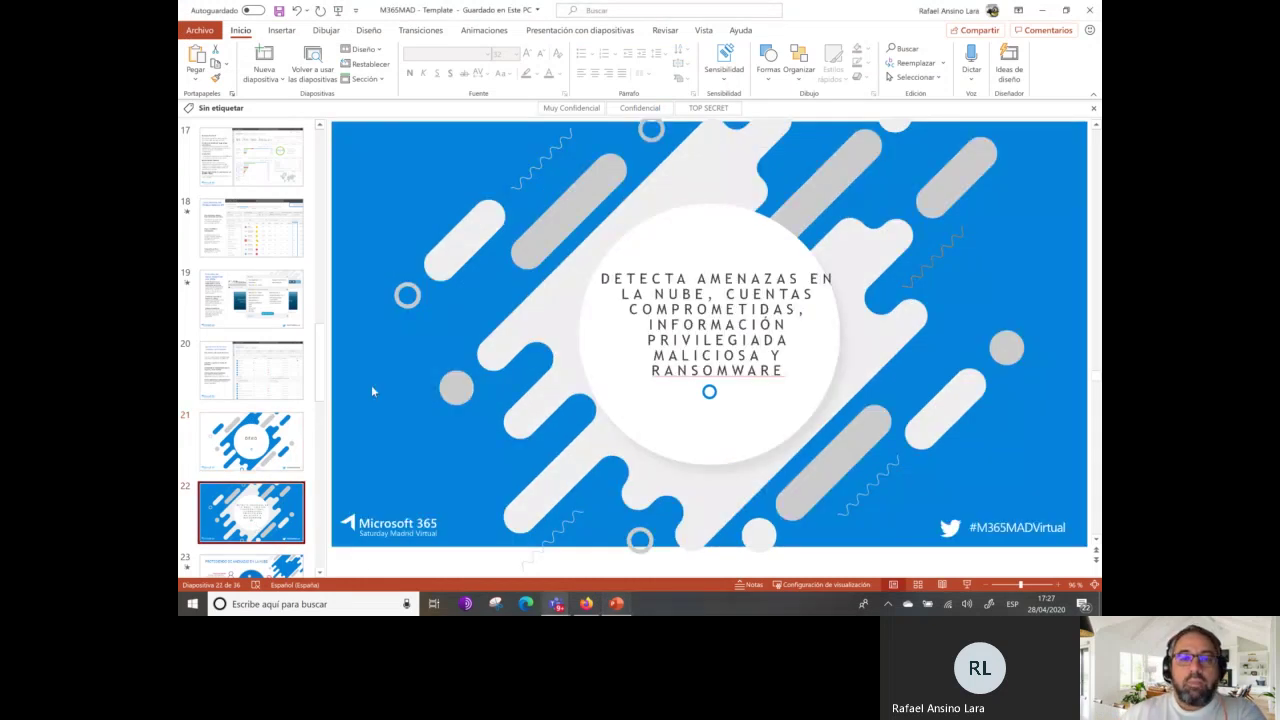
key(Down)
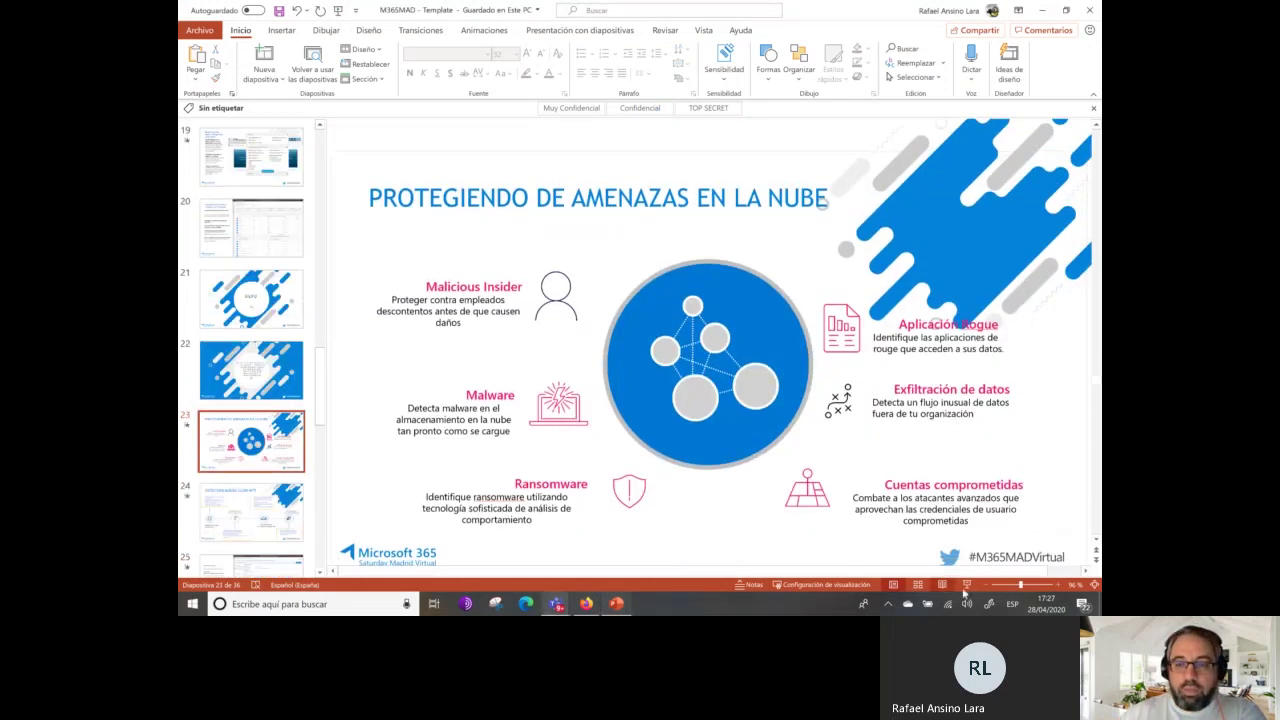
click(966, 585)
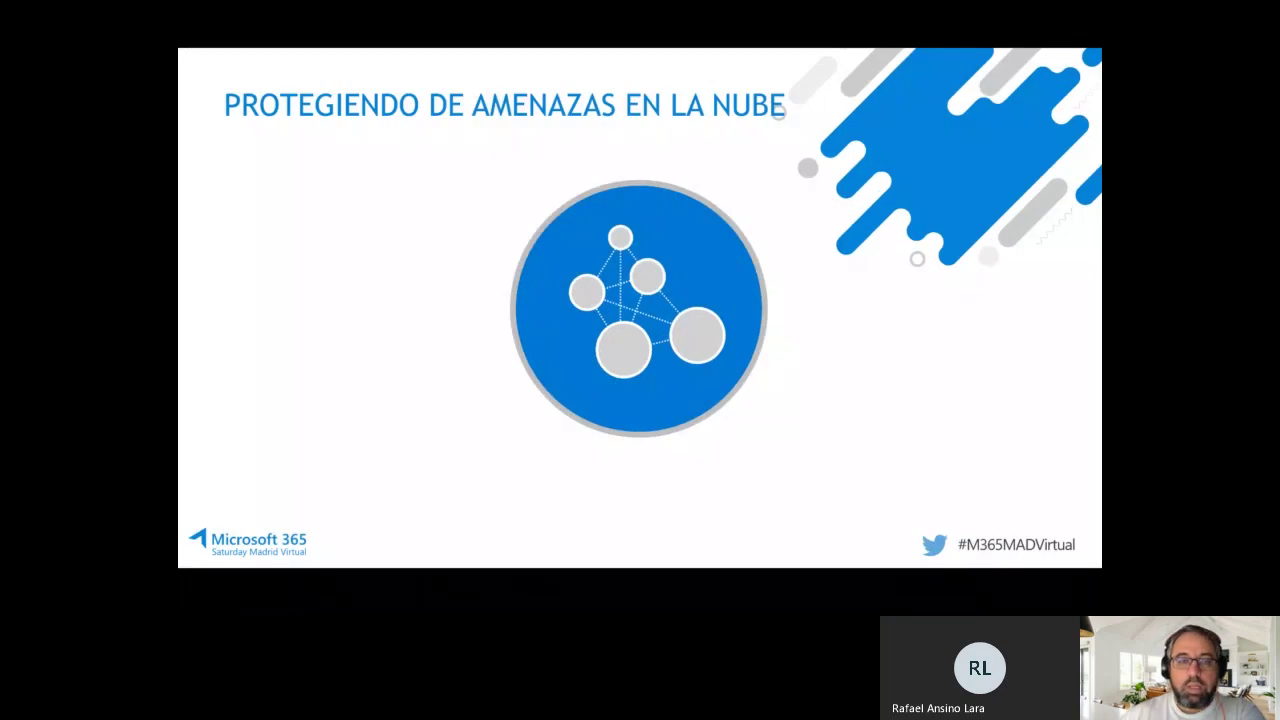
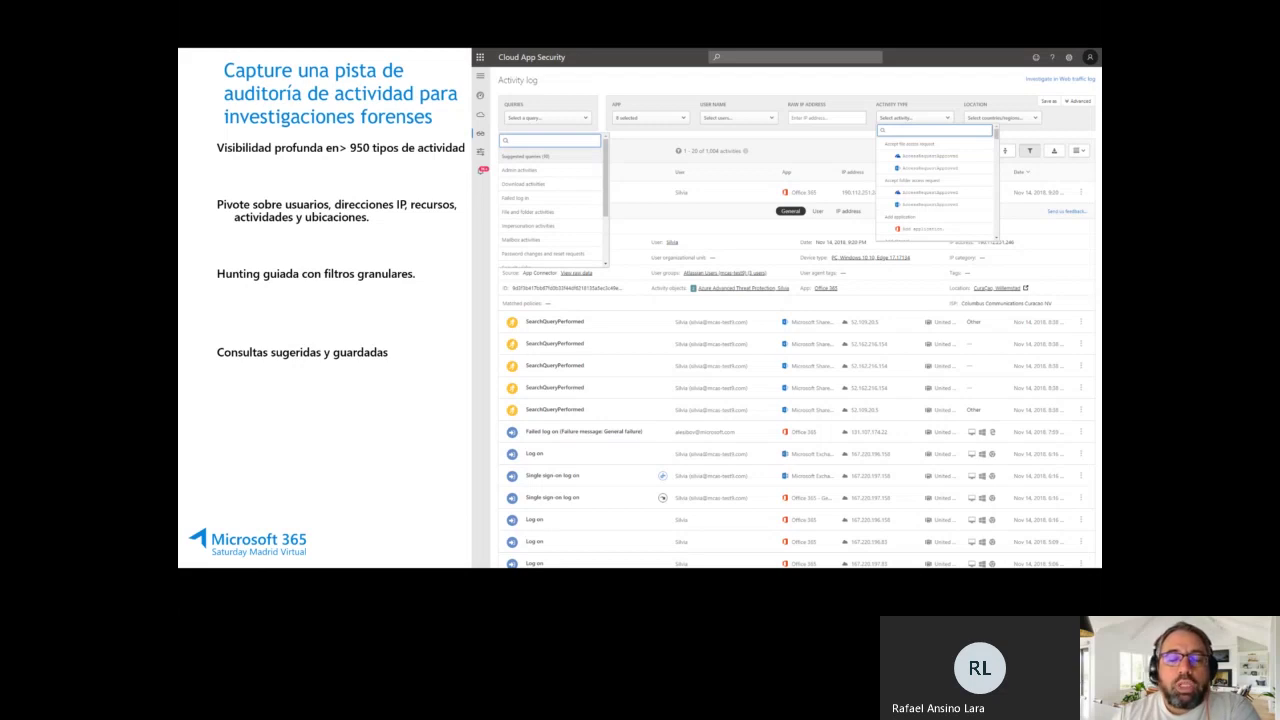
Advance the deck to the DEMO slide, end the slideshow, and switch to the Cloud App Security browser.
key(Right)
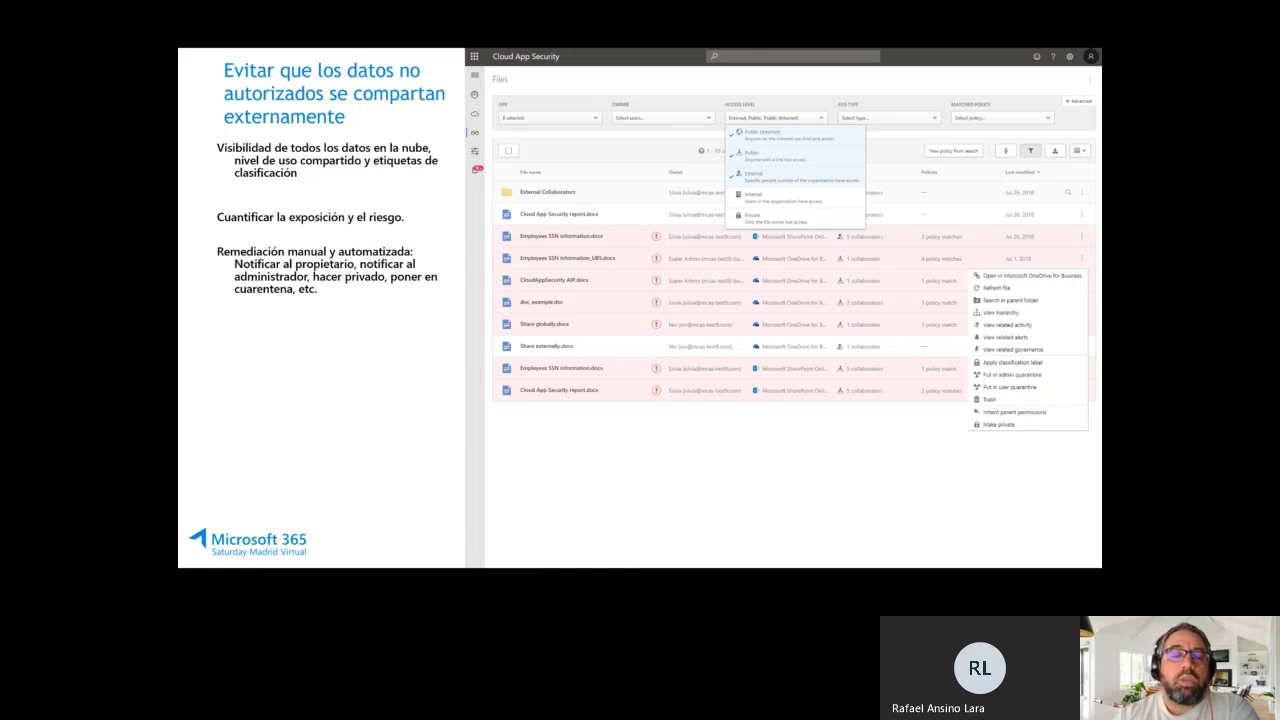
key(Right)
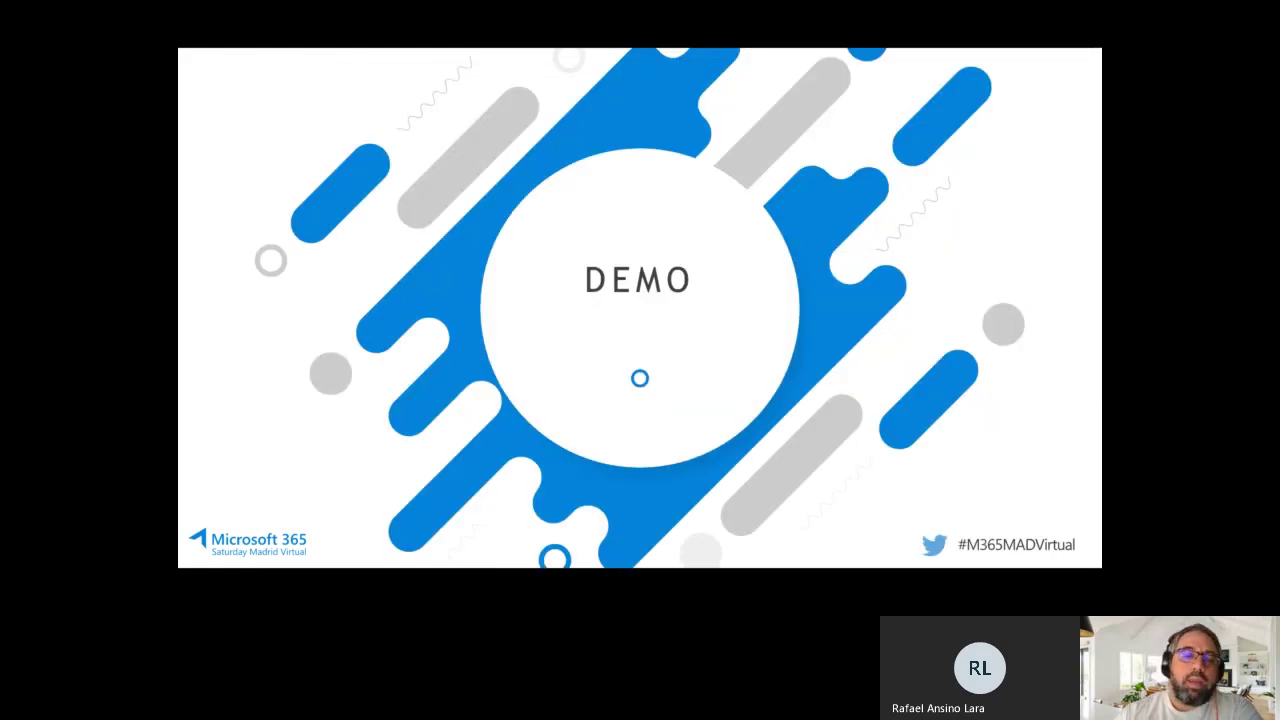
key(Escape)
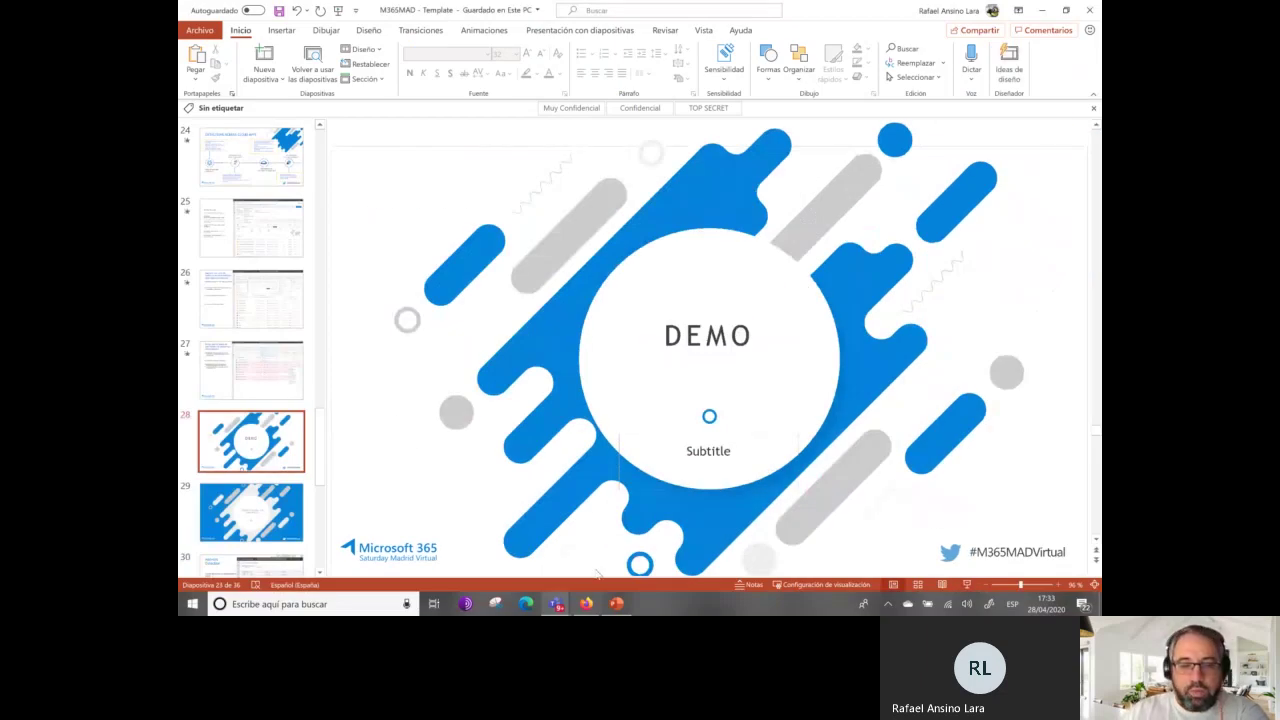
click(587, 603)
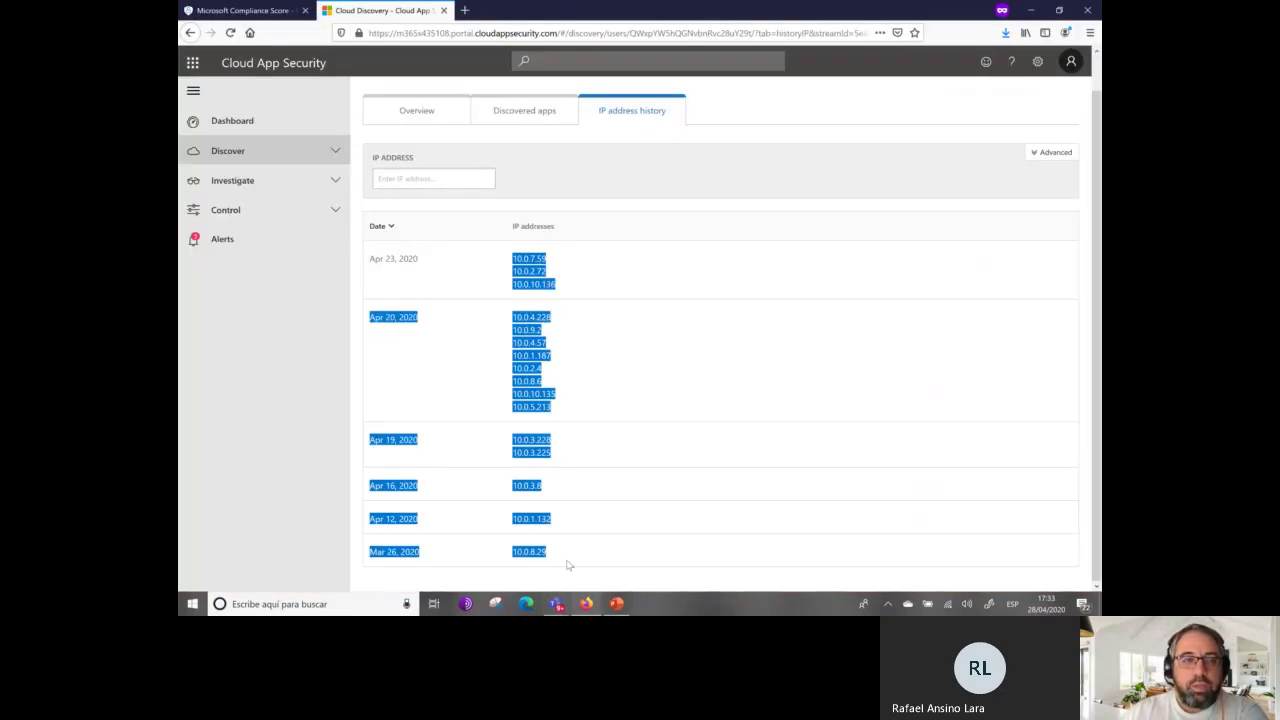
Open the Investigate activity log and page forward to activities 21–40 of 278.
click(287, 187)
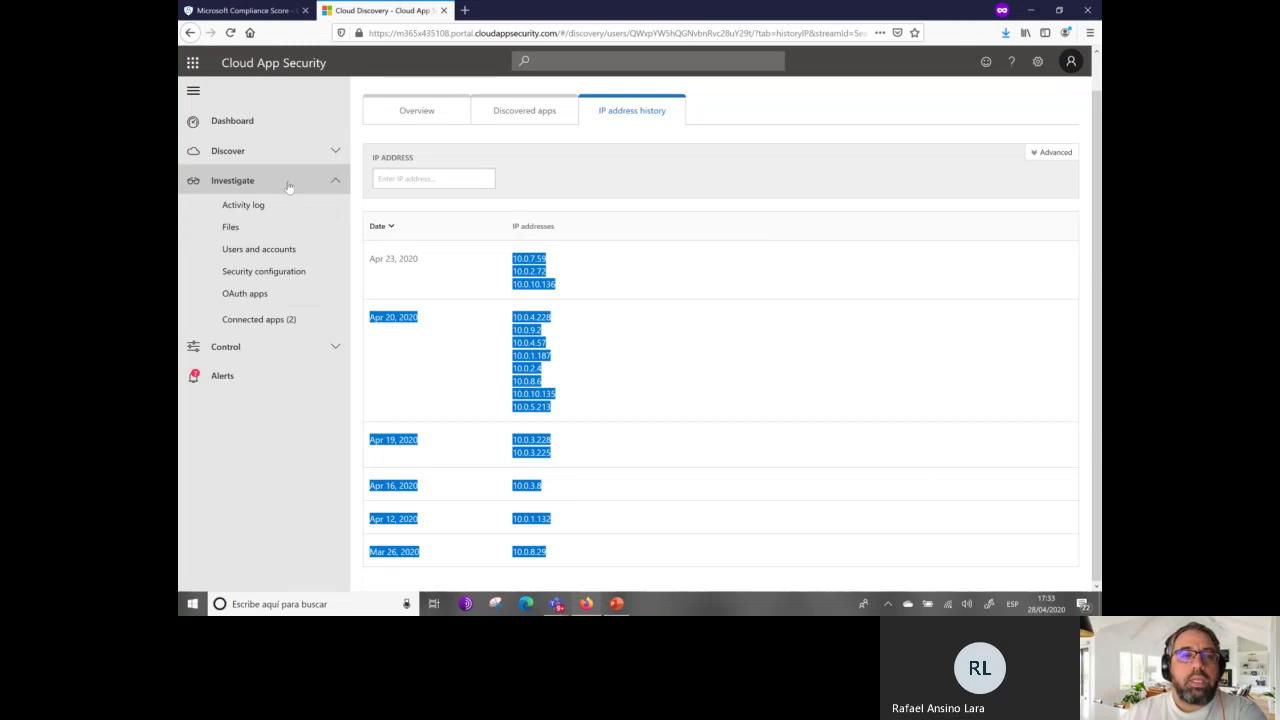
click(274, 210)
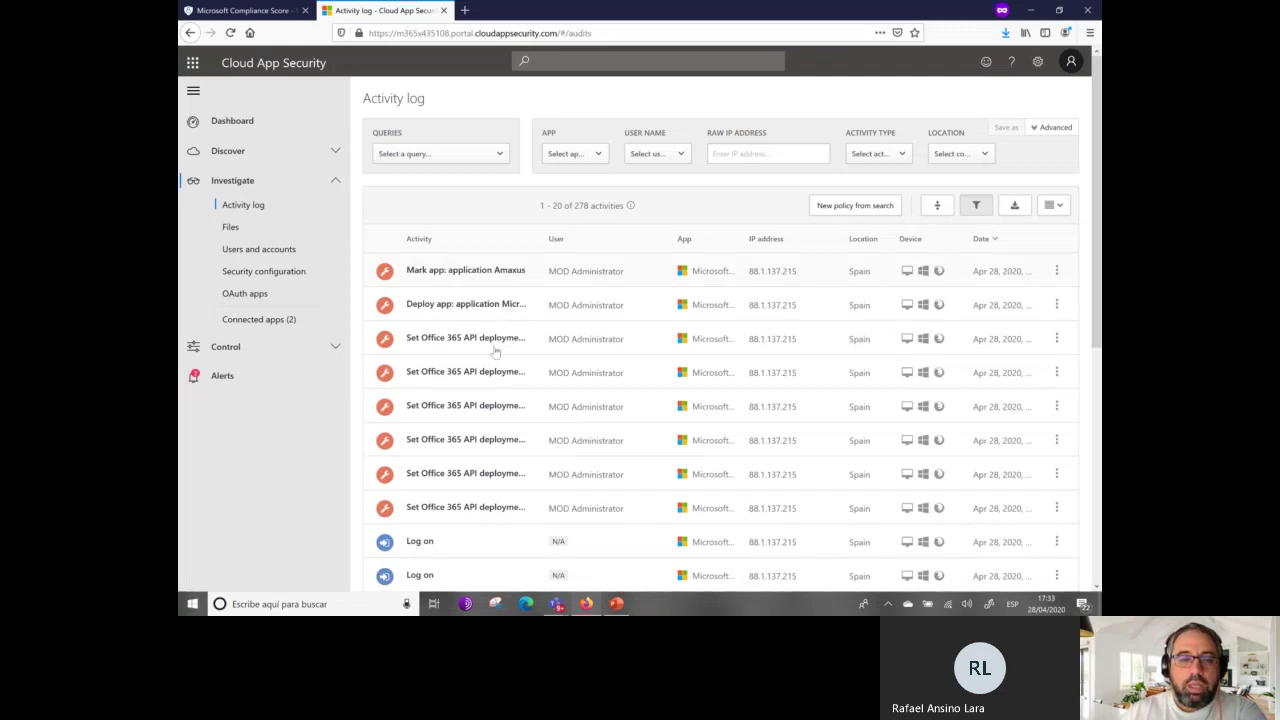
scroll(525, 414, down, 2)
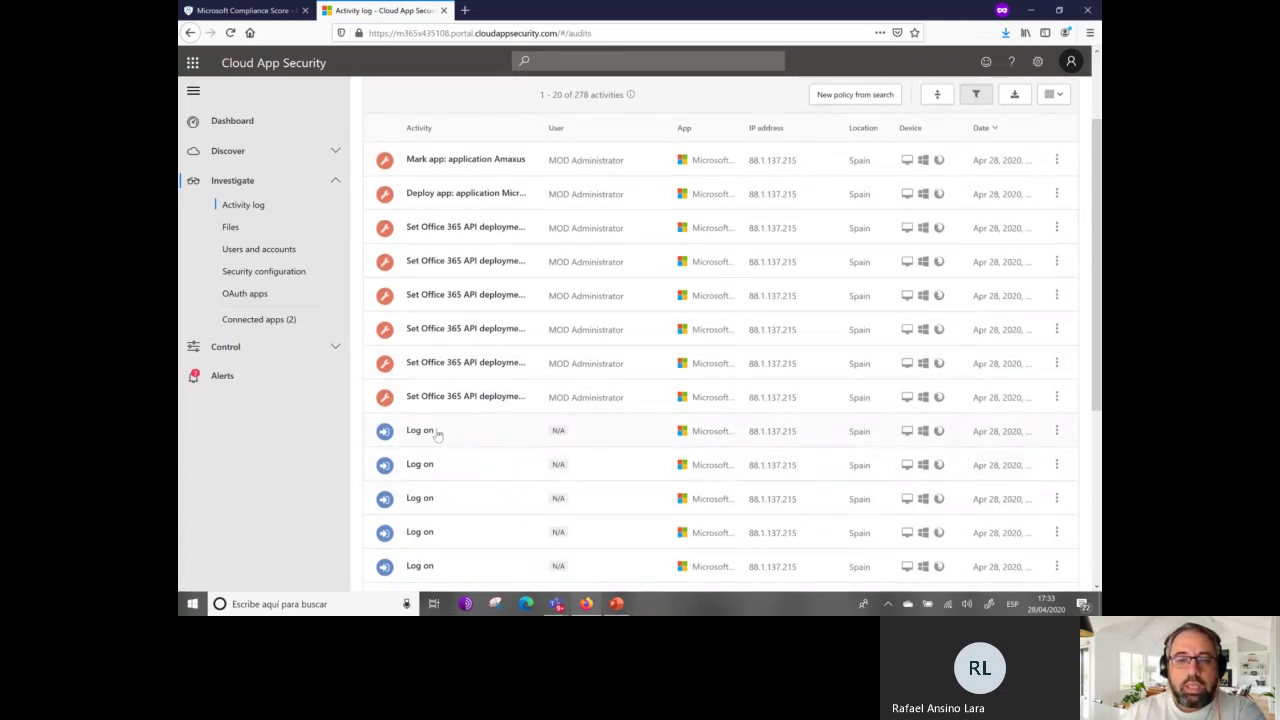
scroll(437, 434, down, 5)
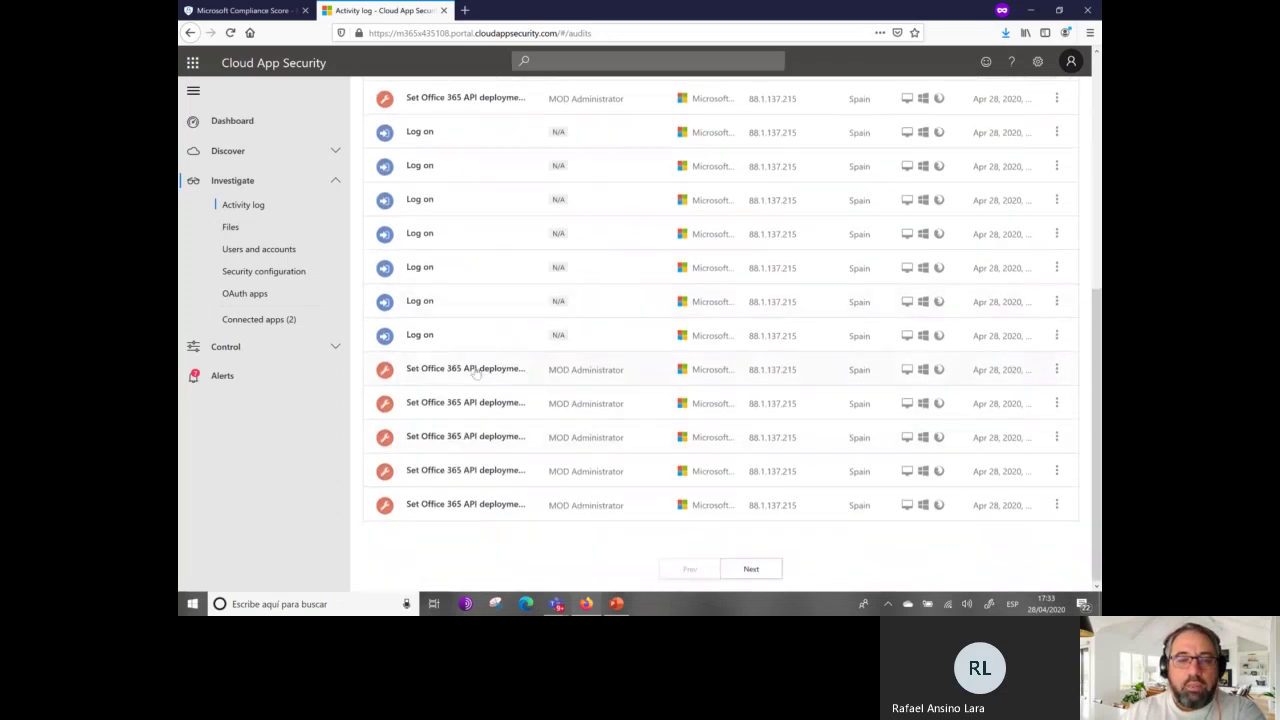
click(777, 575)
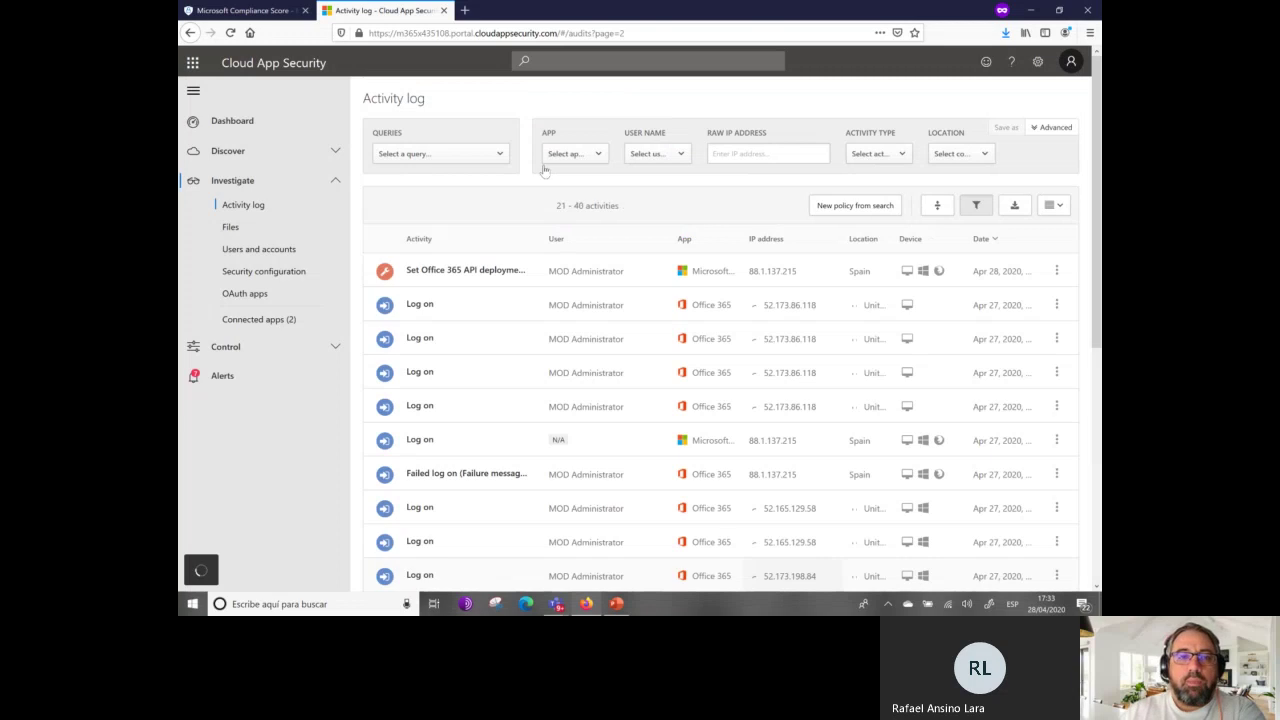
click(499, 156)
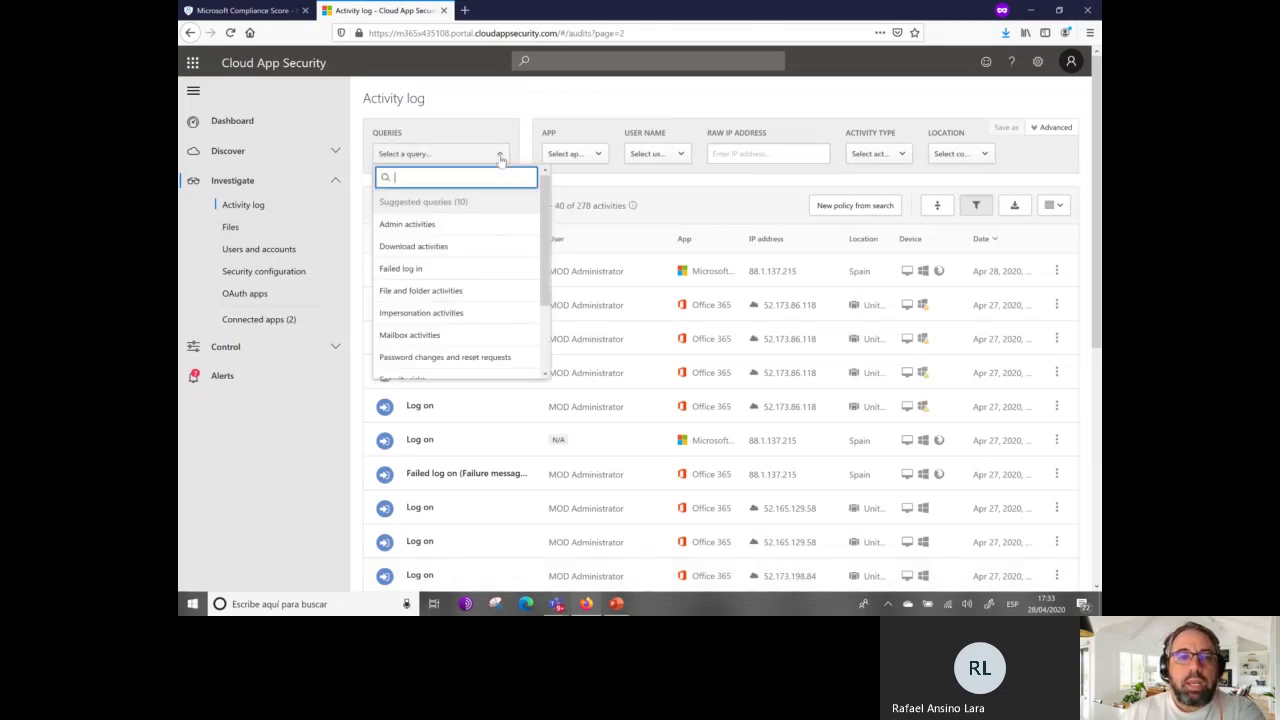
Apply the 'Failed log in' query and expand the failed log on from China.
click(447, 268)
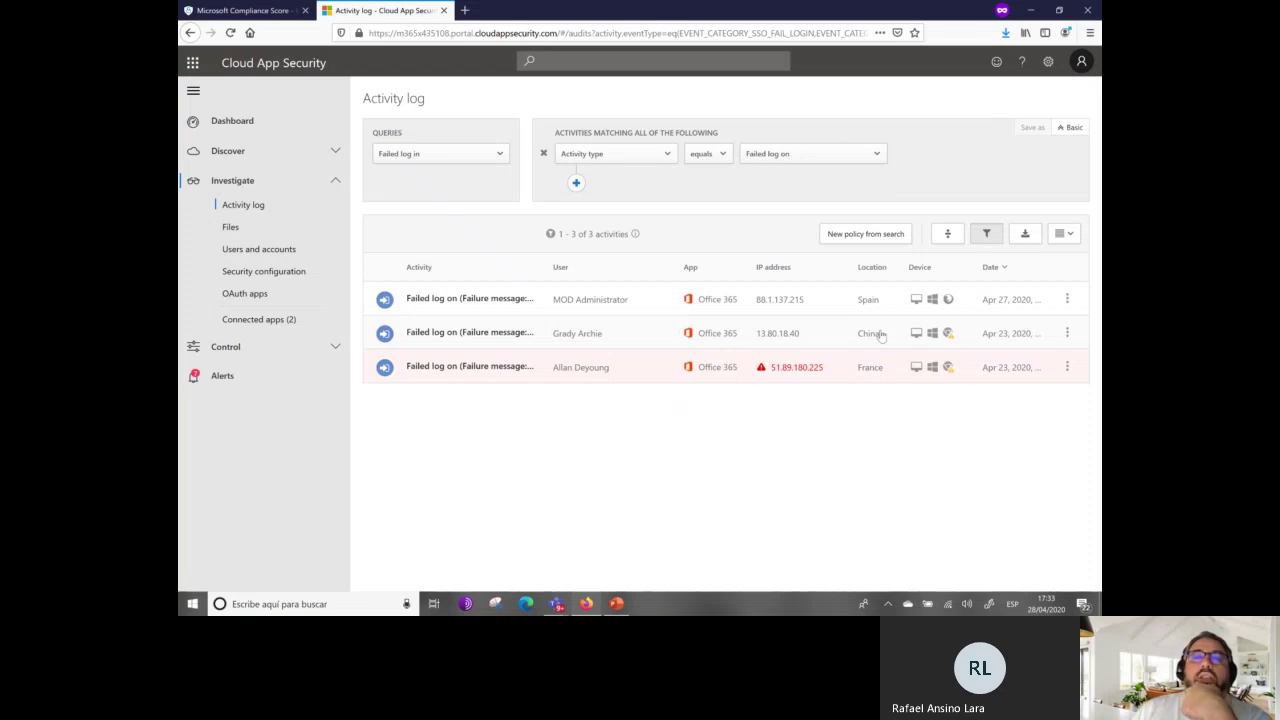
click(455, 332)
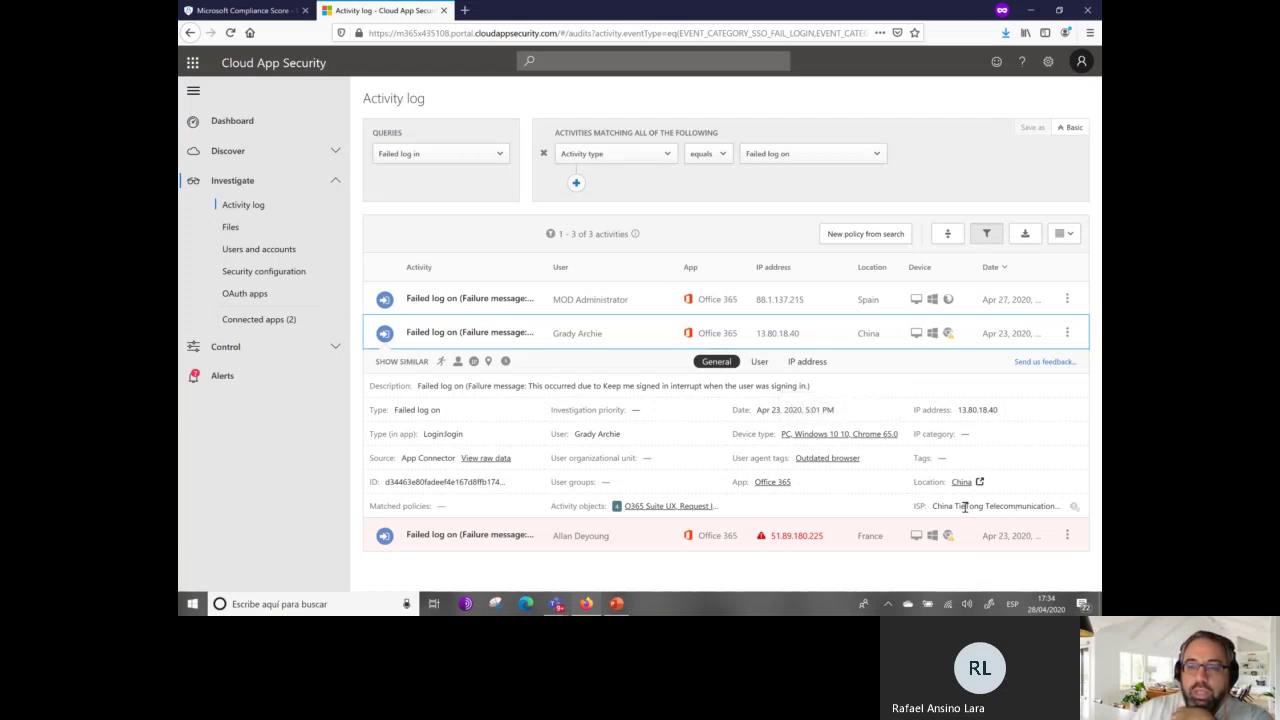
Show IP address details for the China and France failed log ons and open 13.80.18.40's actions.
drag(932, 506, 1018, 507)
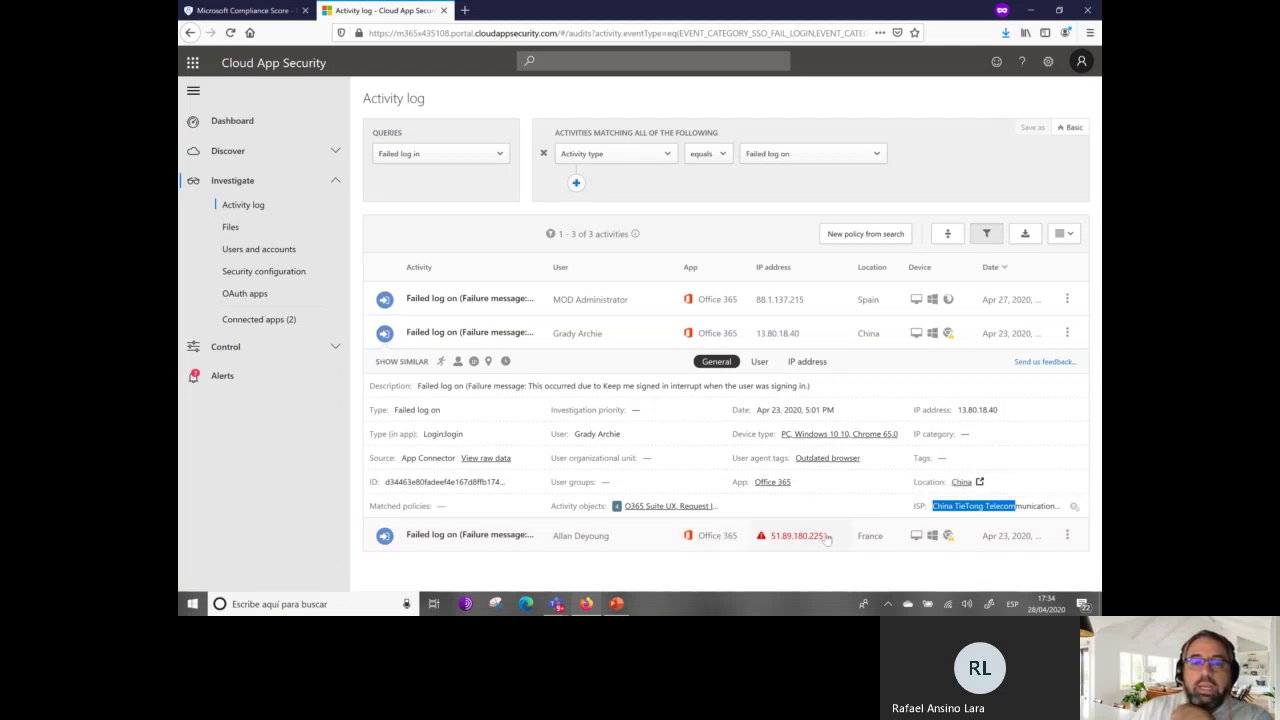
click(827, 539)
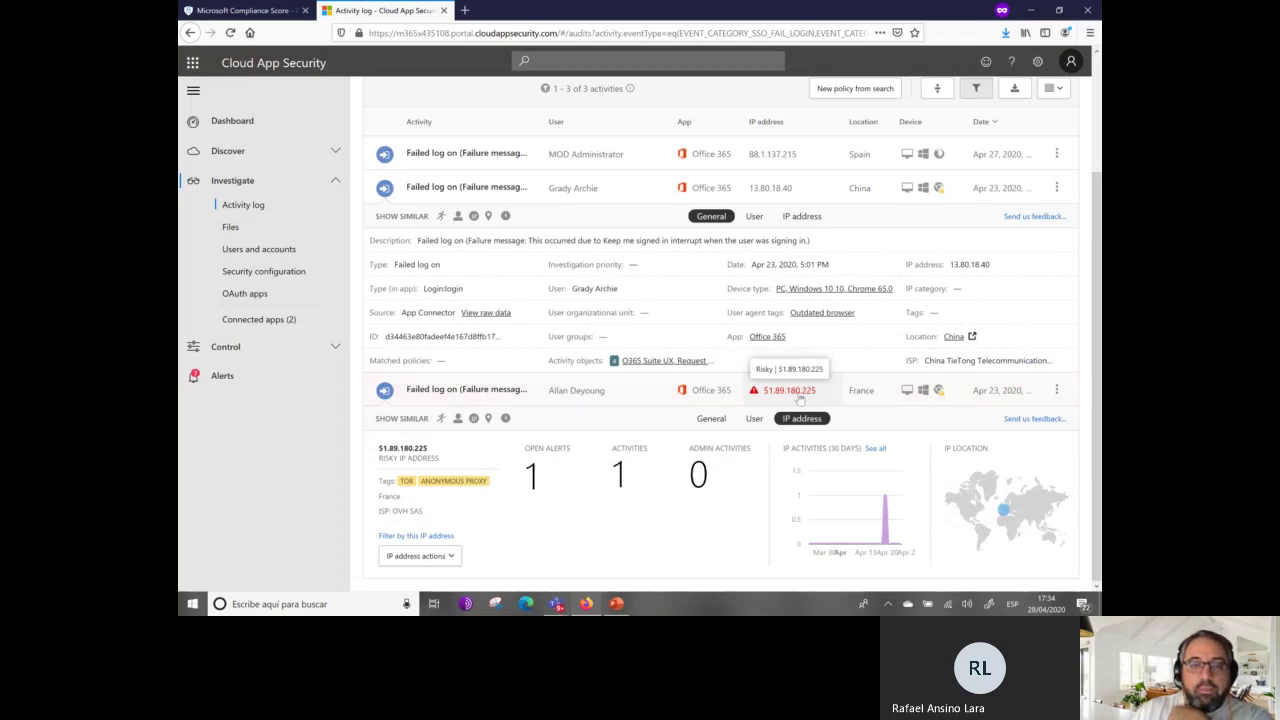
click(800, 216)
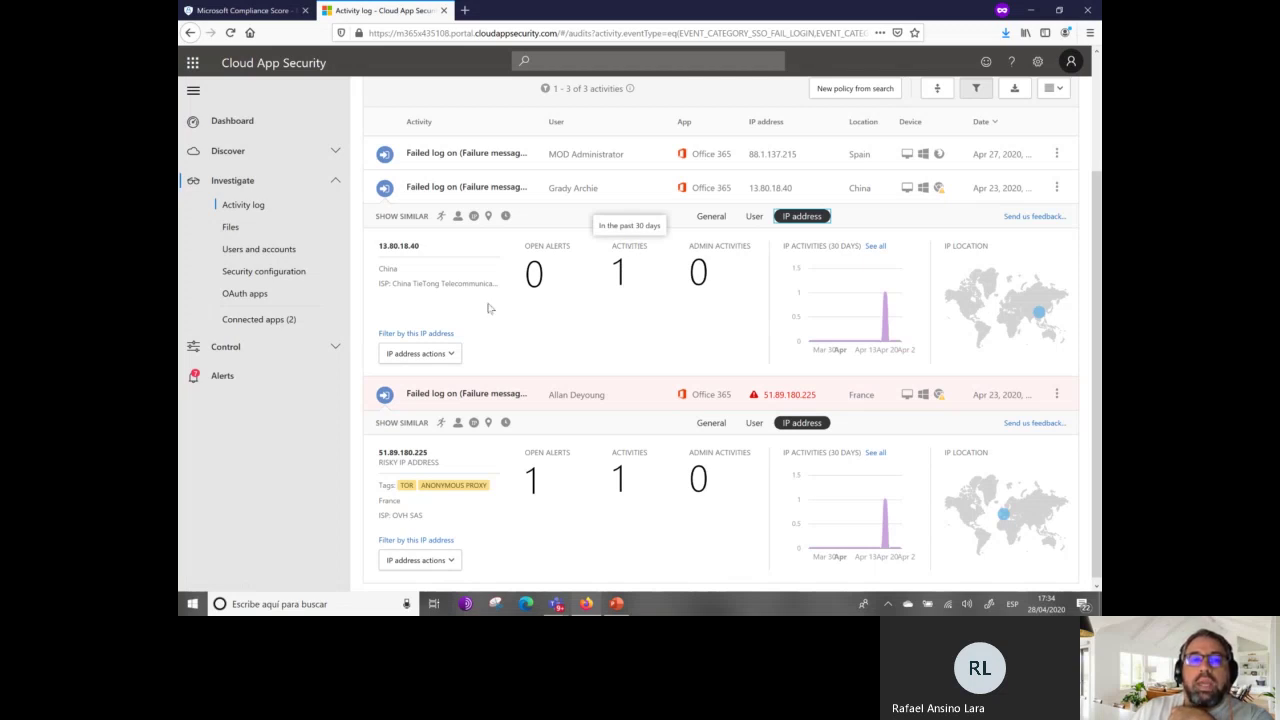
click(447, 354)
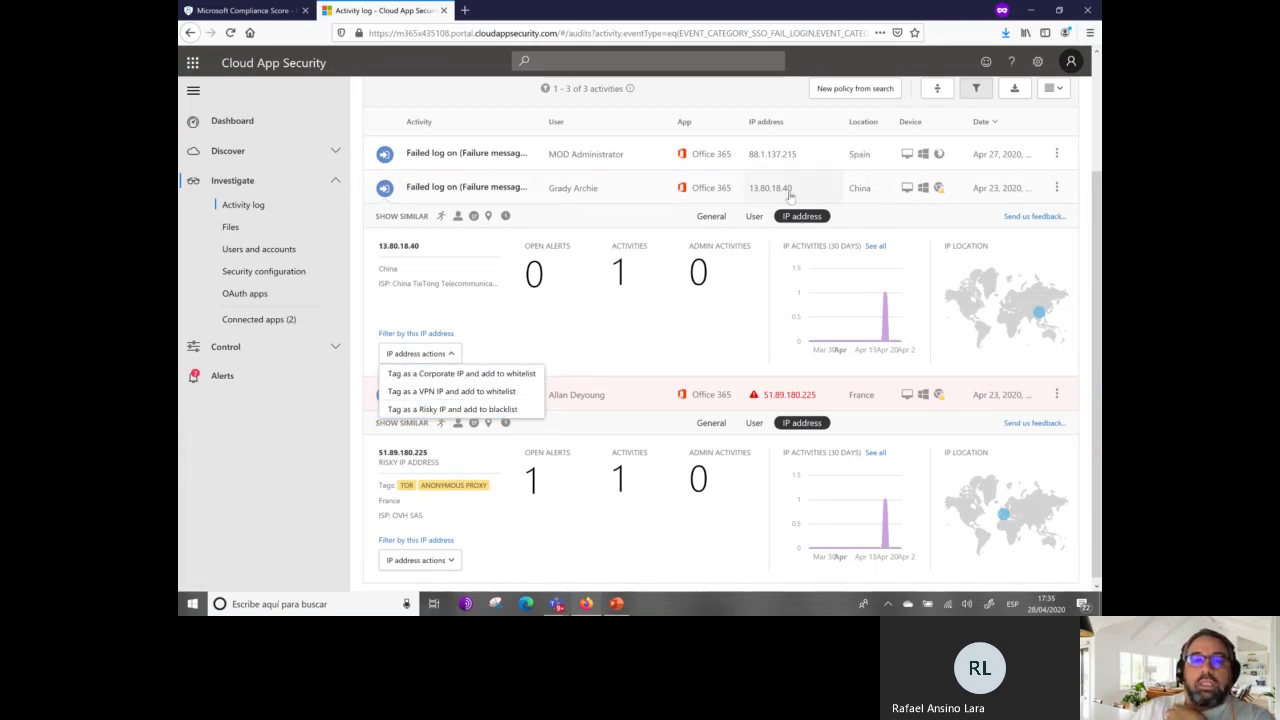
click(487, 411)
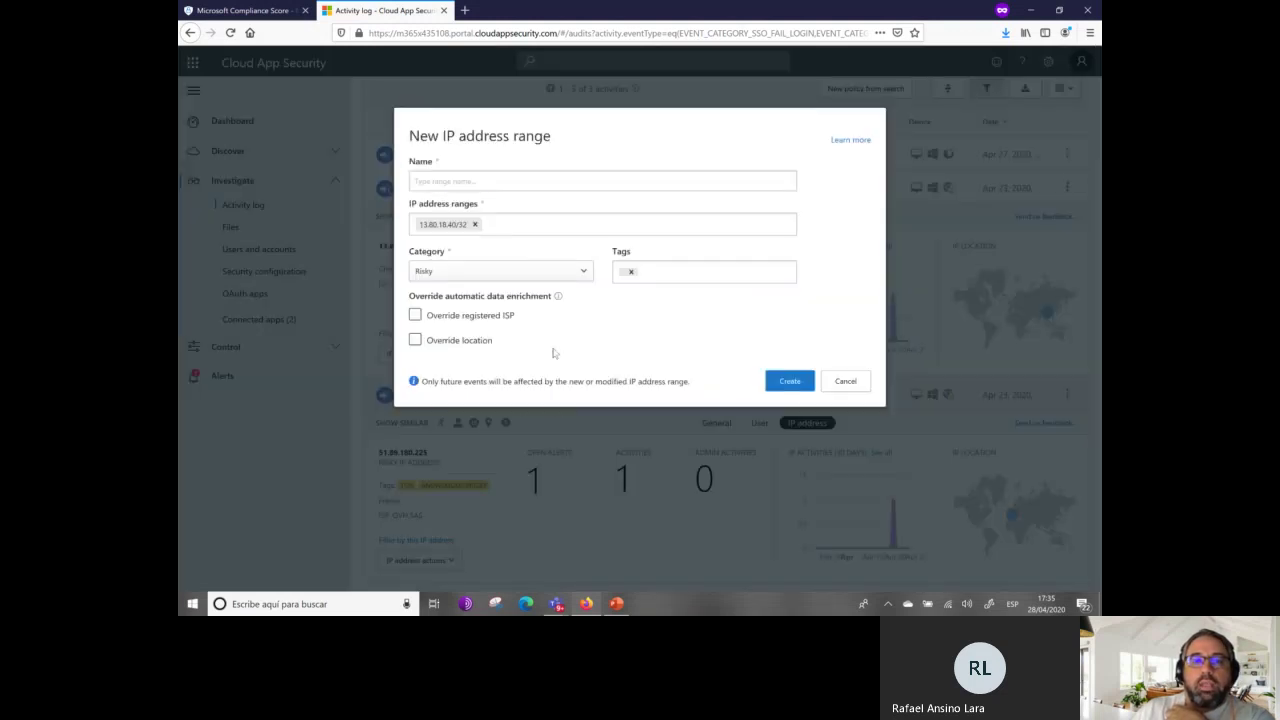
click(511, 183)
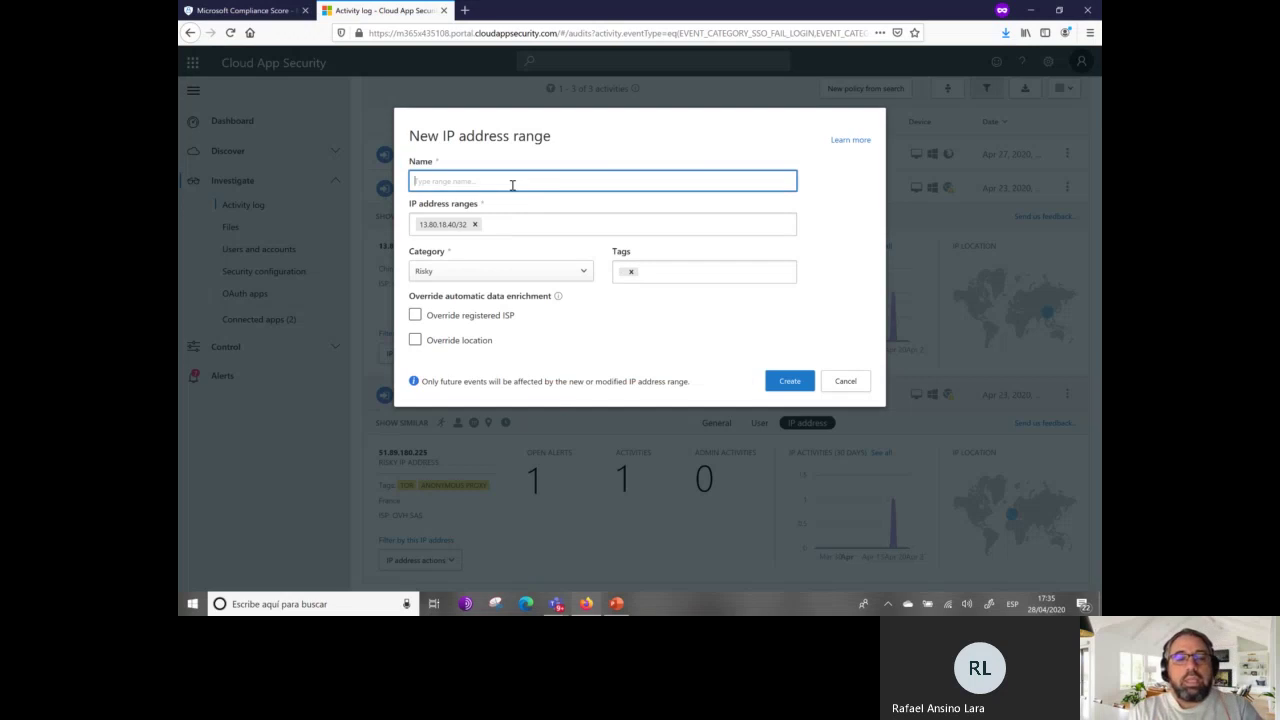
text(Intento brecha 28/04/2020)
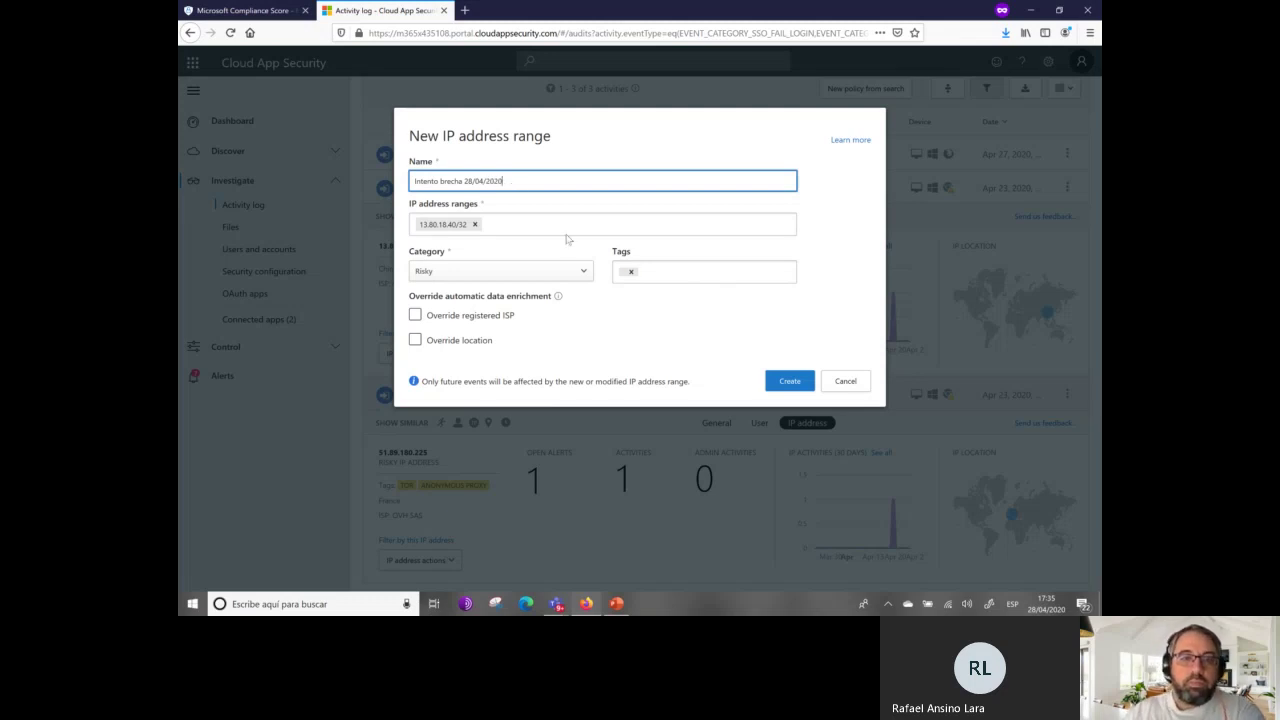
click(448, 320)
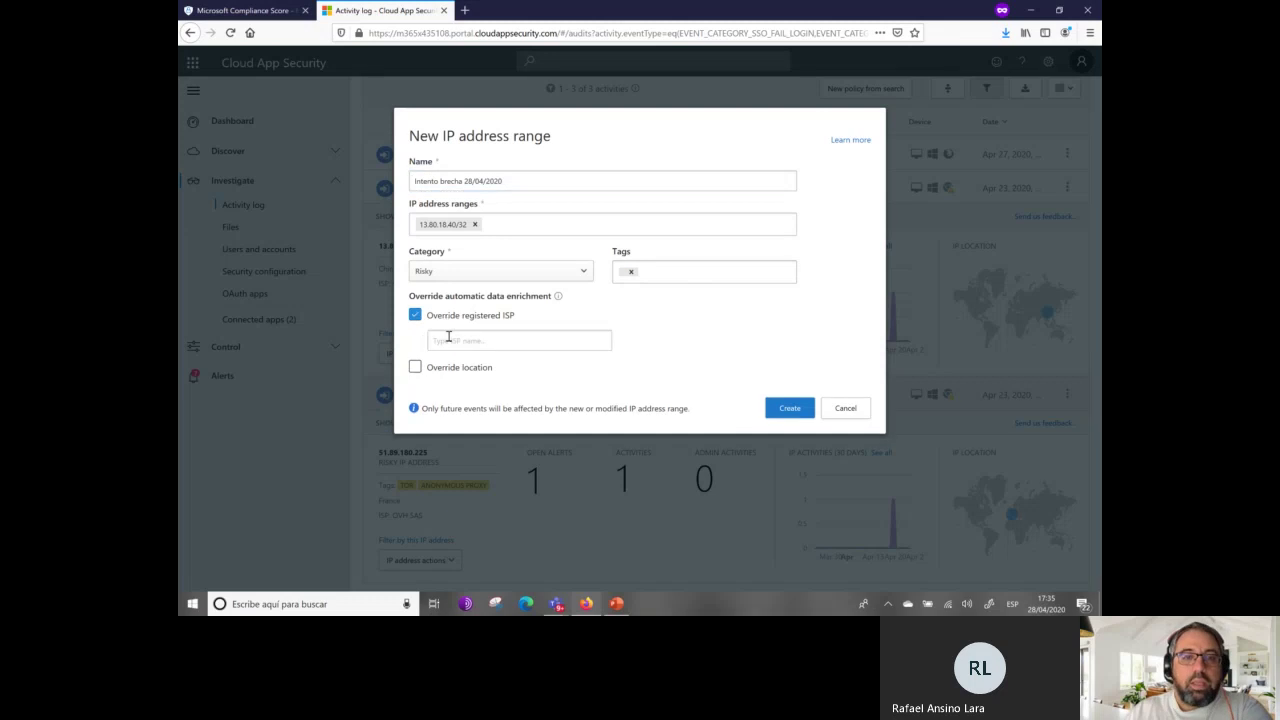
click(416, 315)
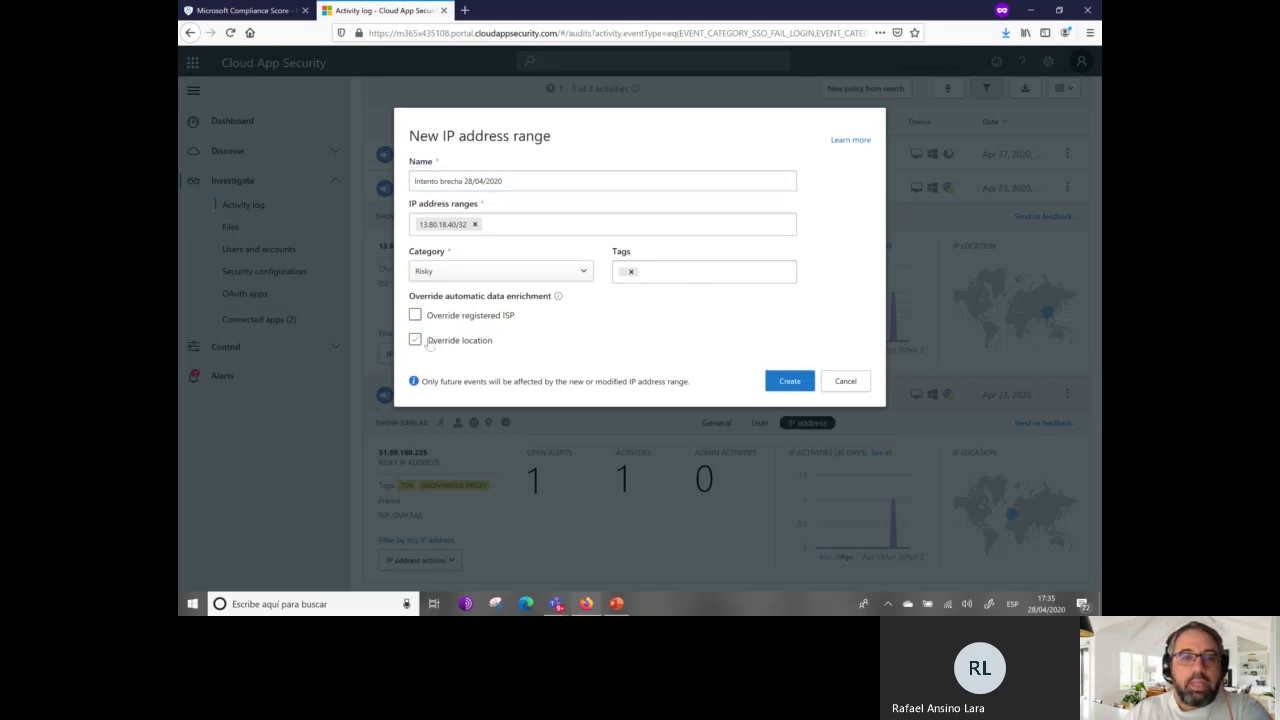
click(429, 342)
click(465, 366)
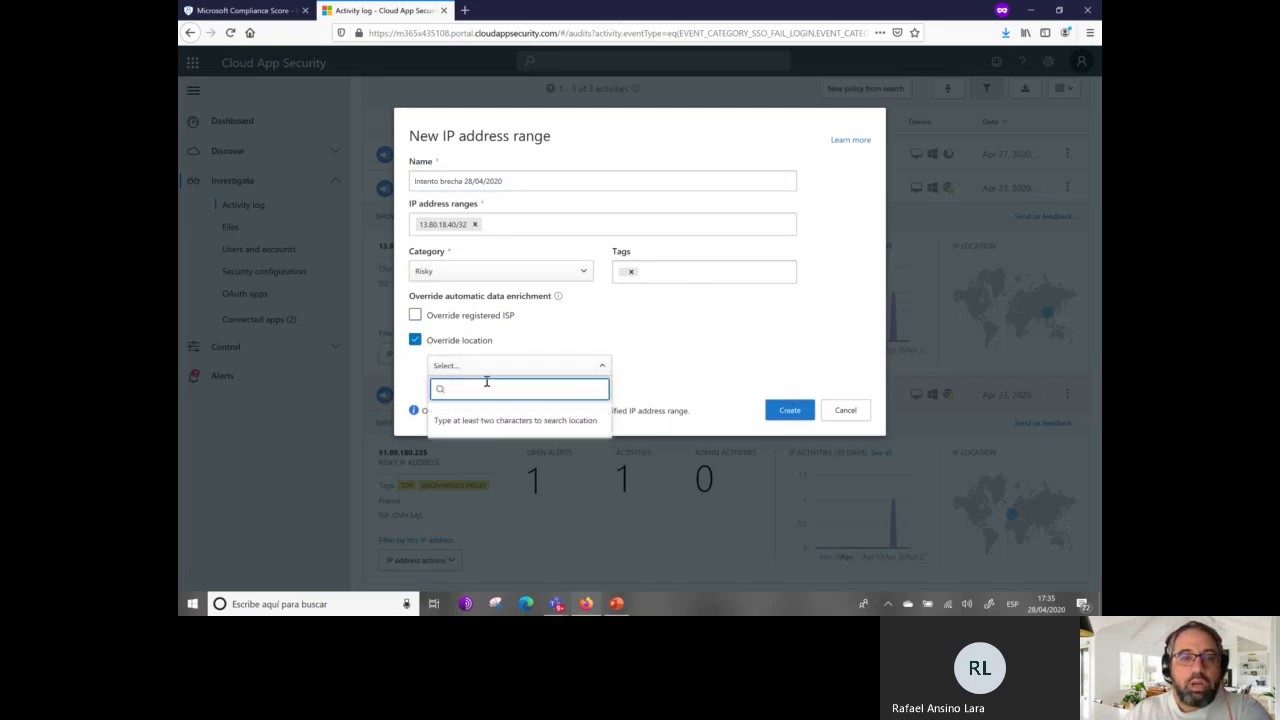
click(415, 340)
click(786, 384)
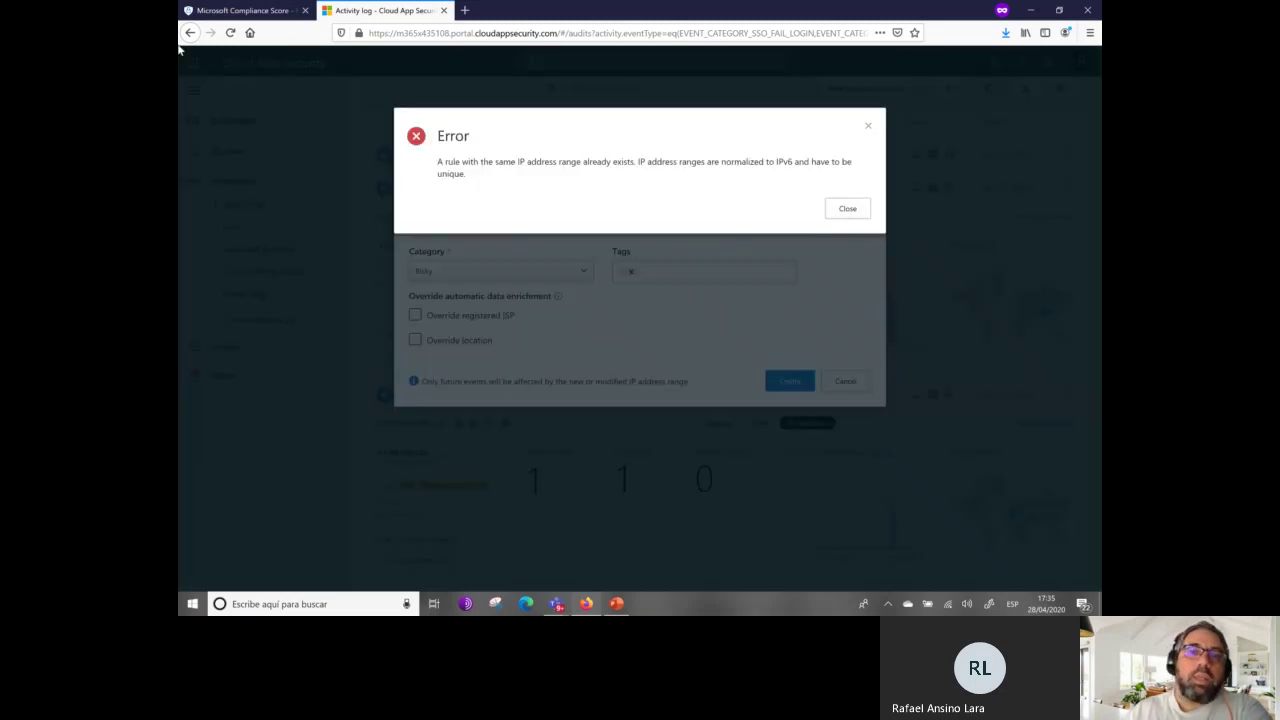
click(858, 213)
click(857, 386)
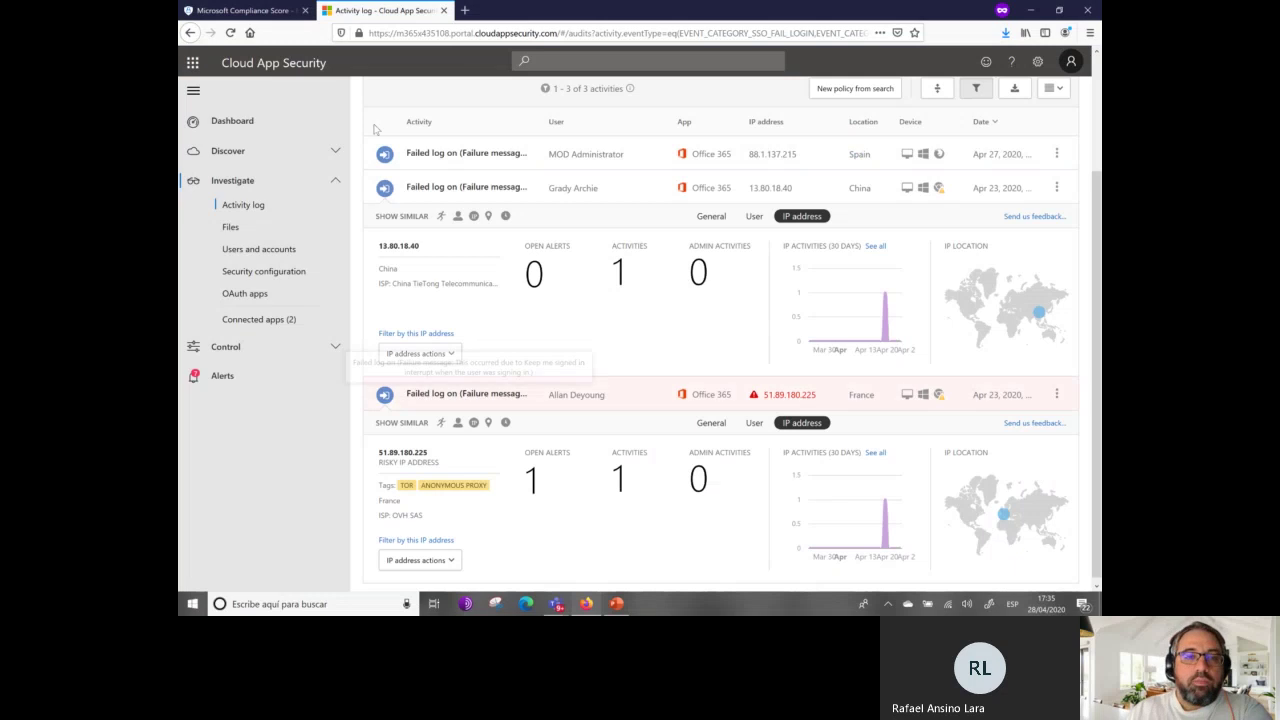
Collapse both sign-in rows, reset the activity log to all 278 activities, and open Files.
click(423, 189)
click(458, 372)
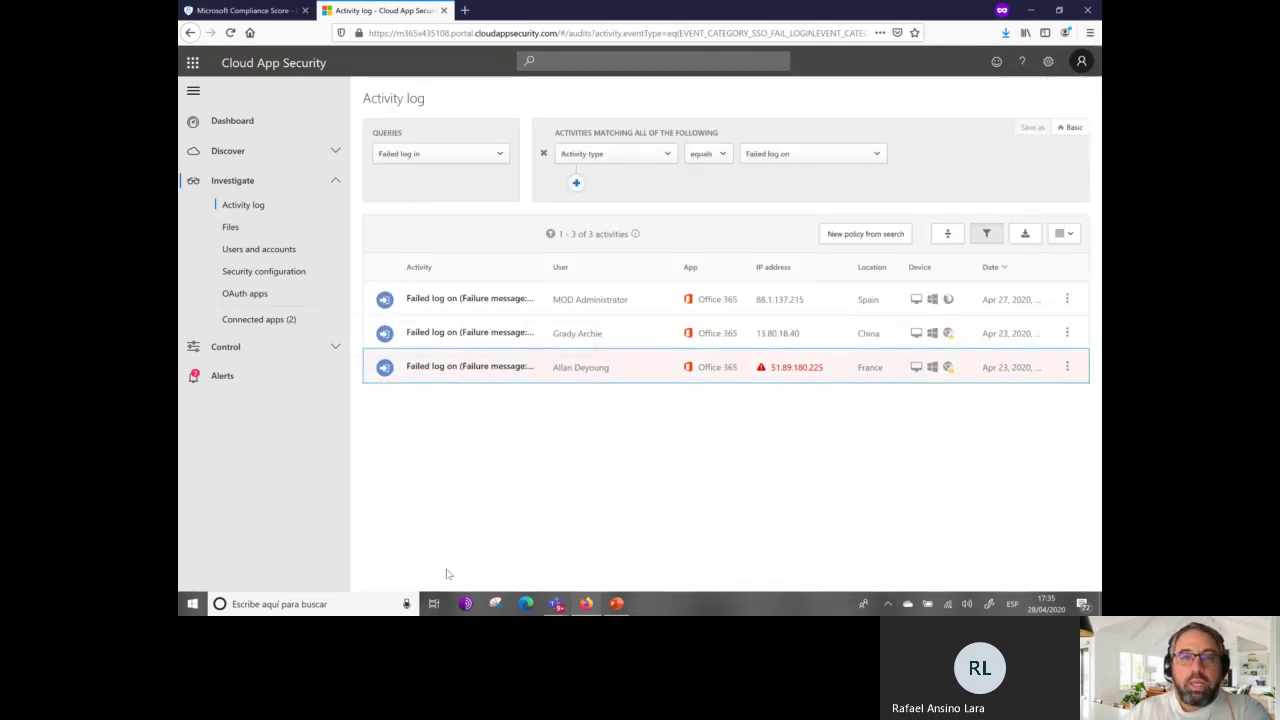
click(576, 185)
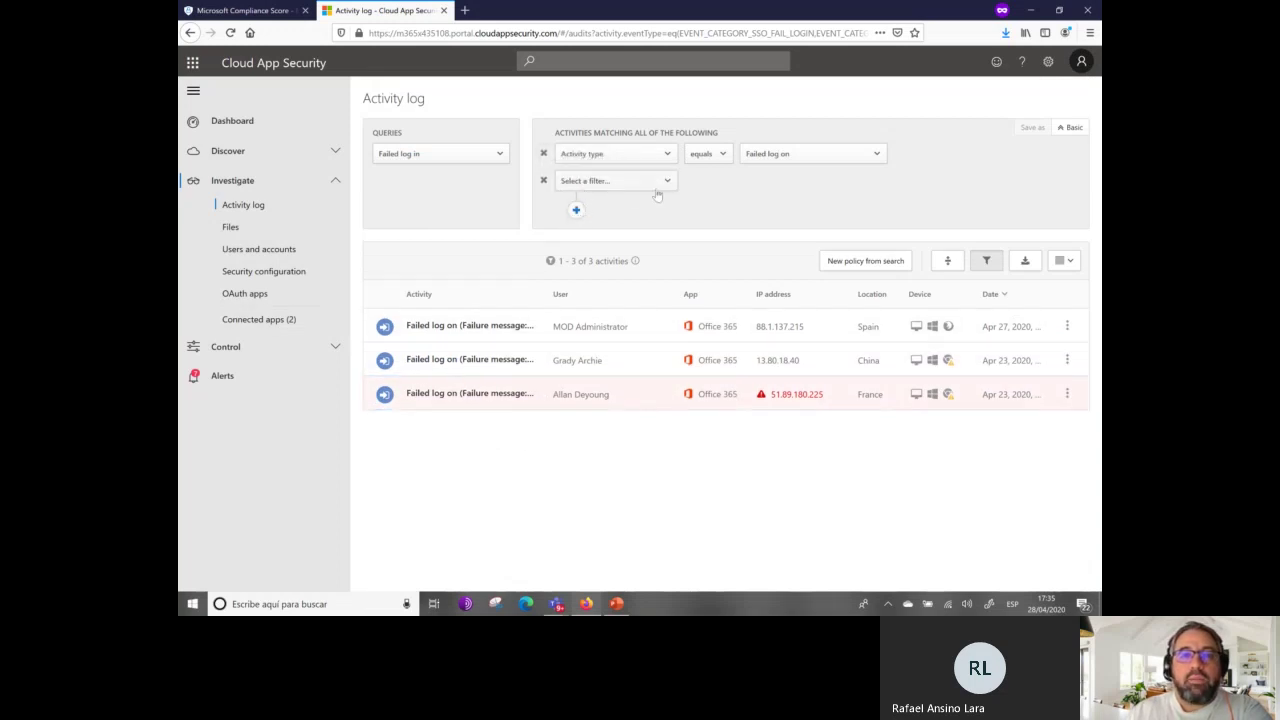
click(259, 204)
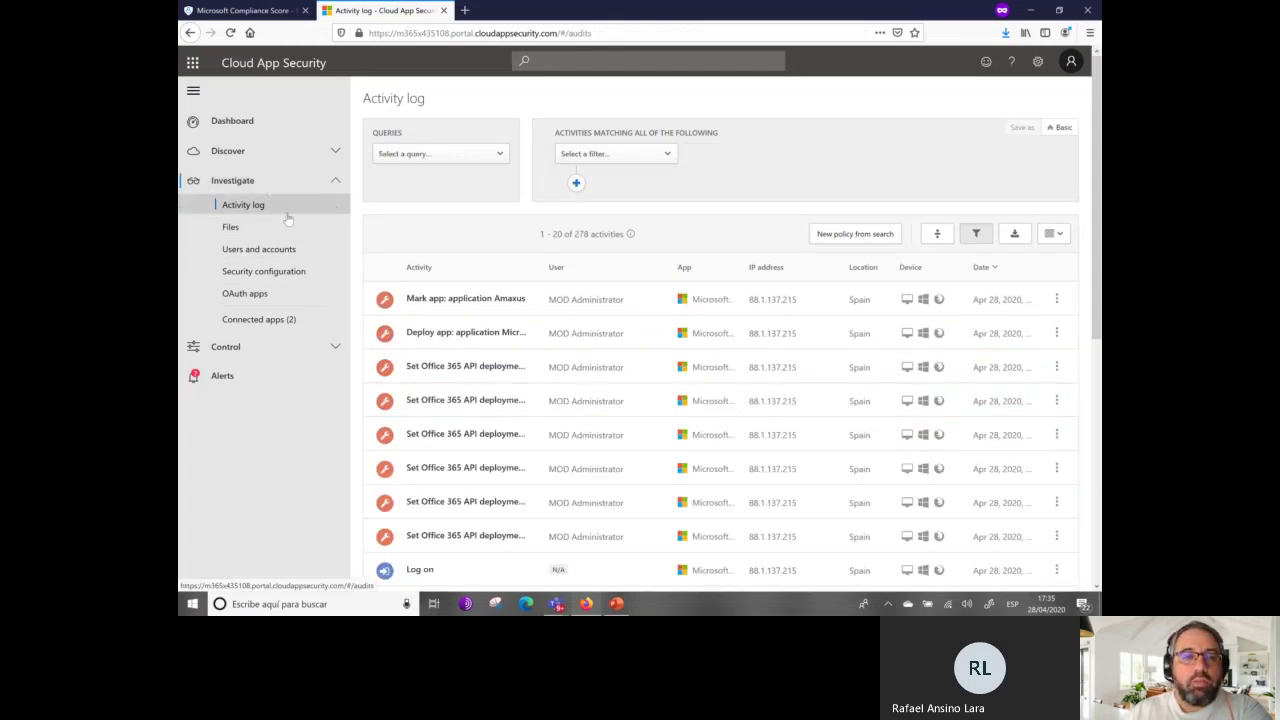
click(262, 232)
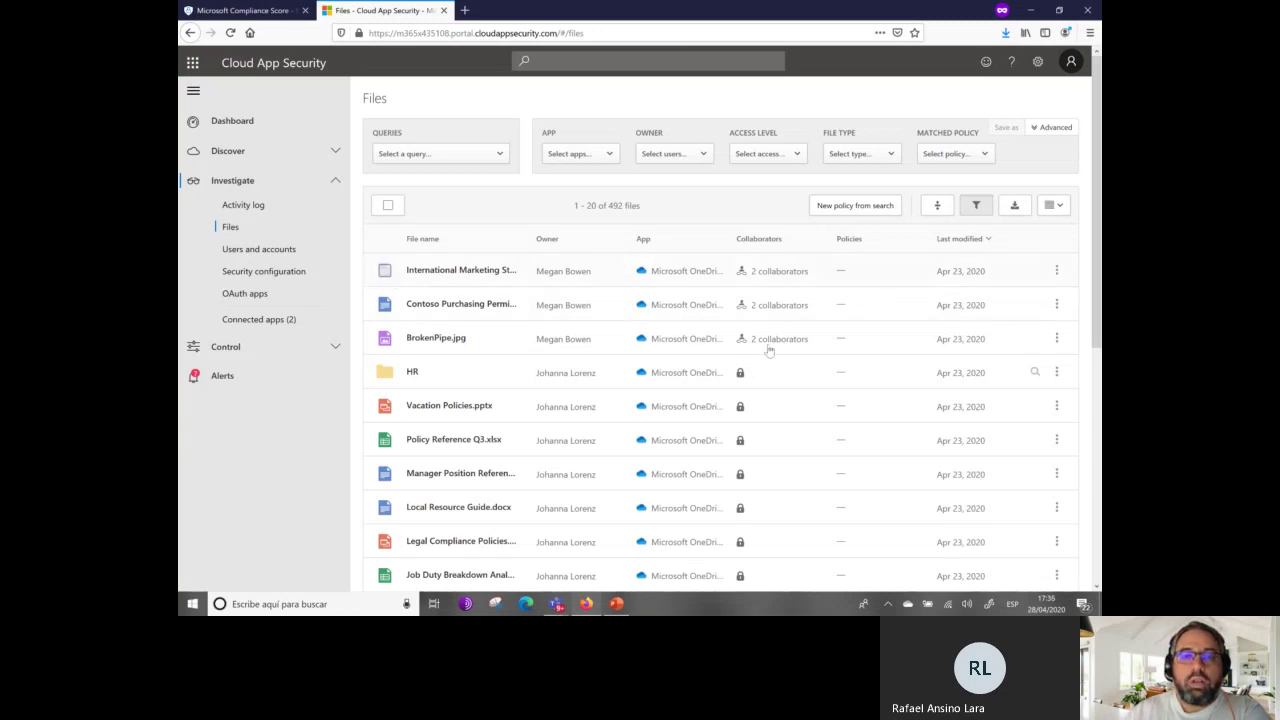
Filter the files to Private access (356), then open Users and accounts.
click(860, 272)
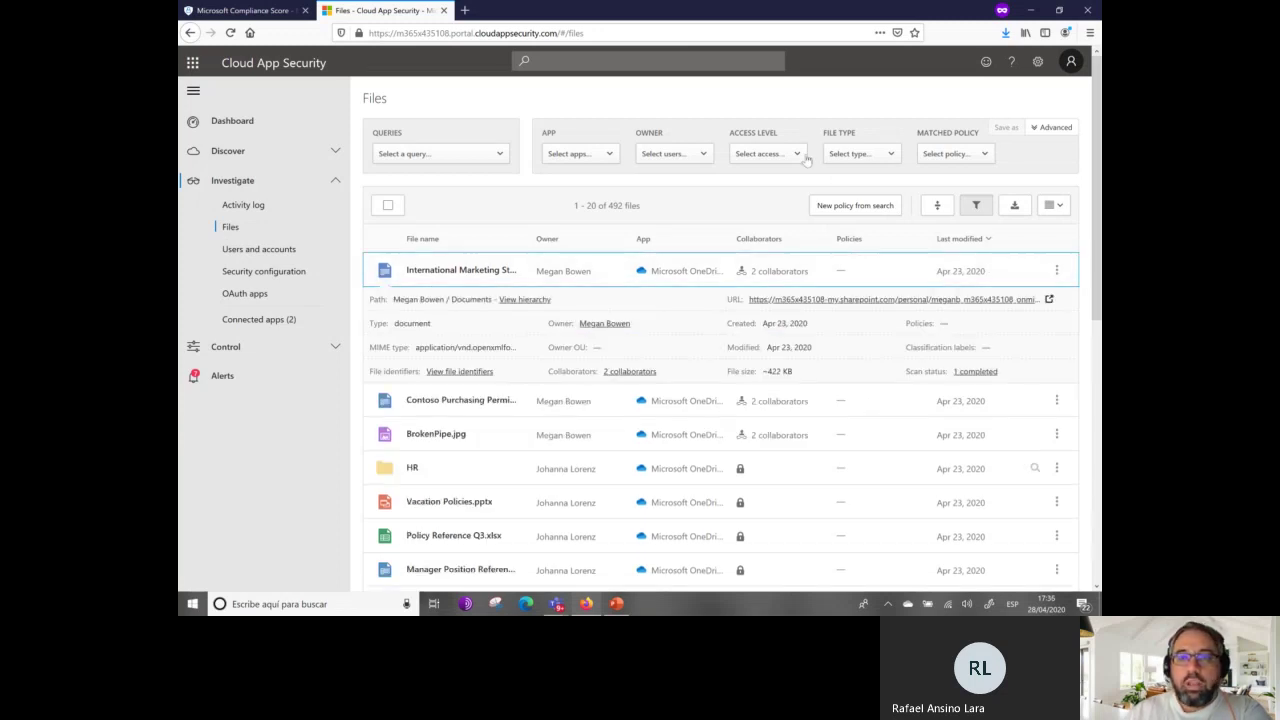
click(802, 156)
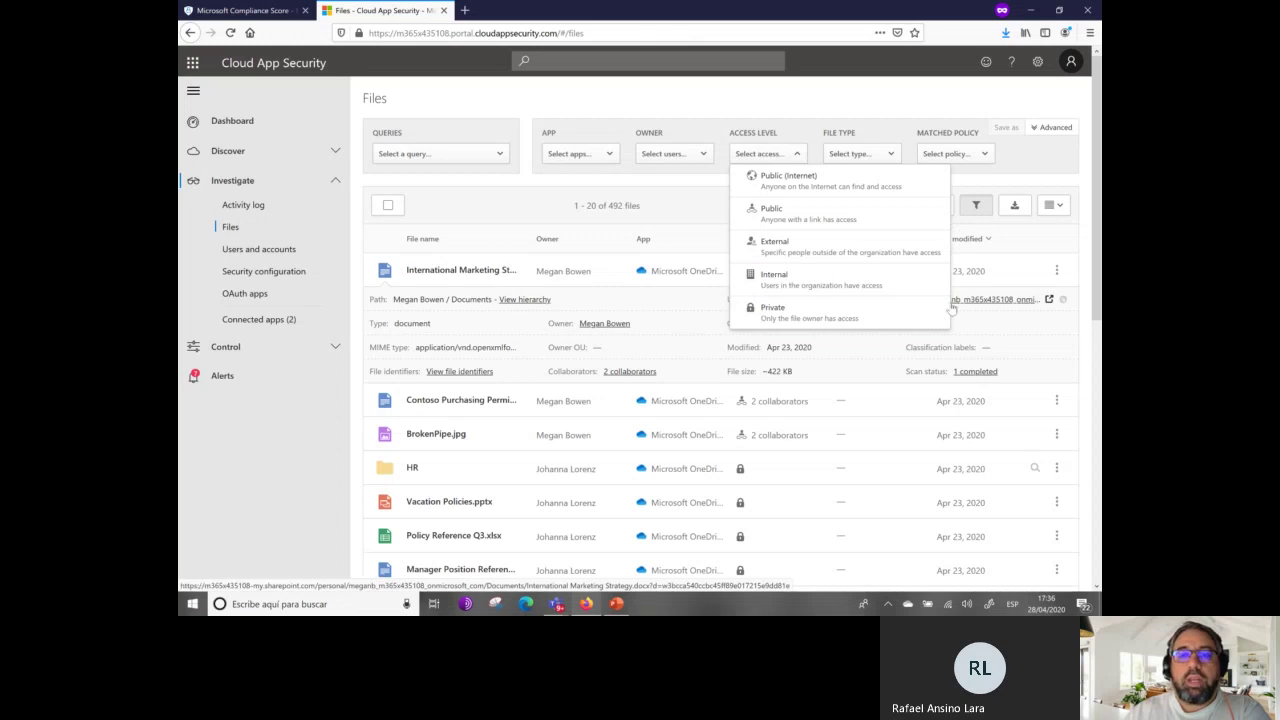
click(848, 318)
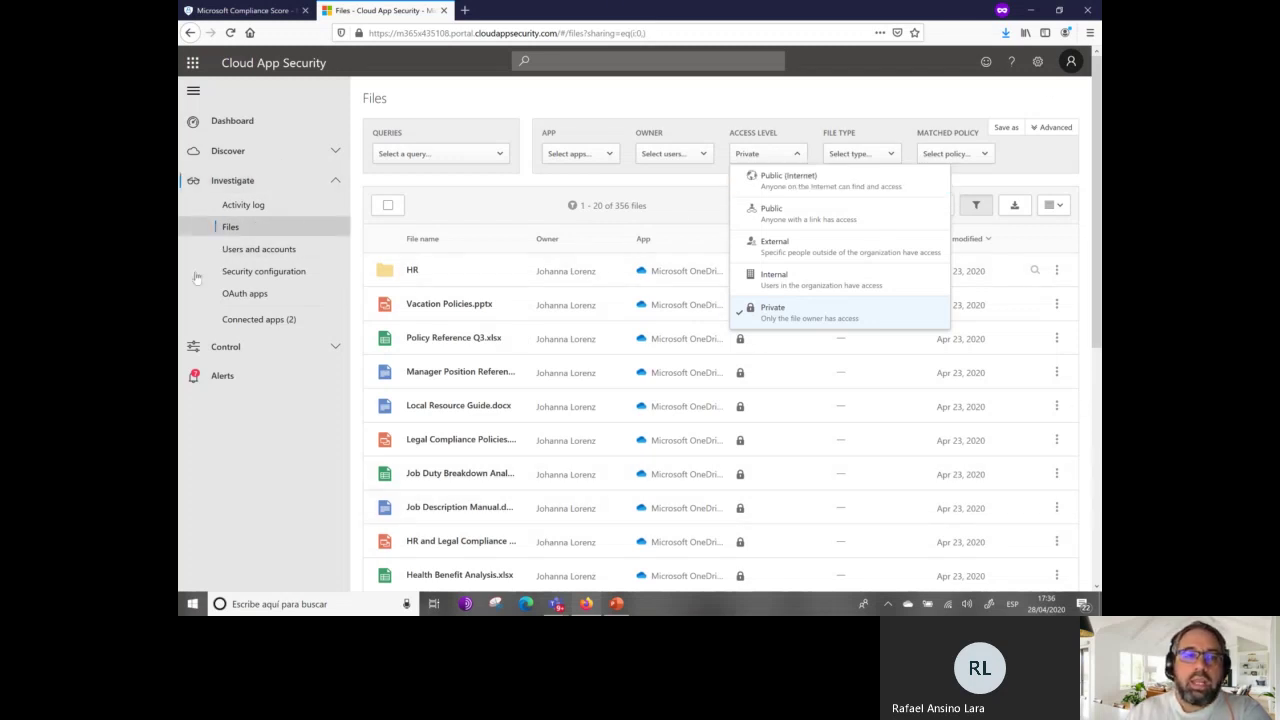
click(290, 250)
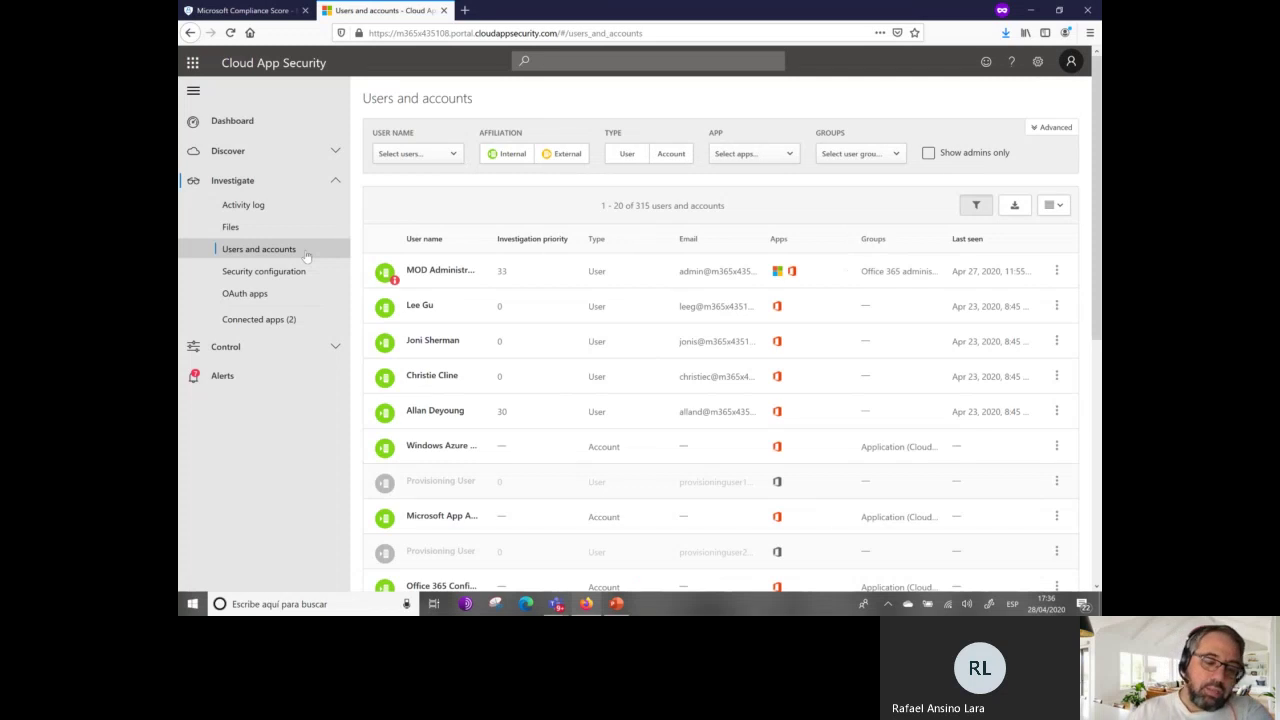
Review accounts by External, then Internal affiliation, and open the Azure security configuration recommendations.
click(567, 156)
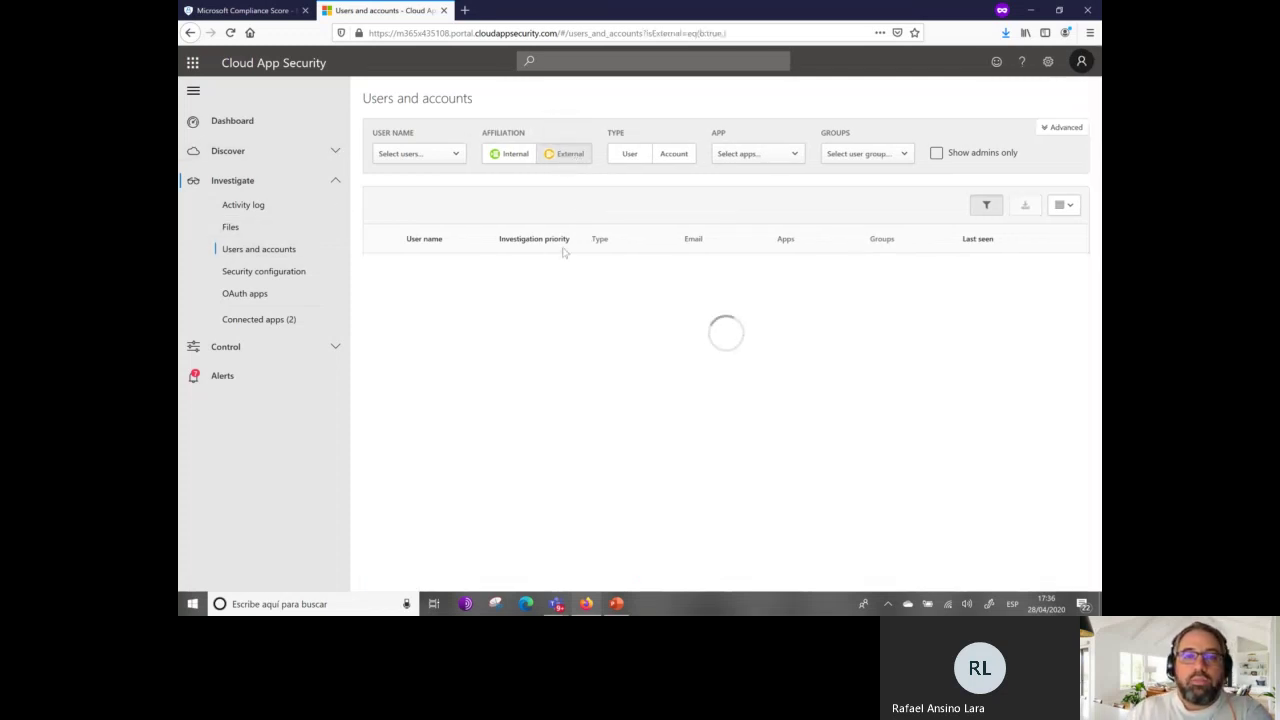
scroll(551, 363, down, 3)
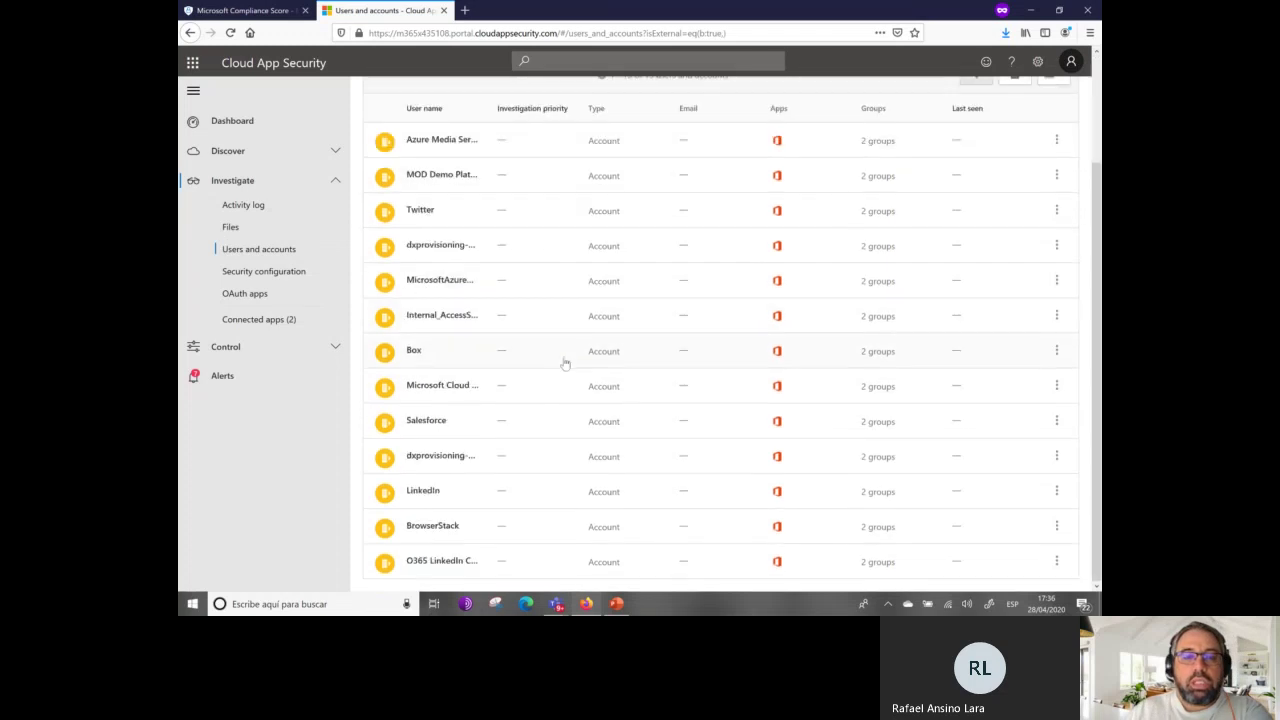
scroll(561, 369, up, 3)
click(503, 158)
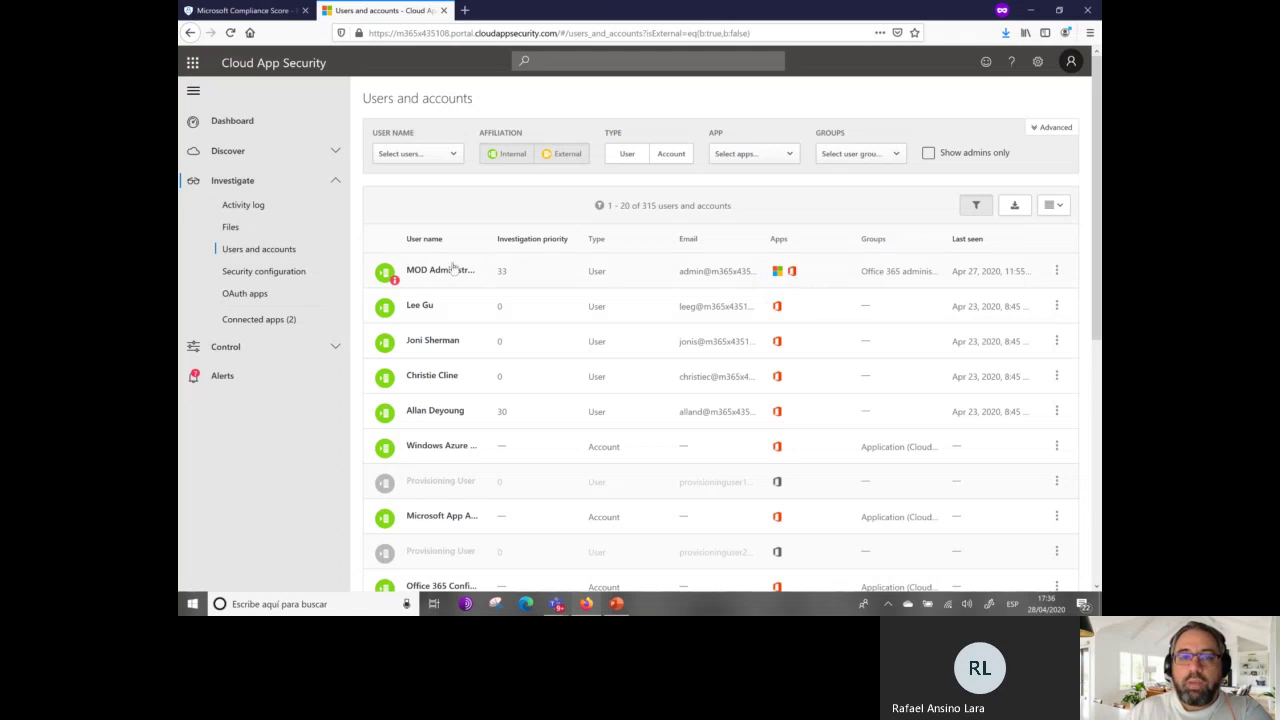
scroll(964, 370, down, 2)
scroll(964, 365, down, 2)
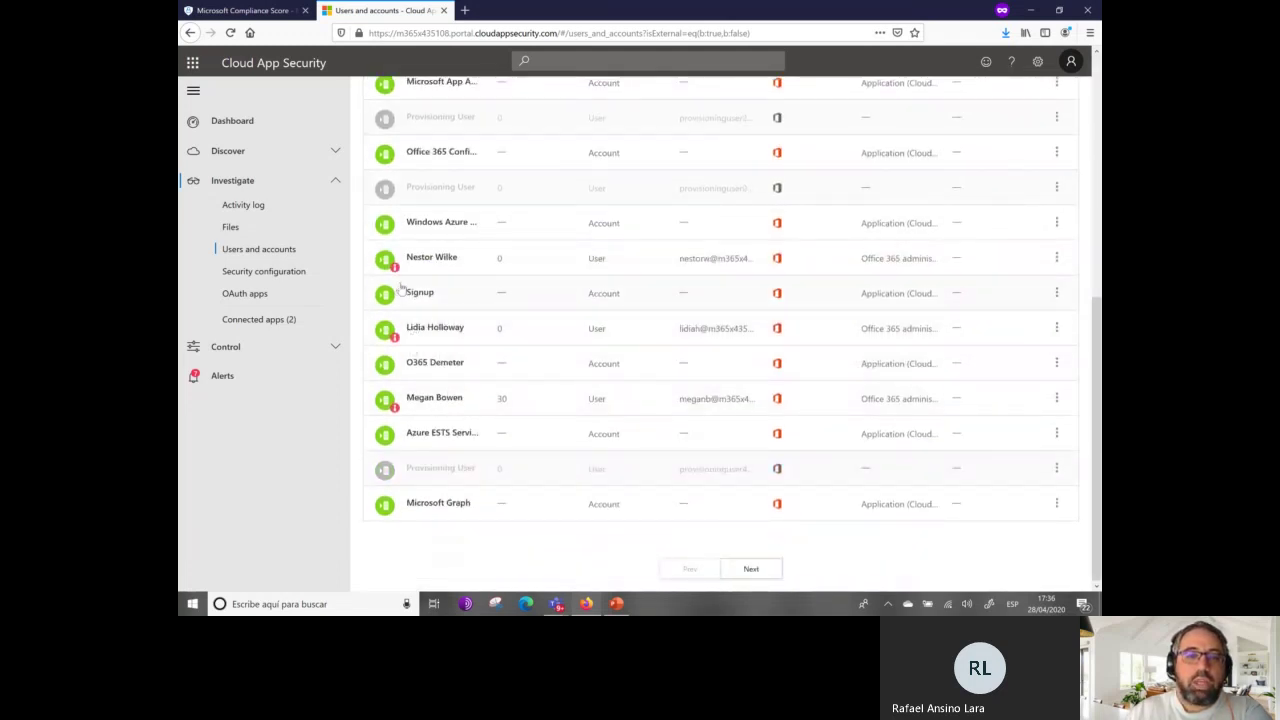
scroll(484, 303, up, 4)
scroll(484, 303, up, 1)
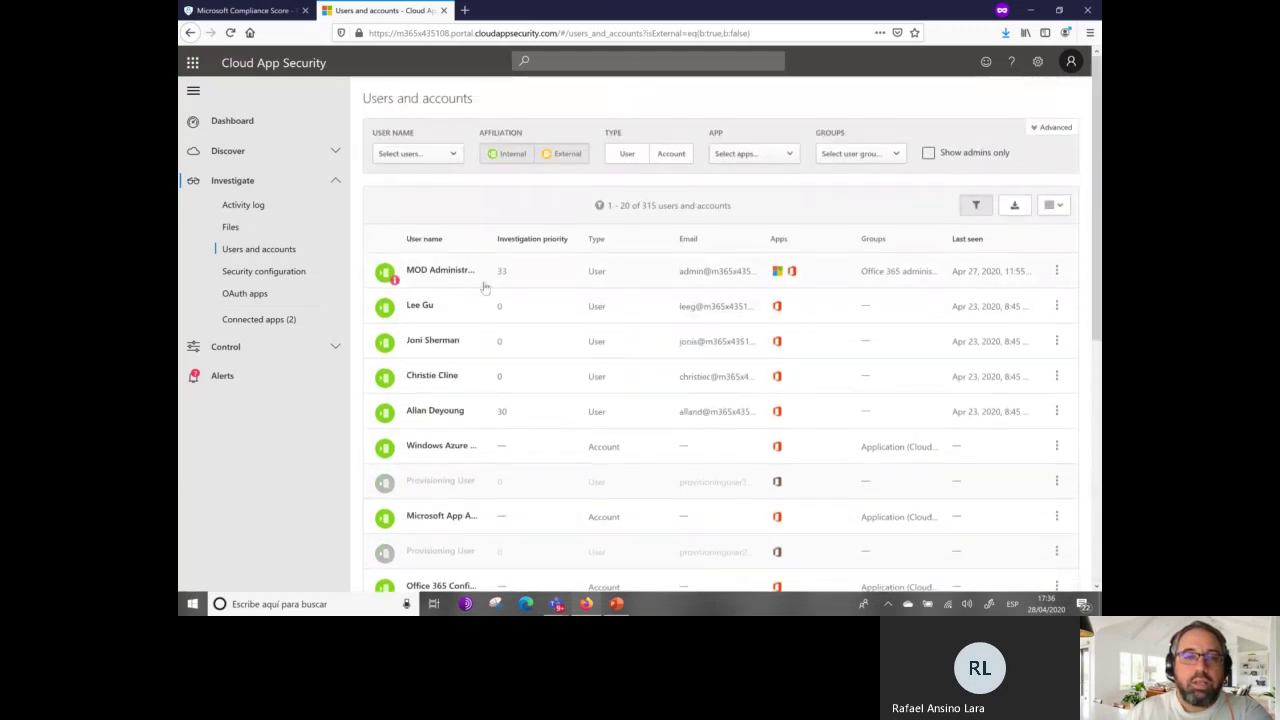
click(290, 276)
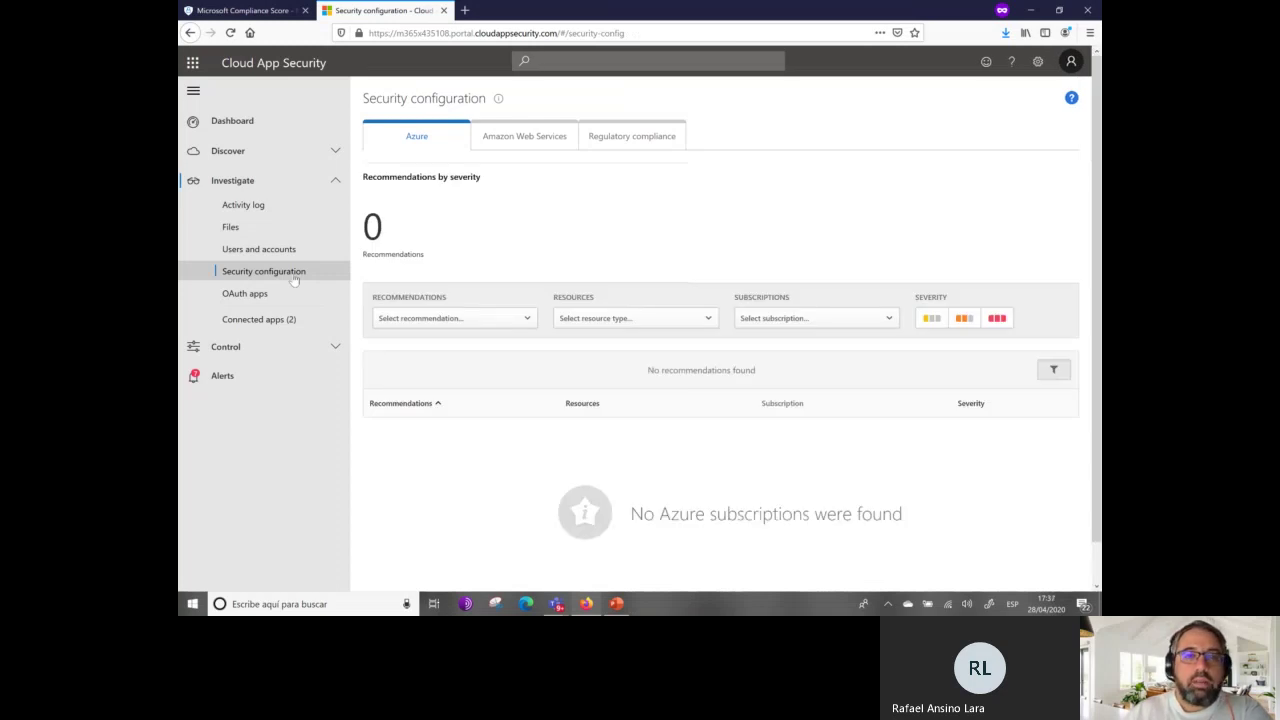
Check the empty Recommendations filter, then go via OAuth apps and Connected apps to the Microsoft Azure dashboard.
click(473, 320)
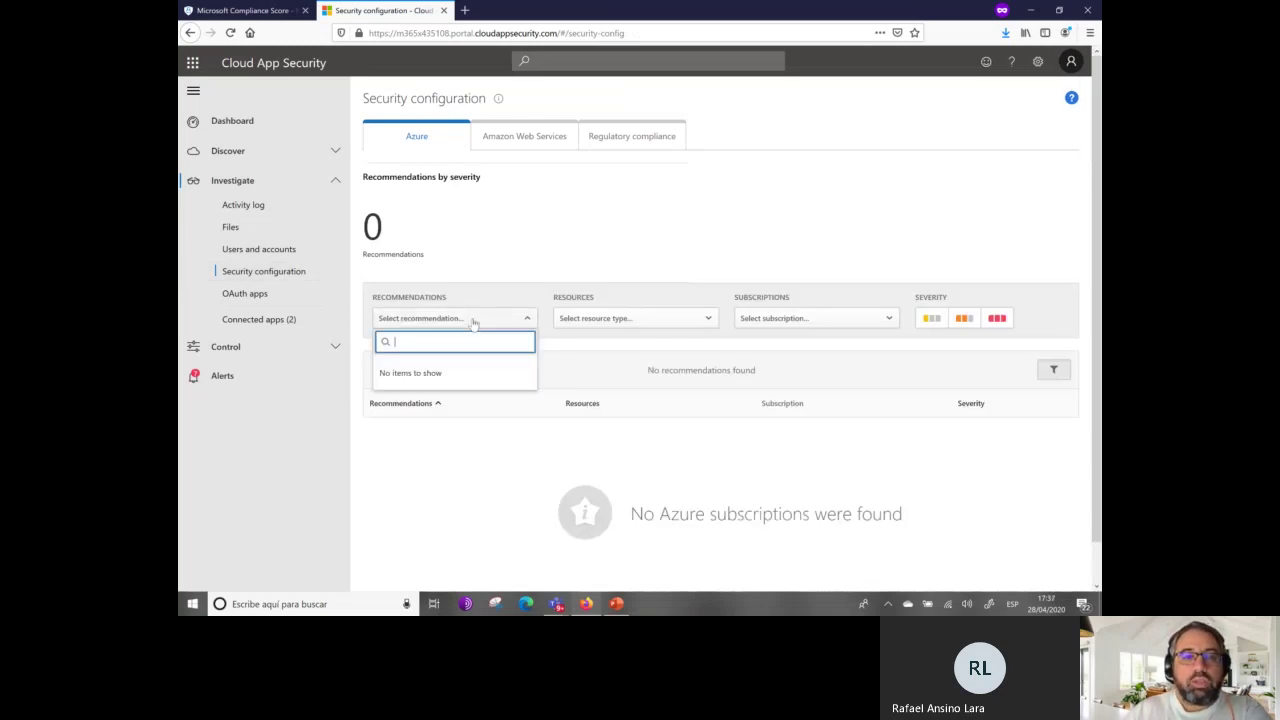
click(473, 320)
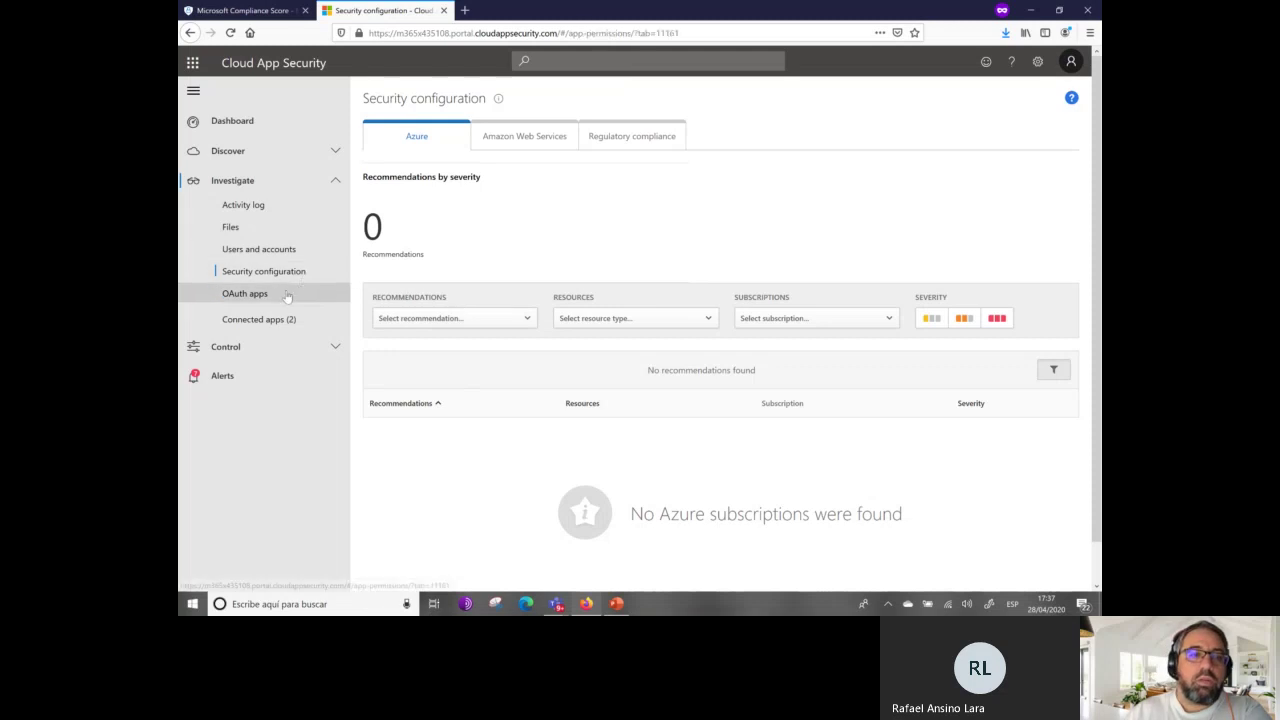
click(286, 294)
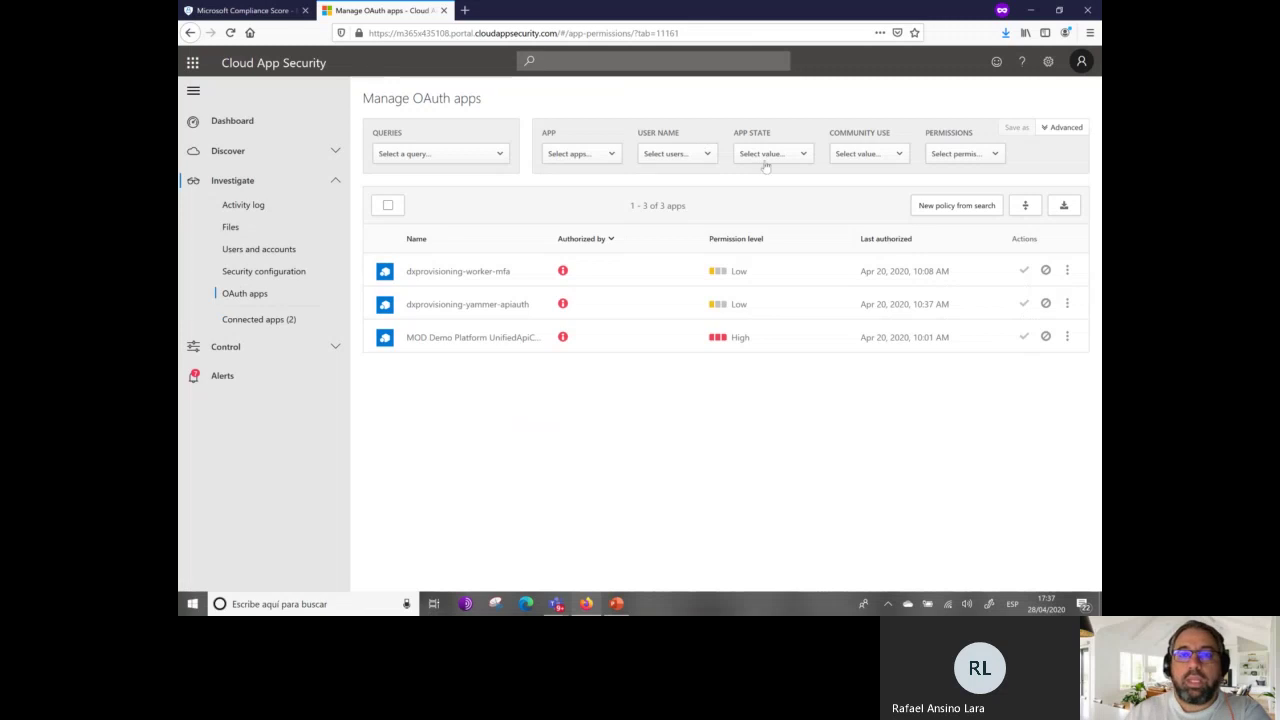
click(272, 322)
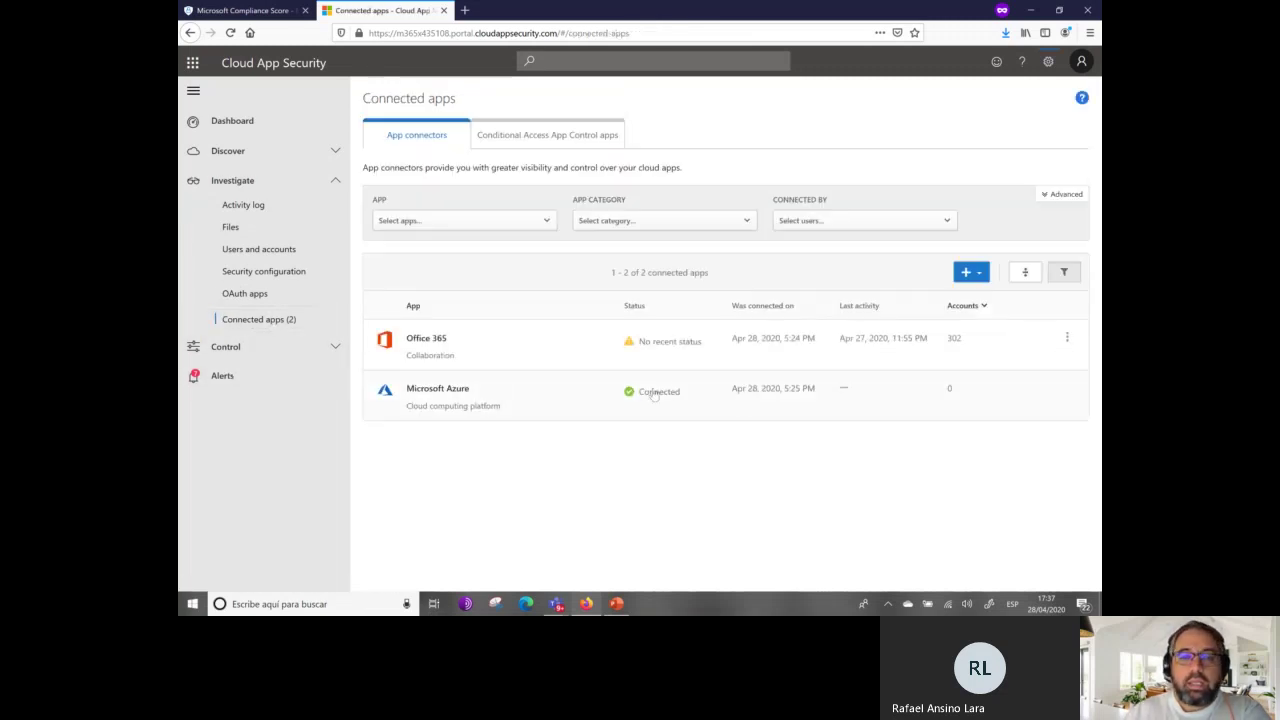
click(432, 391)
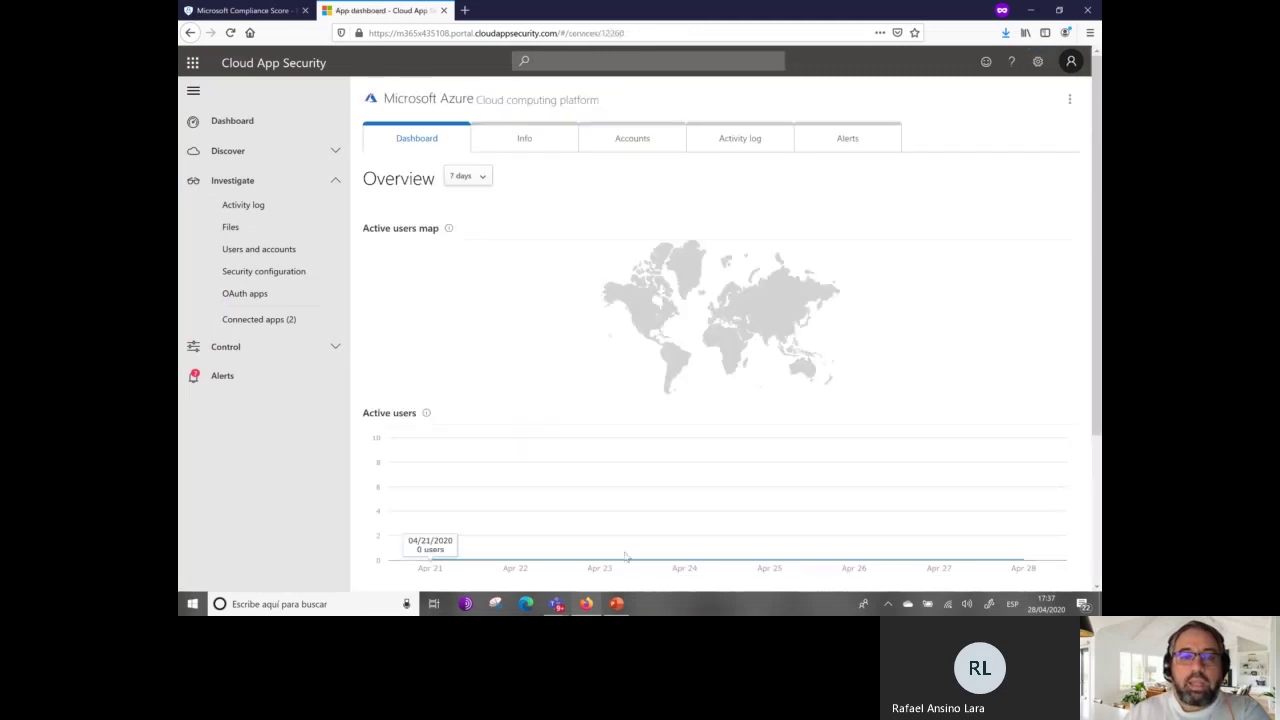
click(544, 141)
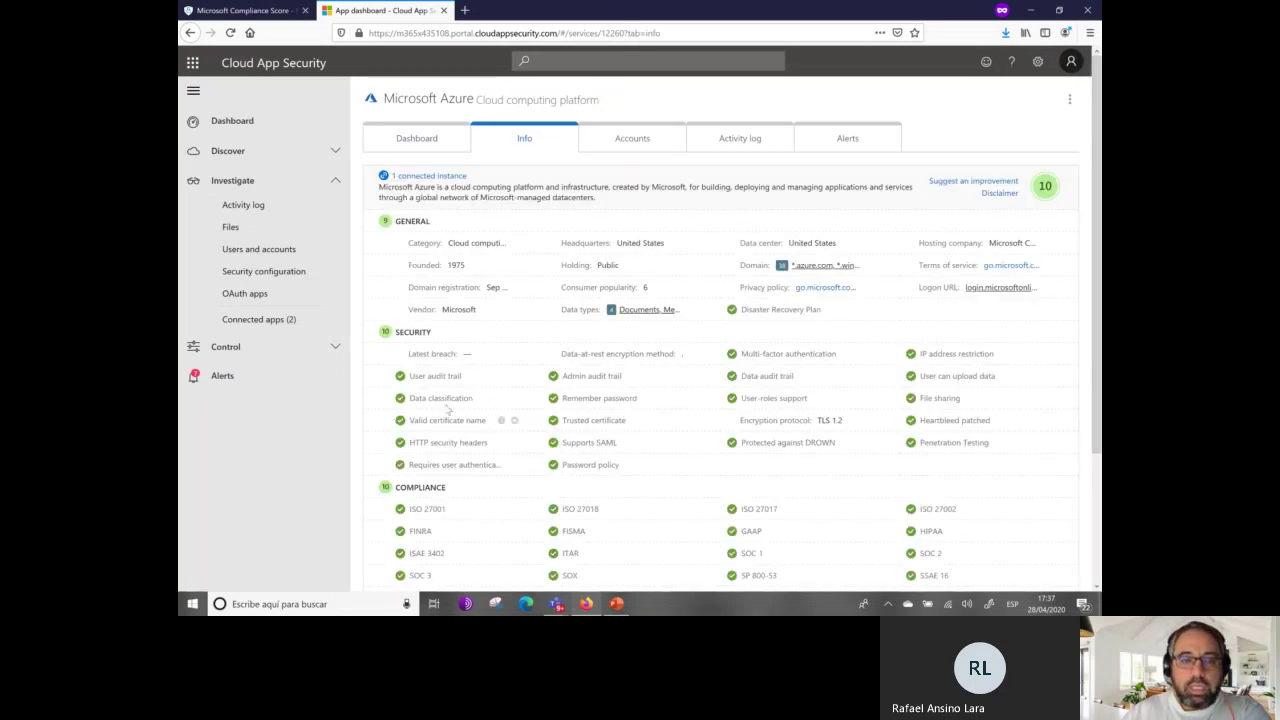
scroll(448, 538, down, 3)
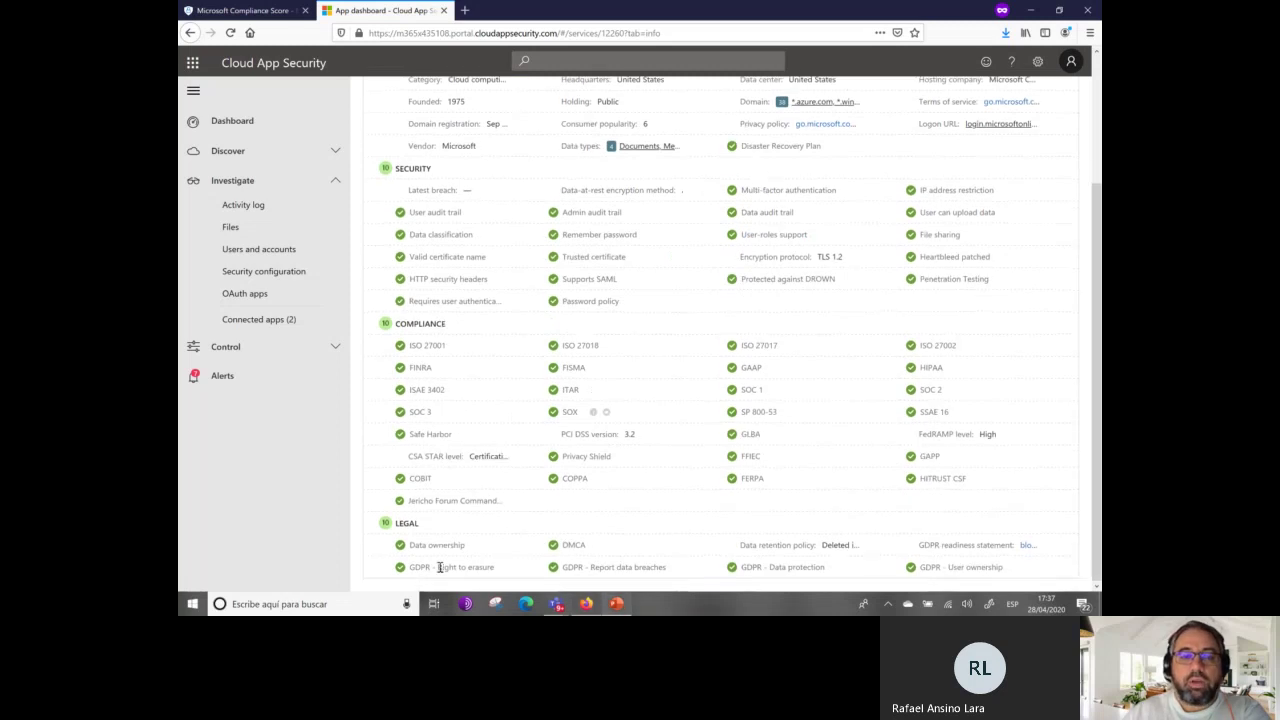
scroll(472, 490, up, 3)
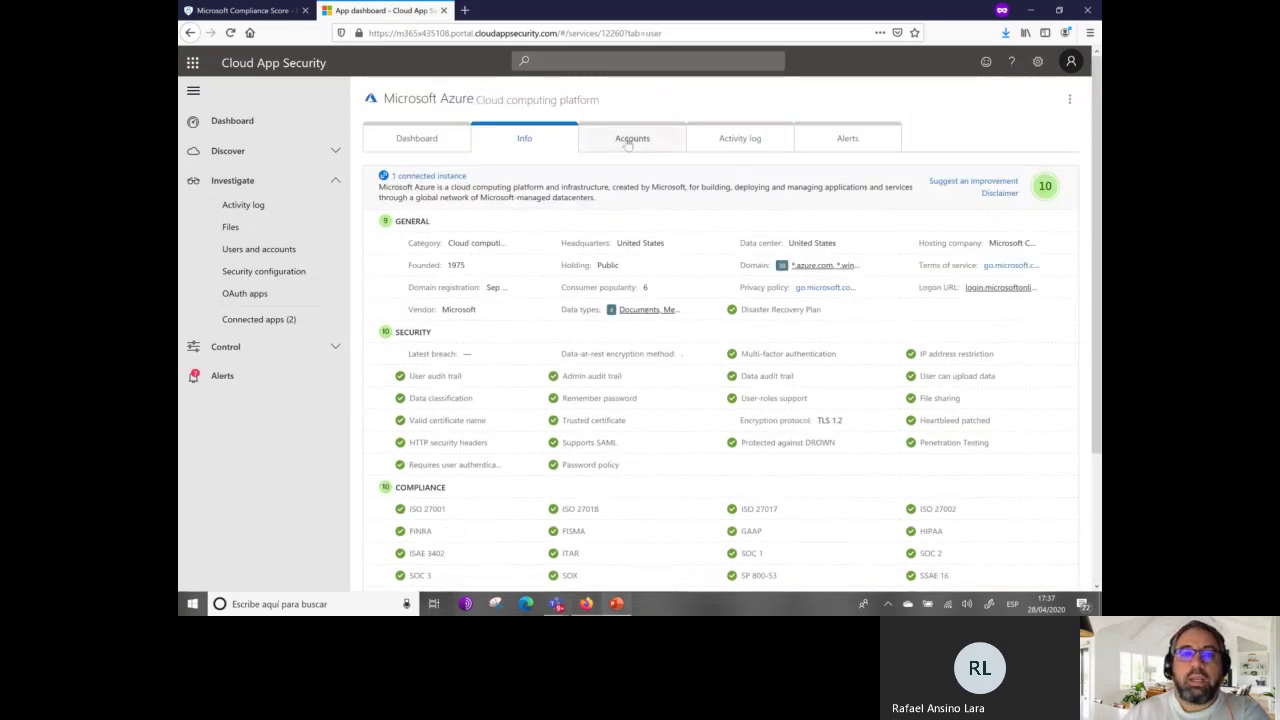
click(628, 142)
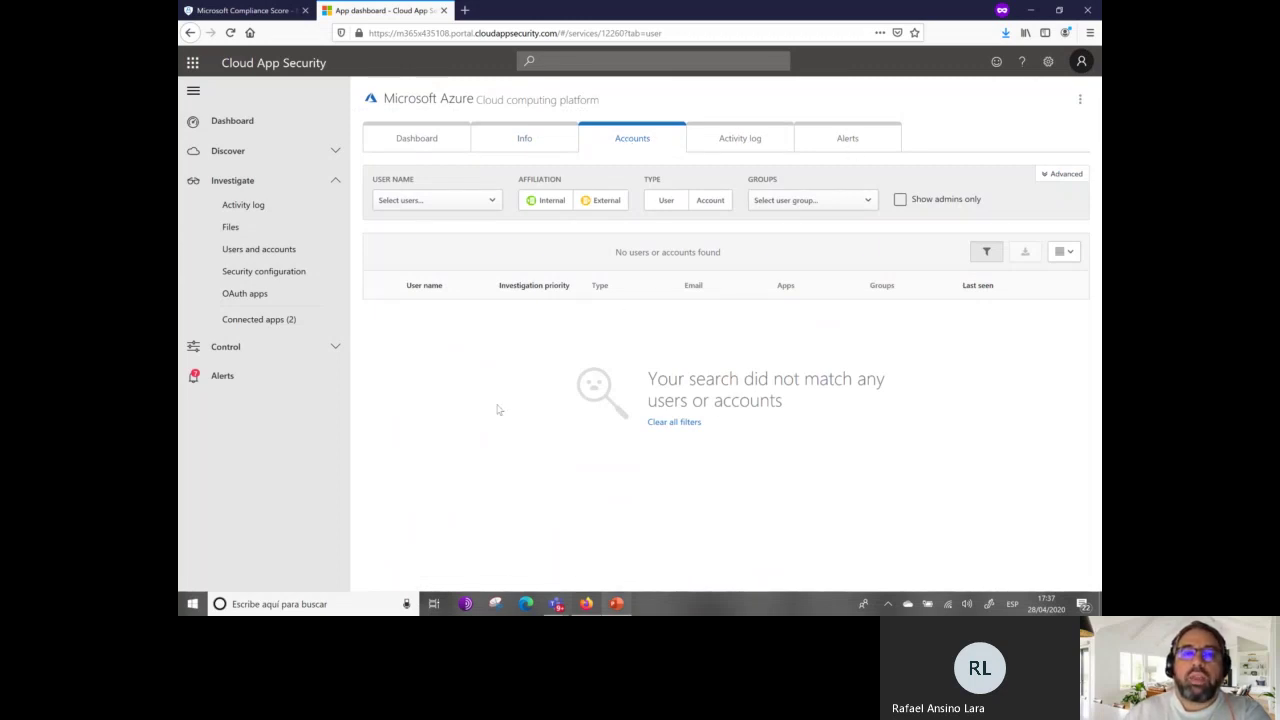
click(740, 140)
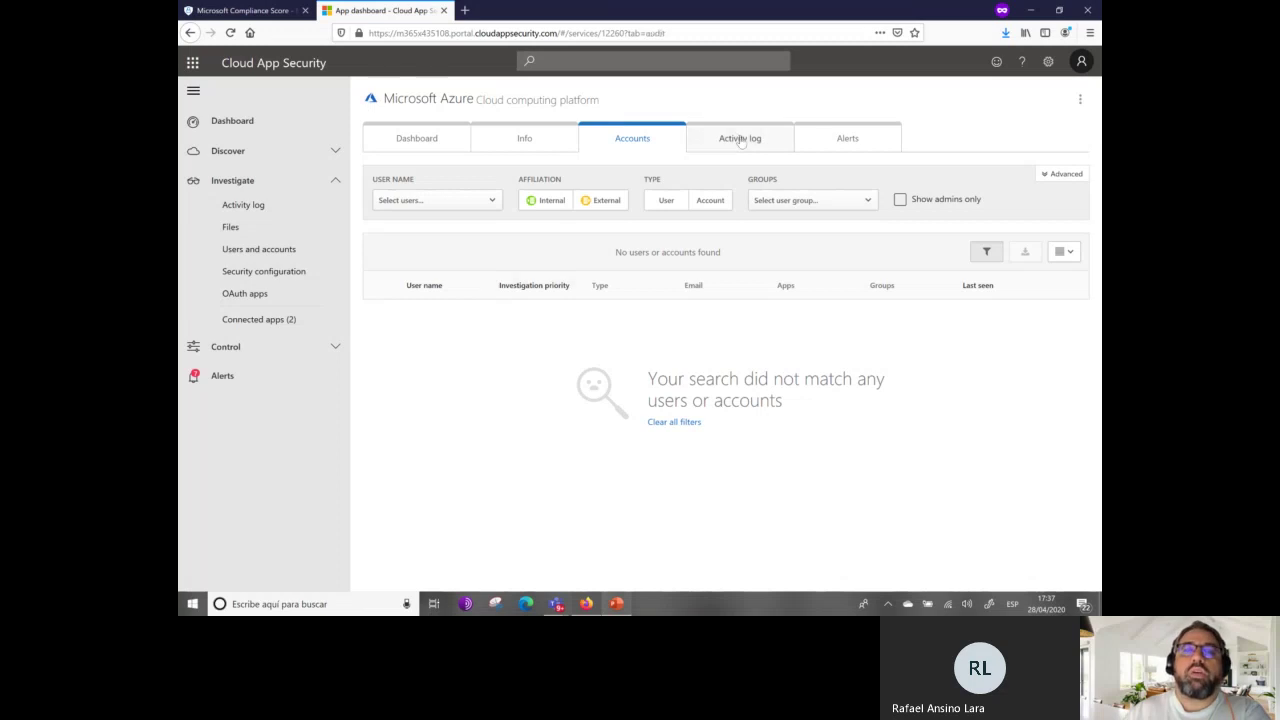
click(868, 134)
click(424, 137)
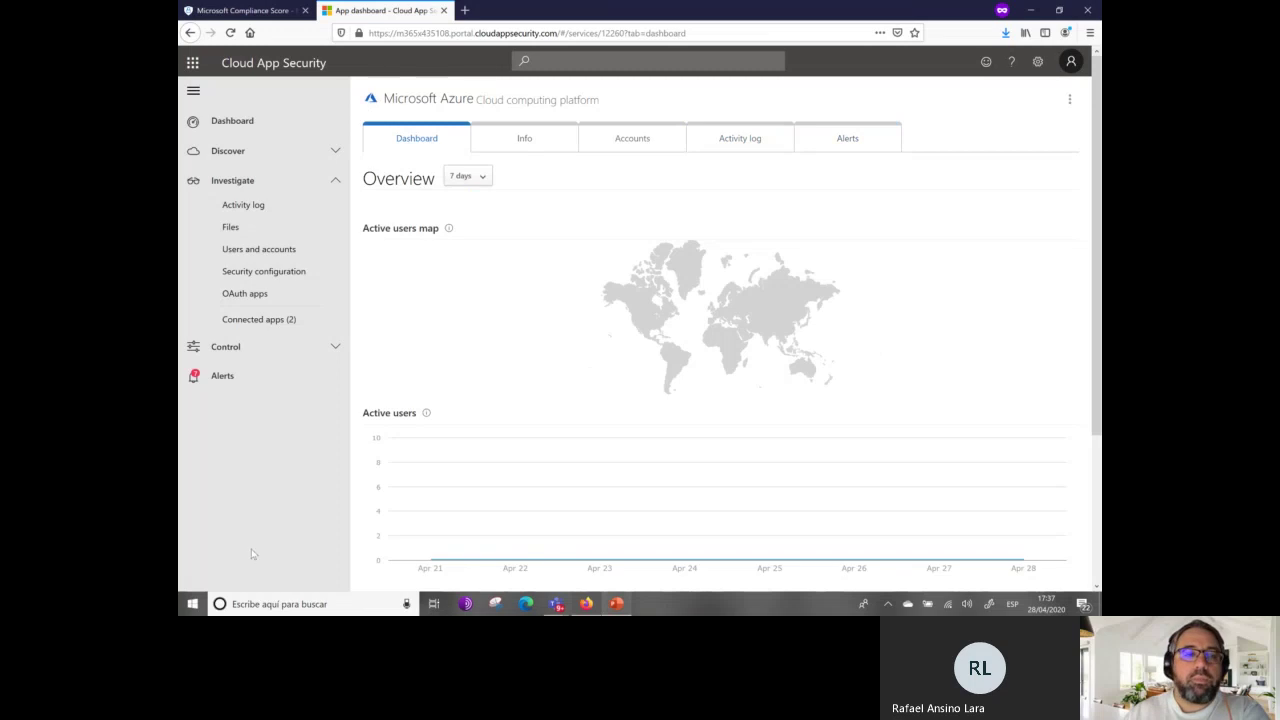
Show the Alerts page with its 7 open alerts and start a new browser tab.
click(241, 387)
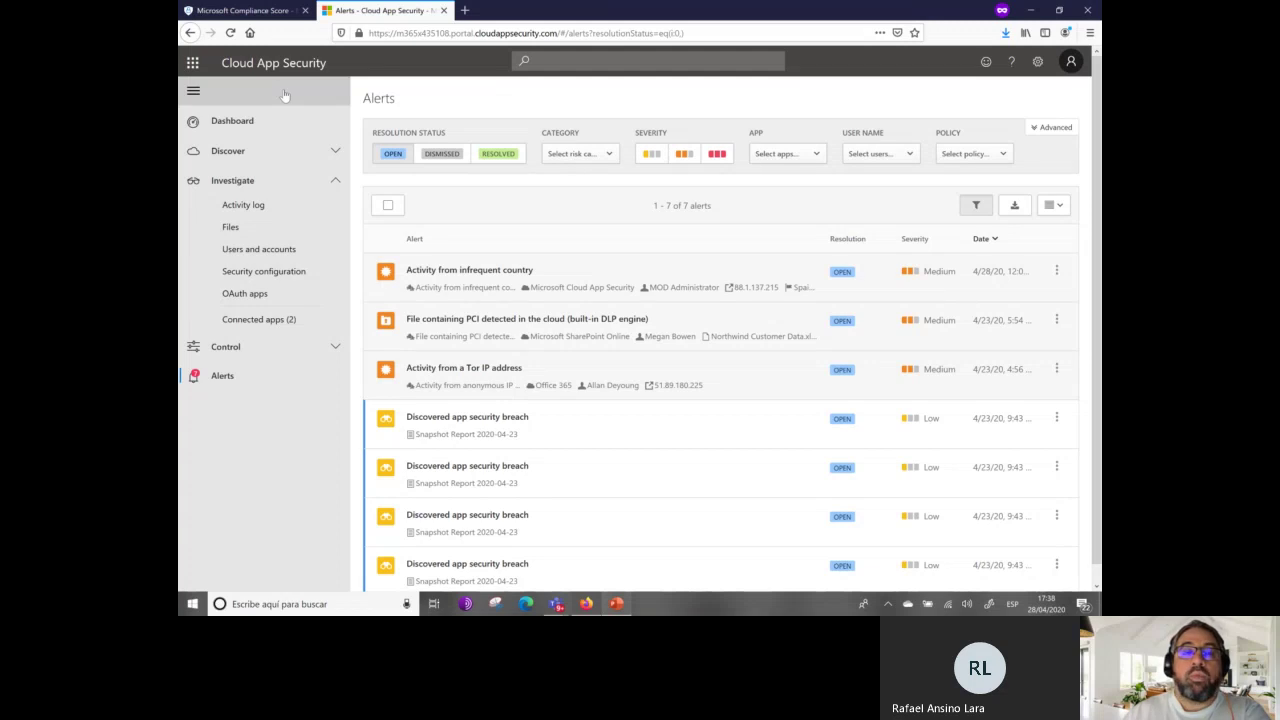
click(466, 11)
Load security.microsoft.com in the new tab and open the security center's alert list.
text(security.,icro)
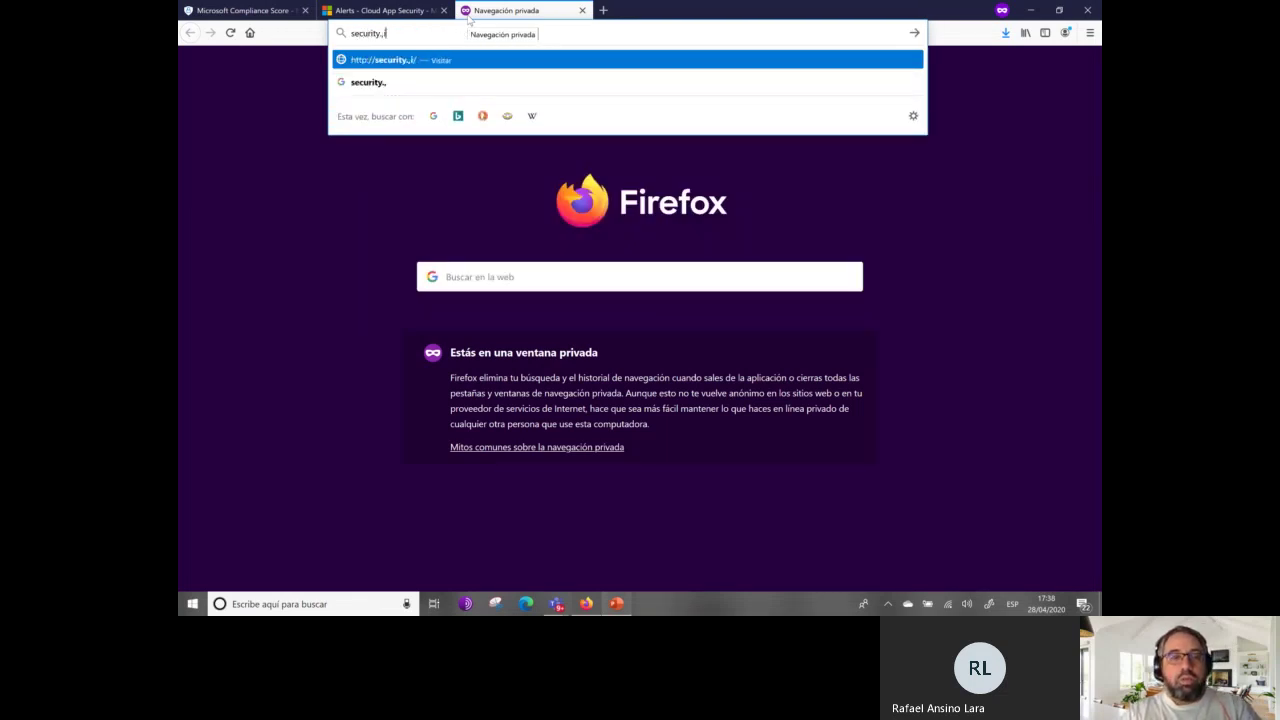
key(BackSpace)
key(BackSpace)
key(BackSpace)
key(BackSpace)
key(BackSpace)
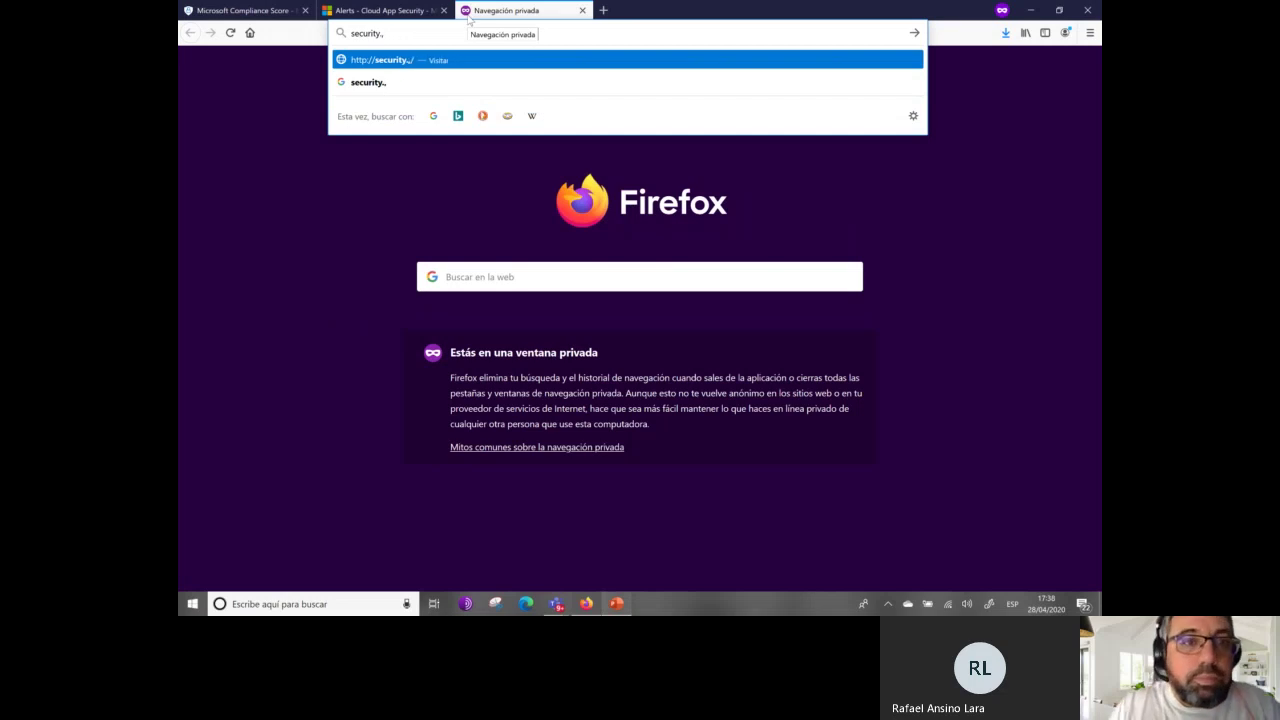
text(microsoft.)
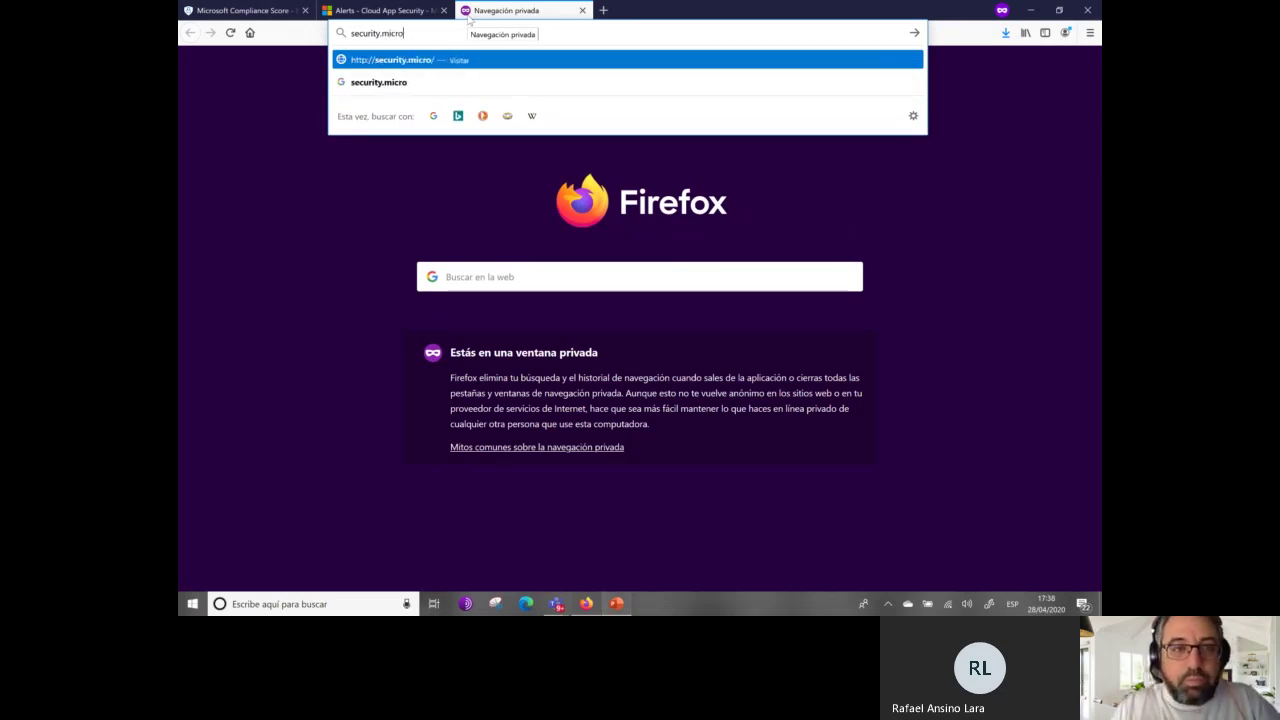
text(com)
key(Return)
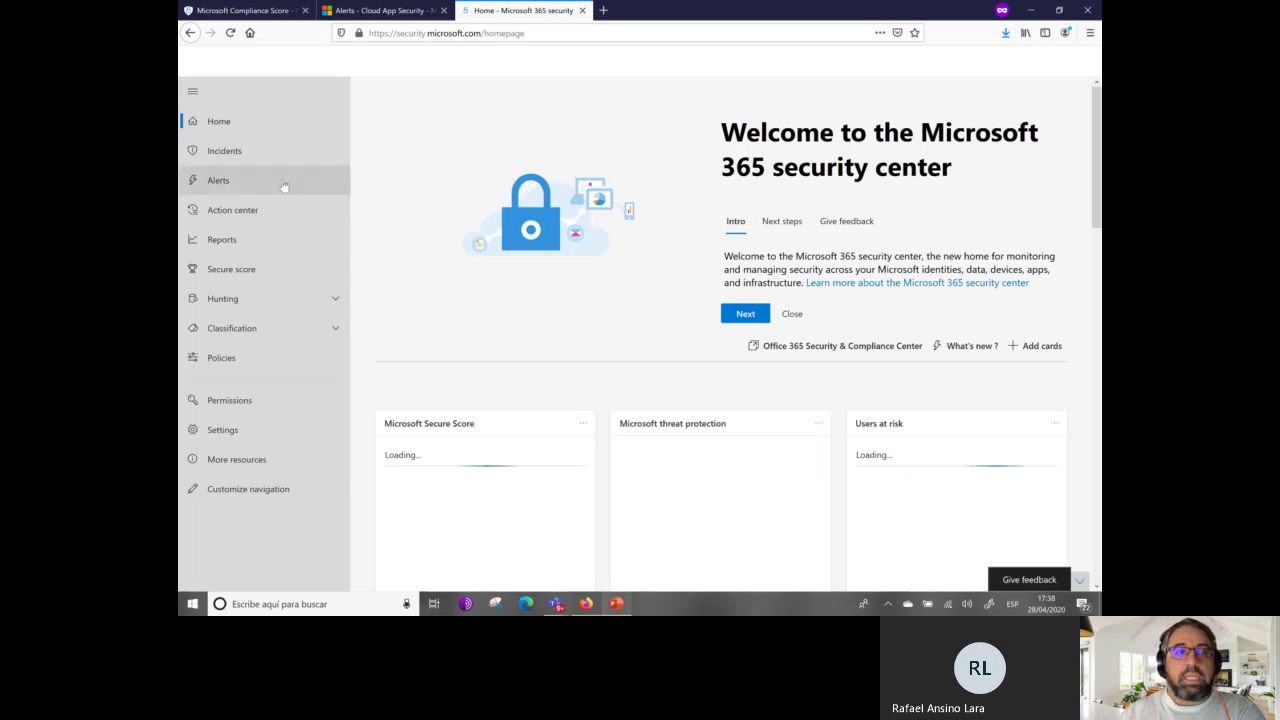
click(284, 184)
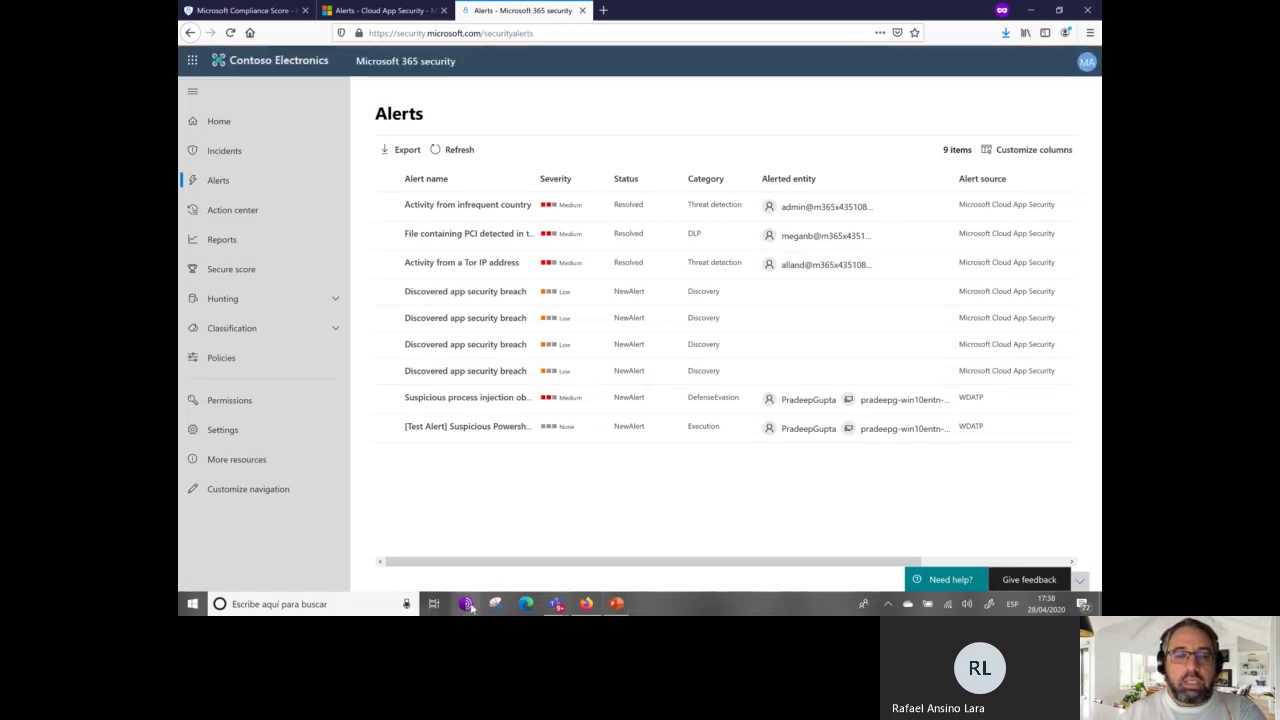
Compare the Microsoft 365 security center alerts with Cloud App Security and view the Tor IP alert's details.
click(389, 11)
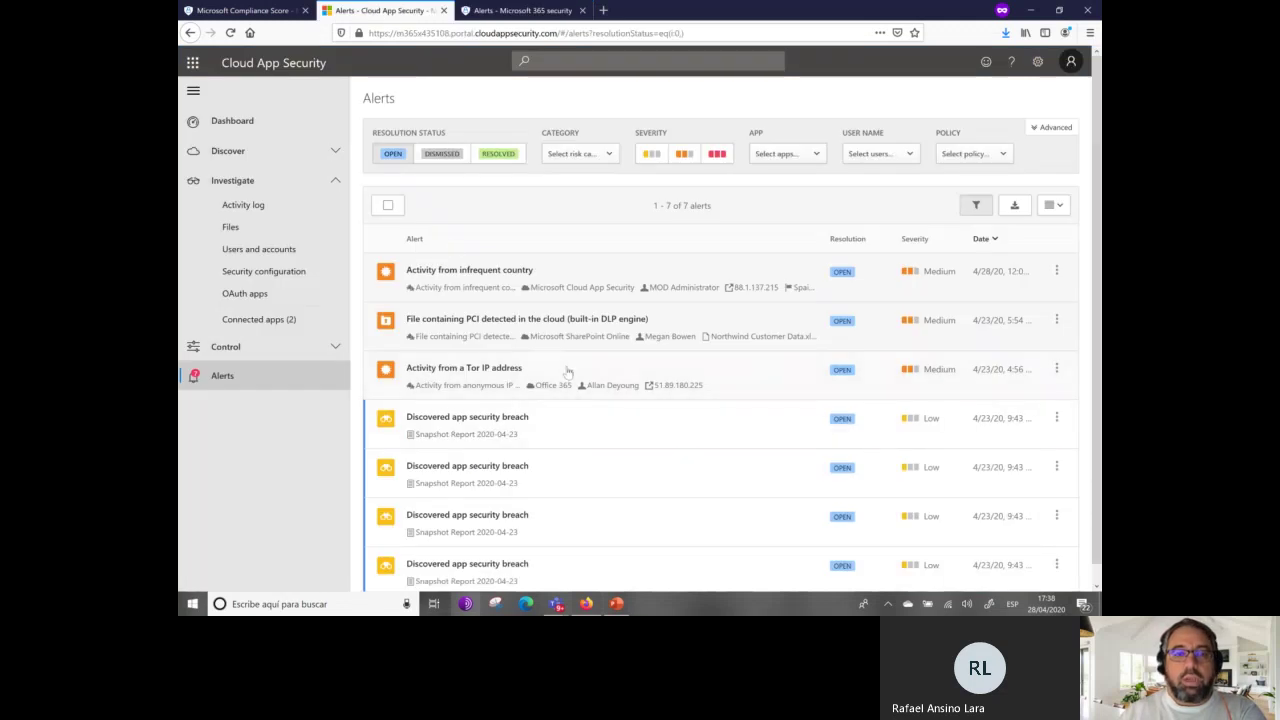
click(493, 20)
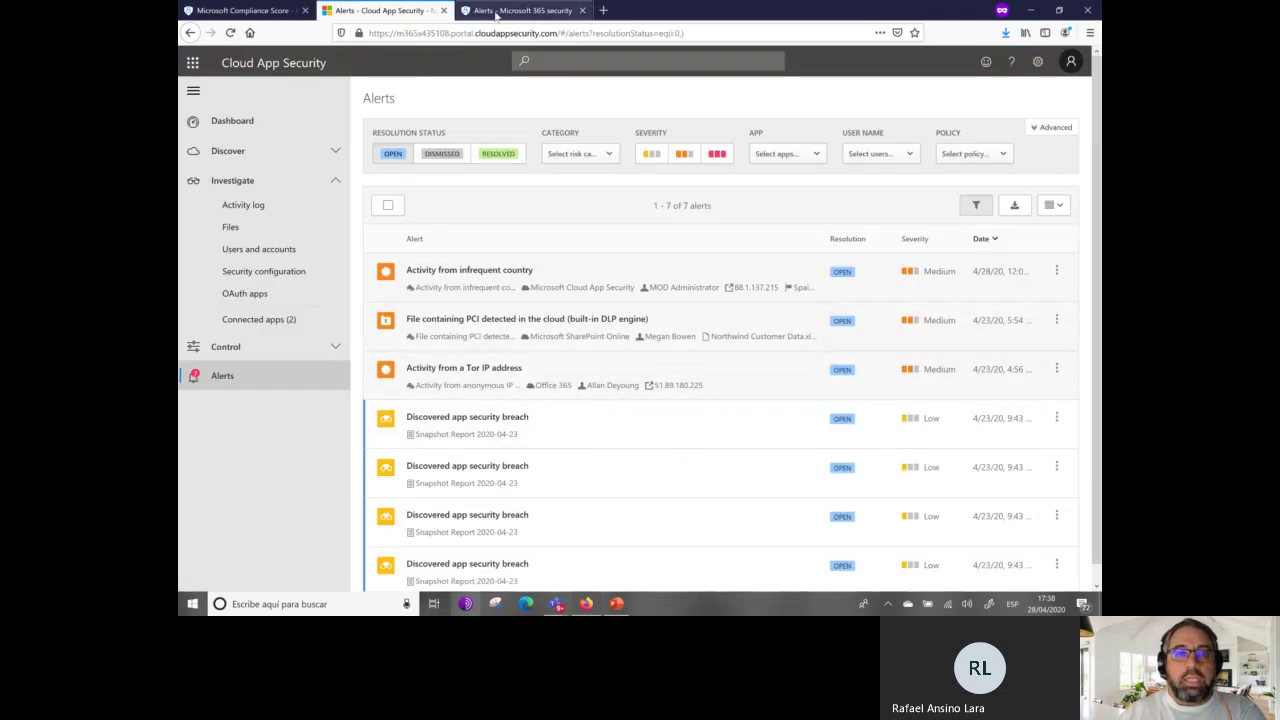
click(488, 262)
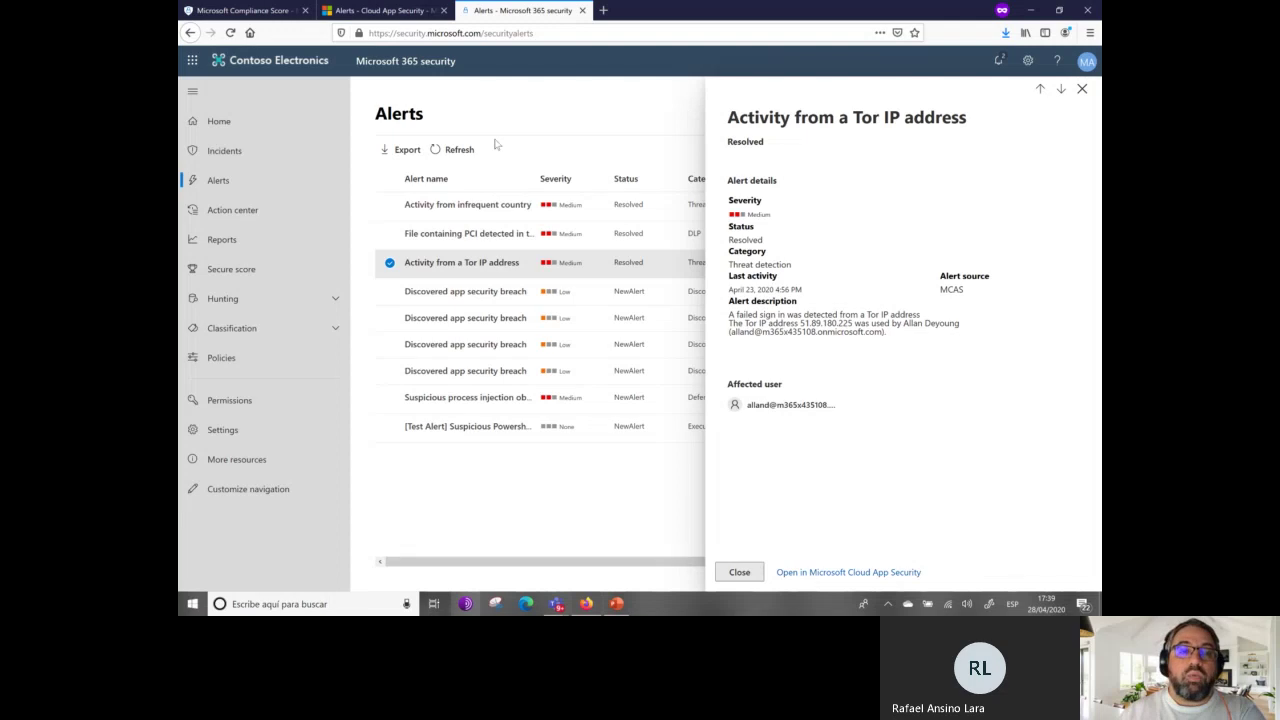
click(534, 506)
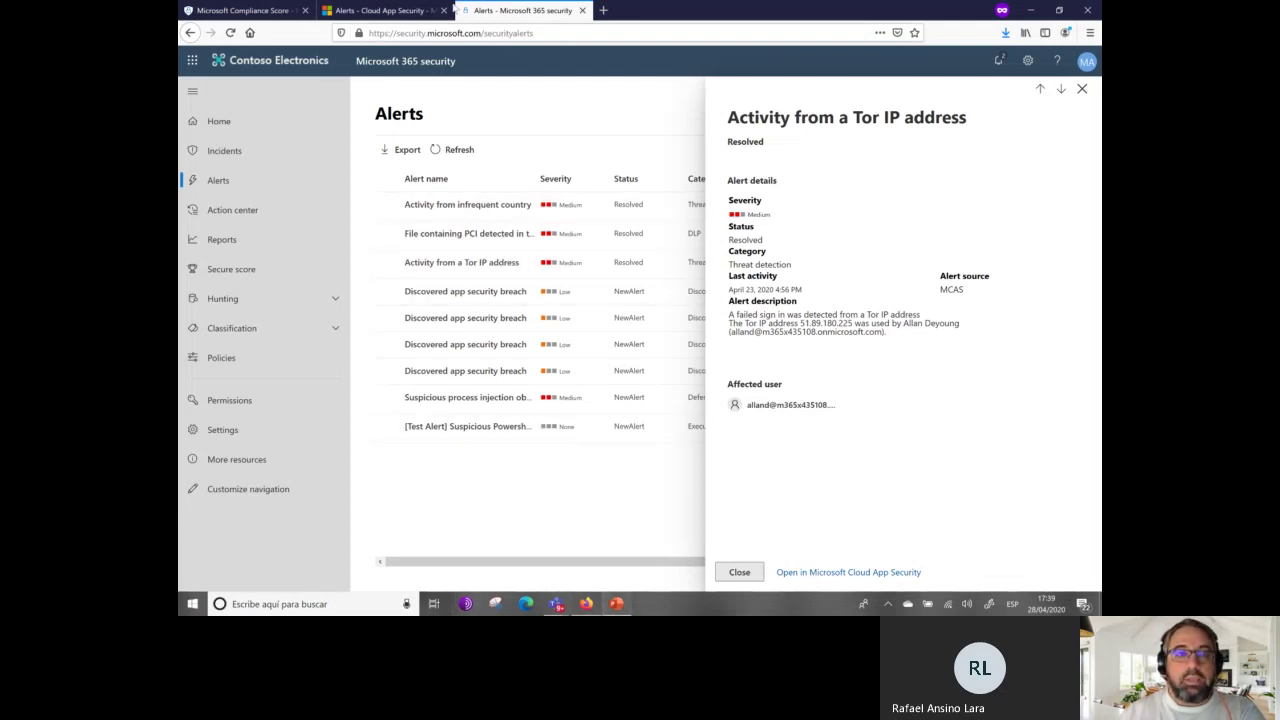
click(375, 10)
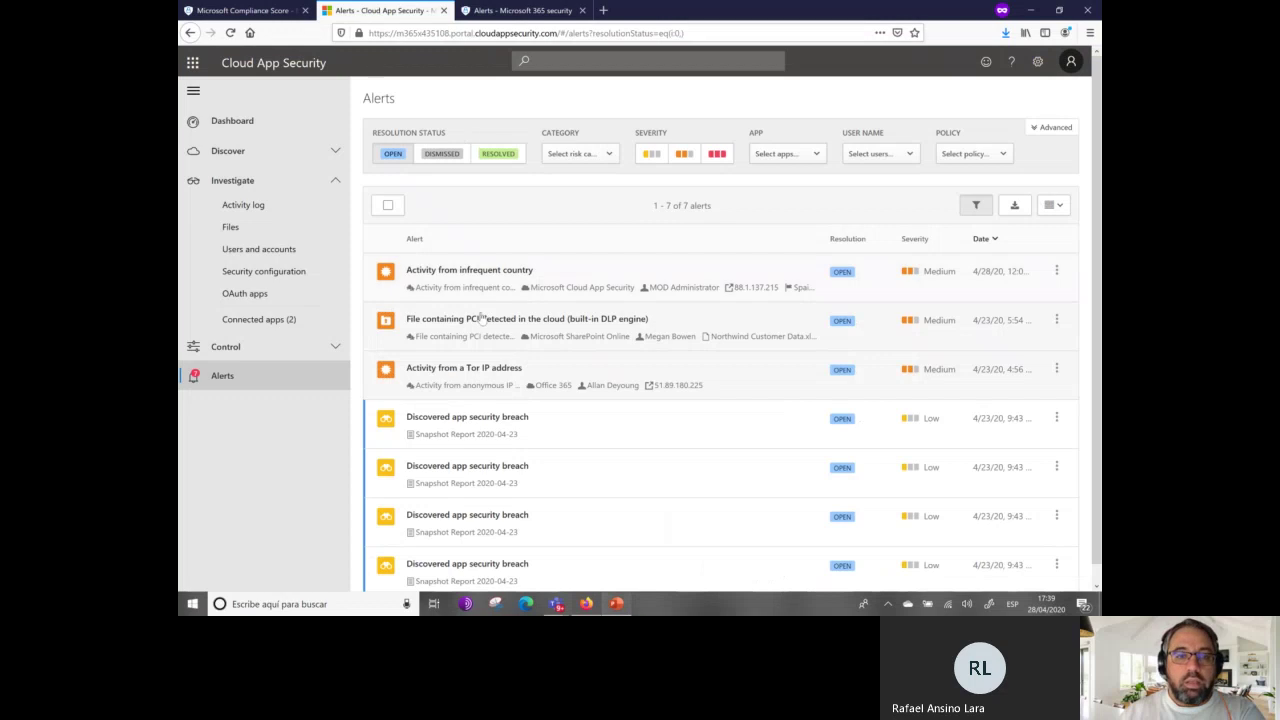
Open the Tor IP address alert's full page and highlight its failed sign-in description and affected user.
click(715, 376)
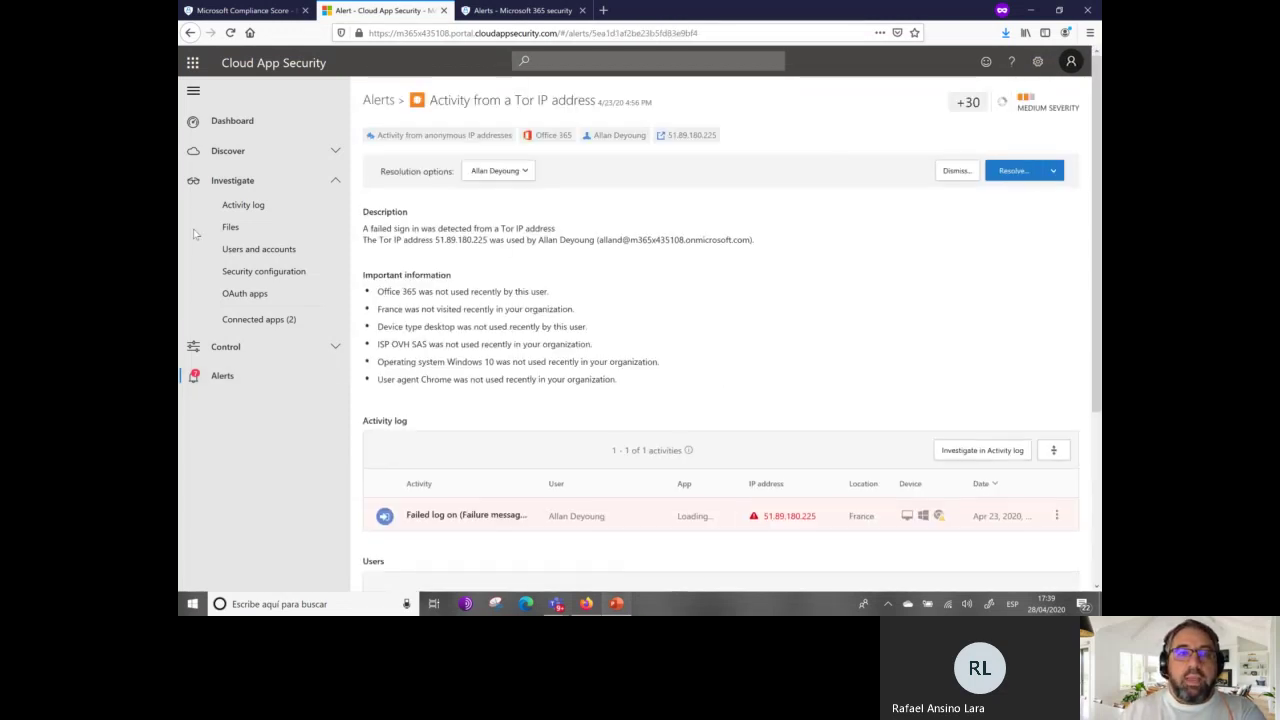
click(300, 270)
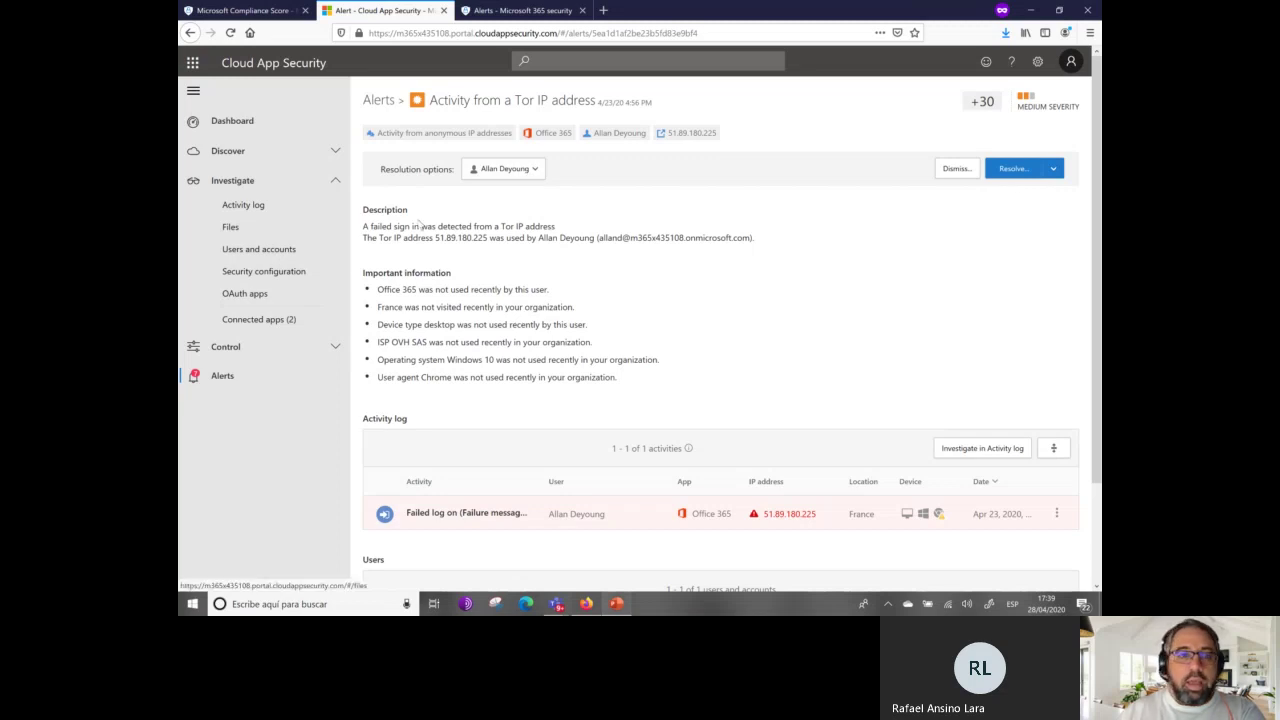
drag(394, 226, 362, 207)
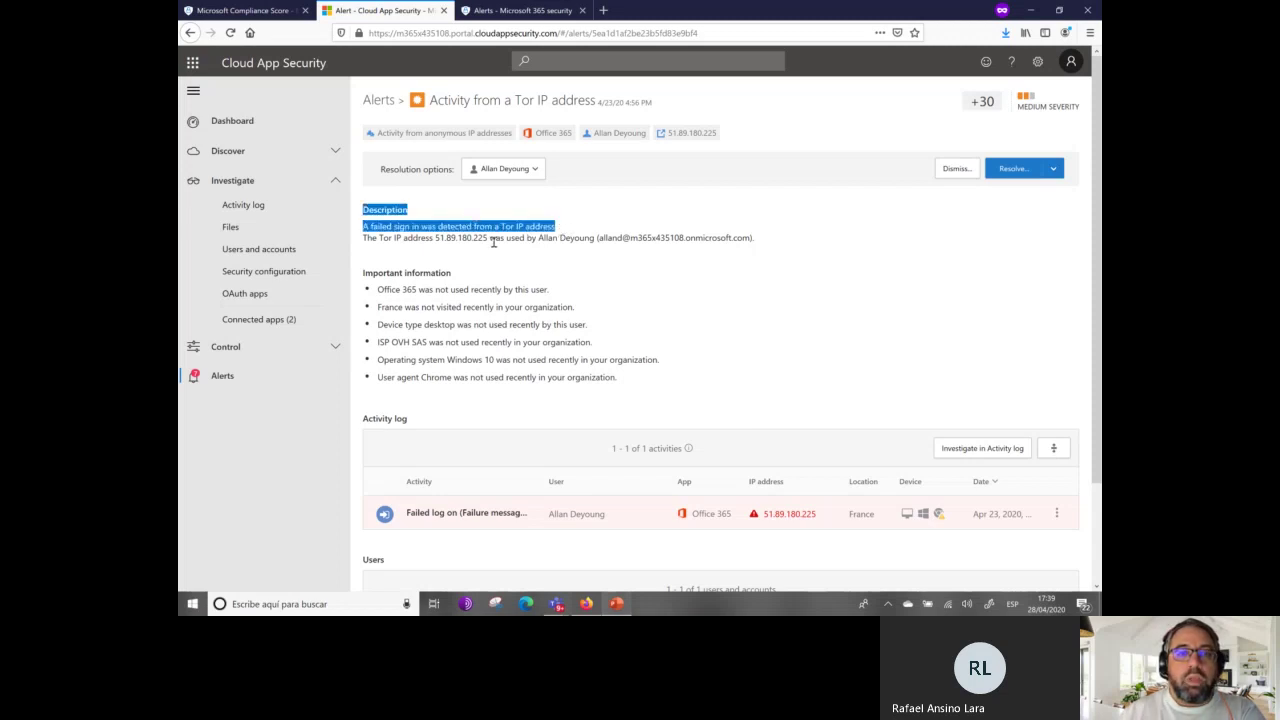
click(365, 244)
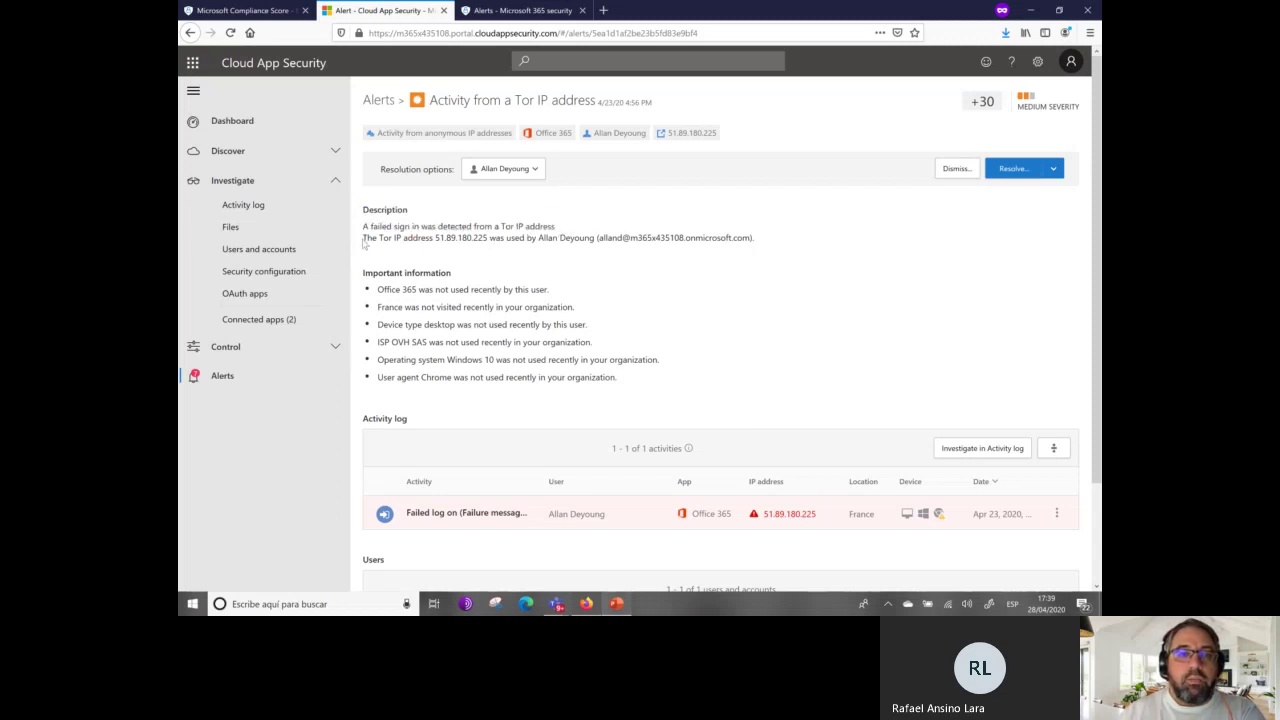
double_click(467, 240)
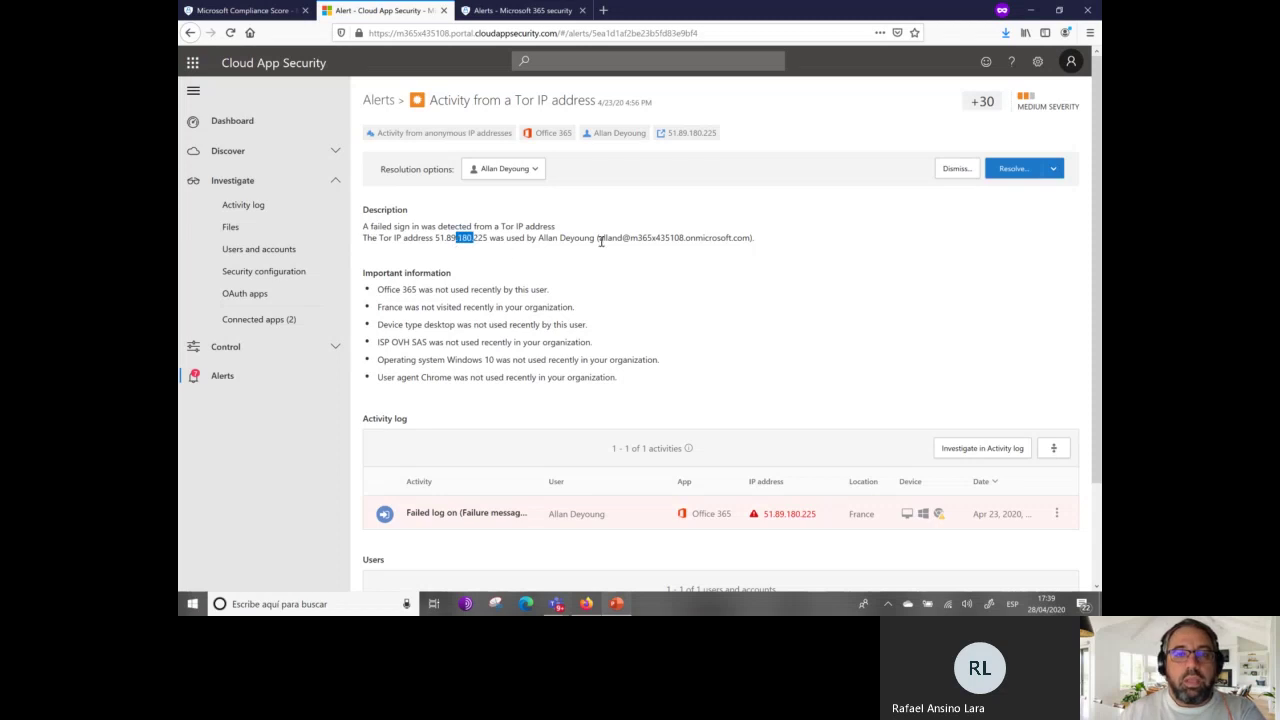
drag(548, 238, 751, 238)
Highlight the unusual-activity signals: Office 365 unused, France, desktop device, ISP OVH SAS, Windows 10.
drag(568, 290, 376, 291)
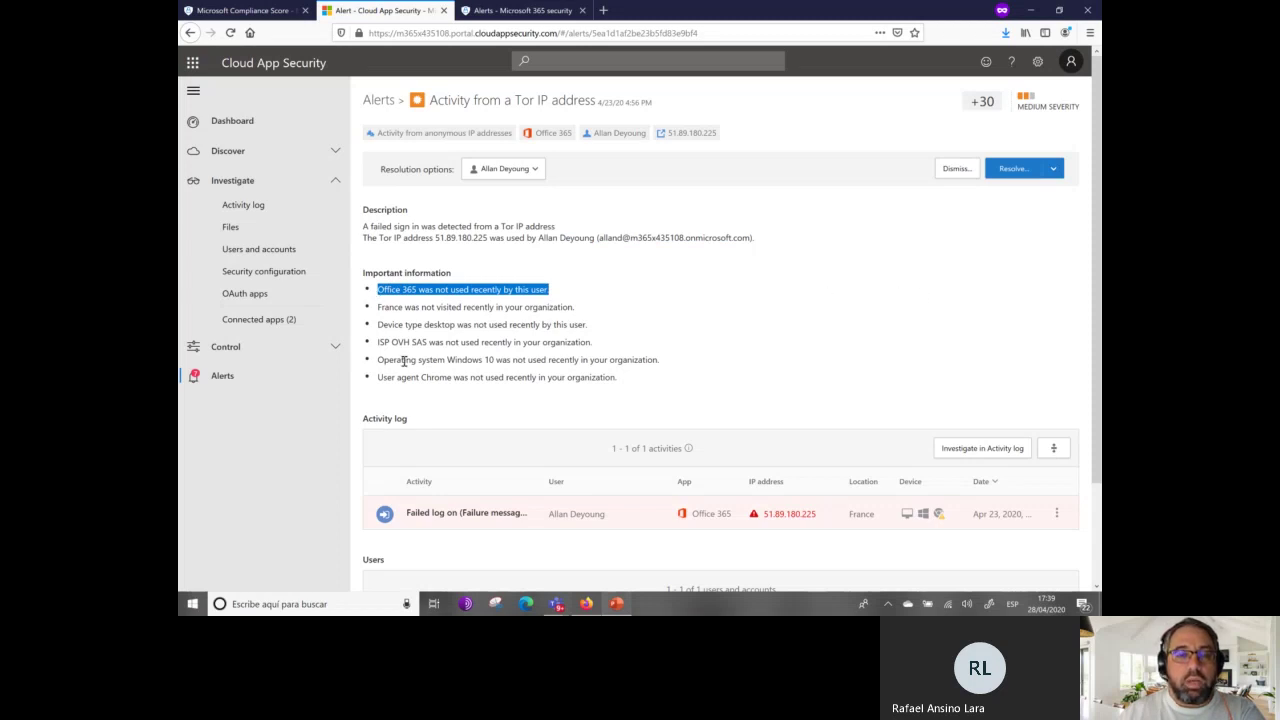
drag(385, 306, 591, 306)
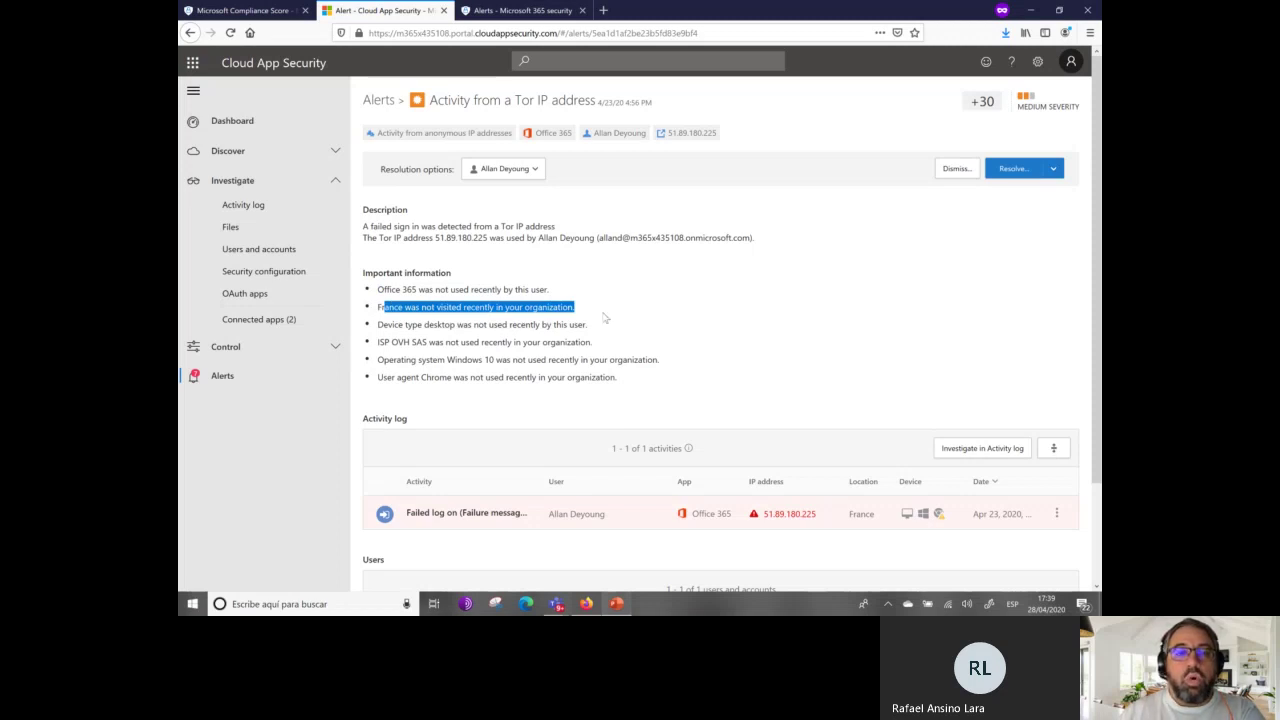
drag(391, 325, 656, 338)
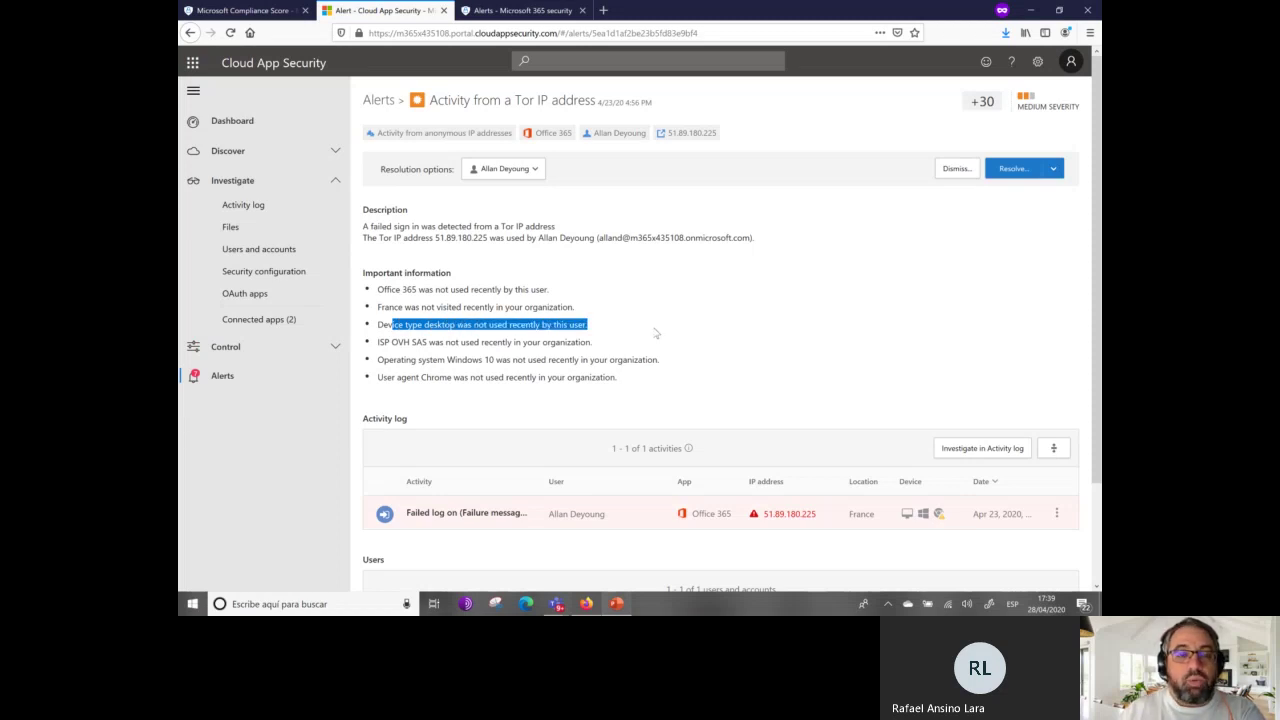
scroll(656, 338, down, 3)
drag(435, 226, 642, 233)
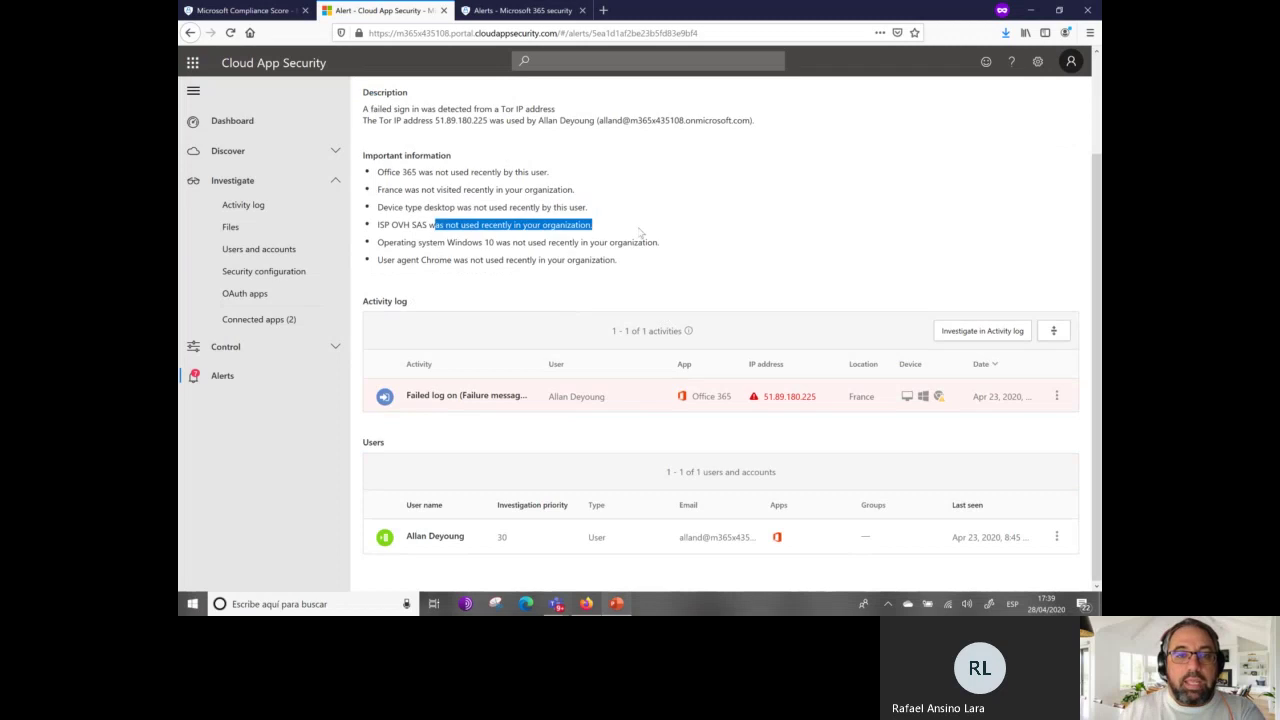
click(380, 242)
drag(380, 242, 802, 254)
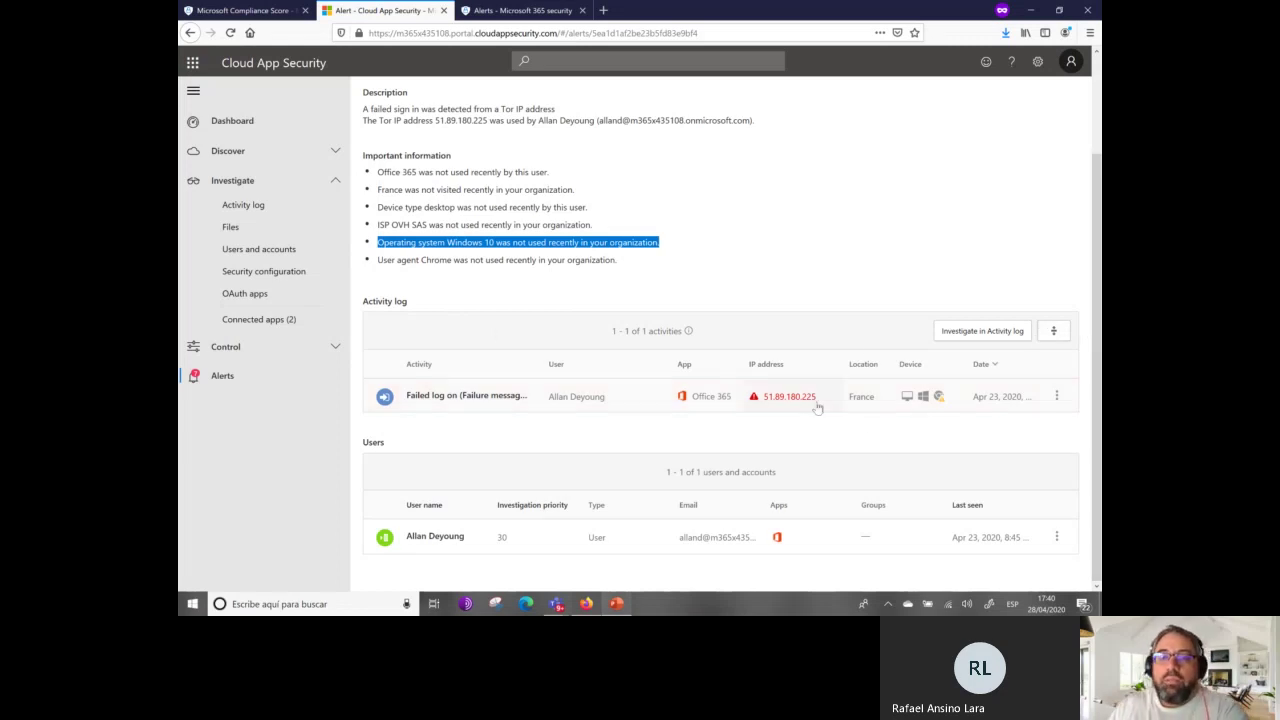
scroll(640, 290, up, 2)
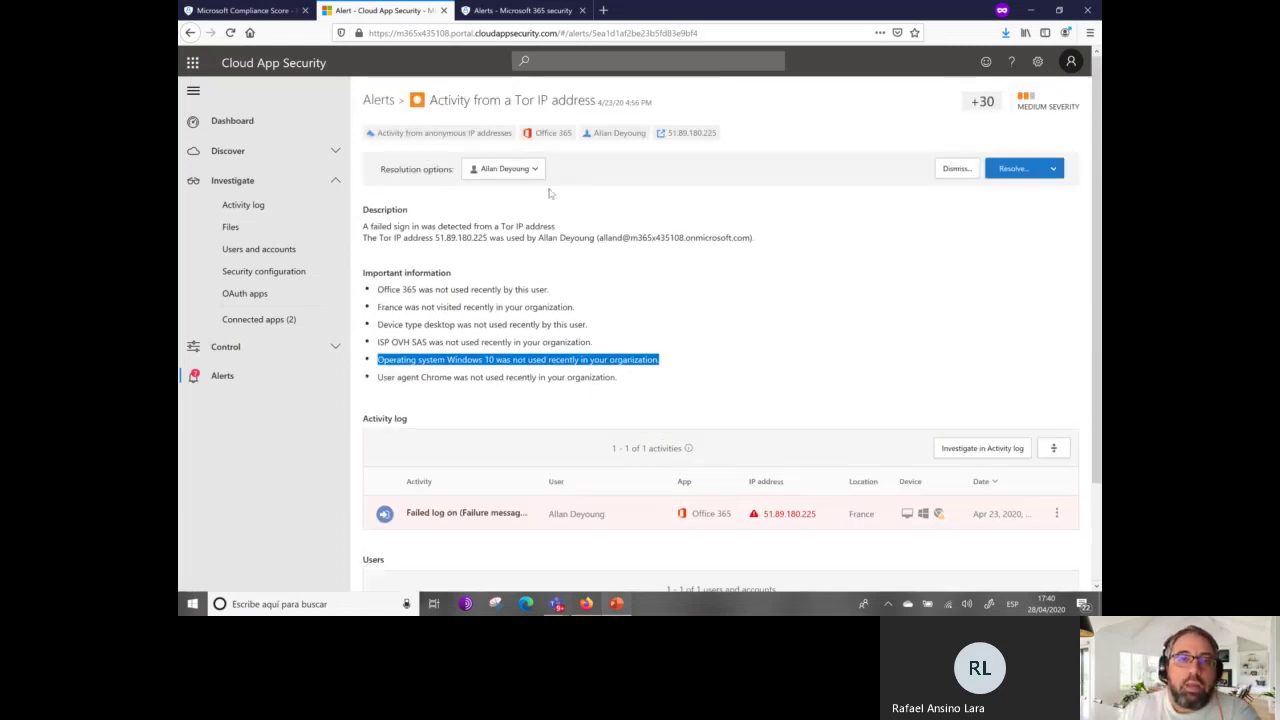
View the affected user's related alerts, showing only the Tor IP alert, then return to its page.
click(536, 170)
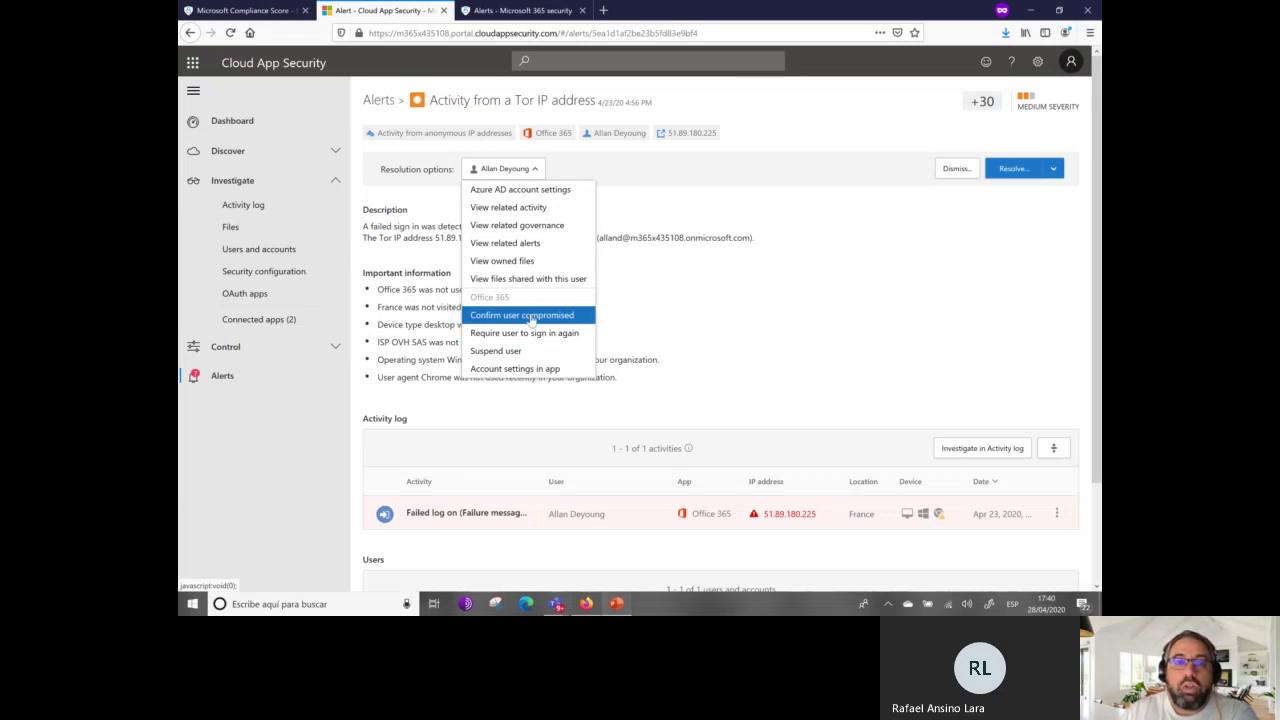
click(540, 245)
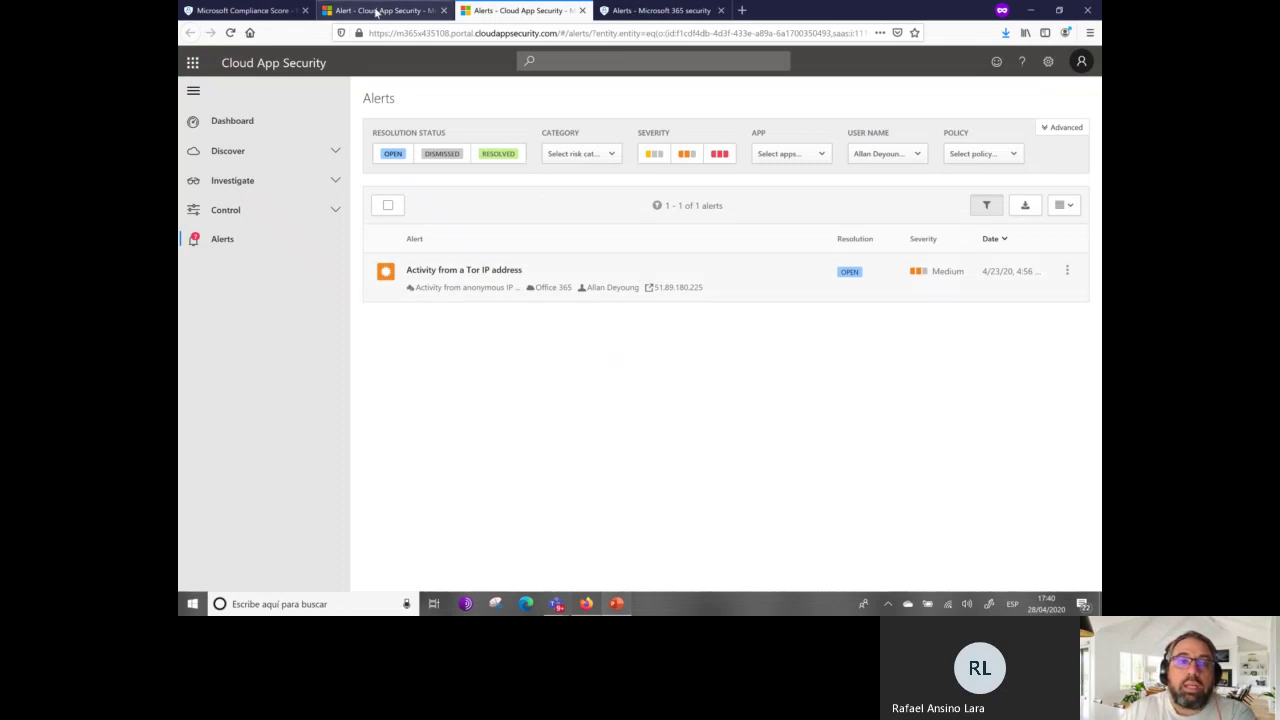
click(377, 12)
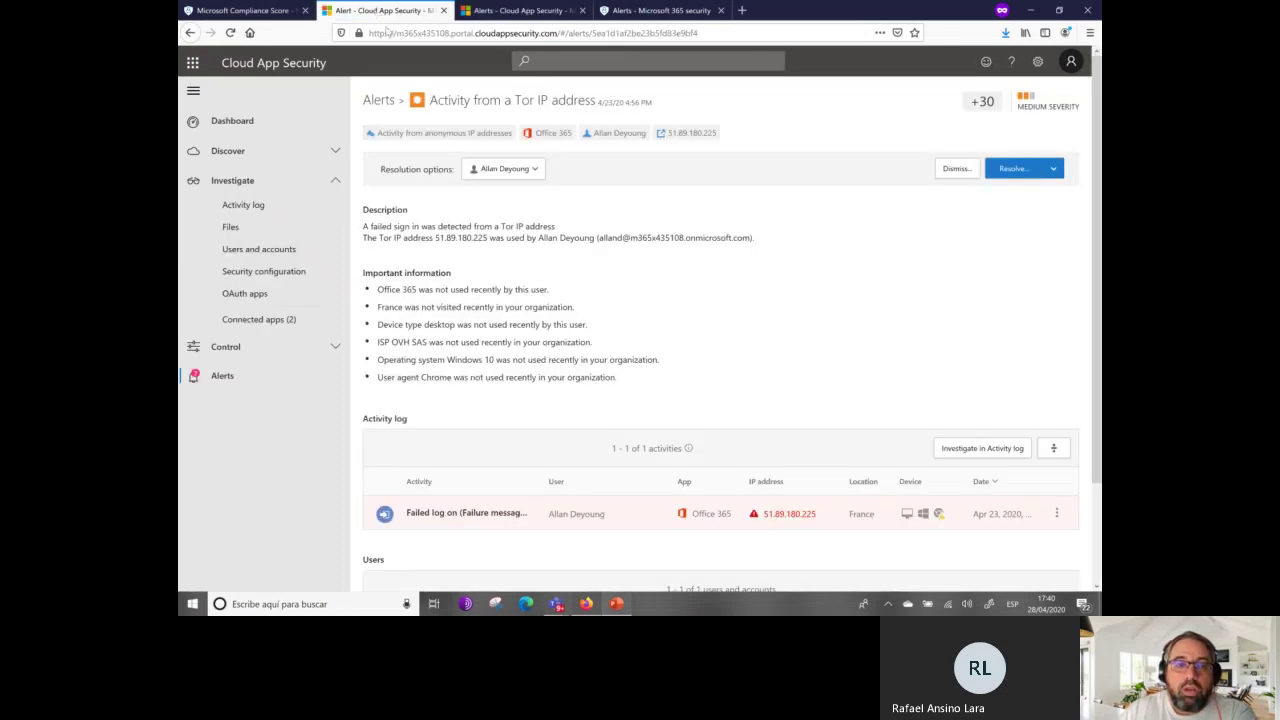
Open the affected user's Azure AD profile in the Azure portal, then reopen the alert's user actions.
click(530, 169)
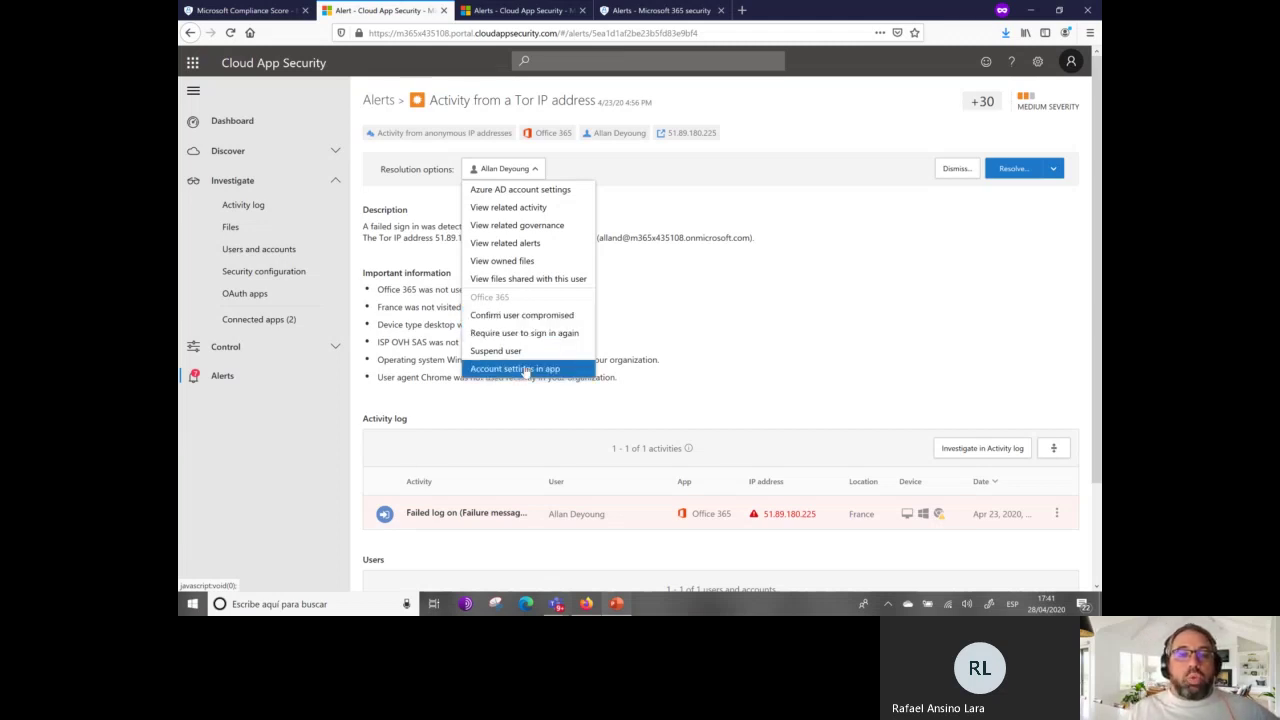
click(551, 192)
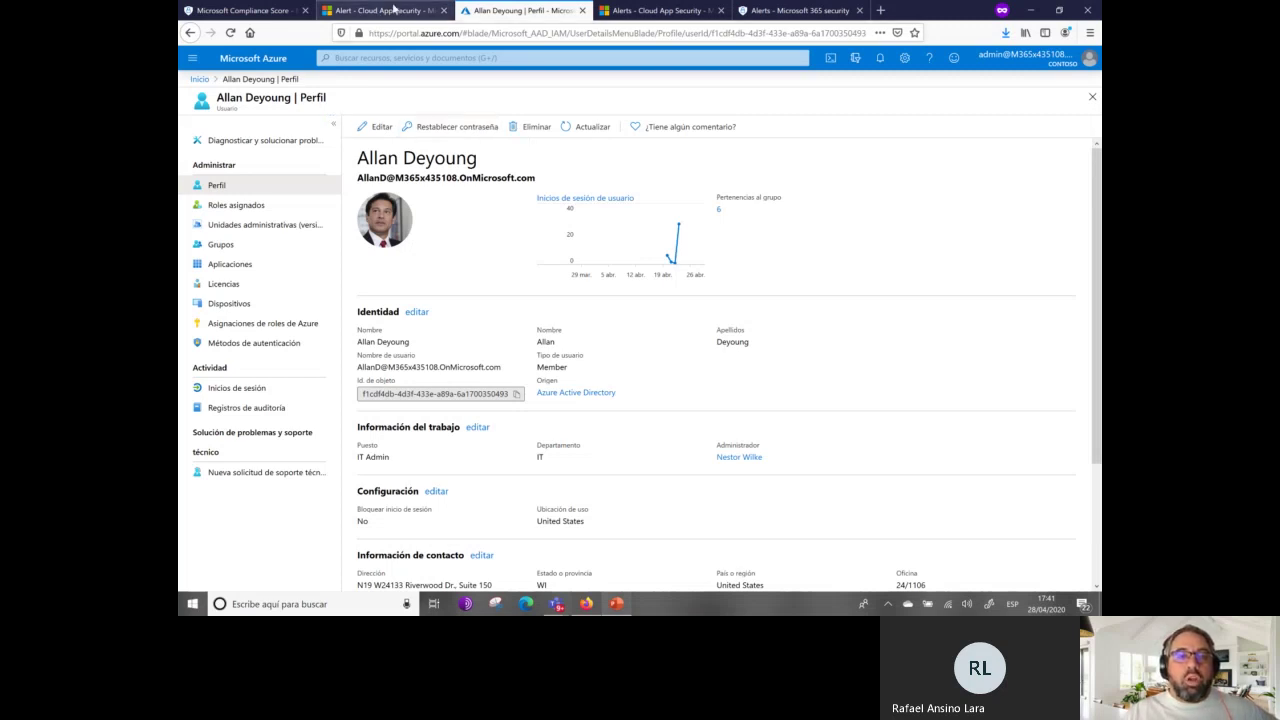
click(394, 9)
click(530, 170)
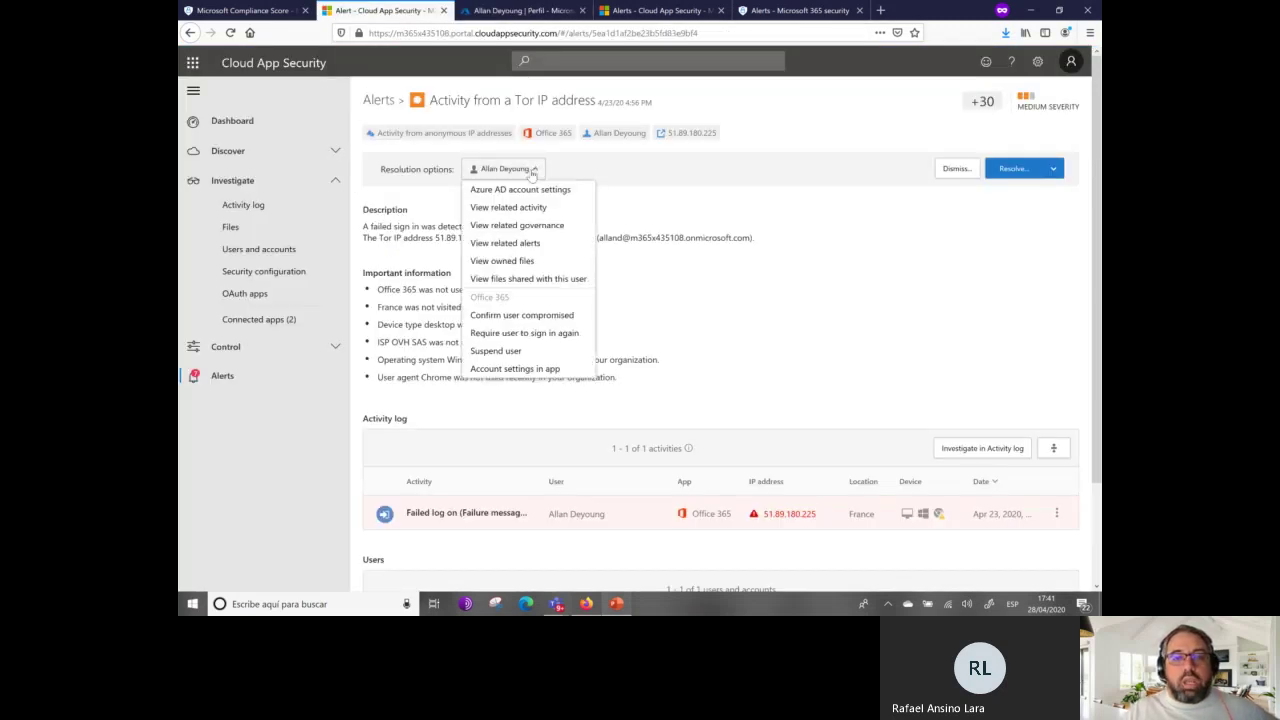
Suspend the affected user in Office 365 and go back to the 7 open alerts.
click(496, 351)
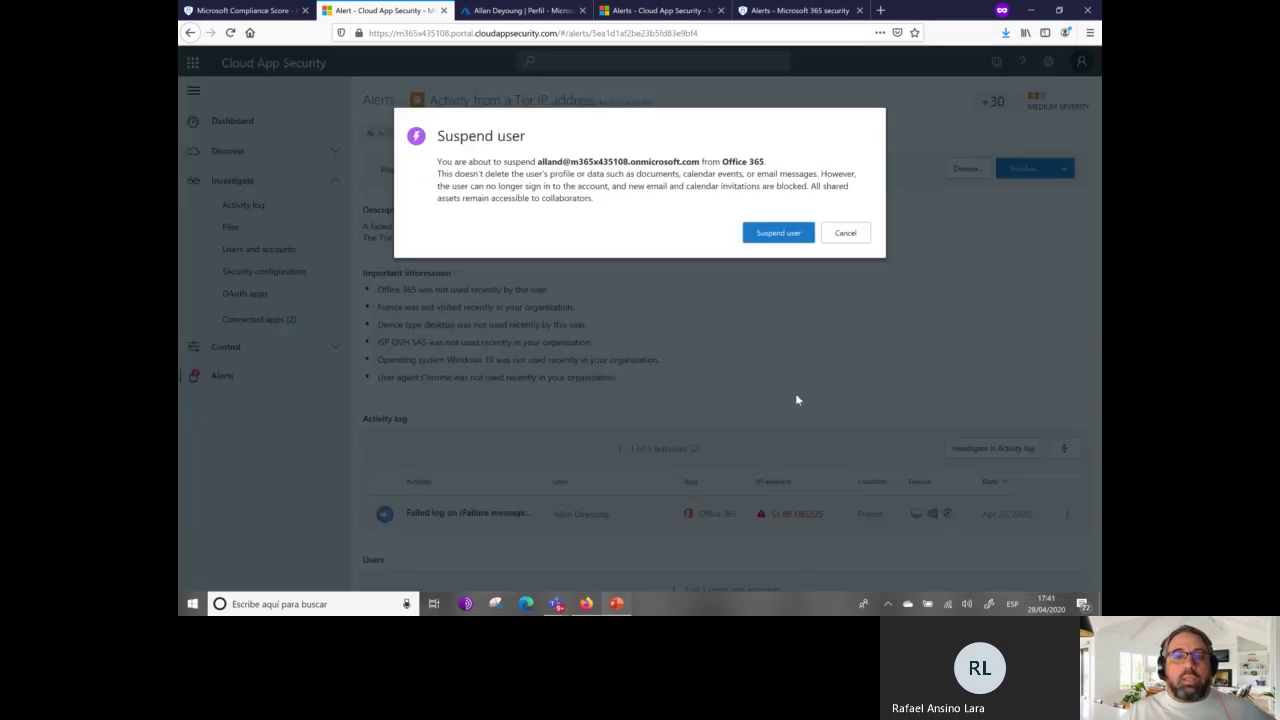
click(787, 231)
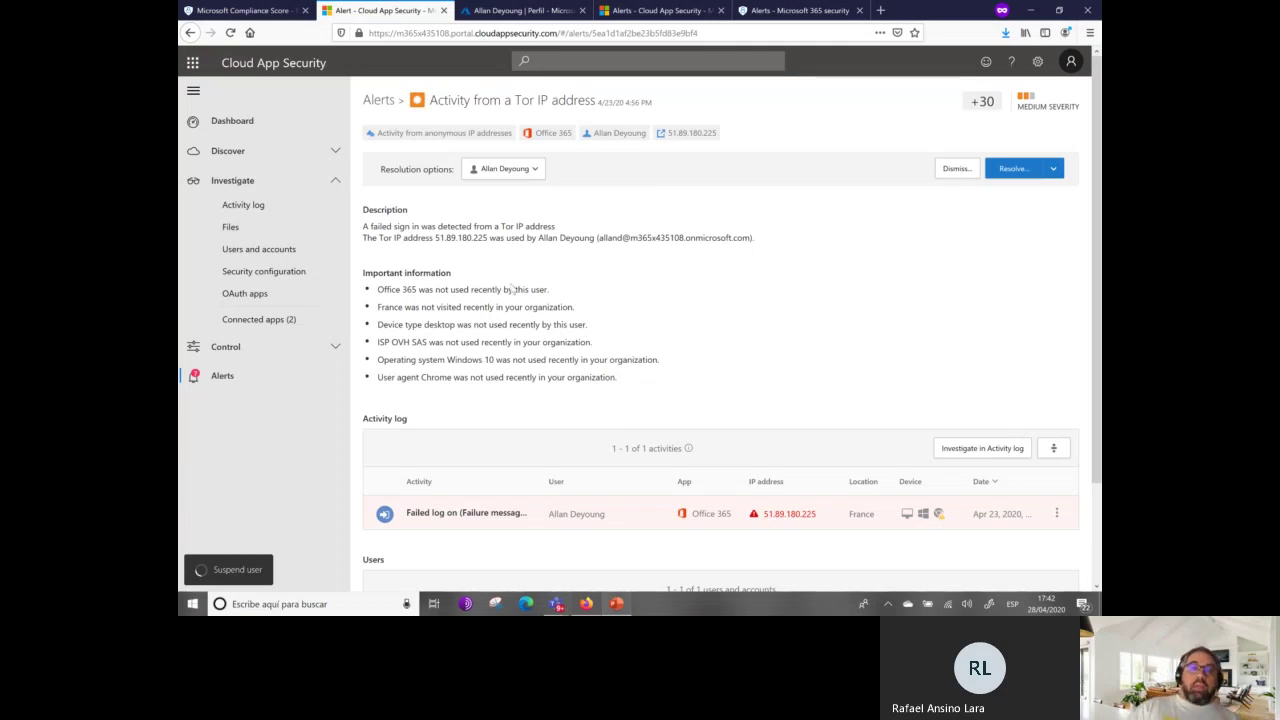
drag(550, 289, 390, 272)
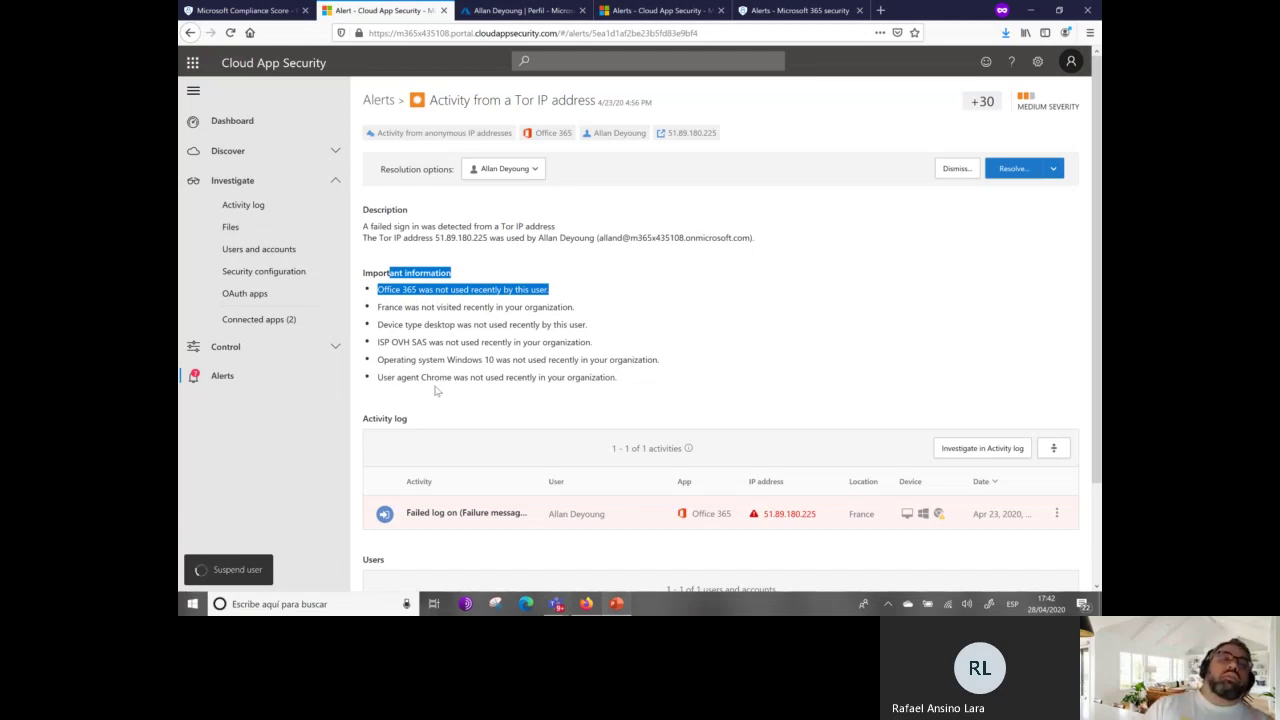
click(240, 380)
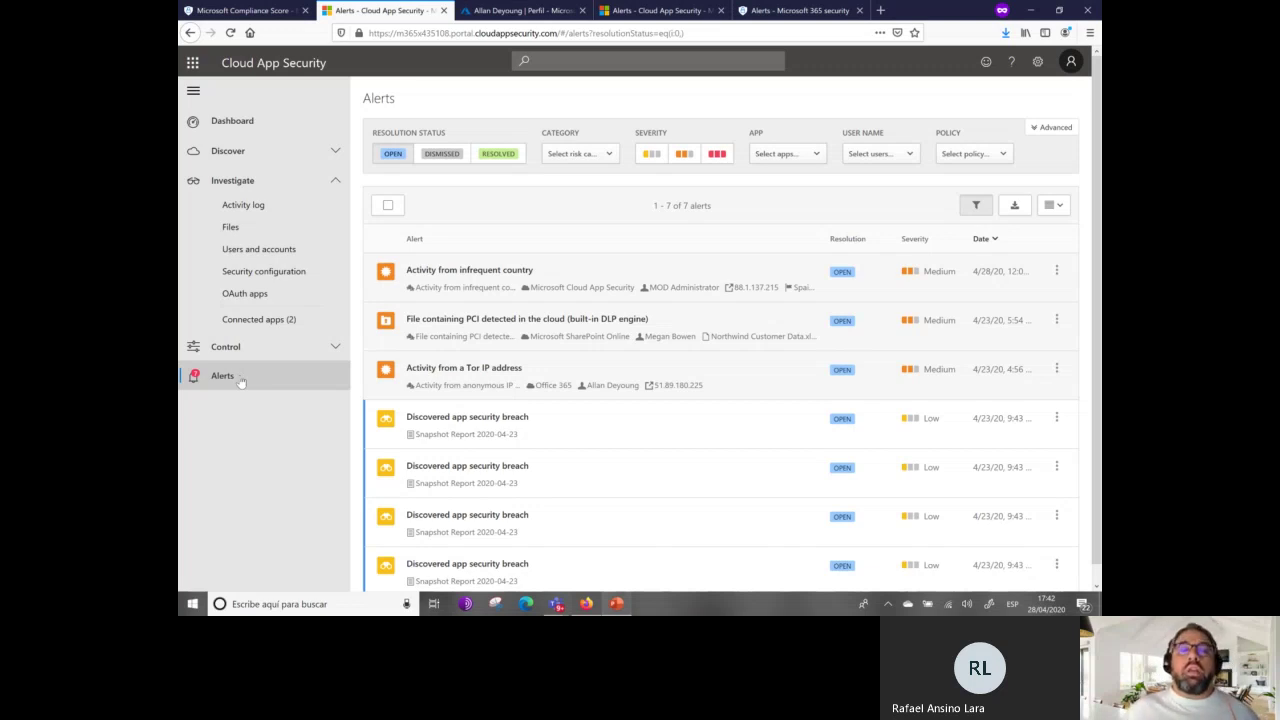
Resolve the Tor IP address alert with the comment 'mnbmbjb', leaving 6 open alerts.
click(241, 380)
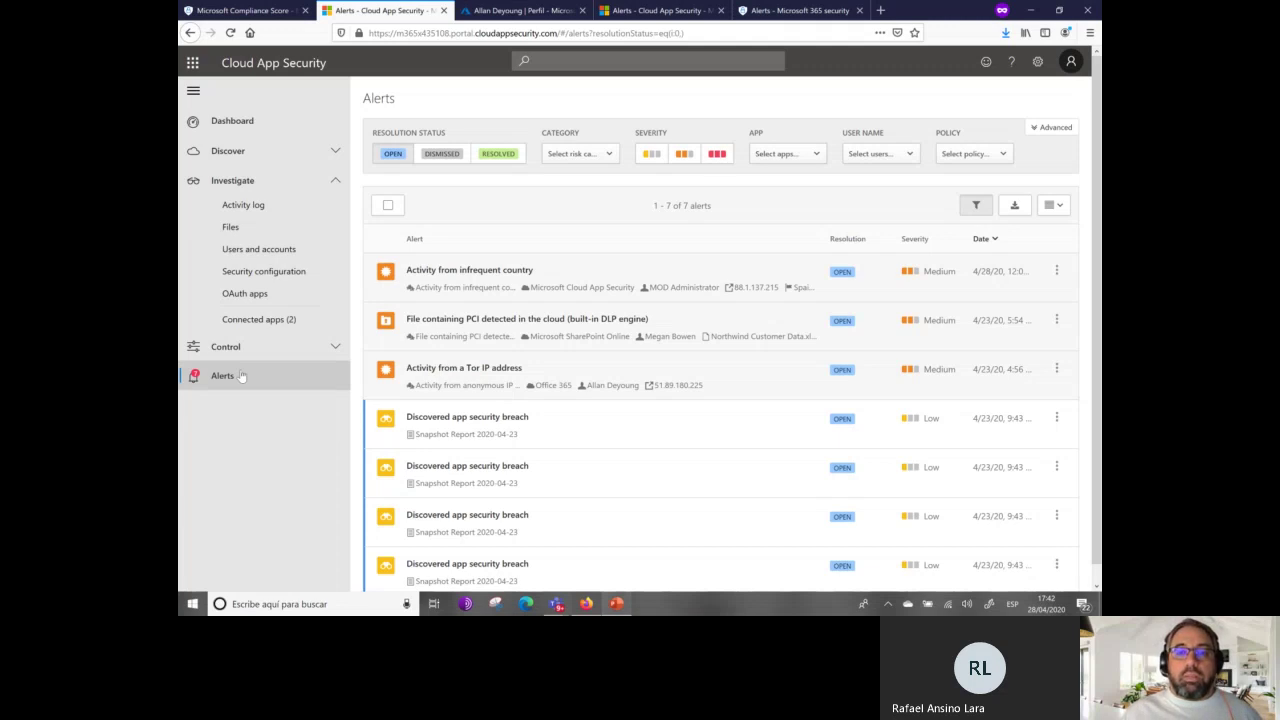
click(503, 369)
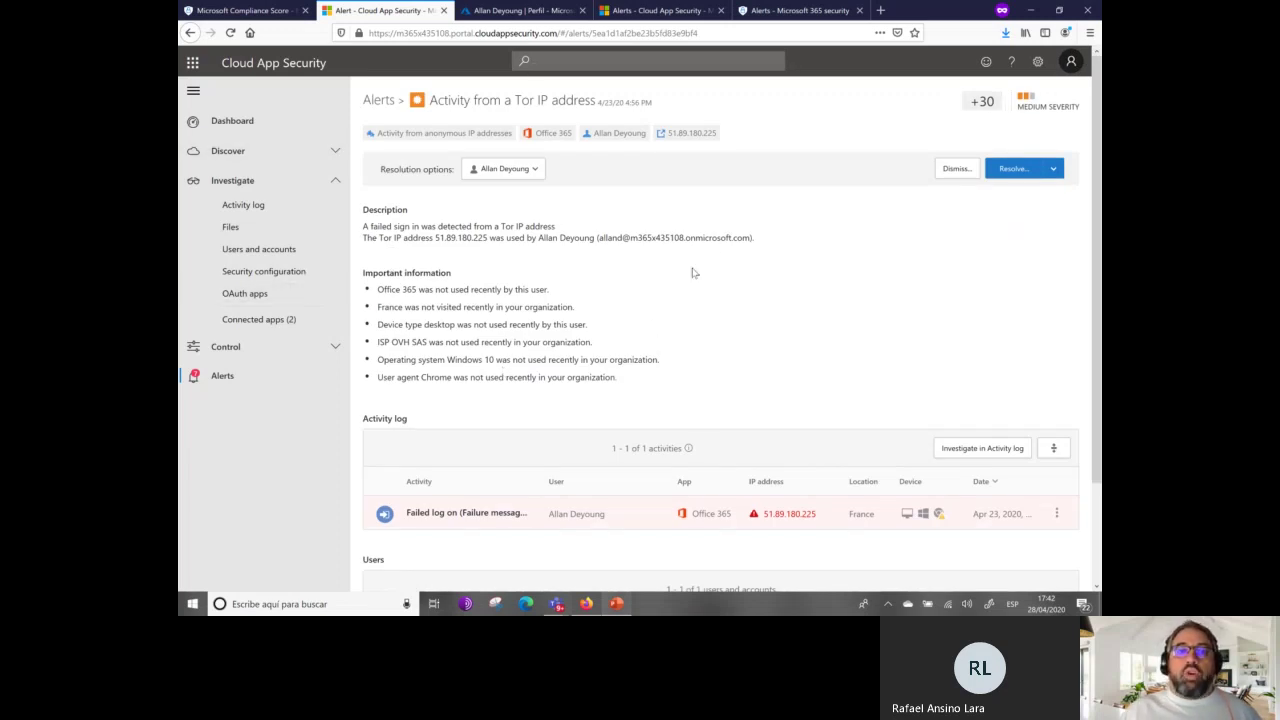
click(1055, 170)
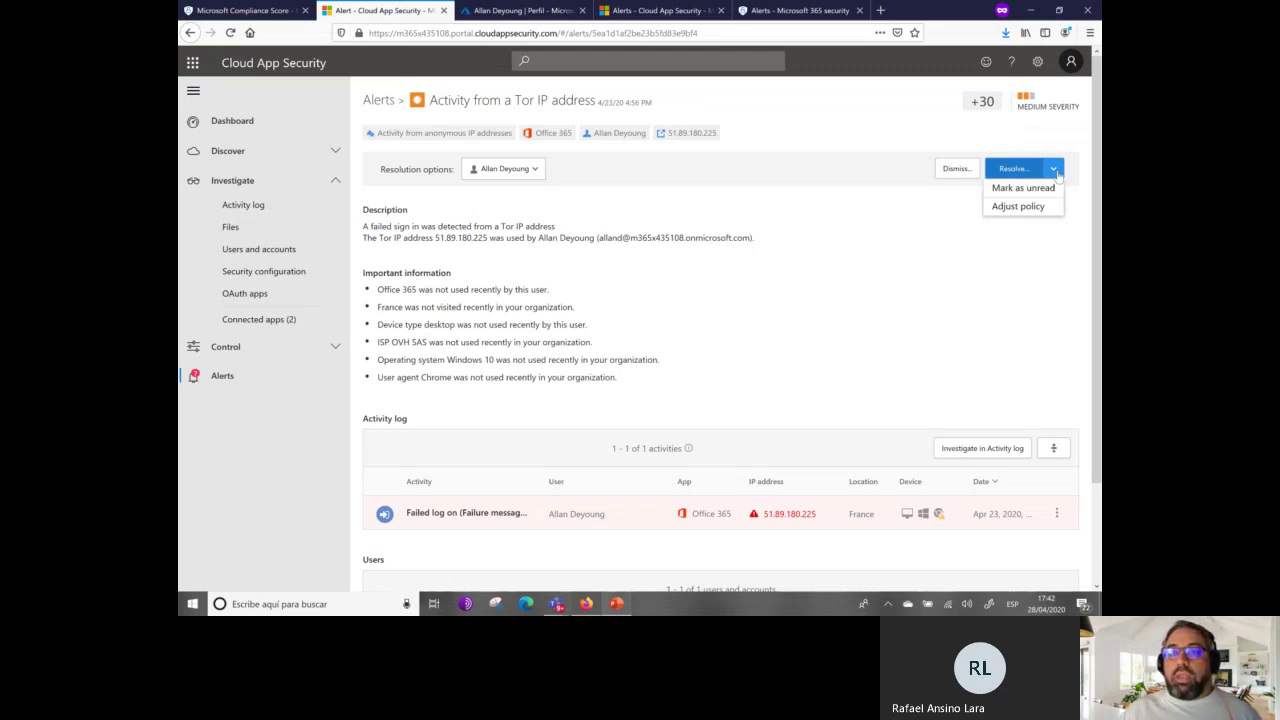
click(1016, 170)
click(657, 194)
text(mnbmbjb)
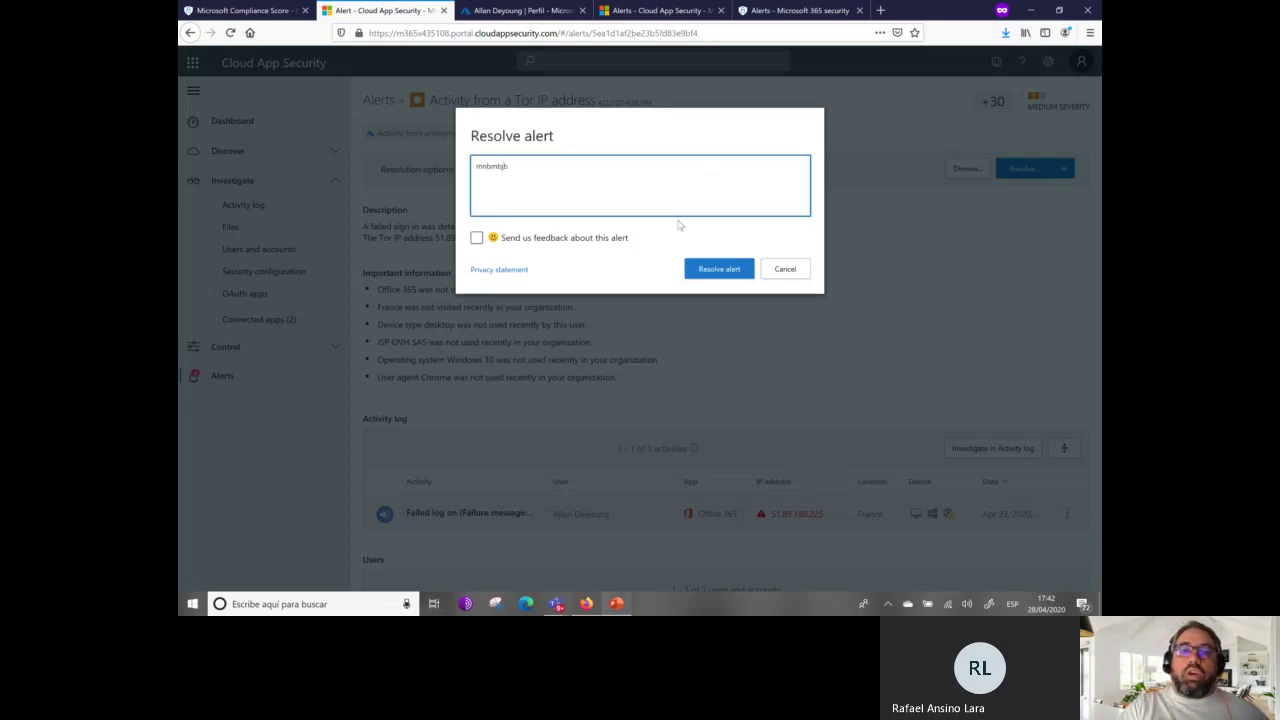
click(715, 270)
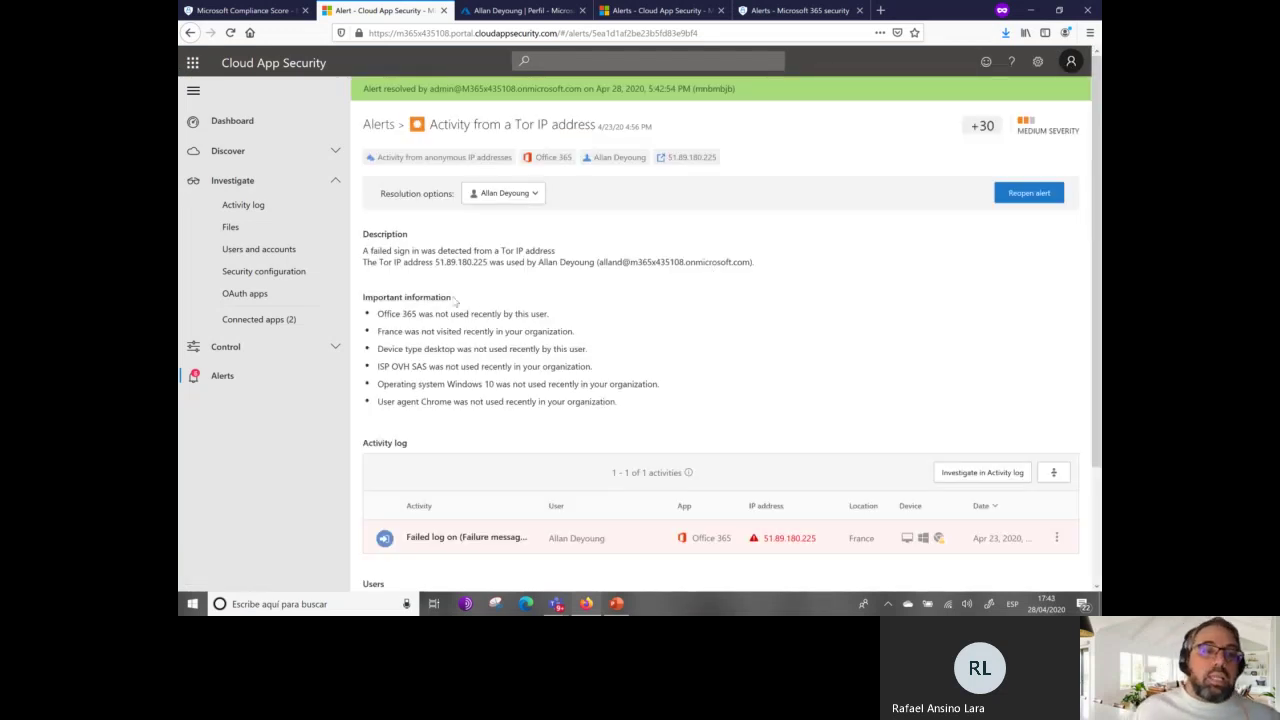
click(265, 373)
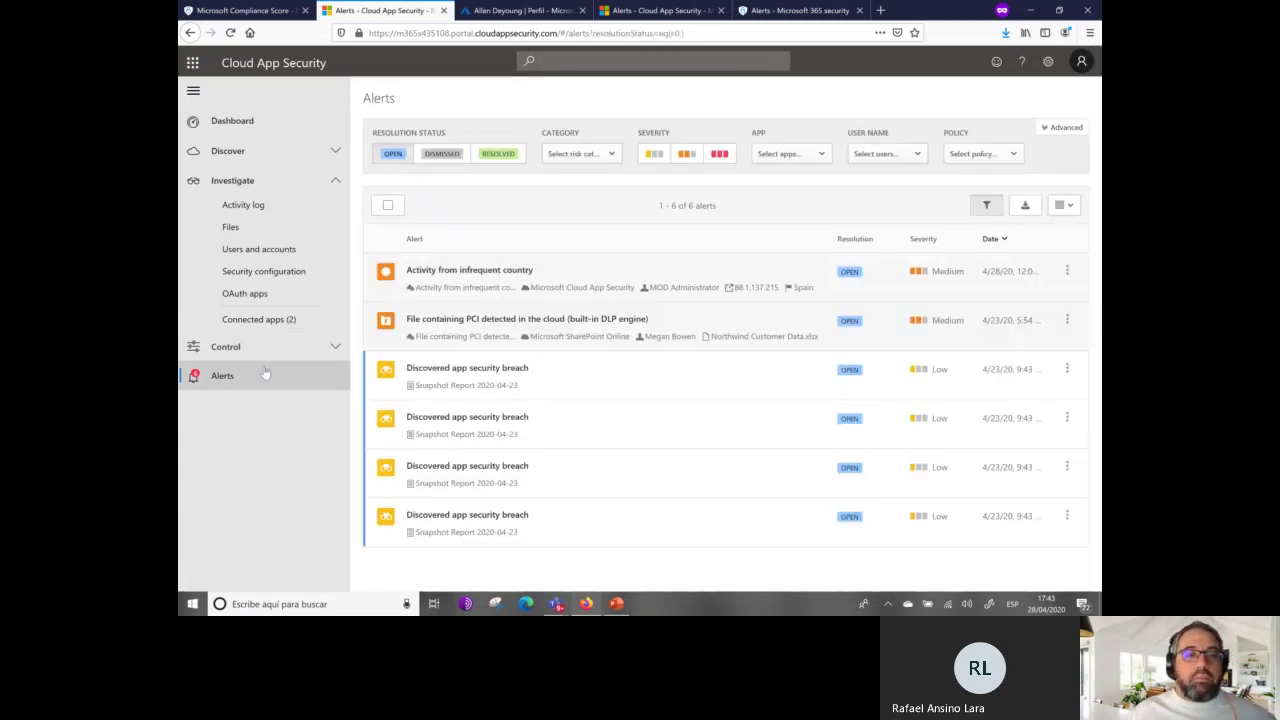
click(256, 349)
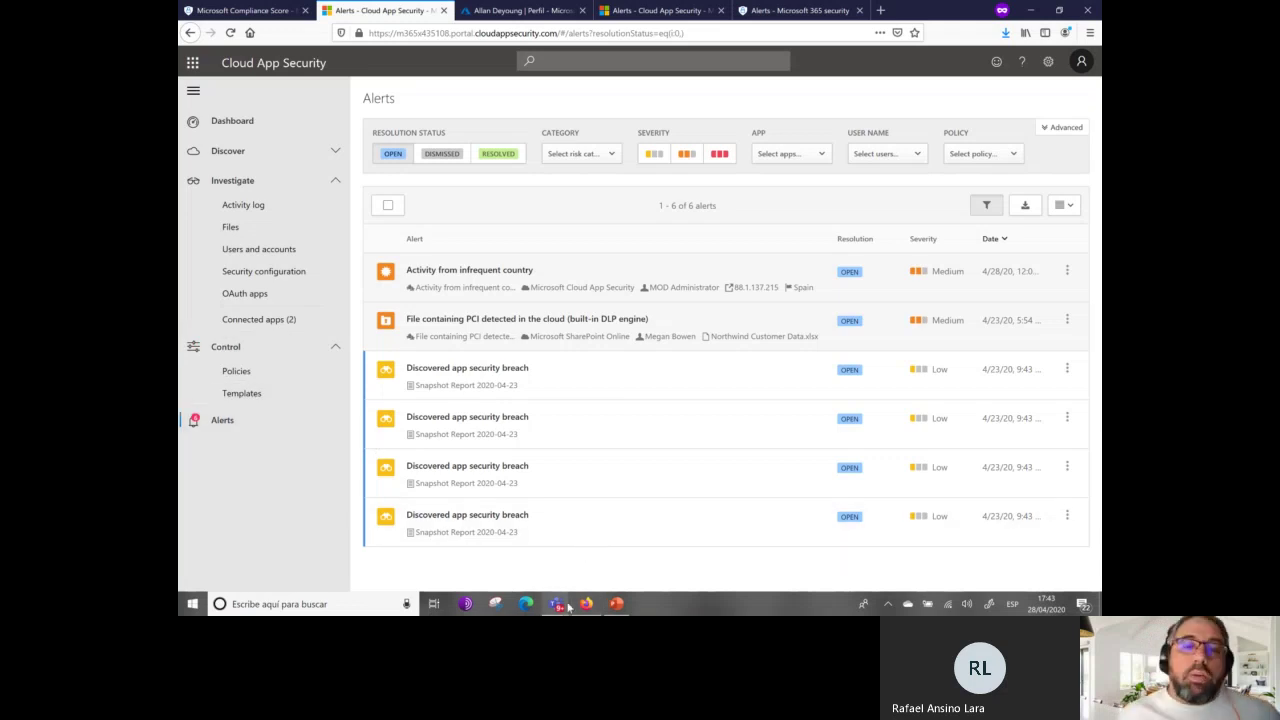
Present from the Malware Detection slide, advance past OAuth permissions to the DEMO slide, then exit.
click(616, 604)
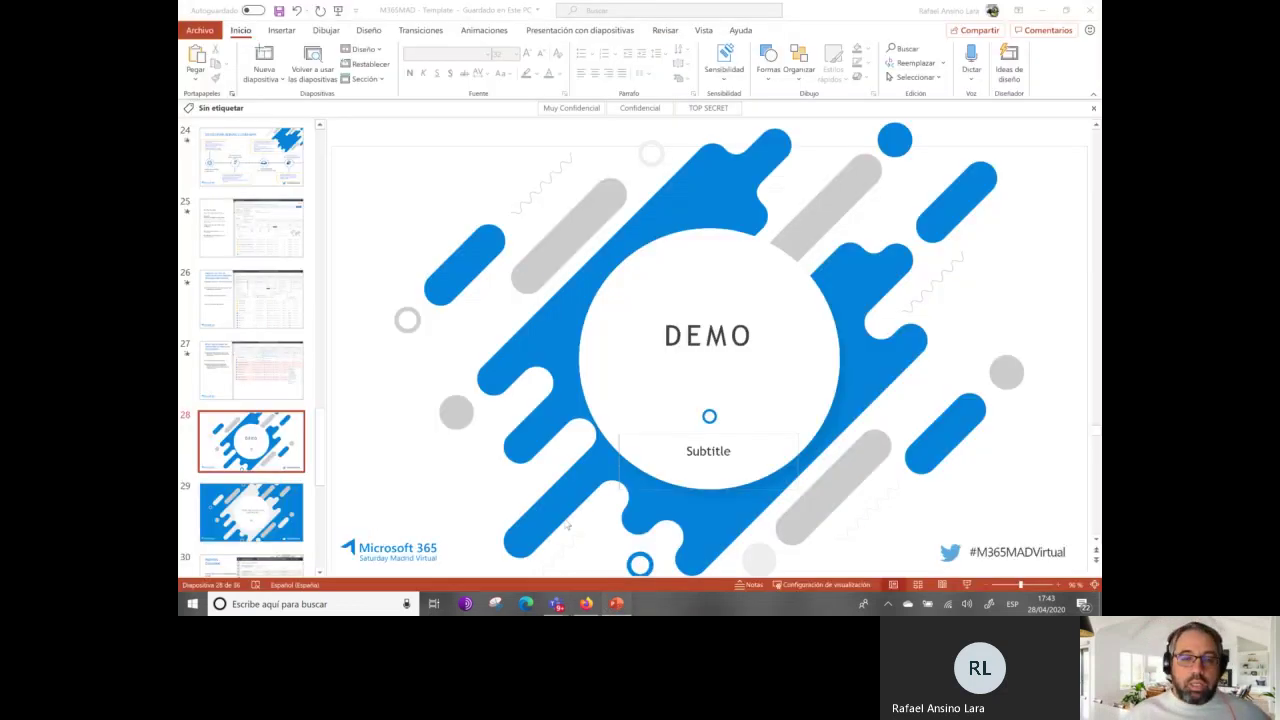
scroll(566, 526, down, 1)
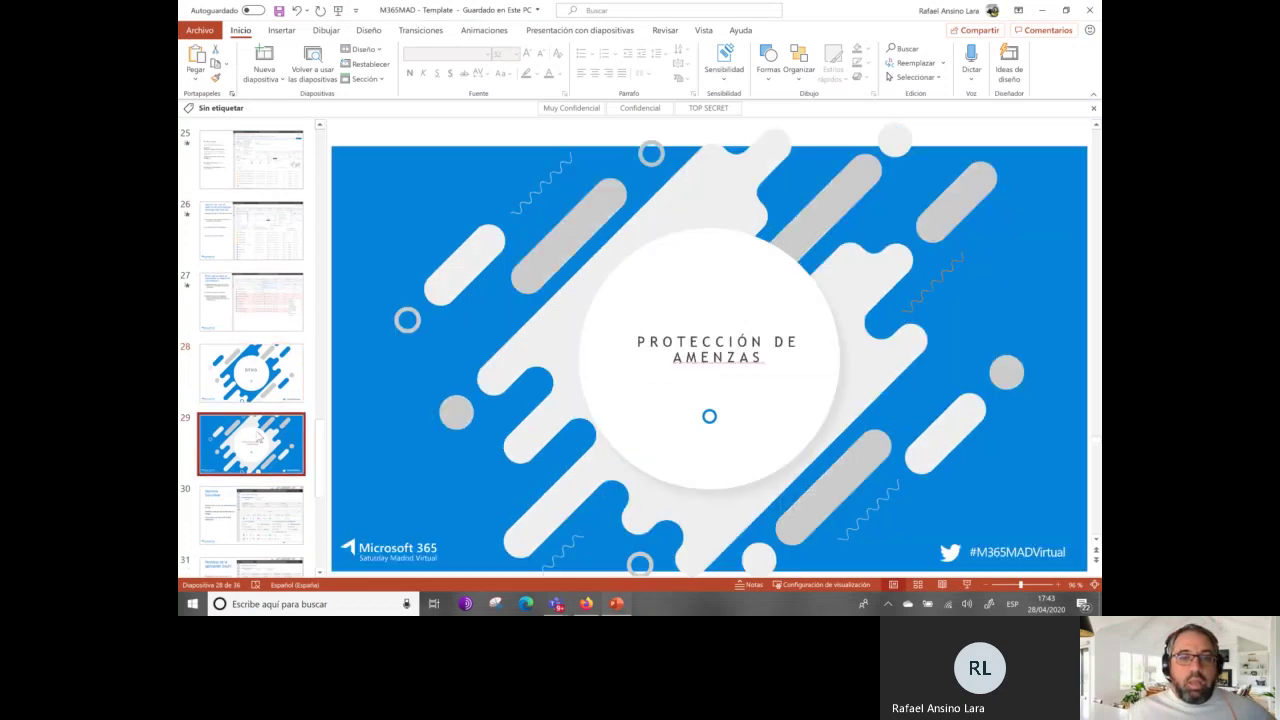
scroll(258, 438, down, 1)
click(261, 431)
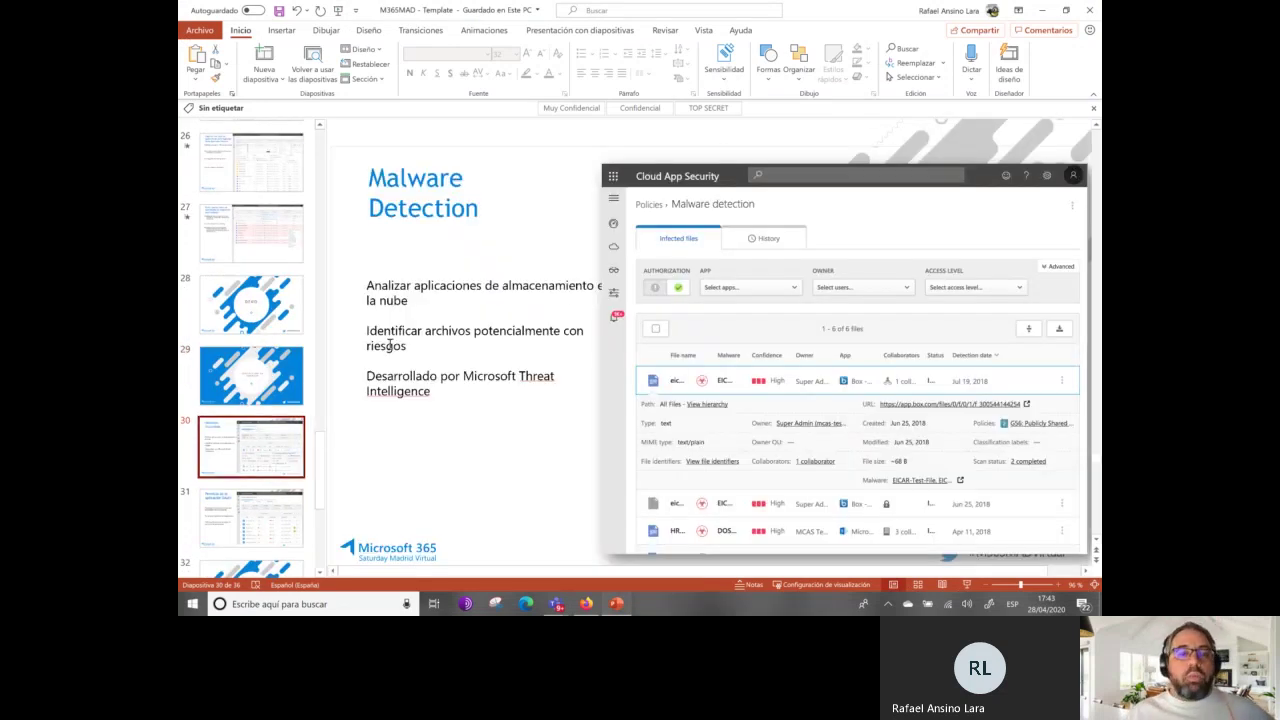
click(966, 584)
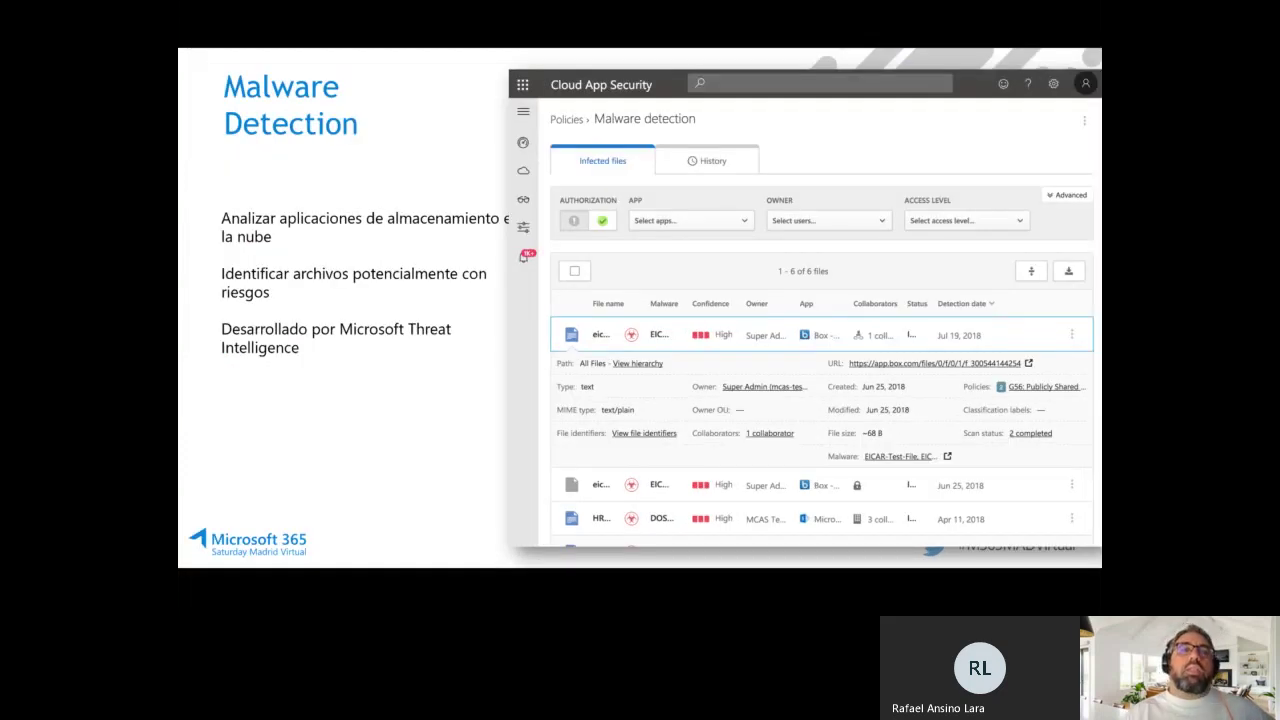
key(Right)
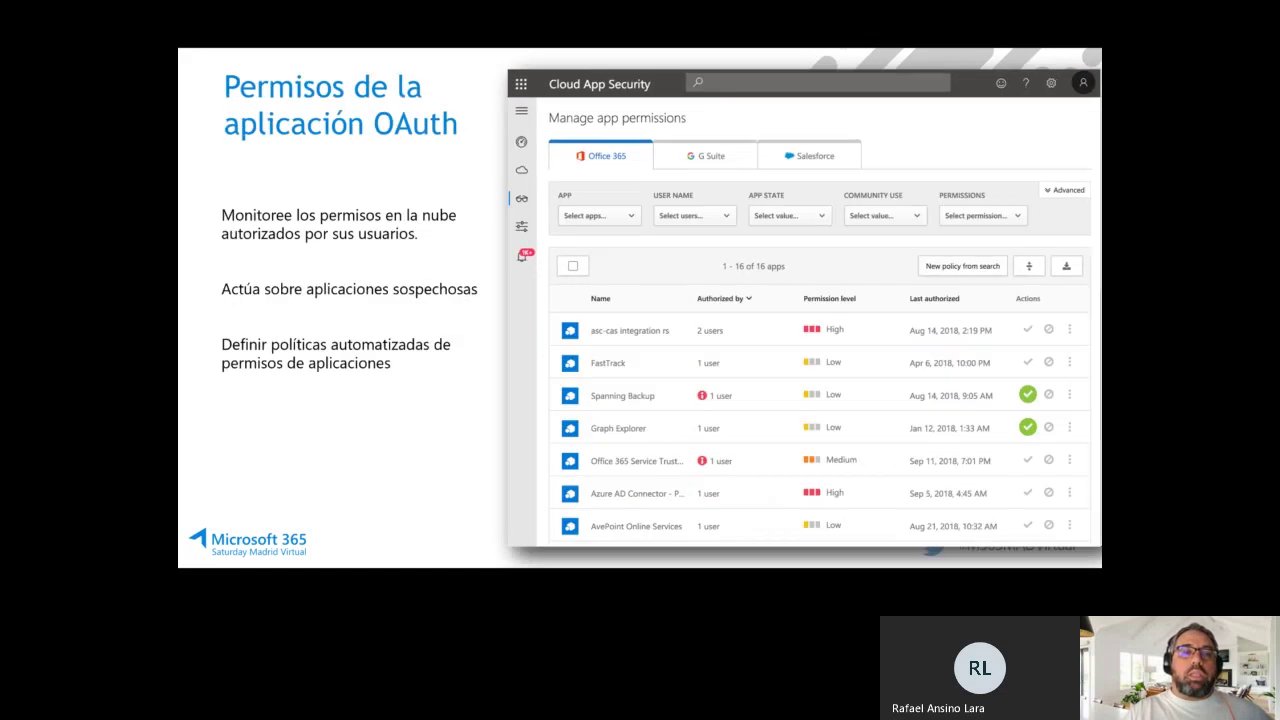
key(Right)
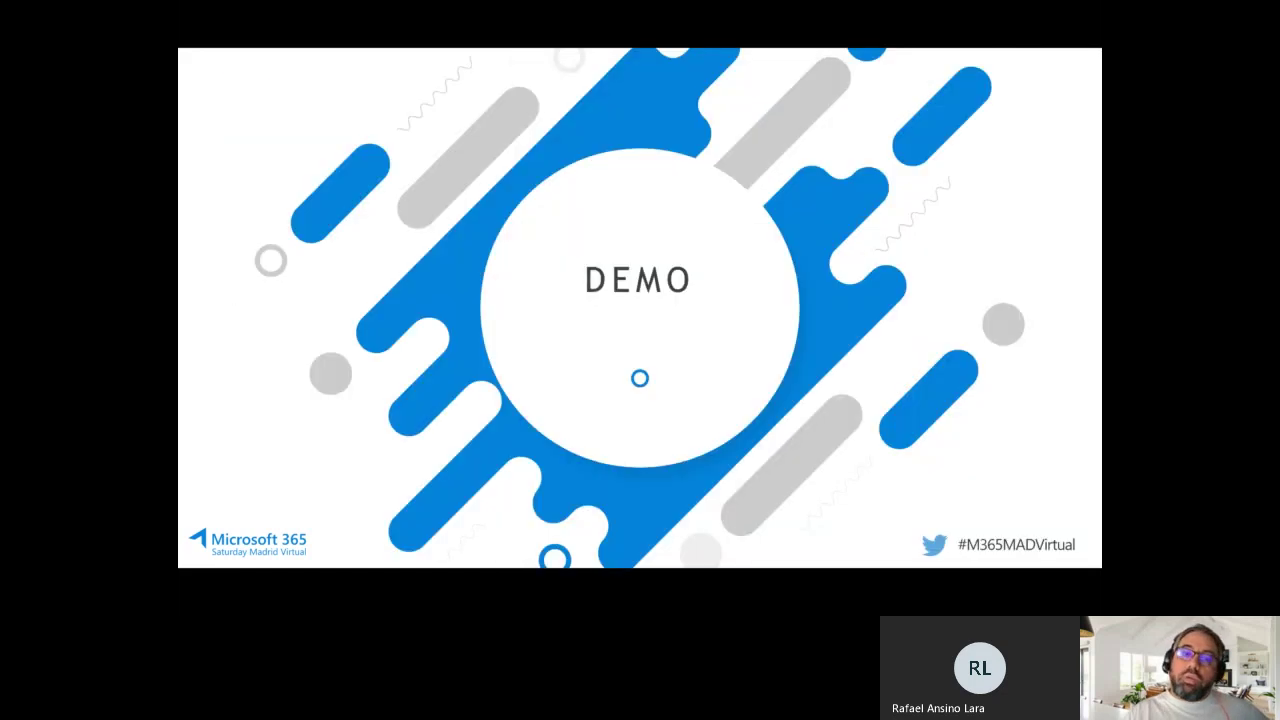
key(Escape)
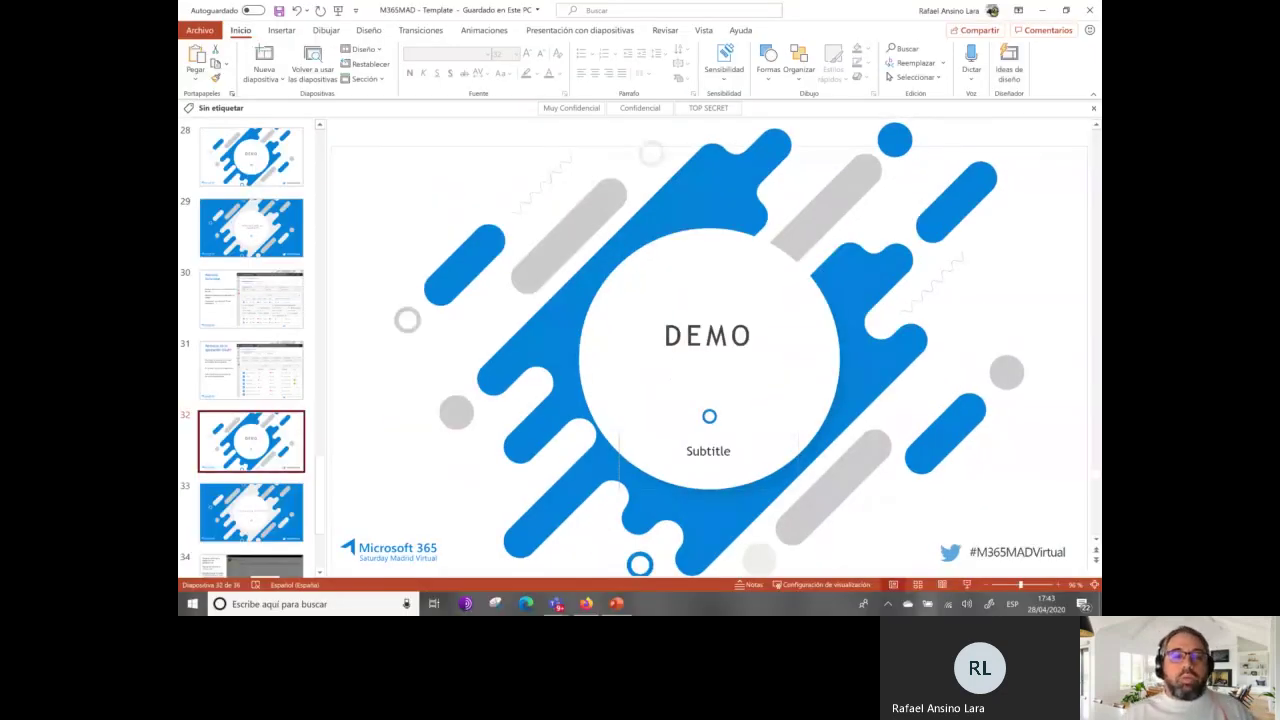
Go to Control > Policies in Cloud App Security (33 policies) and list the Create policy types.
click(590, 606)
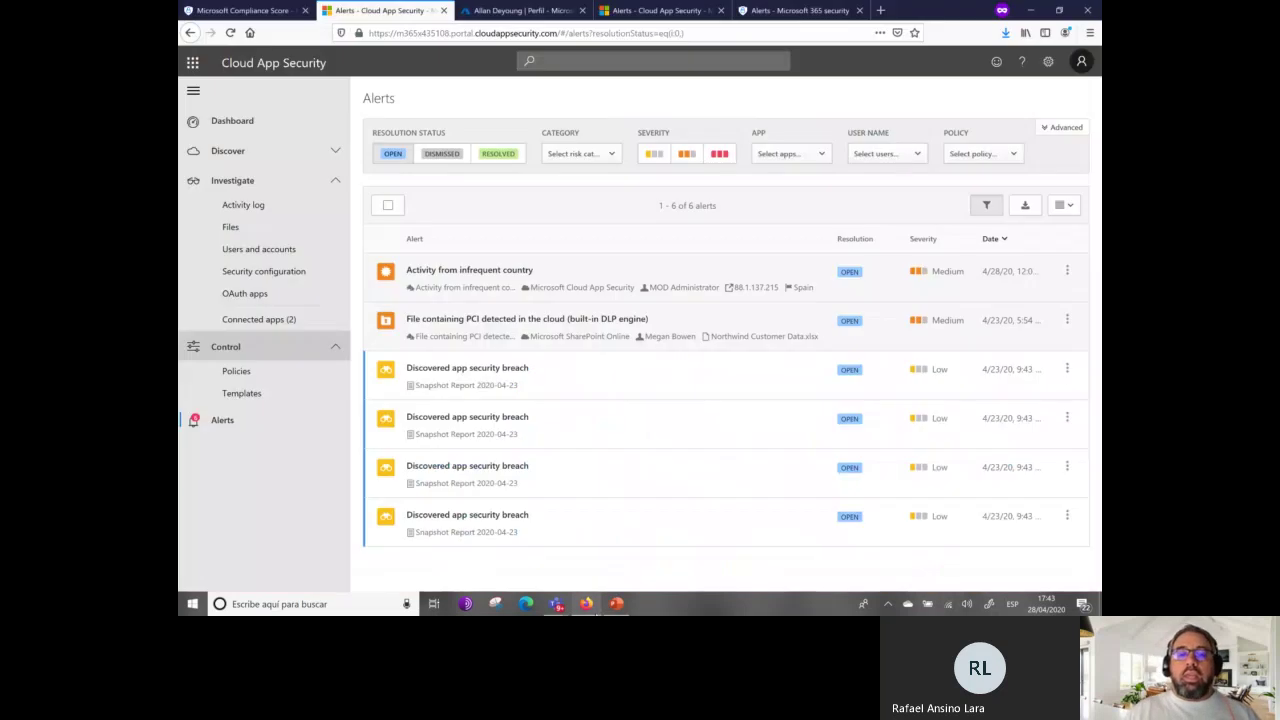
click(262, 348)
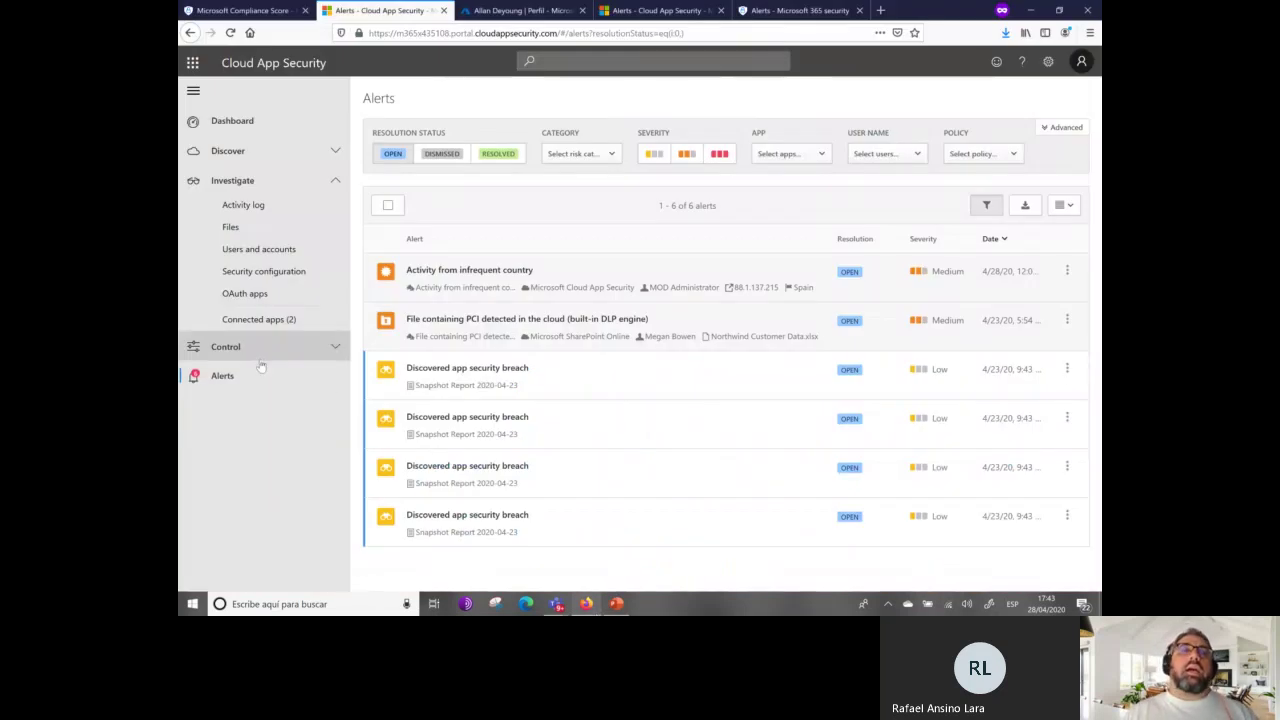
click(280, 348)
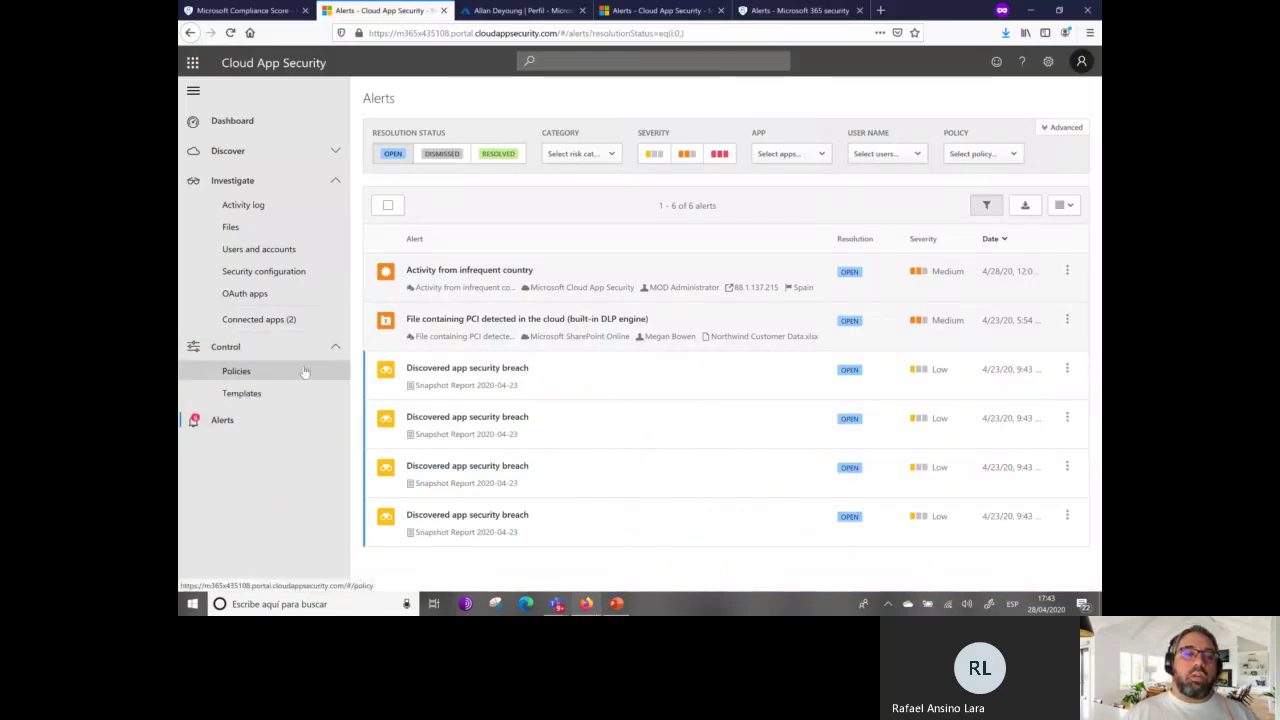
click(305, 371)
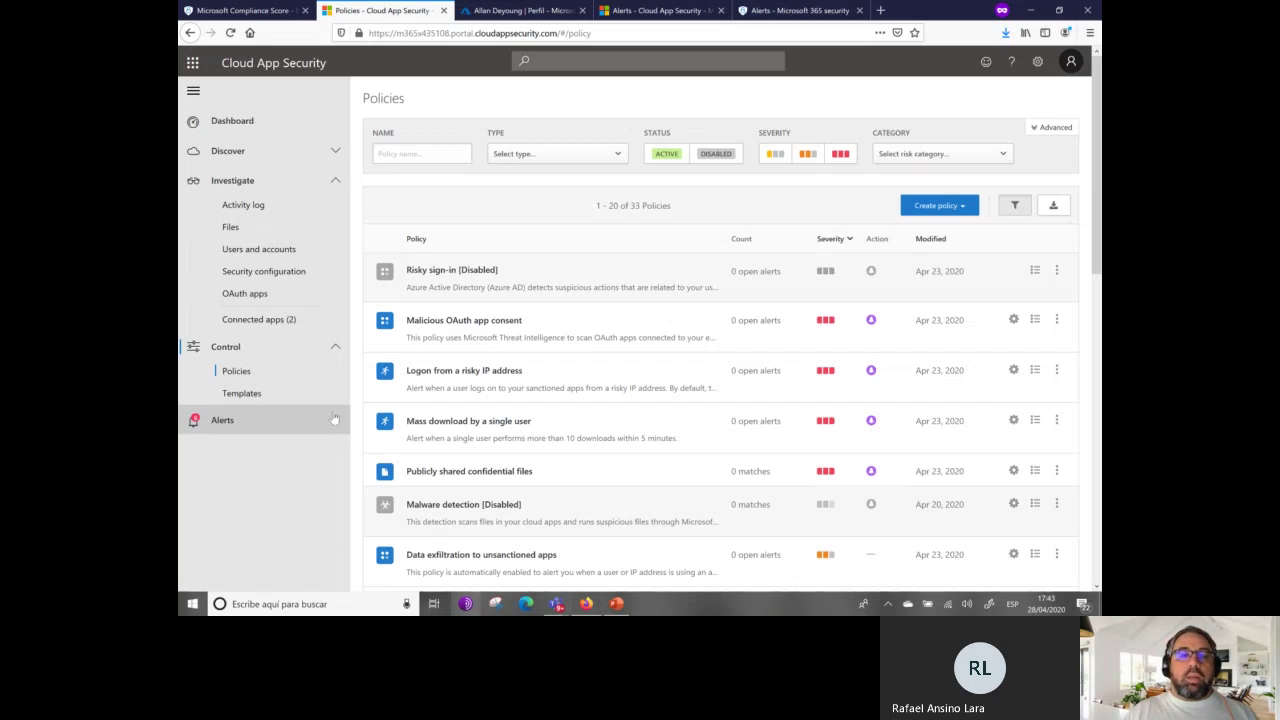
click(963, 207)
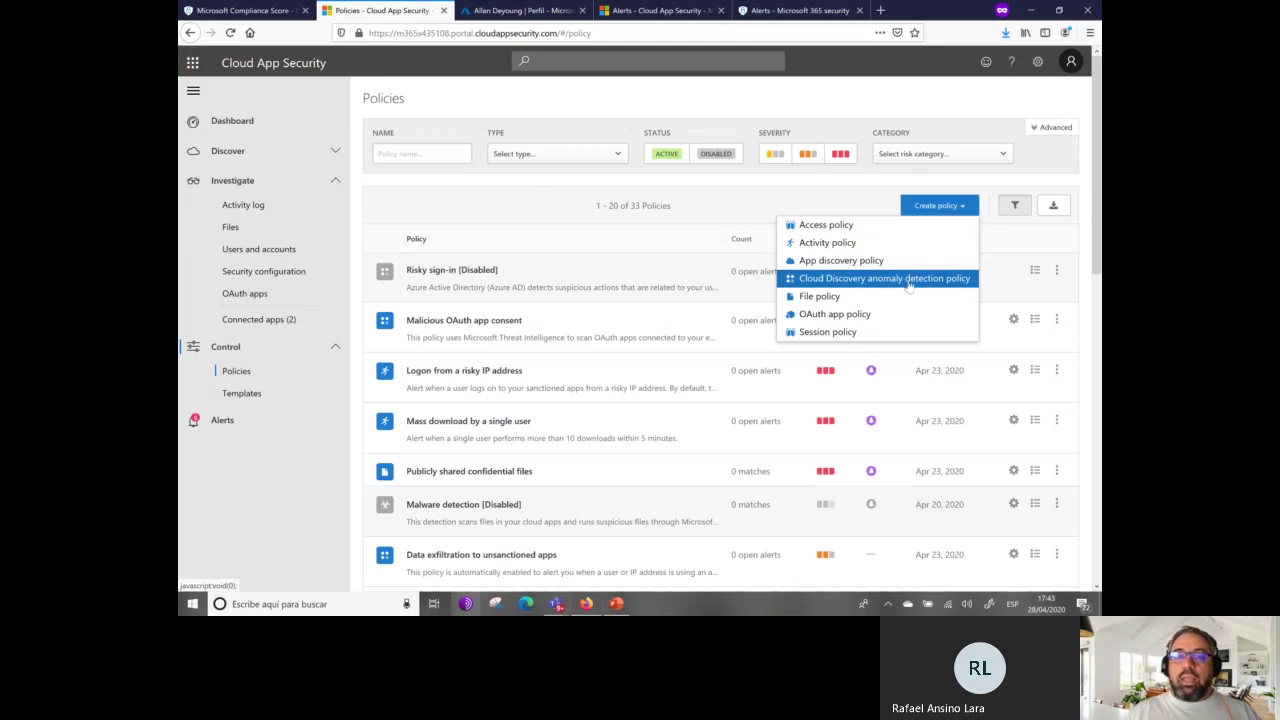
click(880, 332)
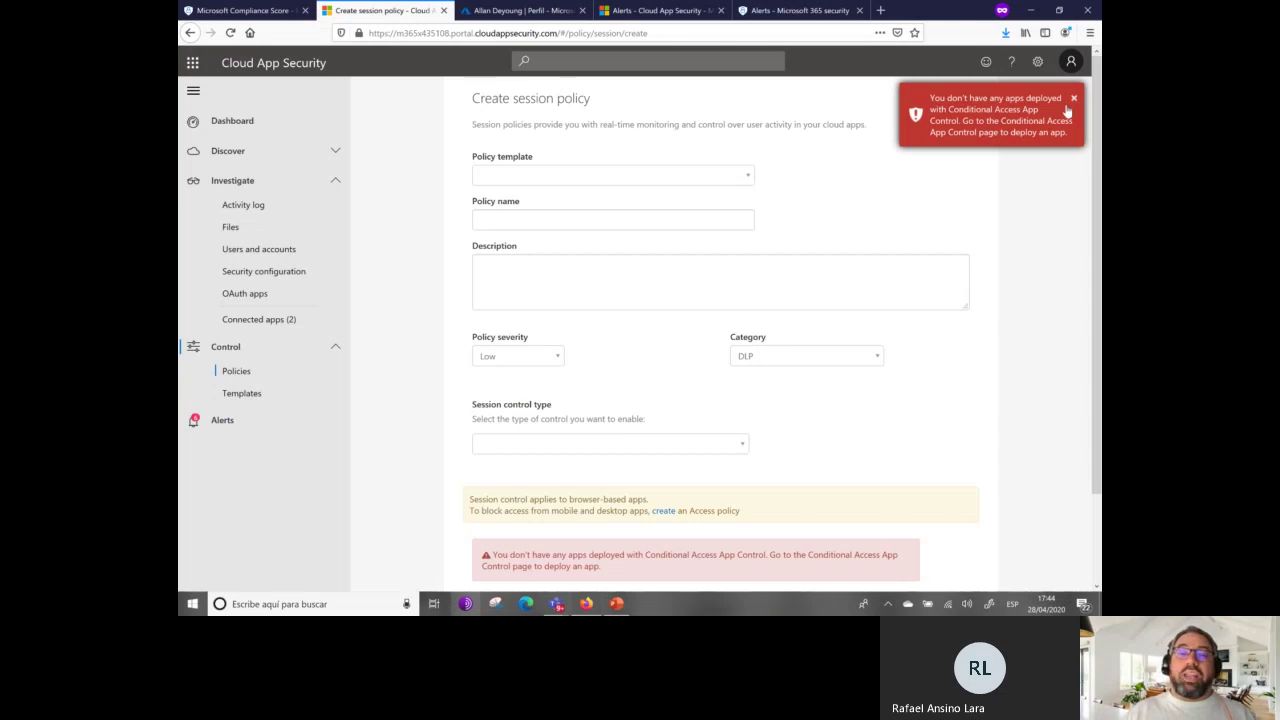
click(1072, 101)
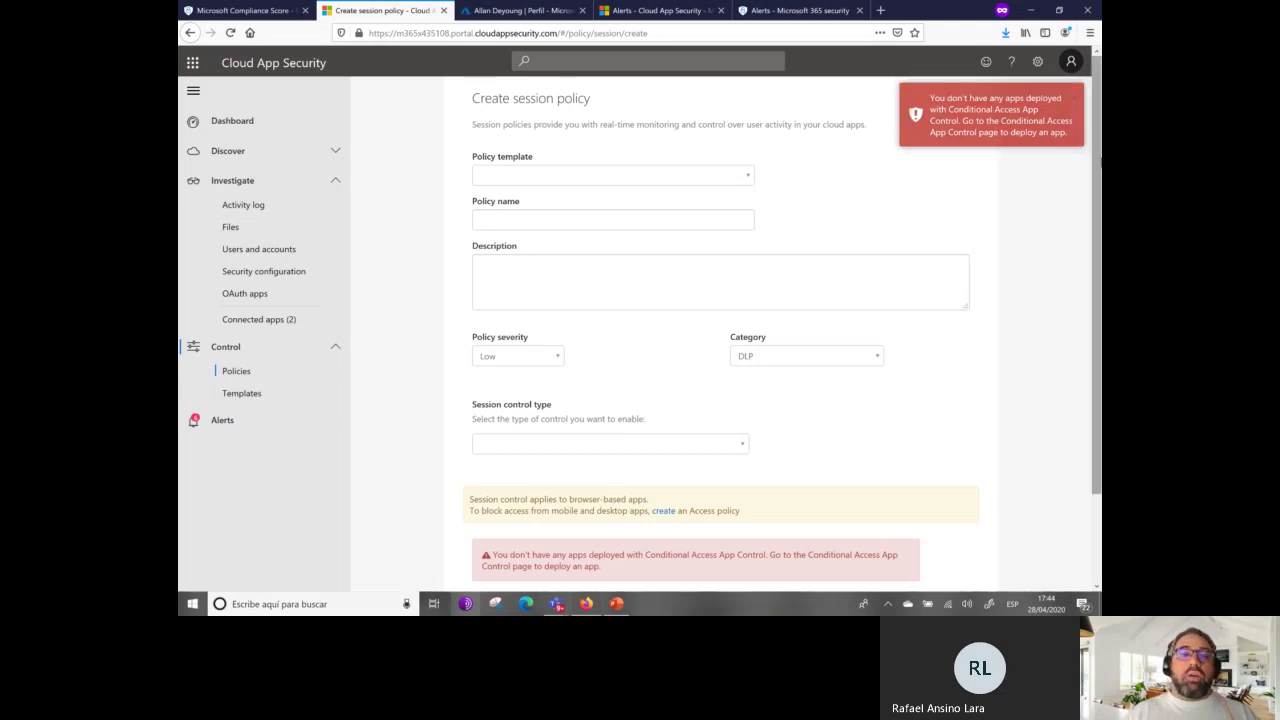
click(222, 362)
click(224, 350)
click(236, 371)
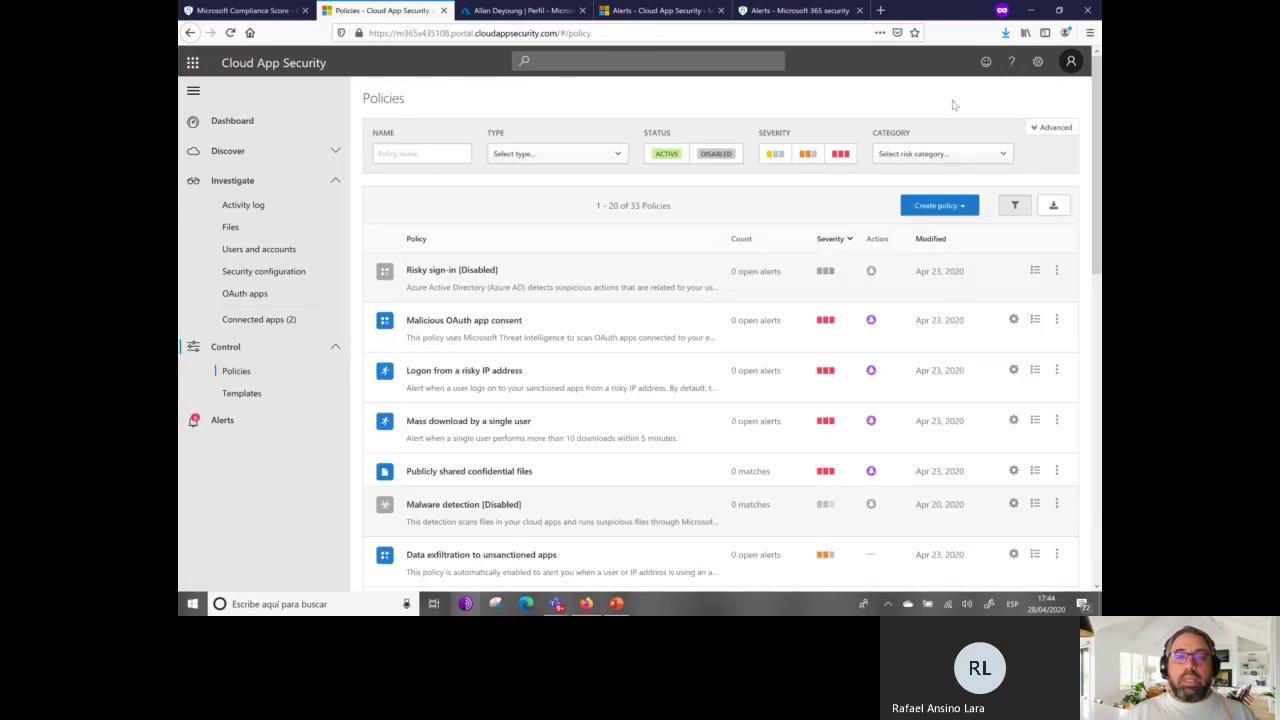
click(963, 208)
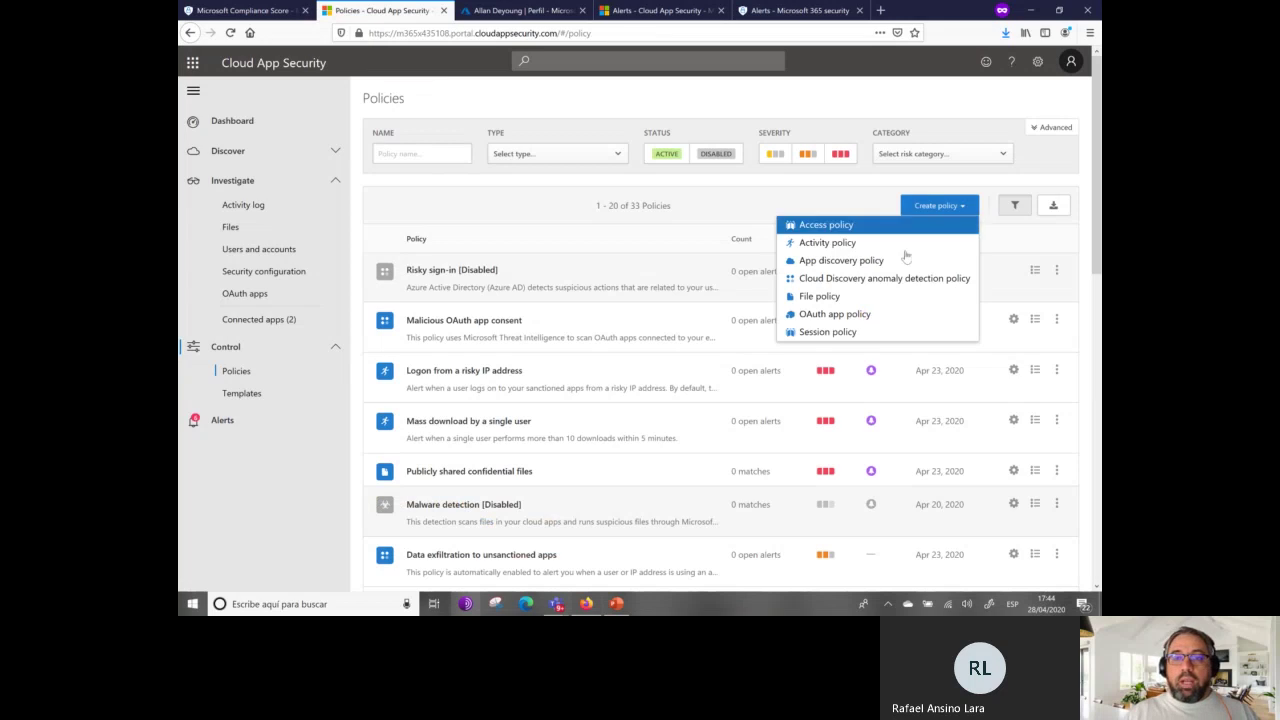
Start a new file policy and review its template, severity (Low) and category (DLP) choices.
click(847, 297)
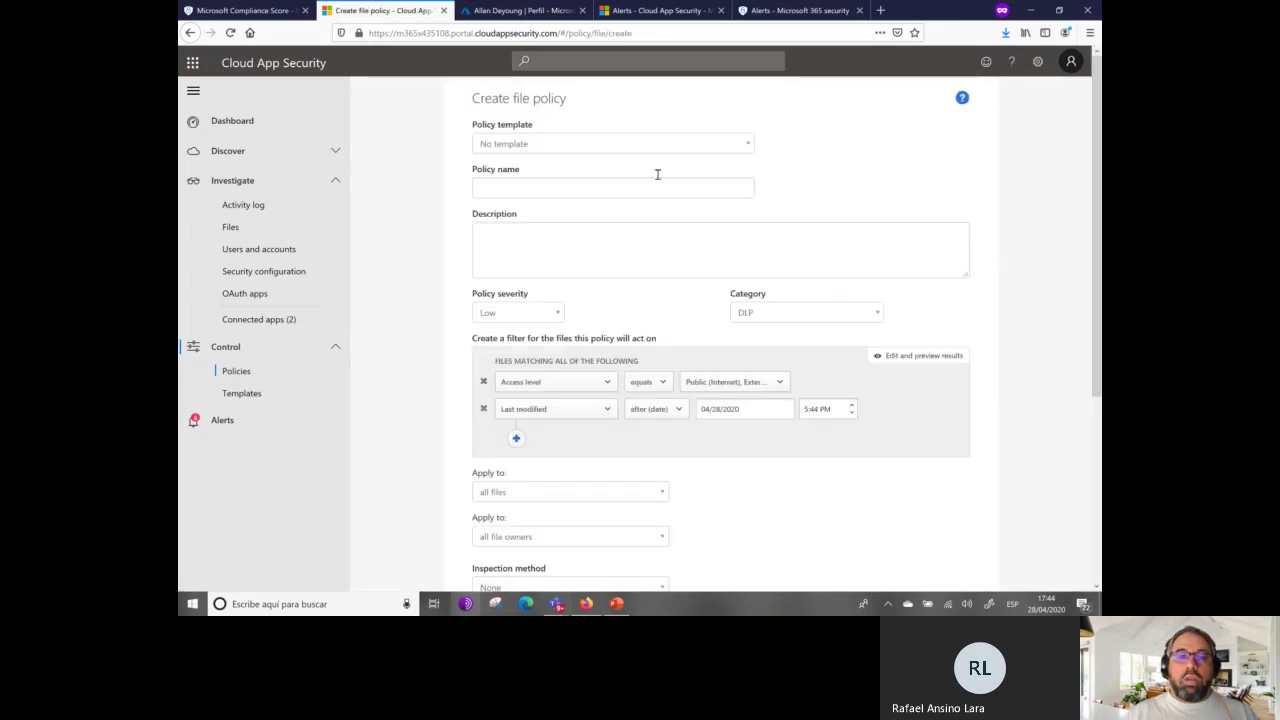
click(655, 151)
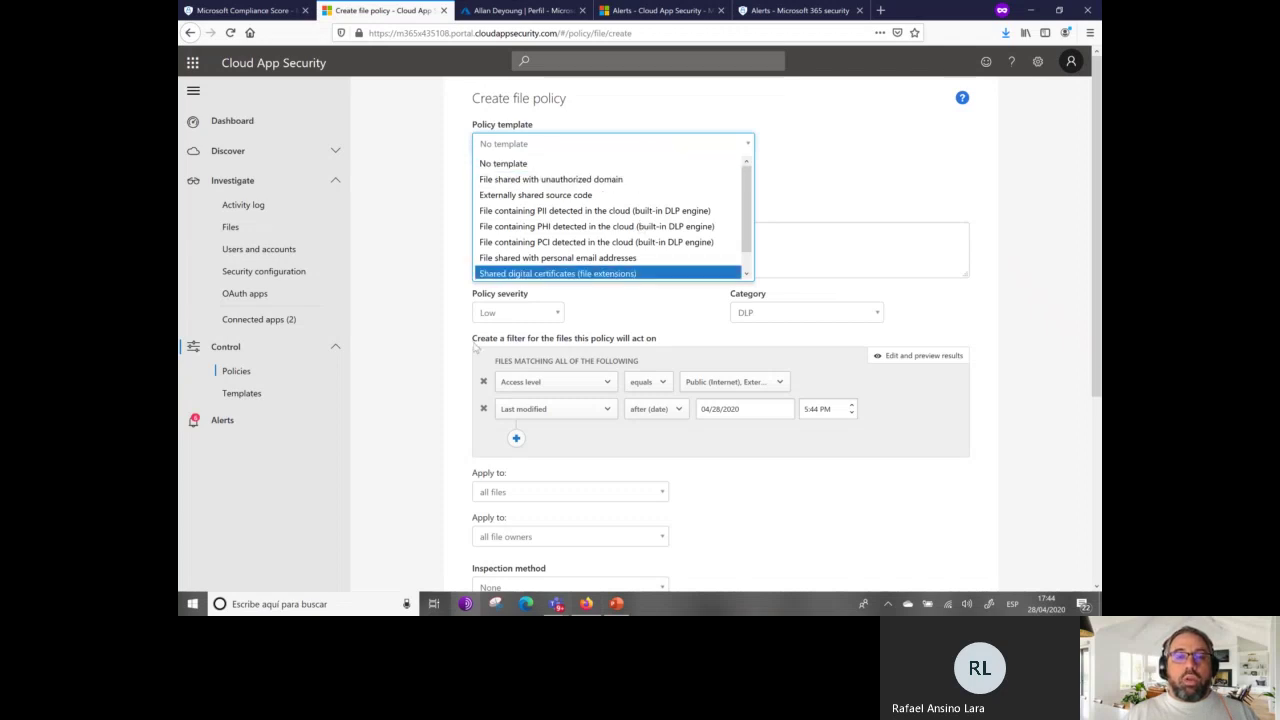
click(375, 380)
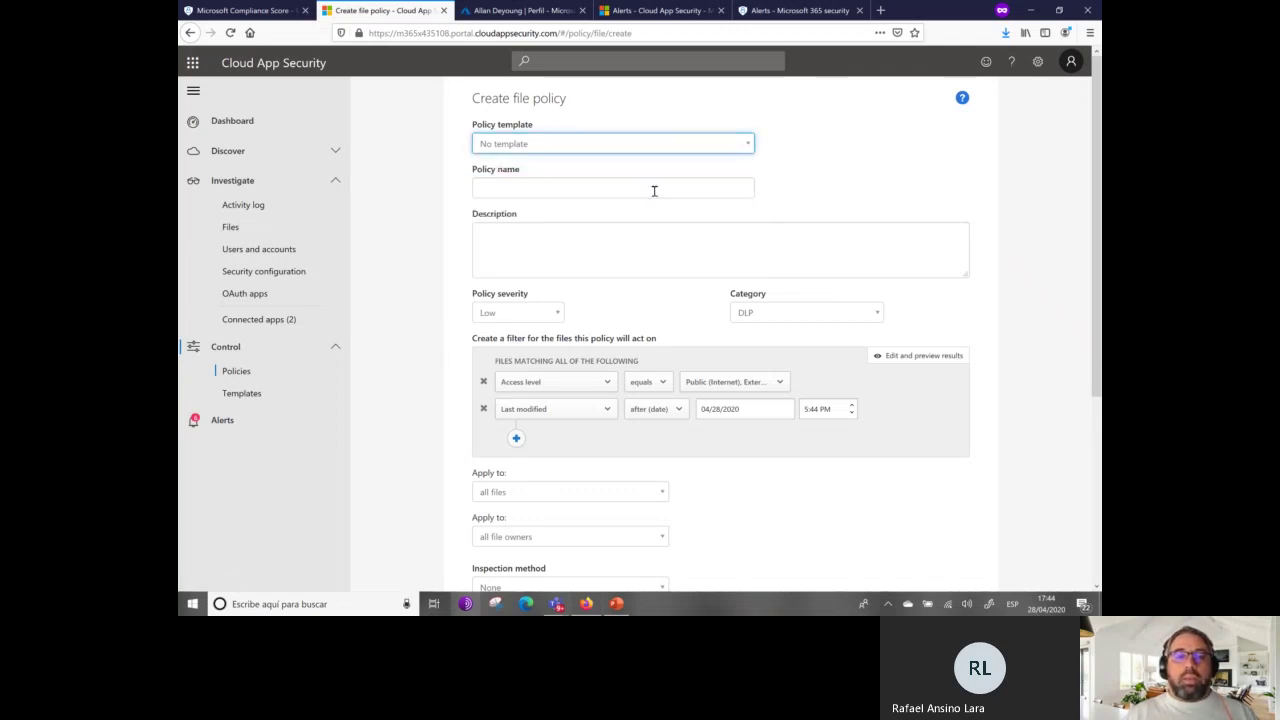
click(553, 314)
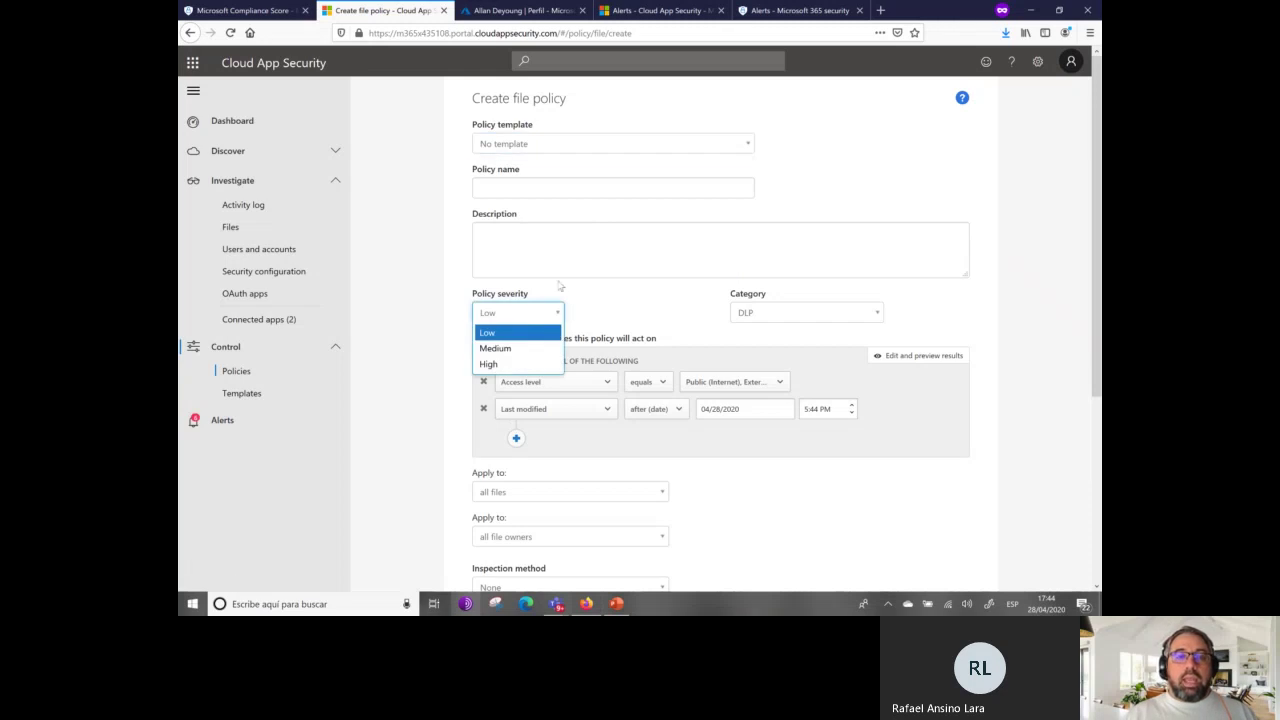
click(609, 298)
click(790, 318)
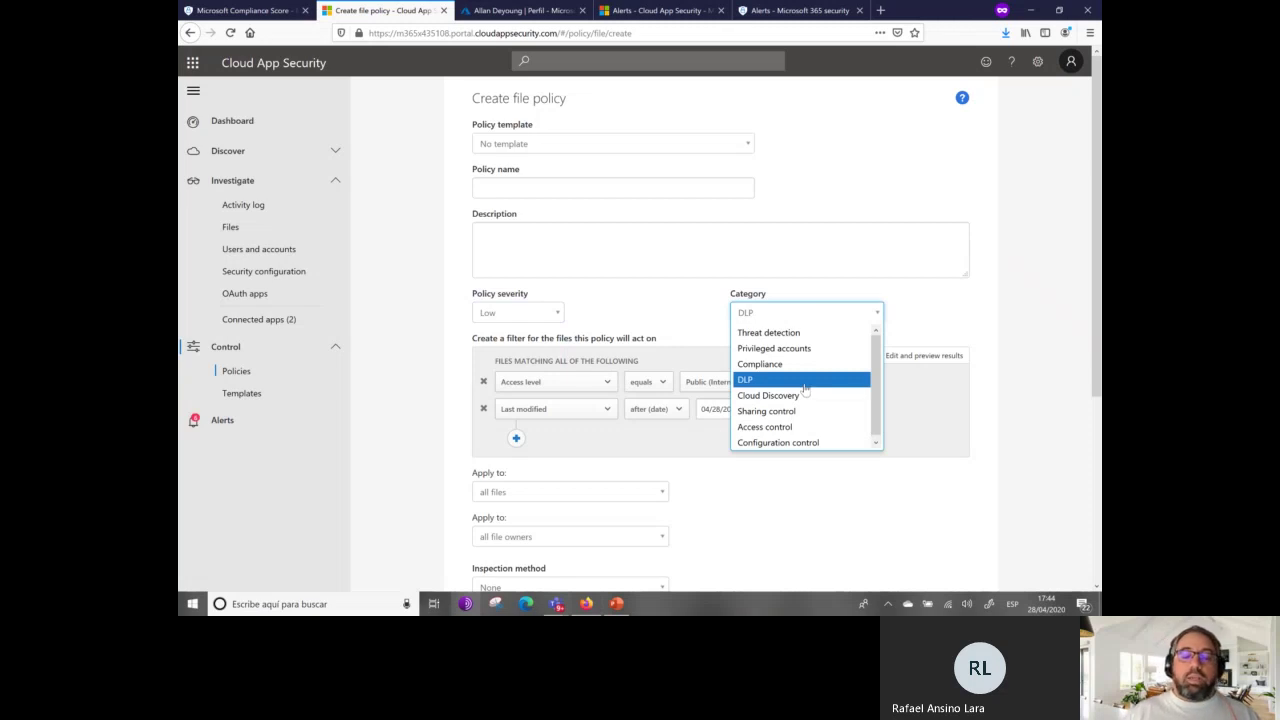
click(805, 383)
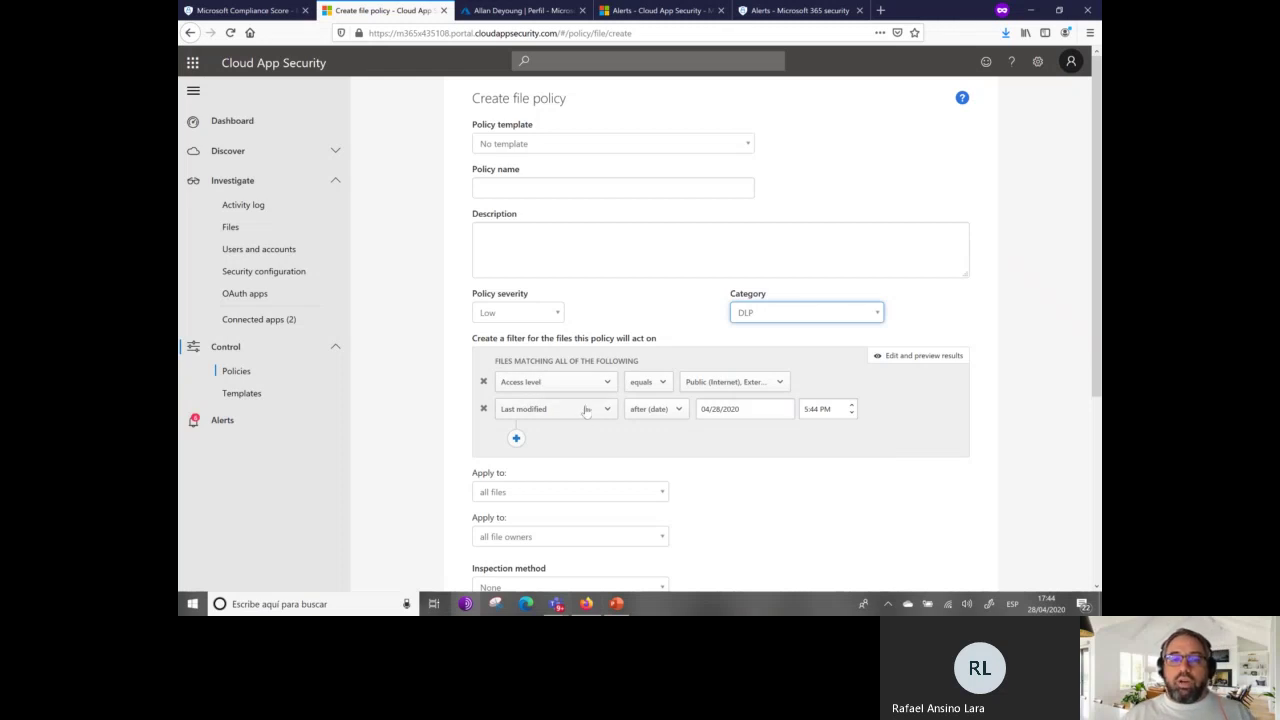
Scroll through the file policy form and bring up the policy template list again.
scroll(652, 457, down, 3)
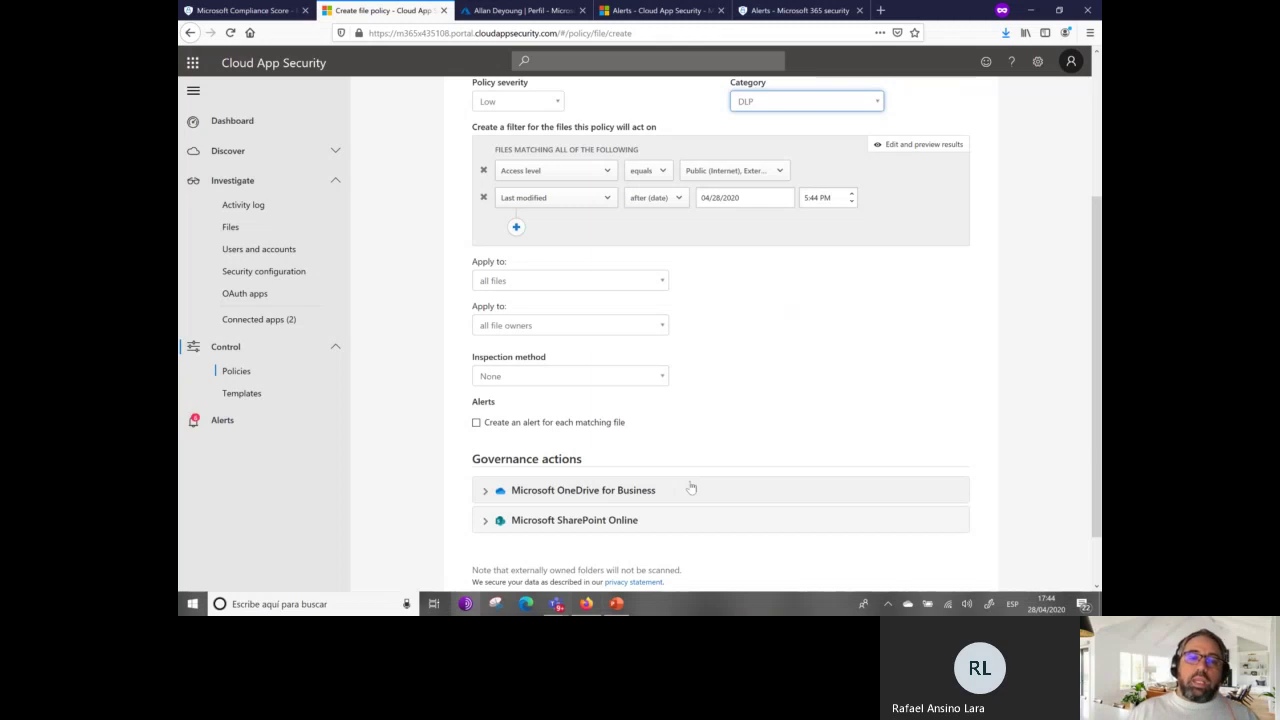
scroll(720, 484, down, 1)
scroll(720, 484, down, 1)
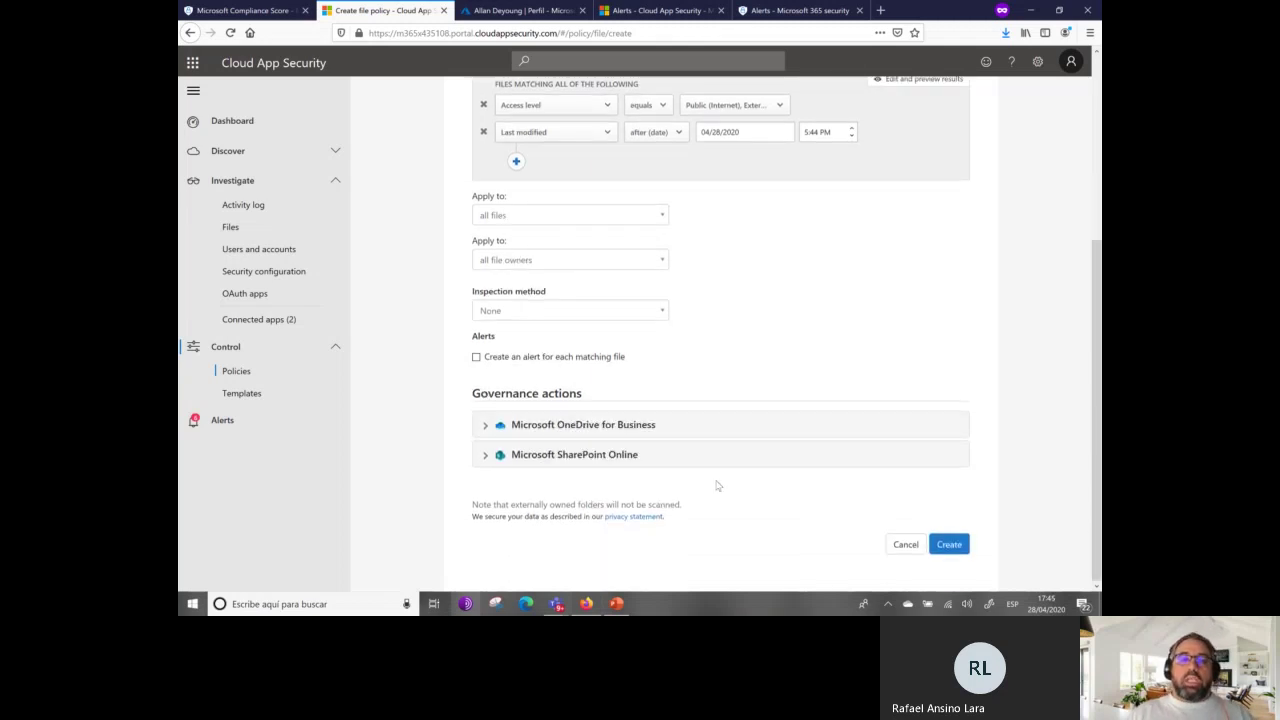
scroll(712, 486, up, 4)
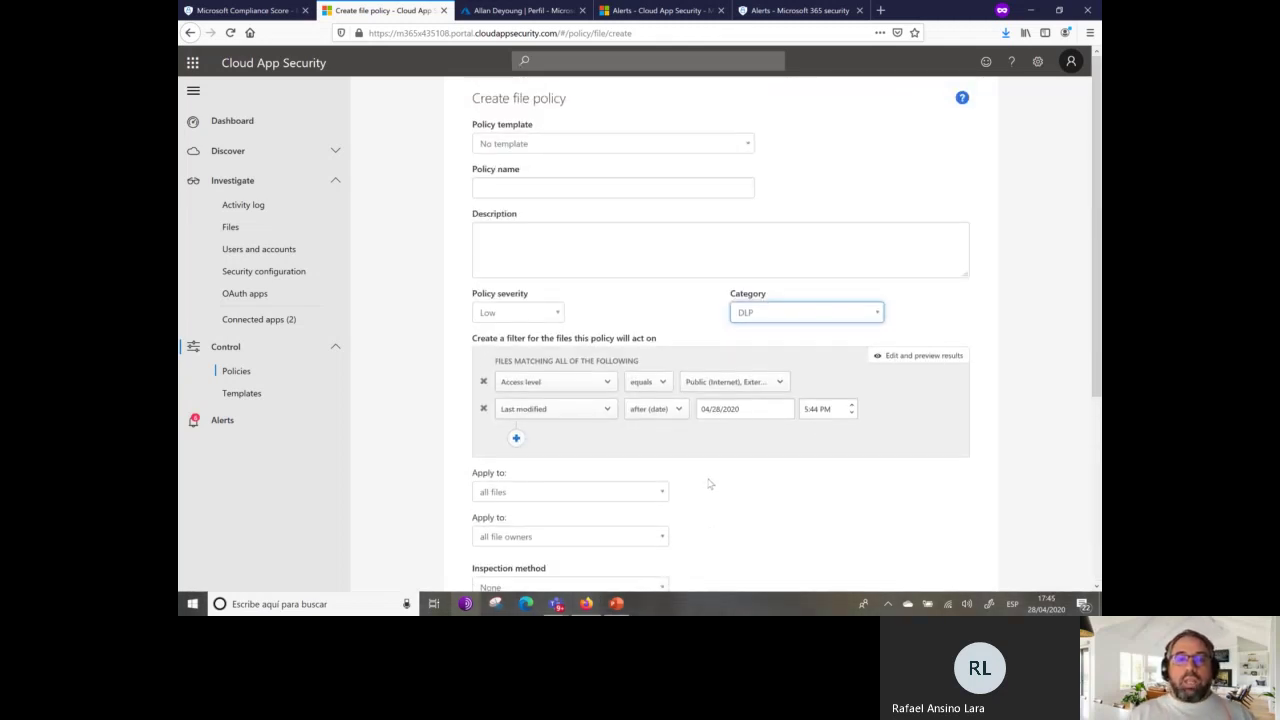
click(631, 148)
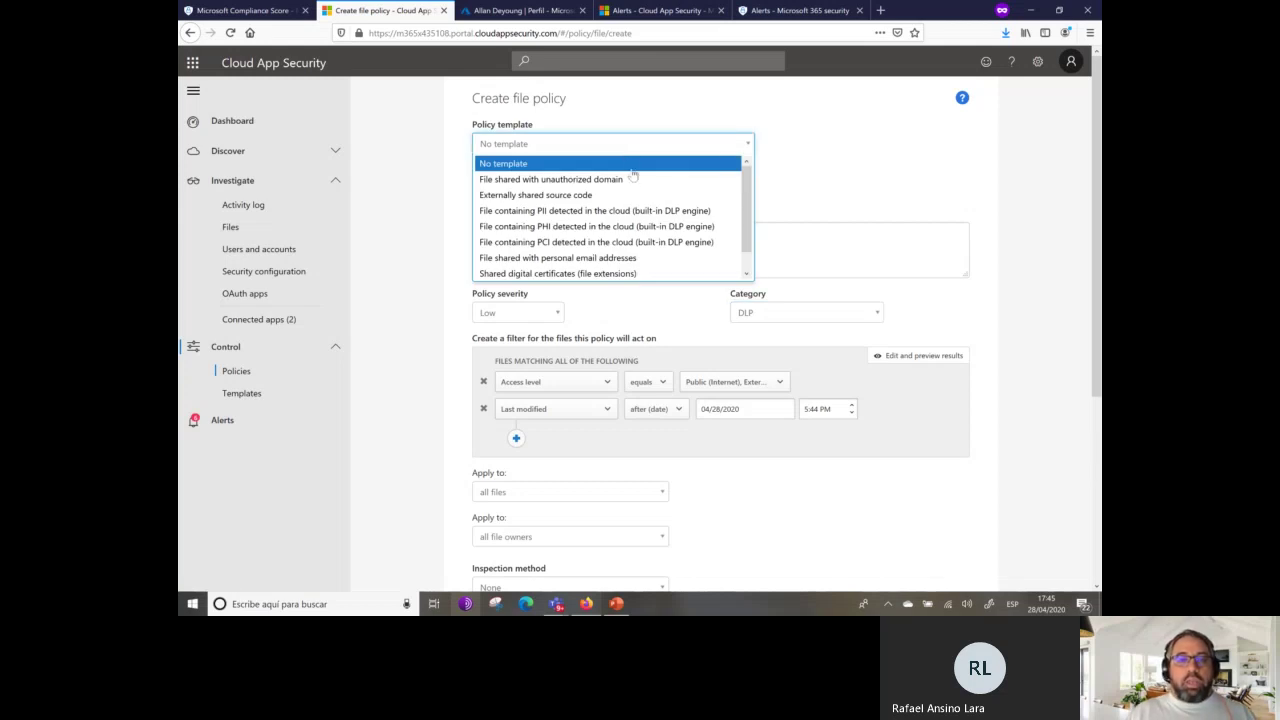
Apply the 'File shared with personal email addresses' template and set the policy severity to Medium.
click(614, 259)
click(745, 156)
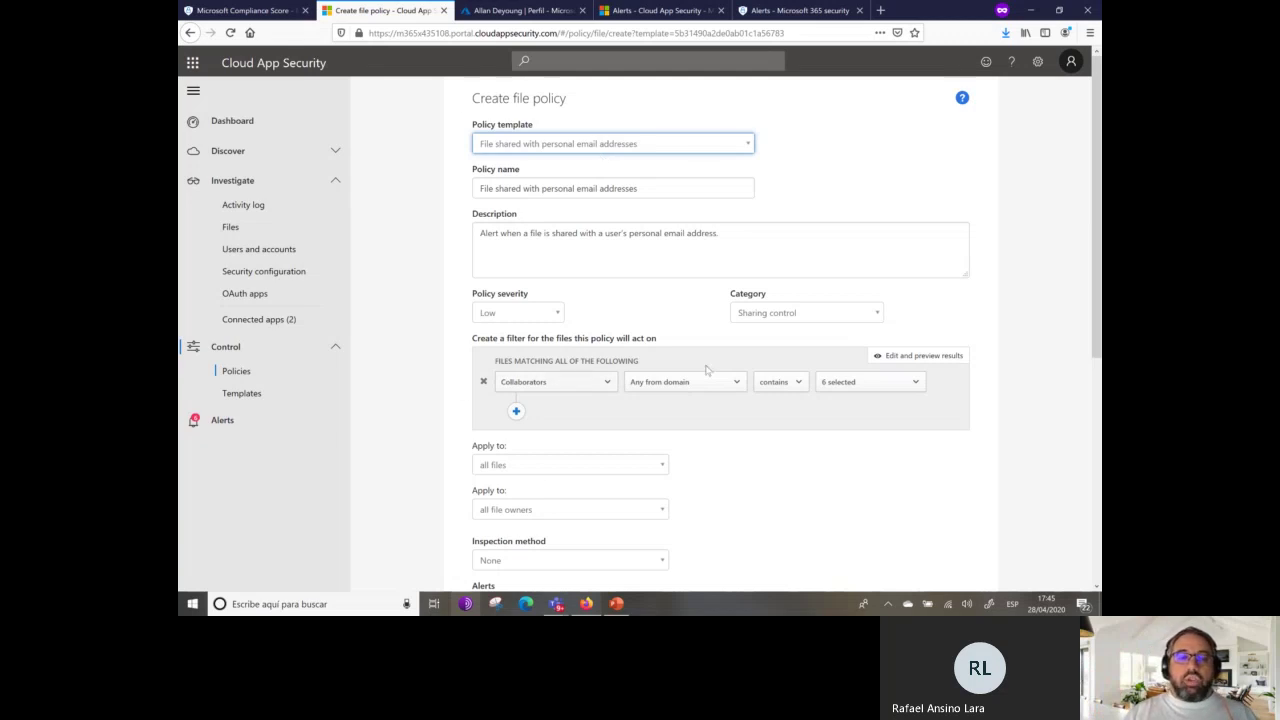
click(530, 316)
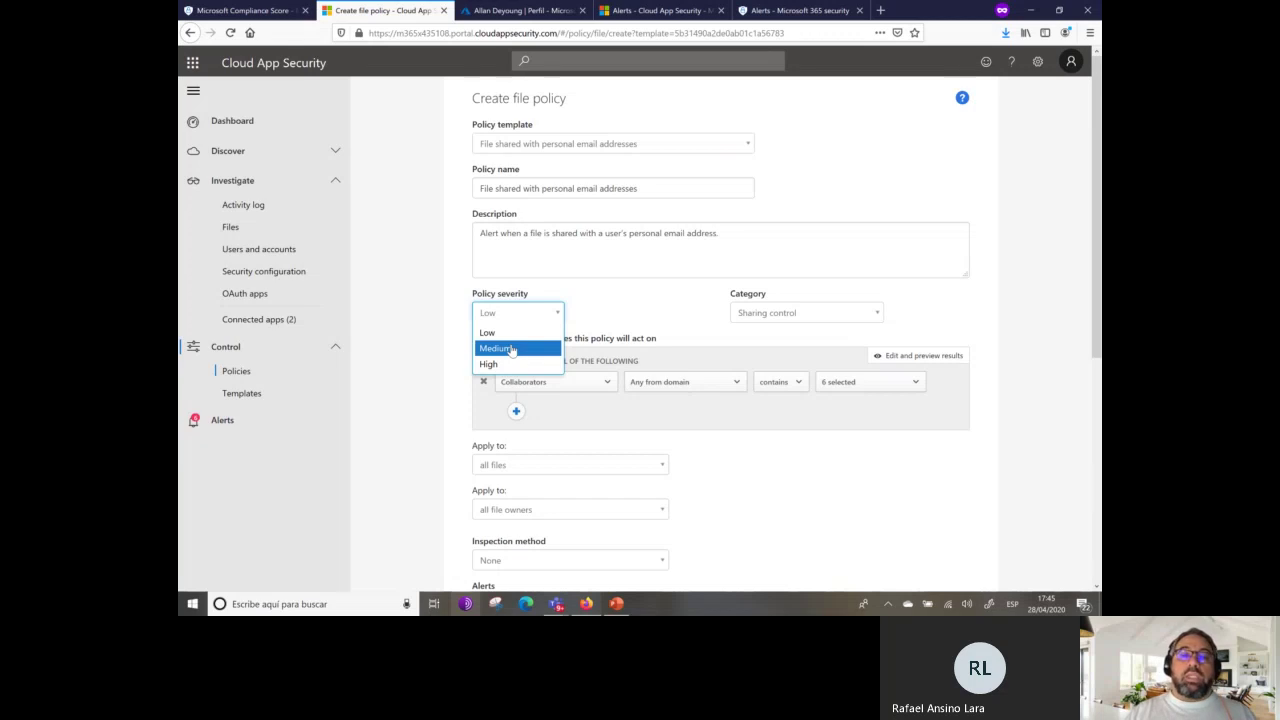
click(511, 349)
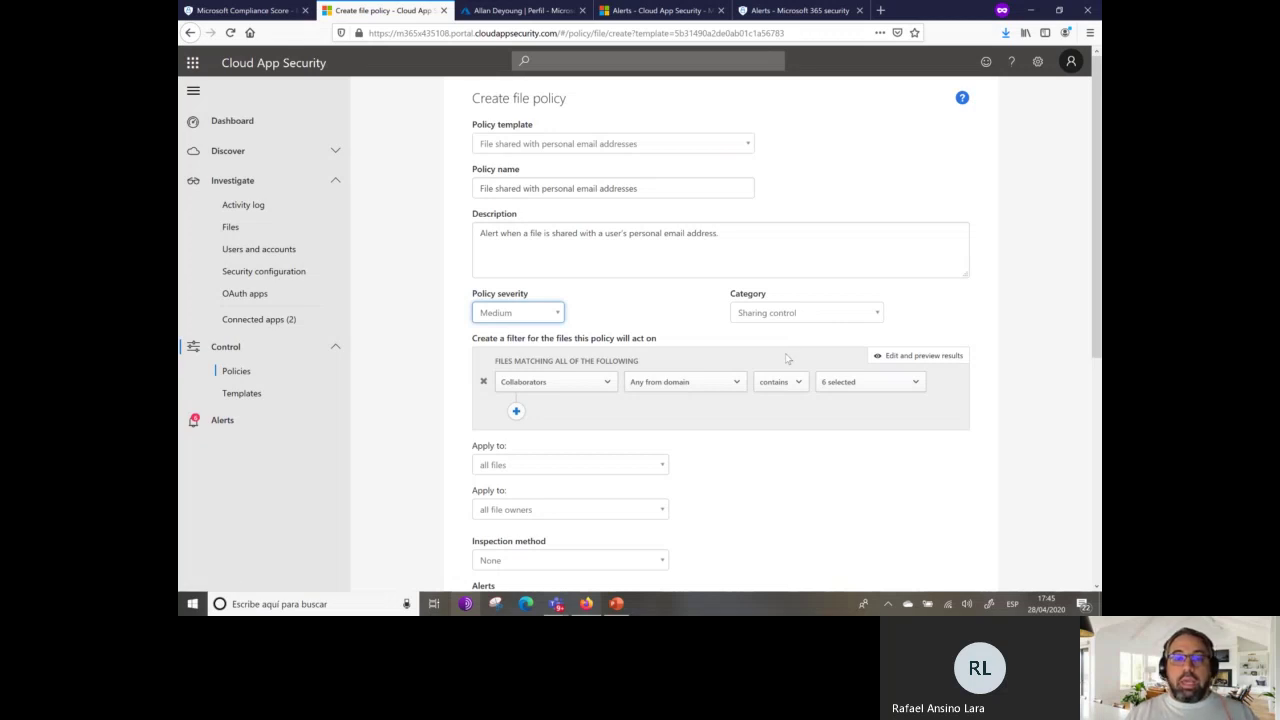
scroll(678, 525, down, 3)
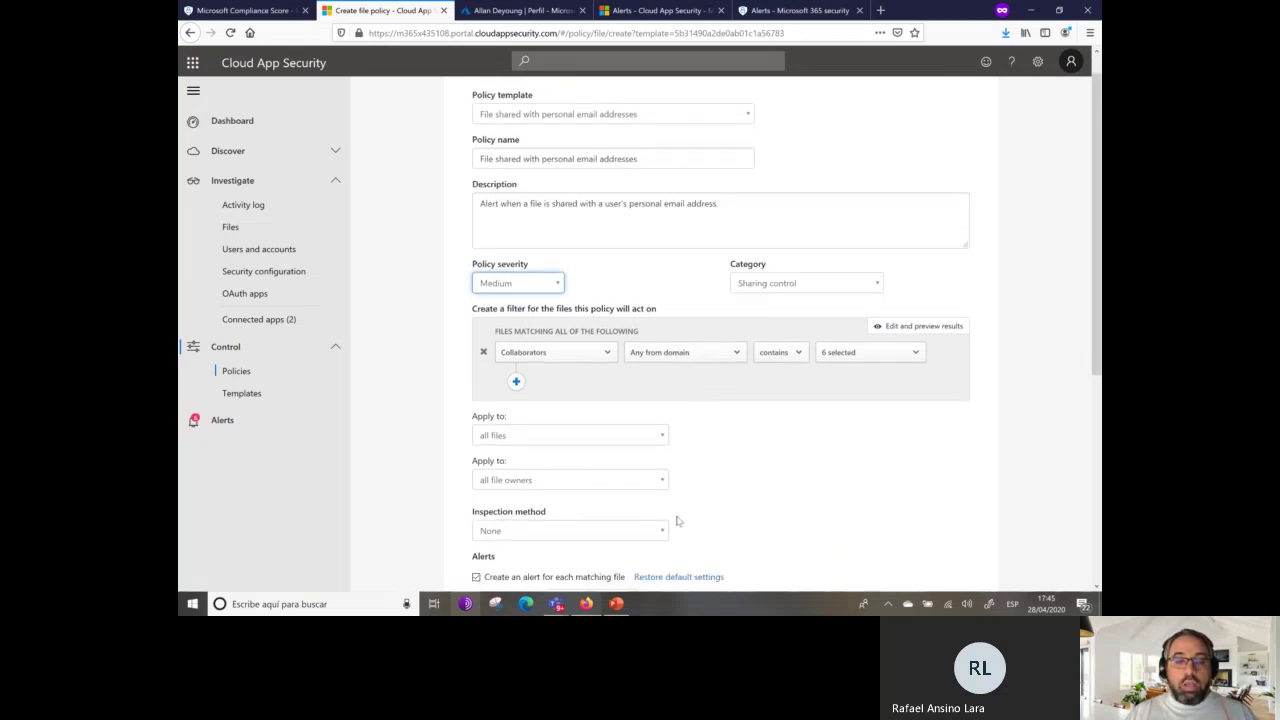
click(632, 351)
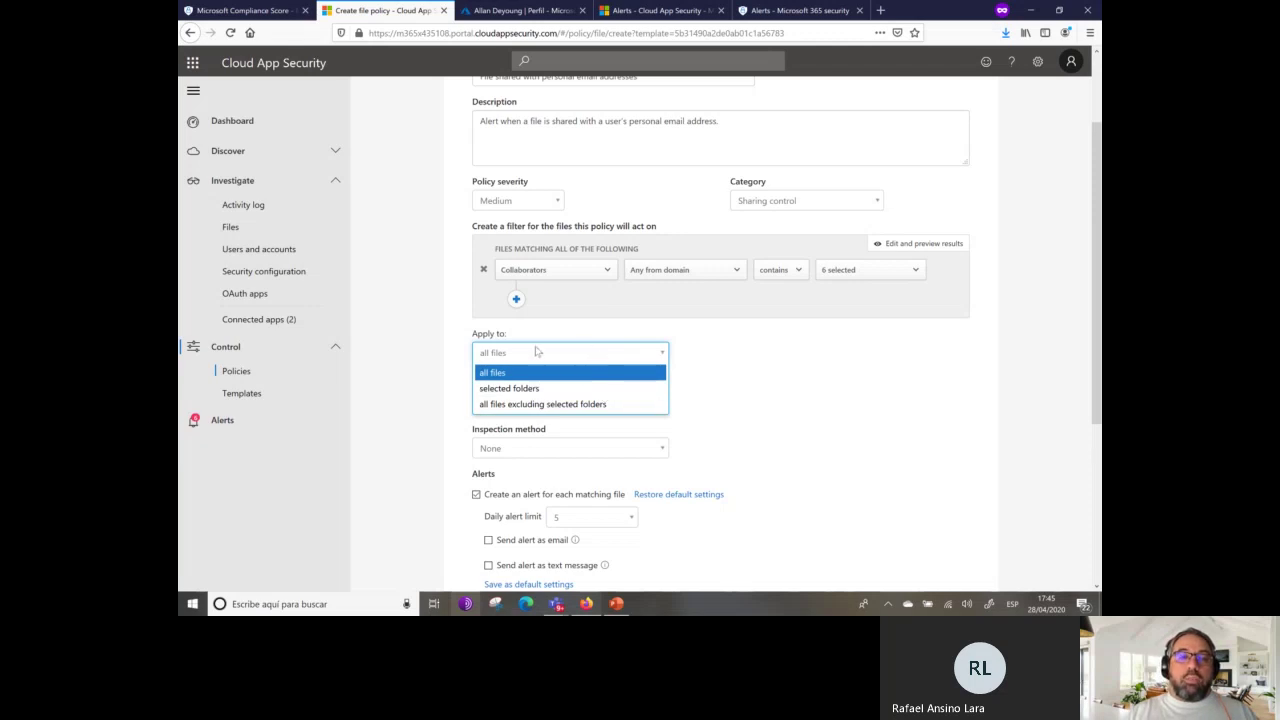
Apply the file policy to all files.
click(514, 372)
scroll(745, 422, down, 1)
scroll(745, 422, down, 3)
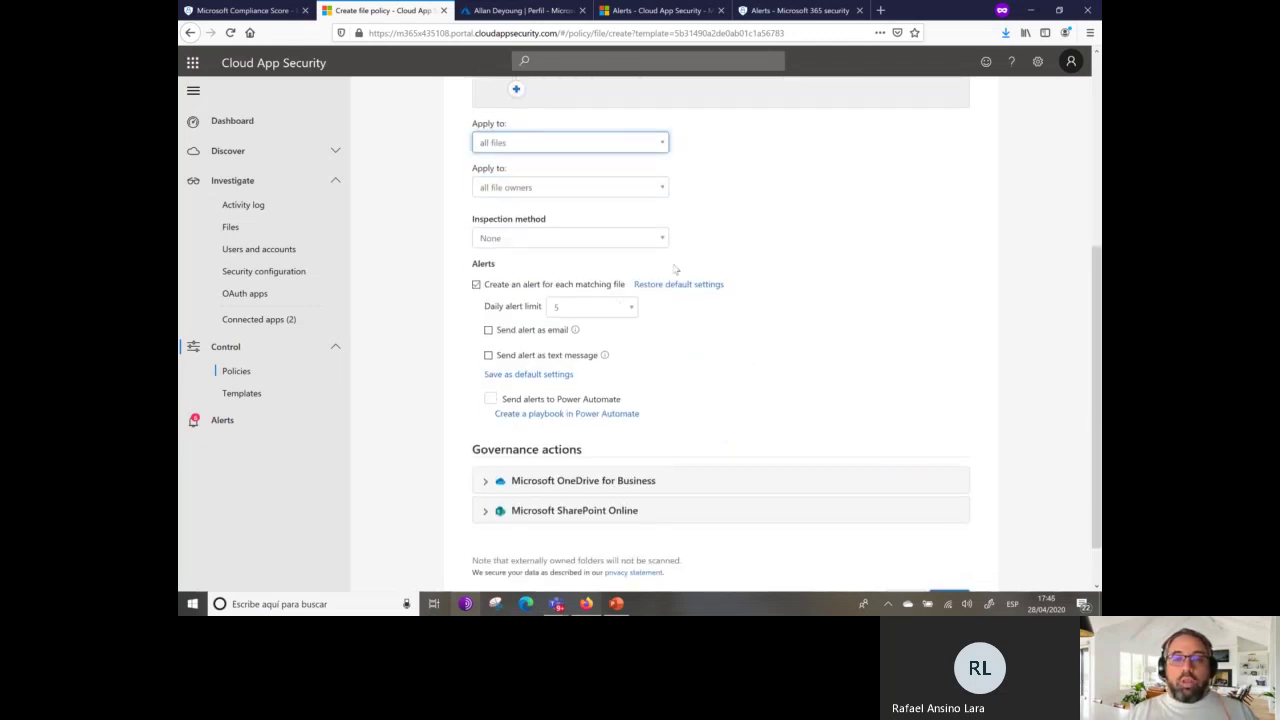
scroll(723, 380, up, 3)
scroll(700, 385, down, 3)
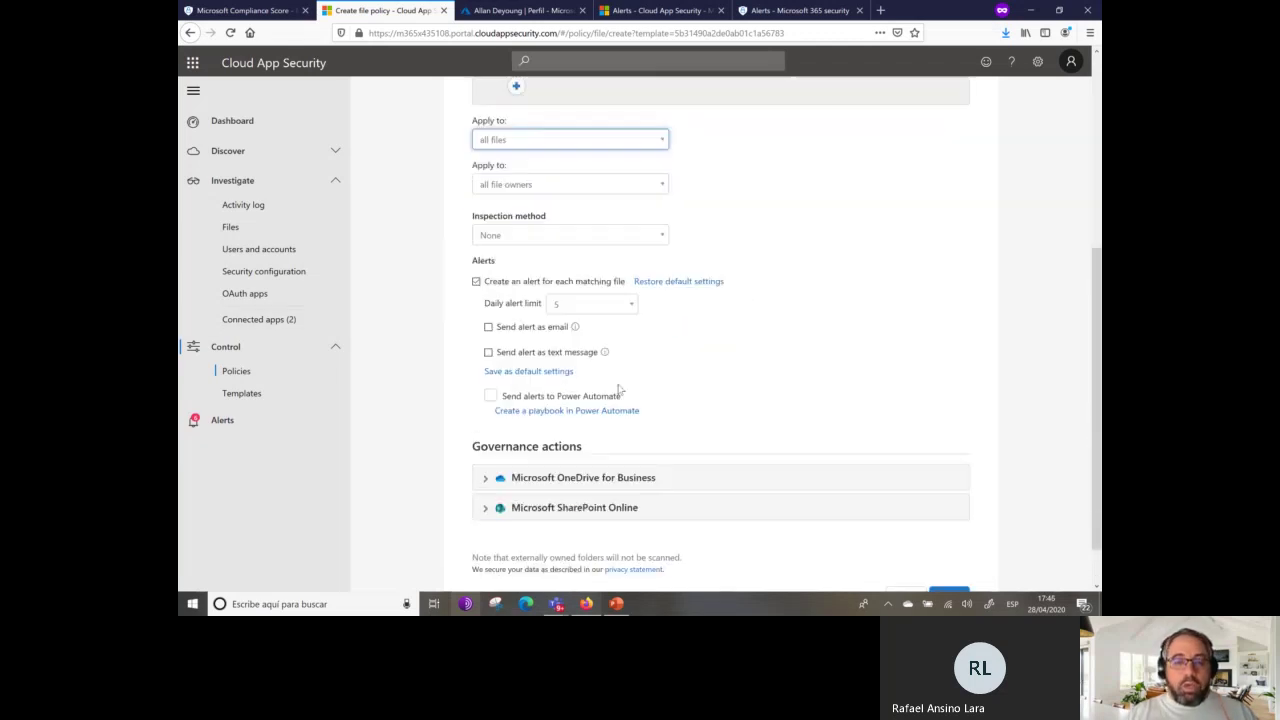
Turn on email alerts and enter the presenter's work email address, correcting the domain.
click(488, 316)
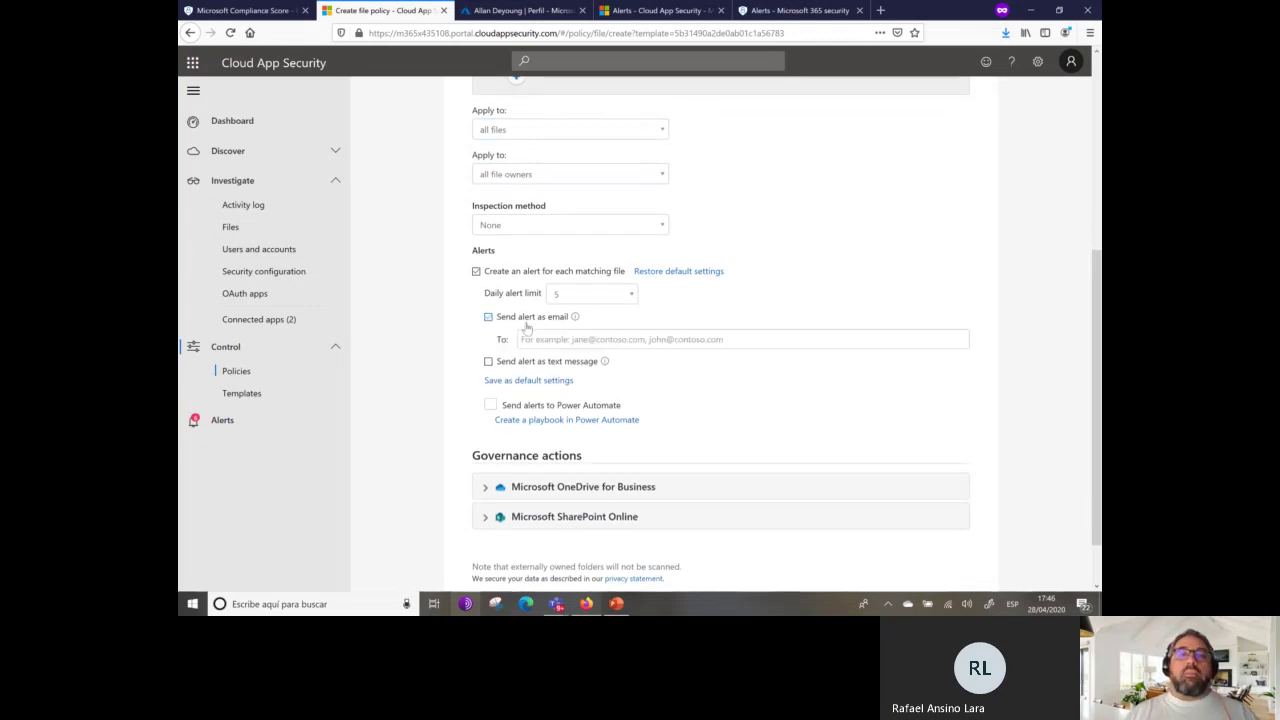
click(648, 343)
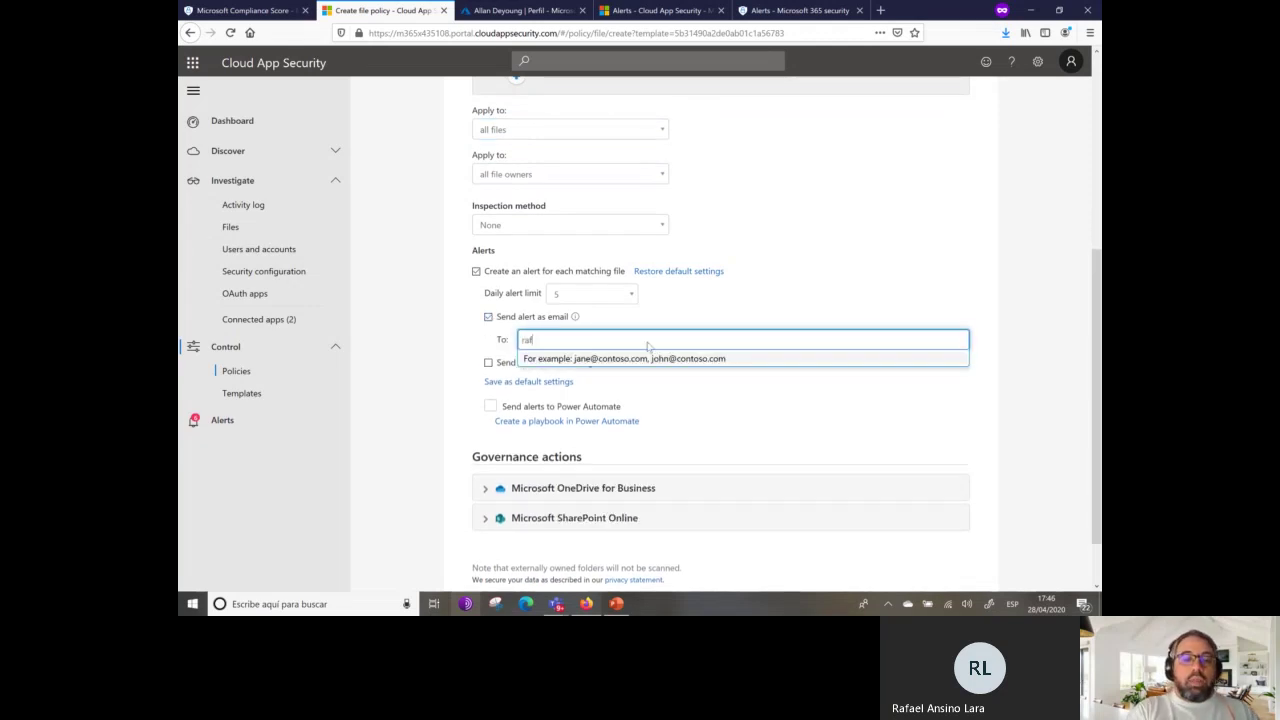
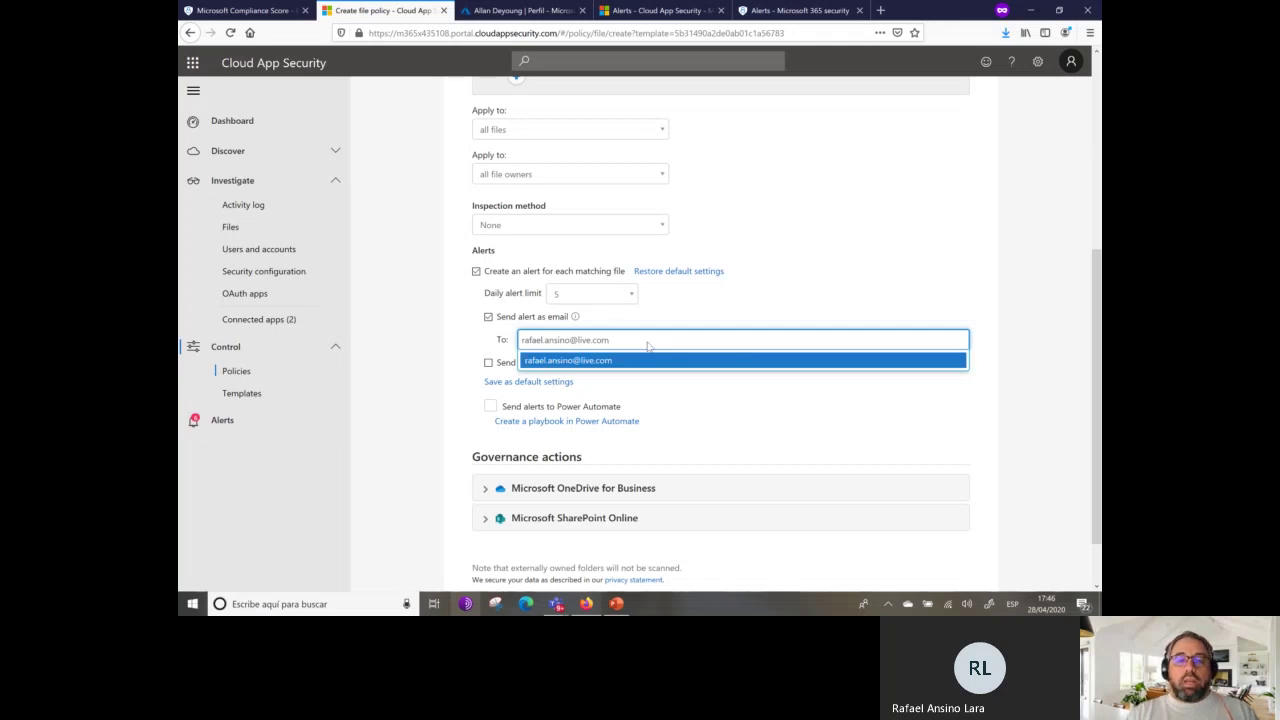
text(icoh.ex)
key(Return)
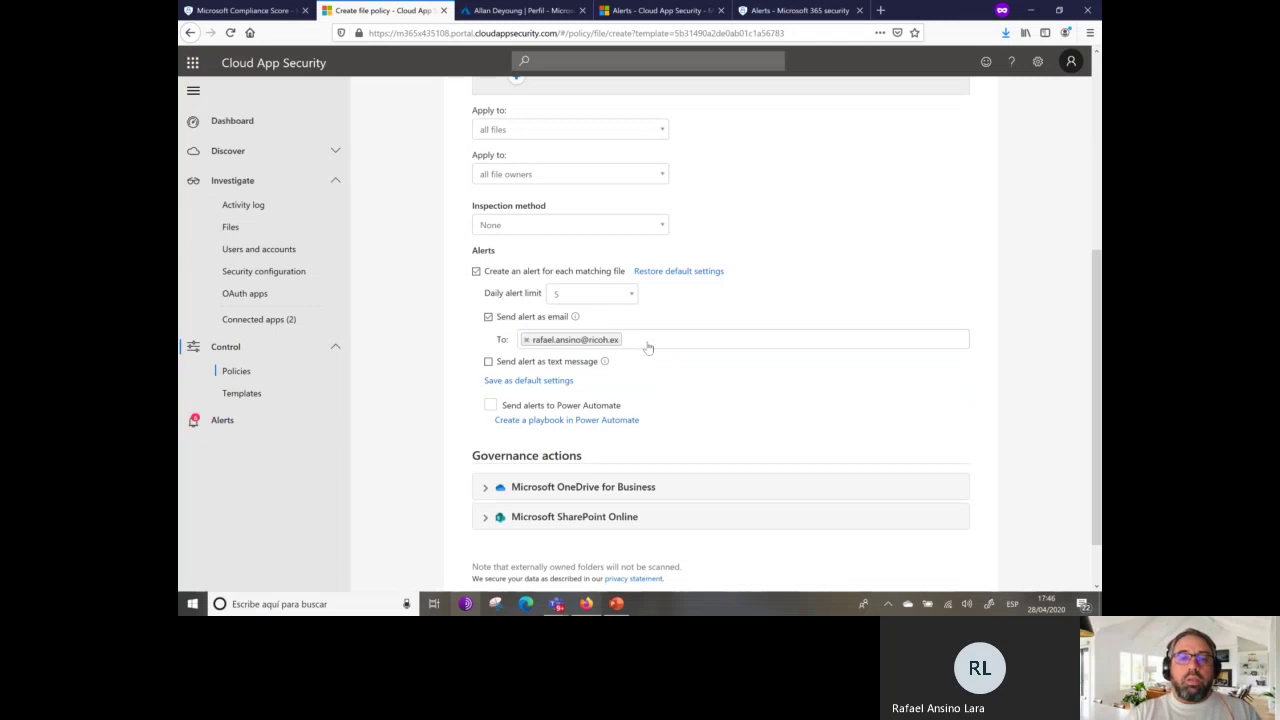
click(617, 345)
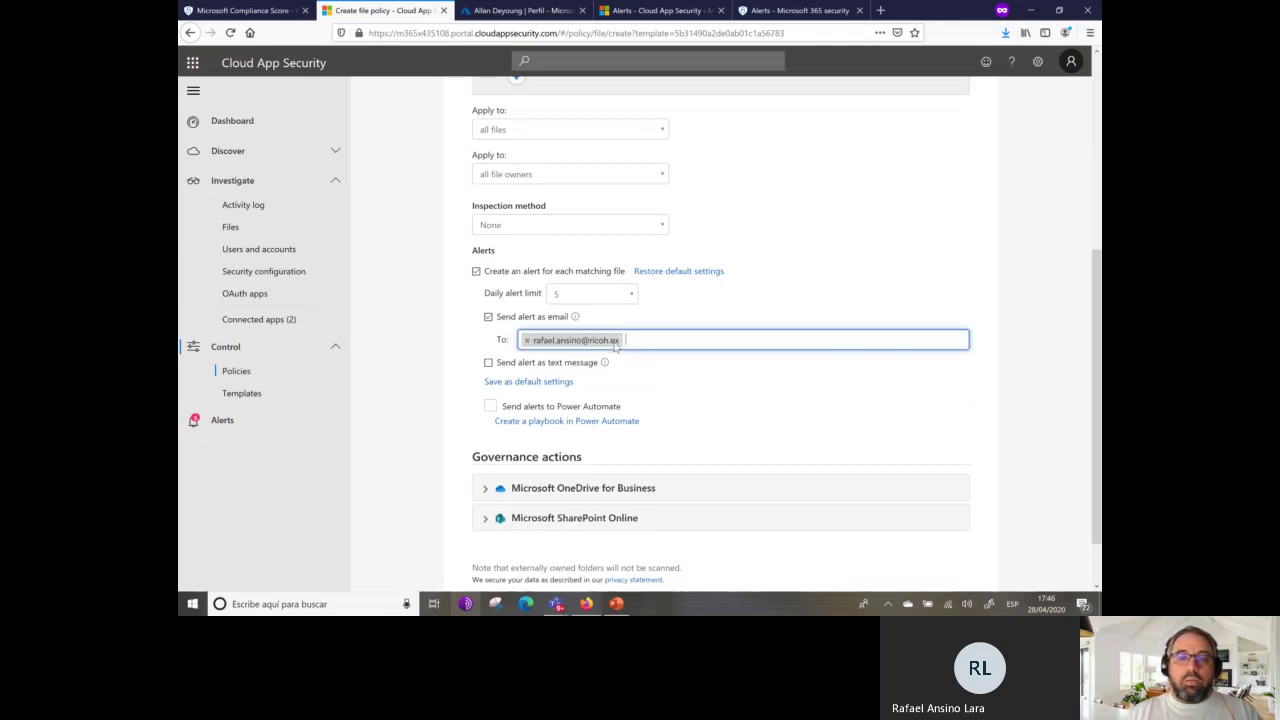
click(1020, 374)
Toggle Send alert as text message on and back off.
scroll(768, 297, down, 1)
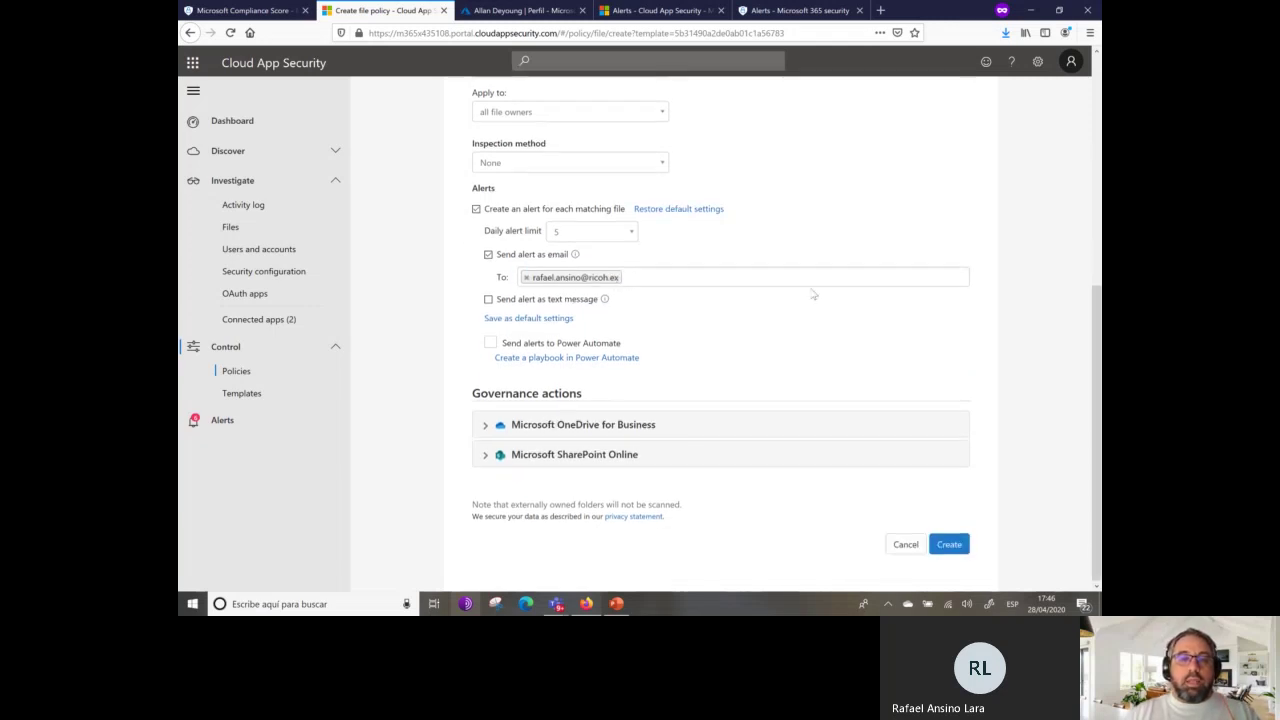
click(488, 299)
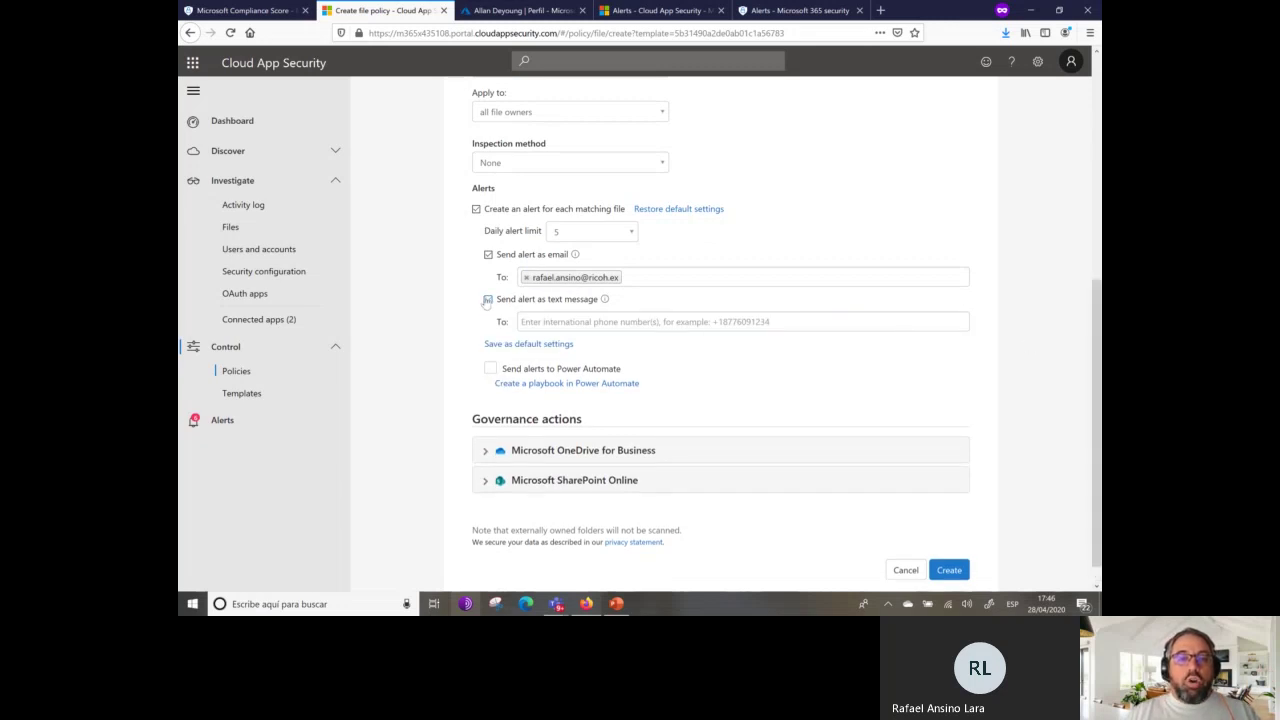
click(488, 299)
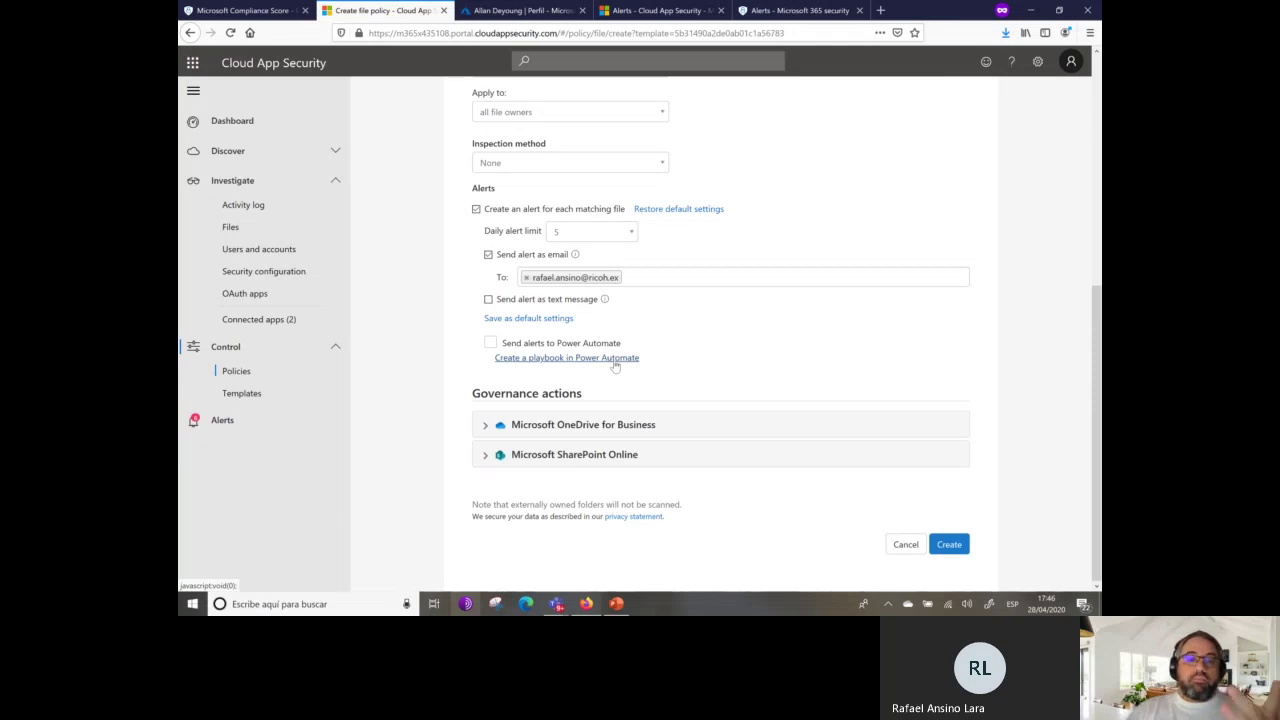
Create the file policy, then start an activity policy and pick the Mass download by a single user template.
click(952, 543)
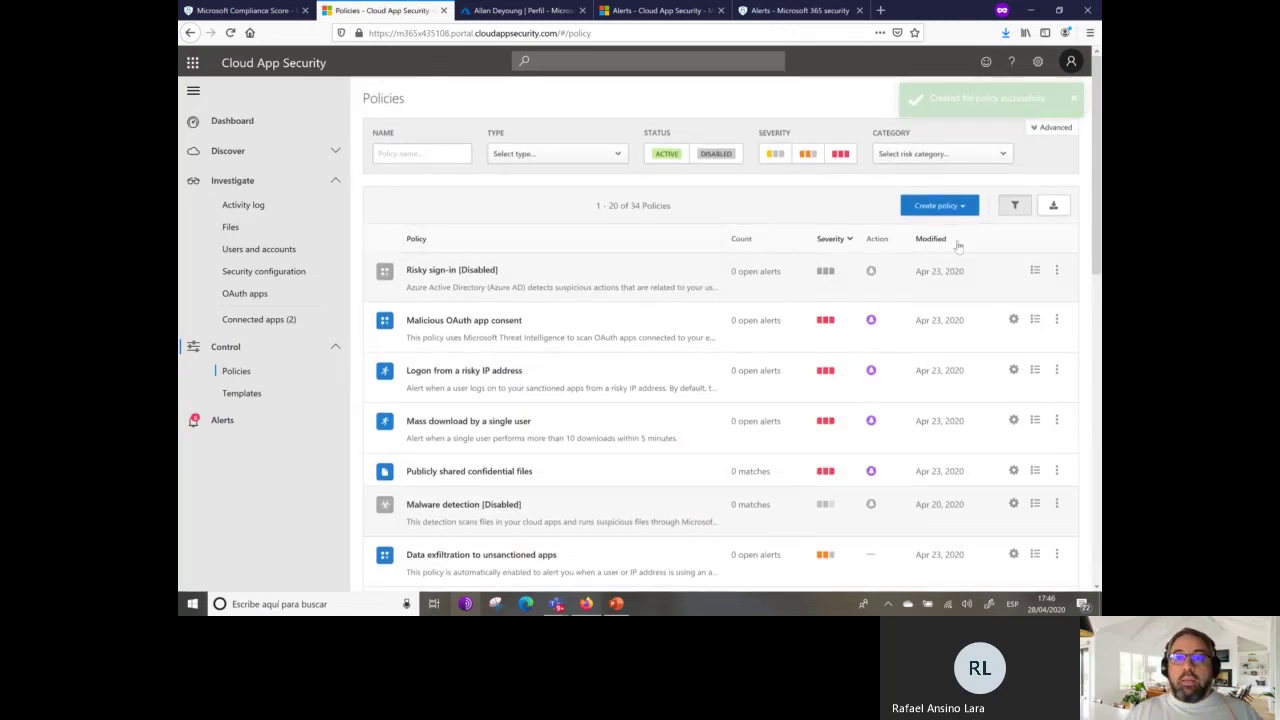
click(940, 205)
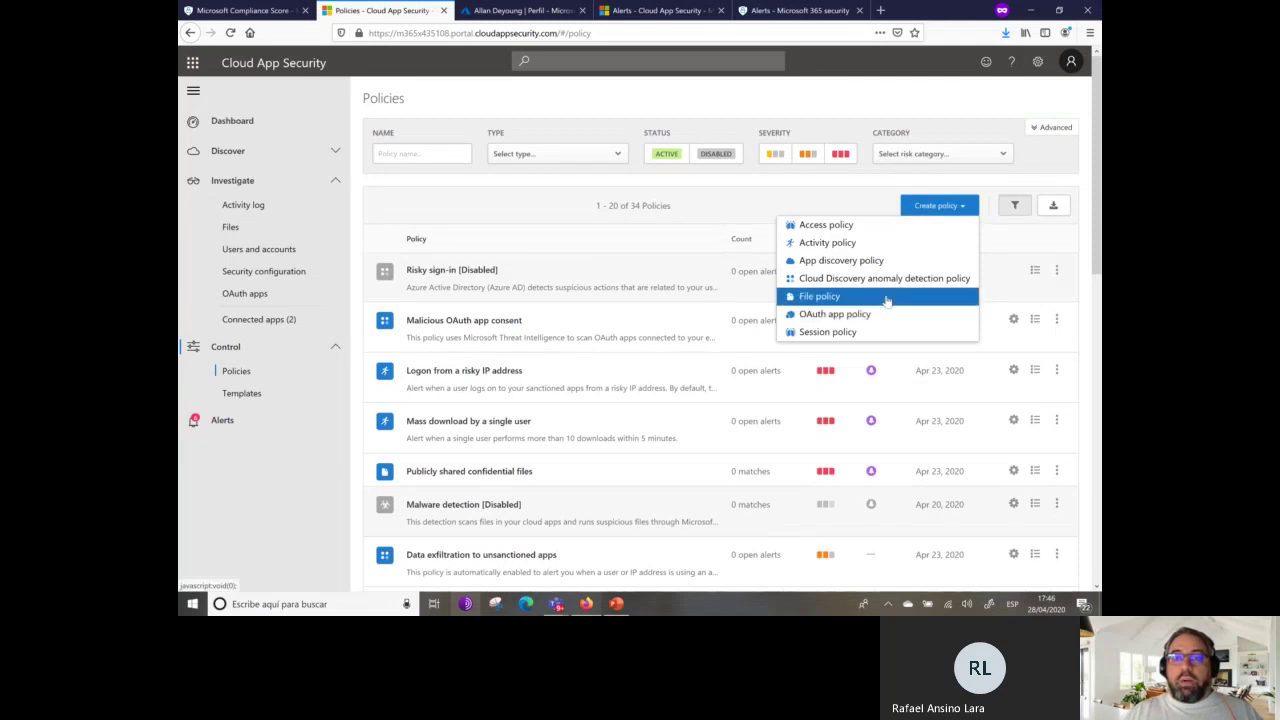
click(895, 244)
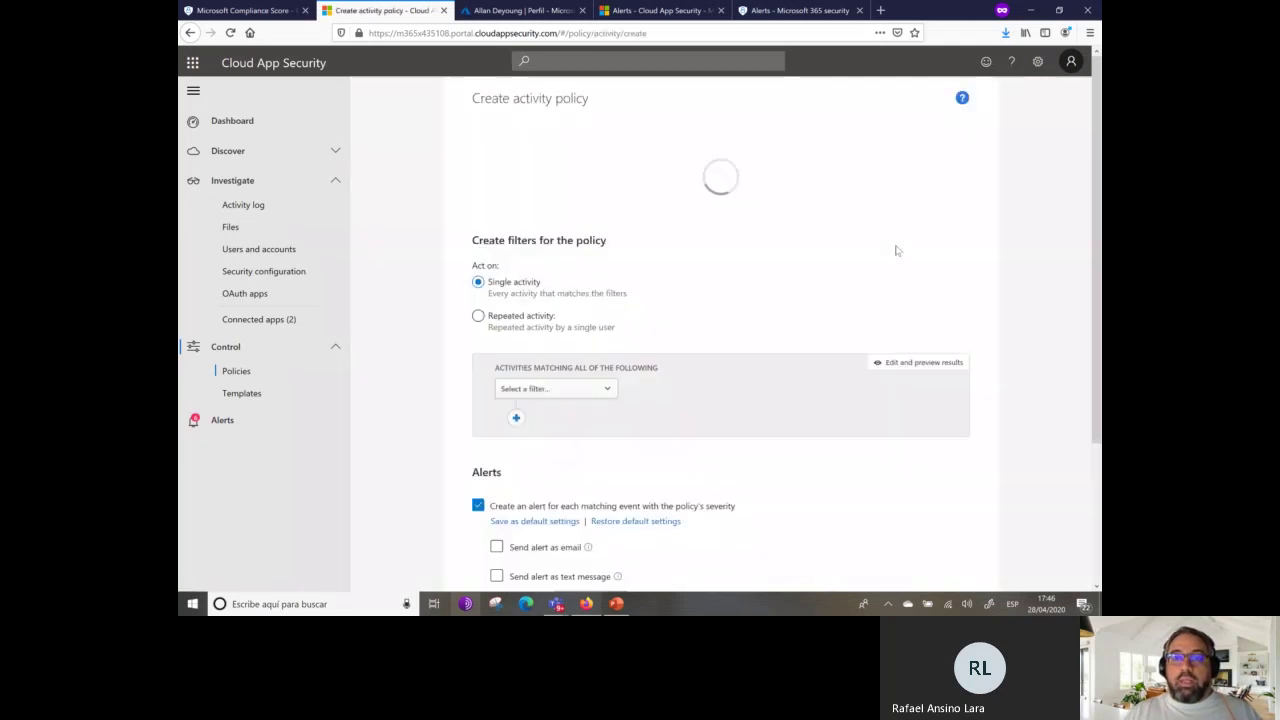
click(586, 158)
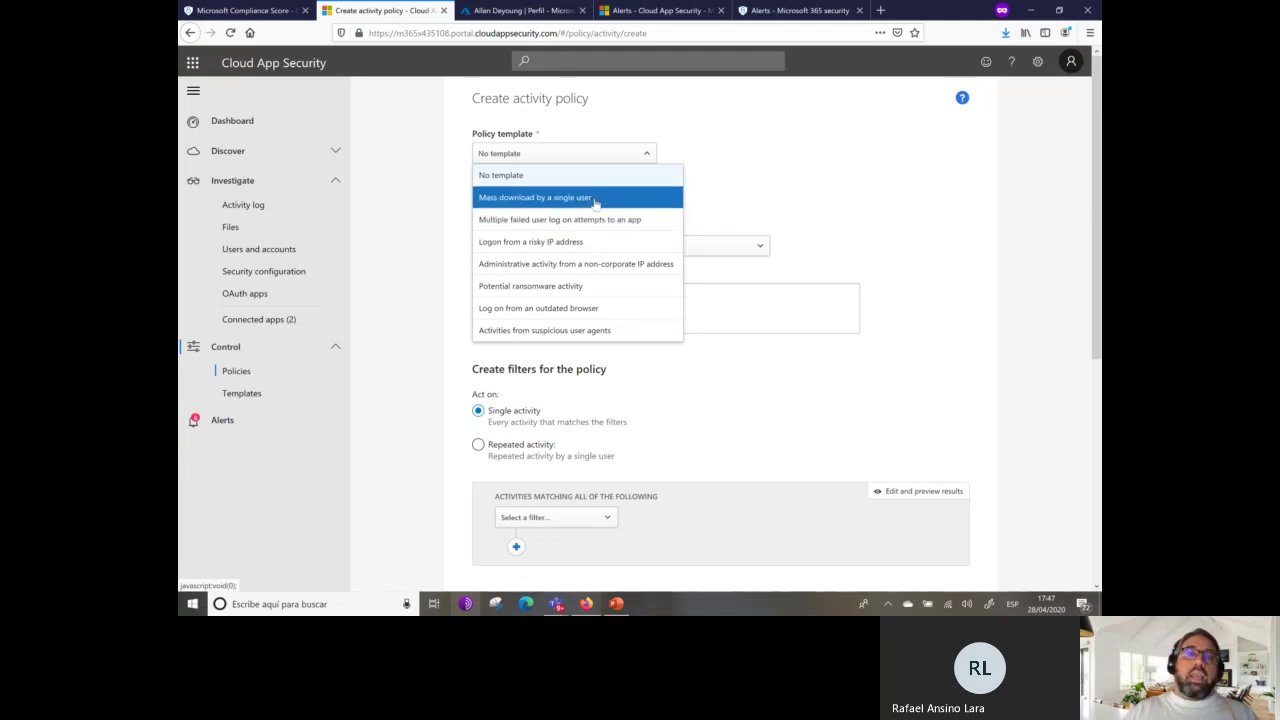
click(597, 199)
Apply the Mass download by a single user template to the activity policy form.
click(712, 209)
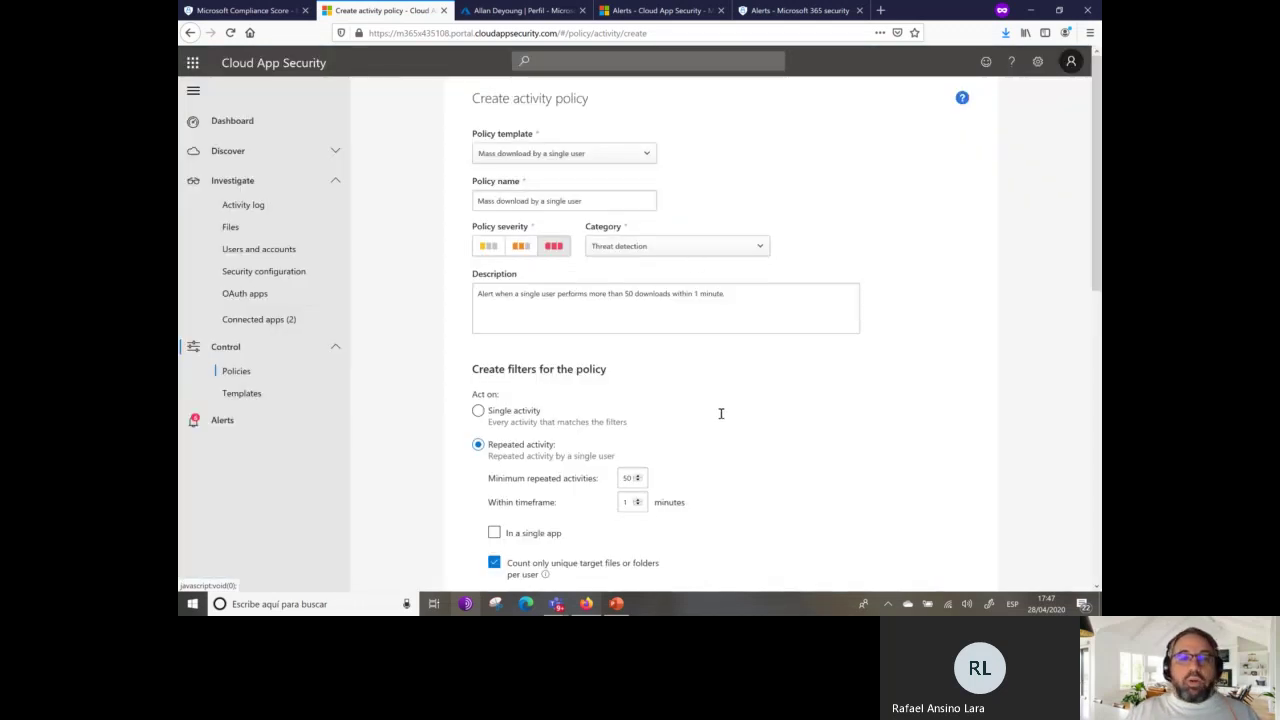
scroll(717, 417, down, 2)
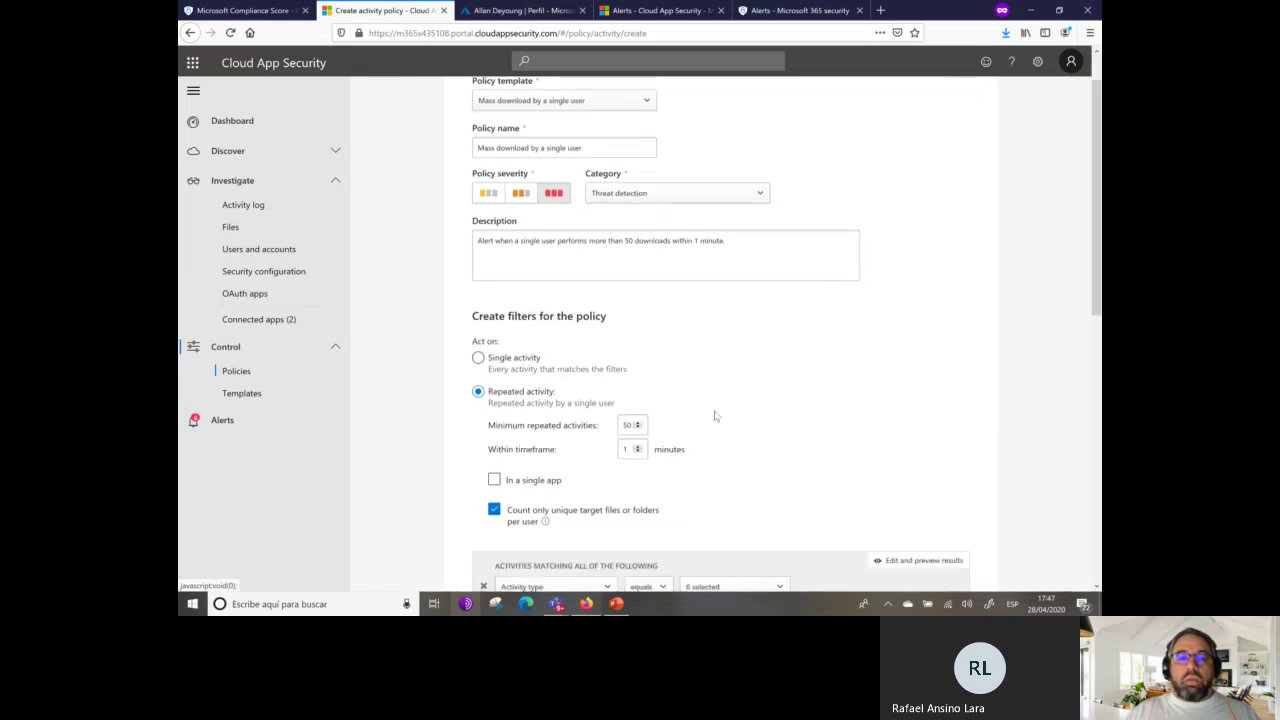
scroll(717, 396, down, 2)
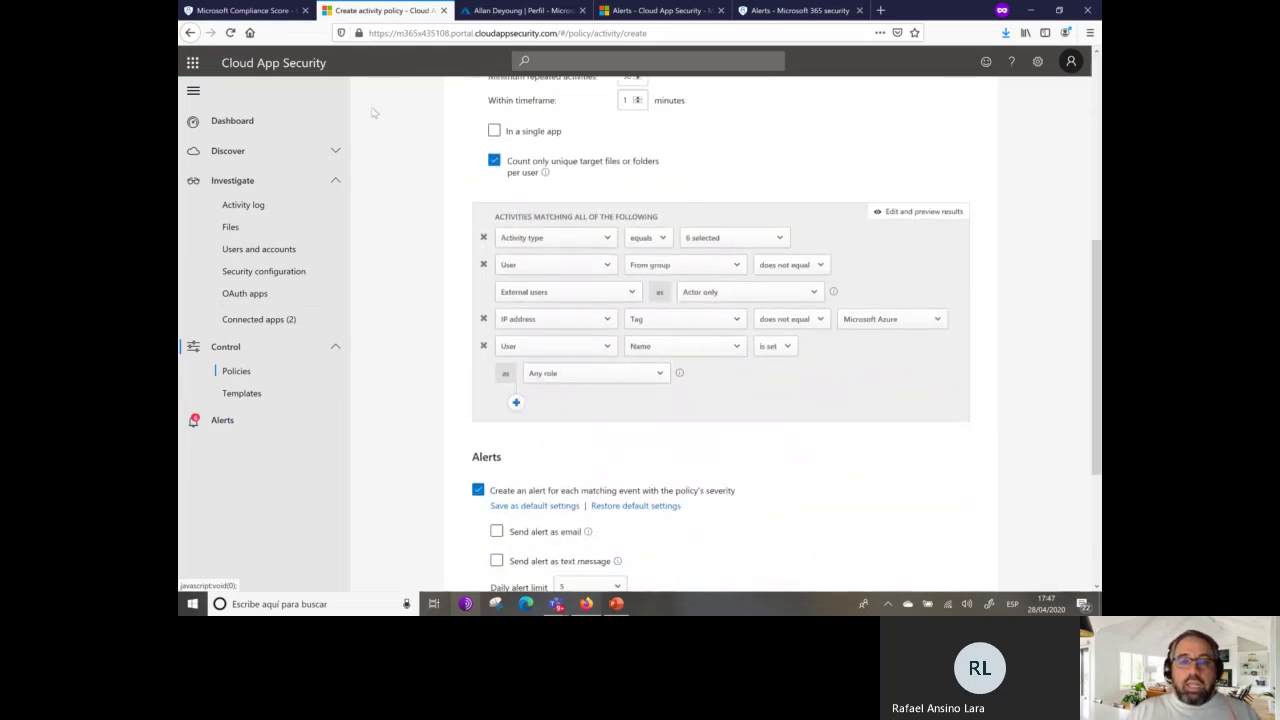
scroll(690, 420, up, 3)
scroll(676, 459, down, 2)
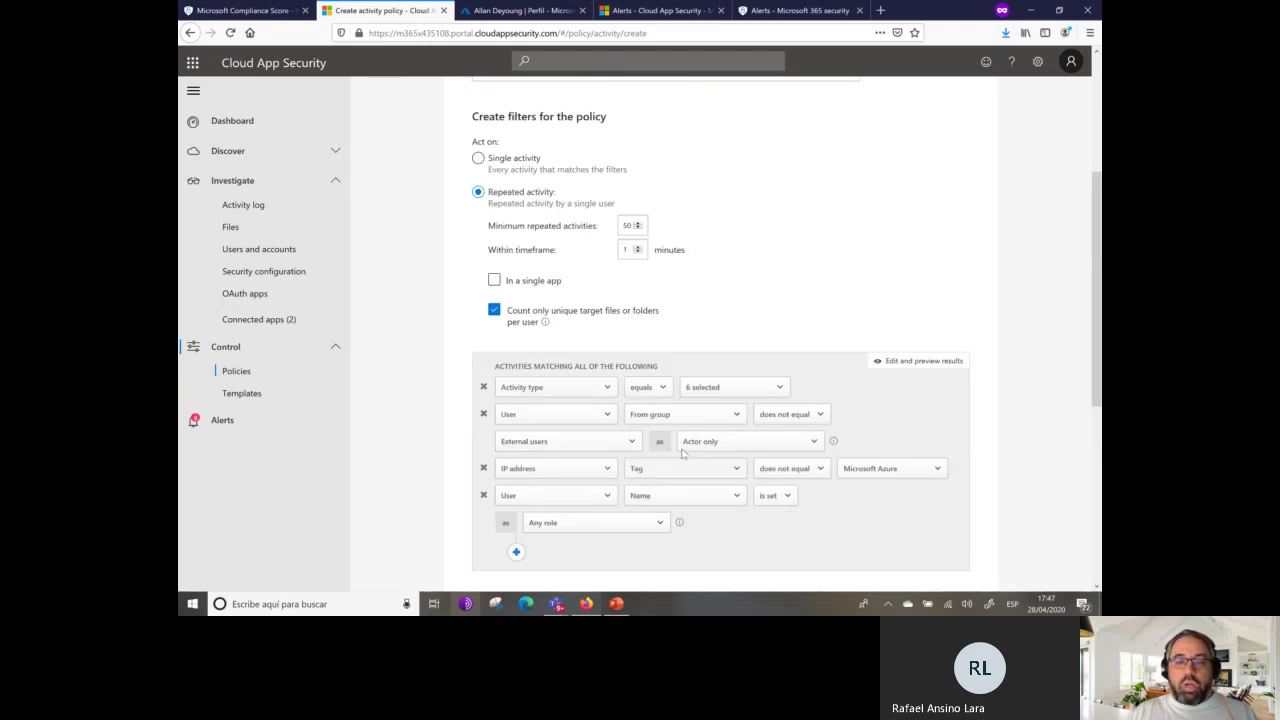
scroll(537, 334, up, 2)
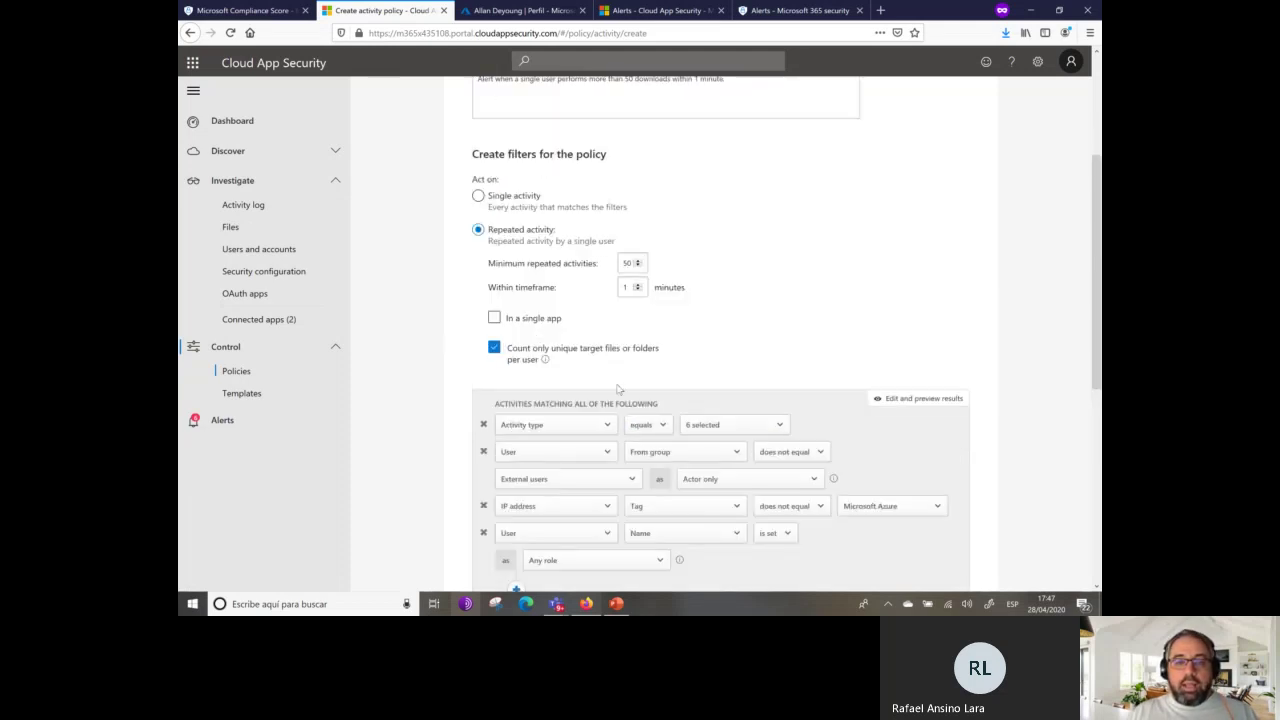
scroll(591, 420, down, 2)
scroll(519, 402, down, 2)
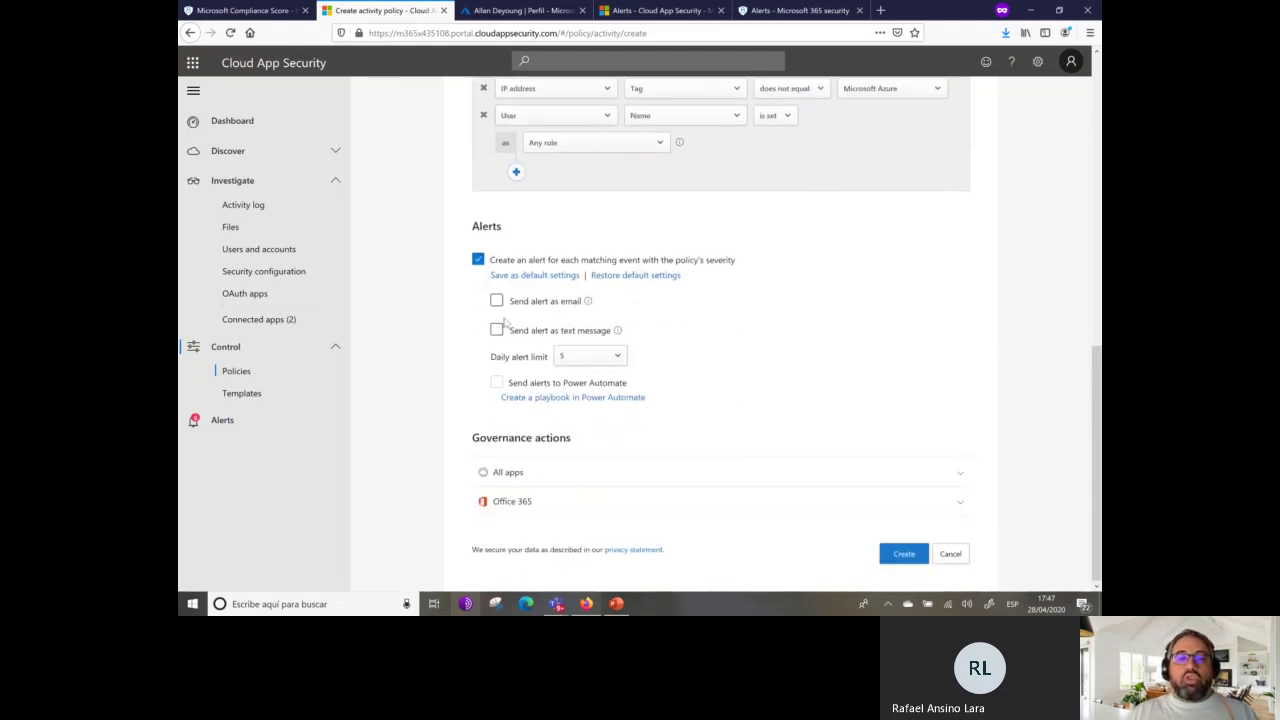
Send the policy's alerts by email to the presenter's work address and expand Office 365 governance actions.
click(497, 301)
click(612, 321)
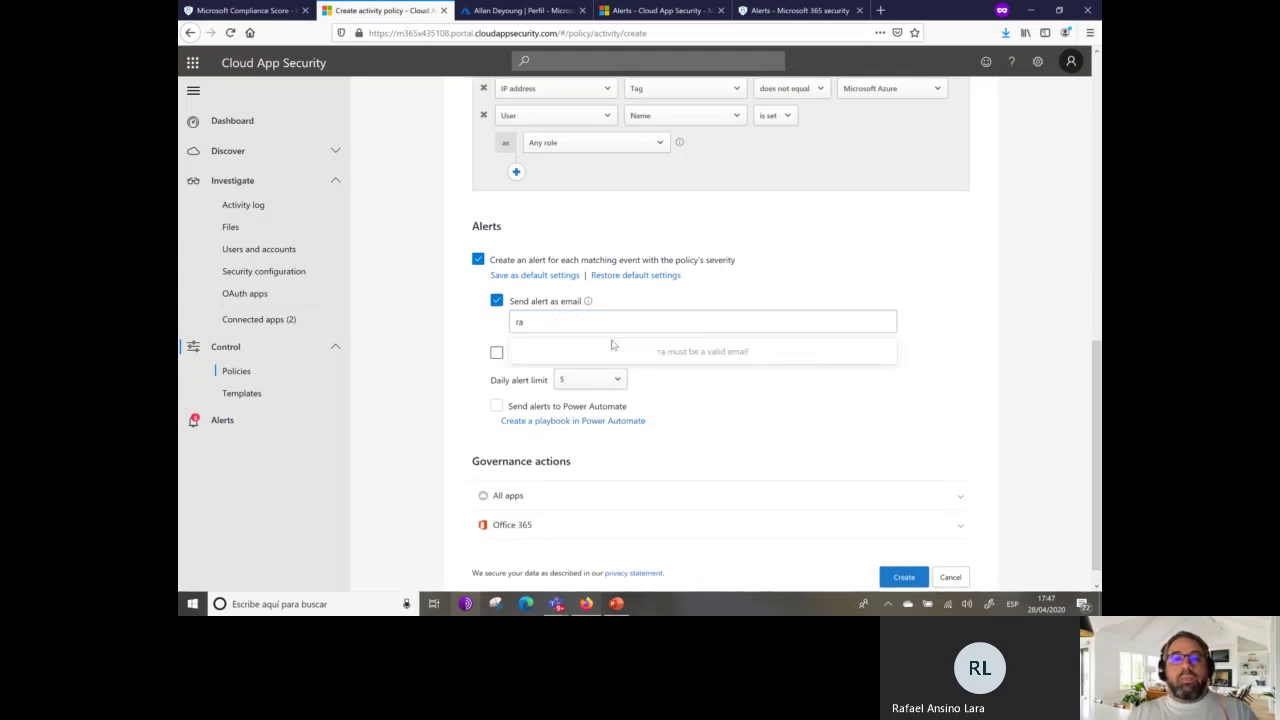
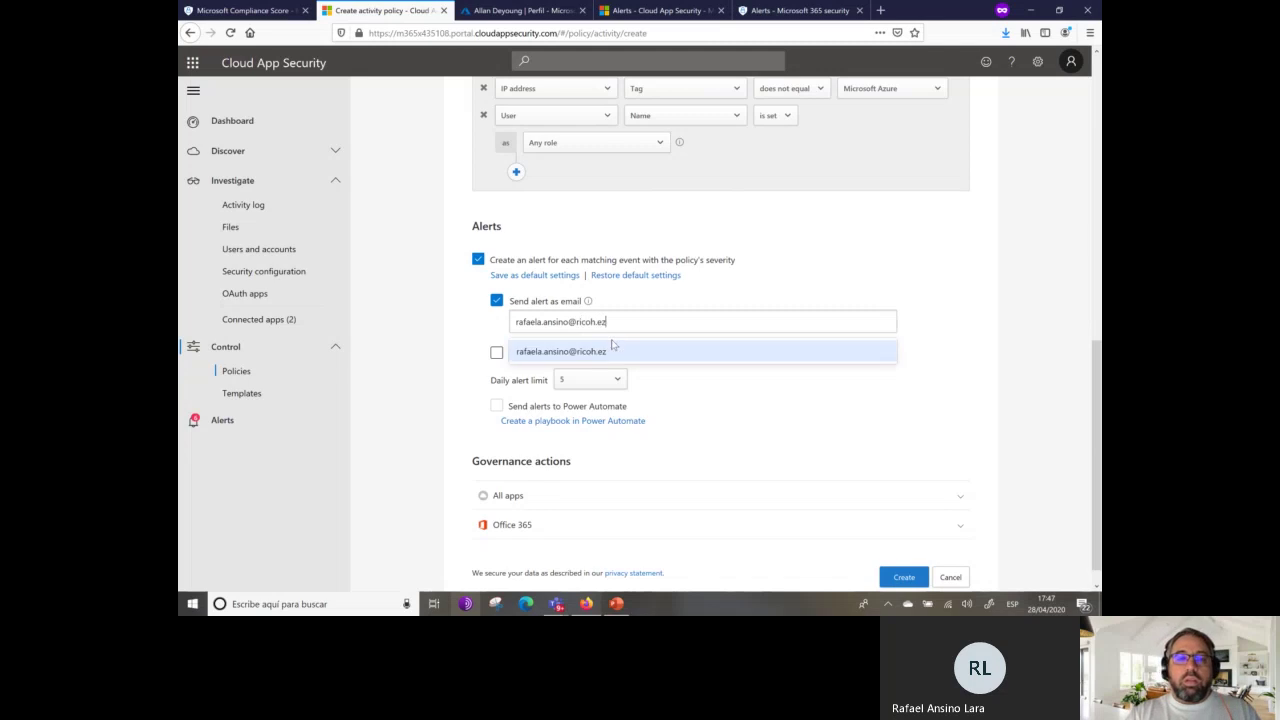
key(BackSpace)
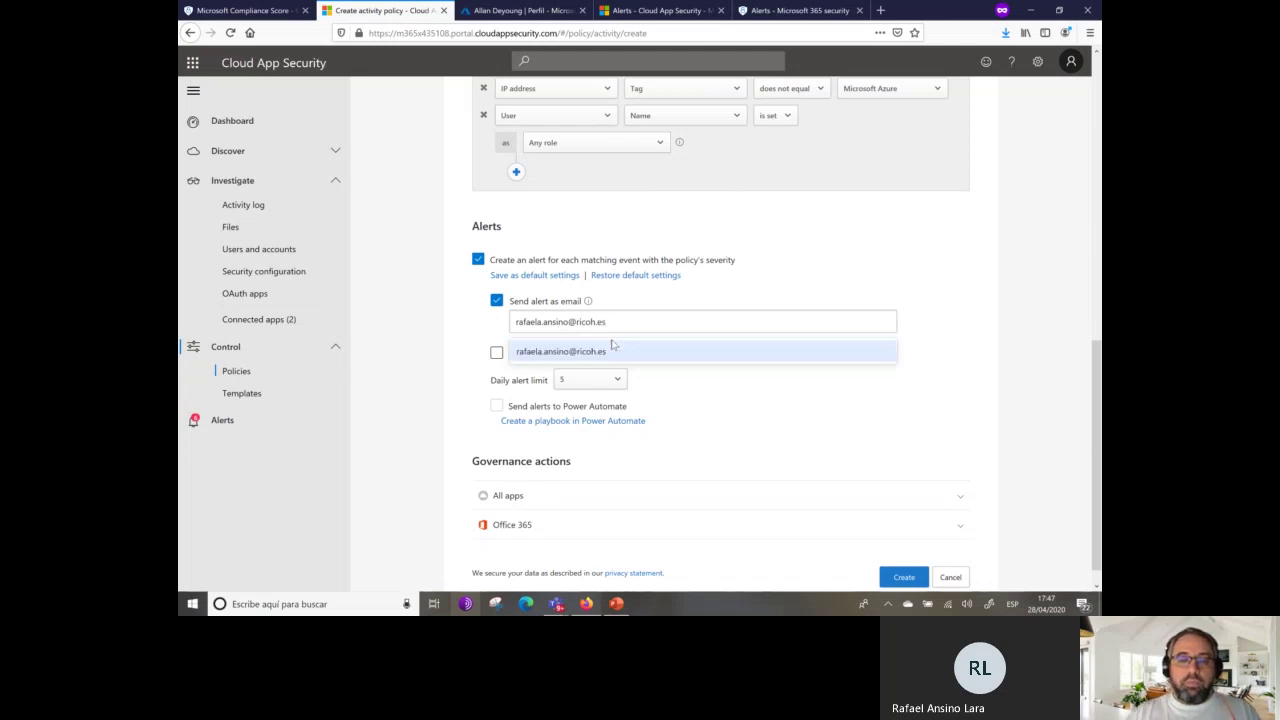
click(615, 354)
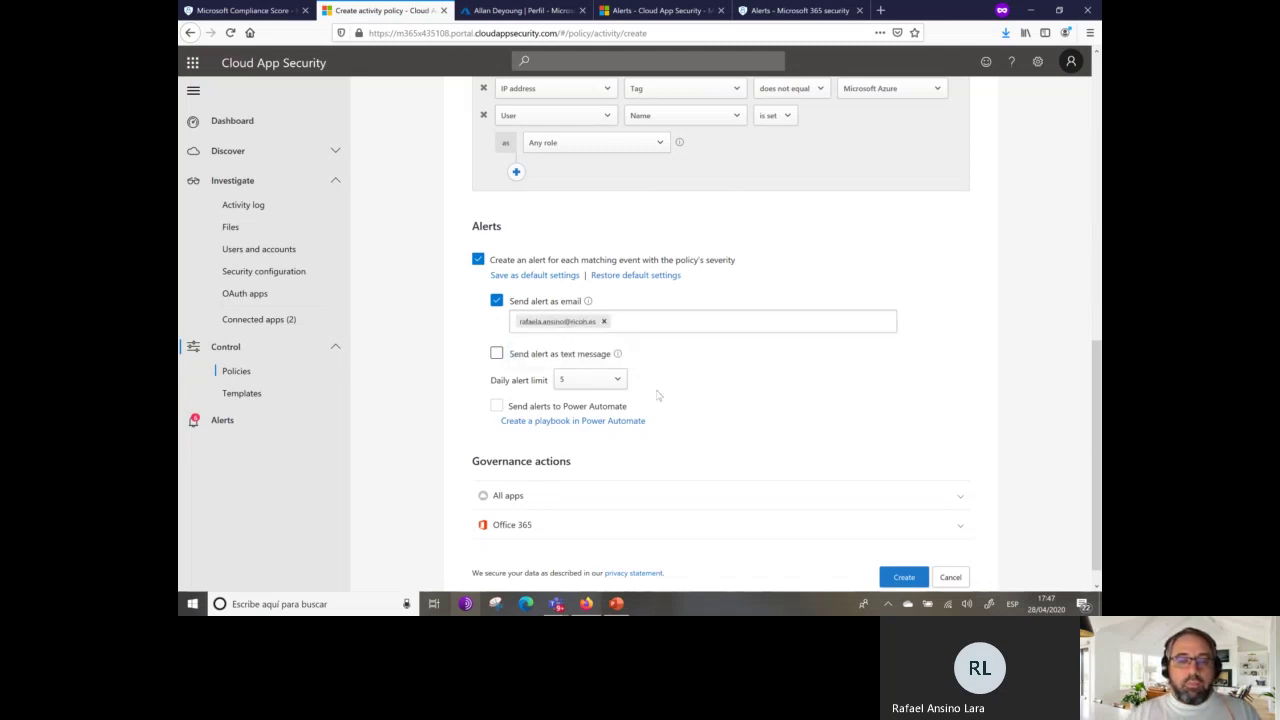
scroll(652, 450, down, 1)
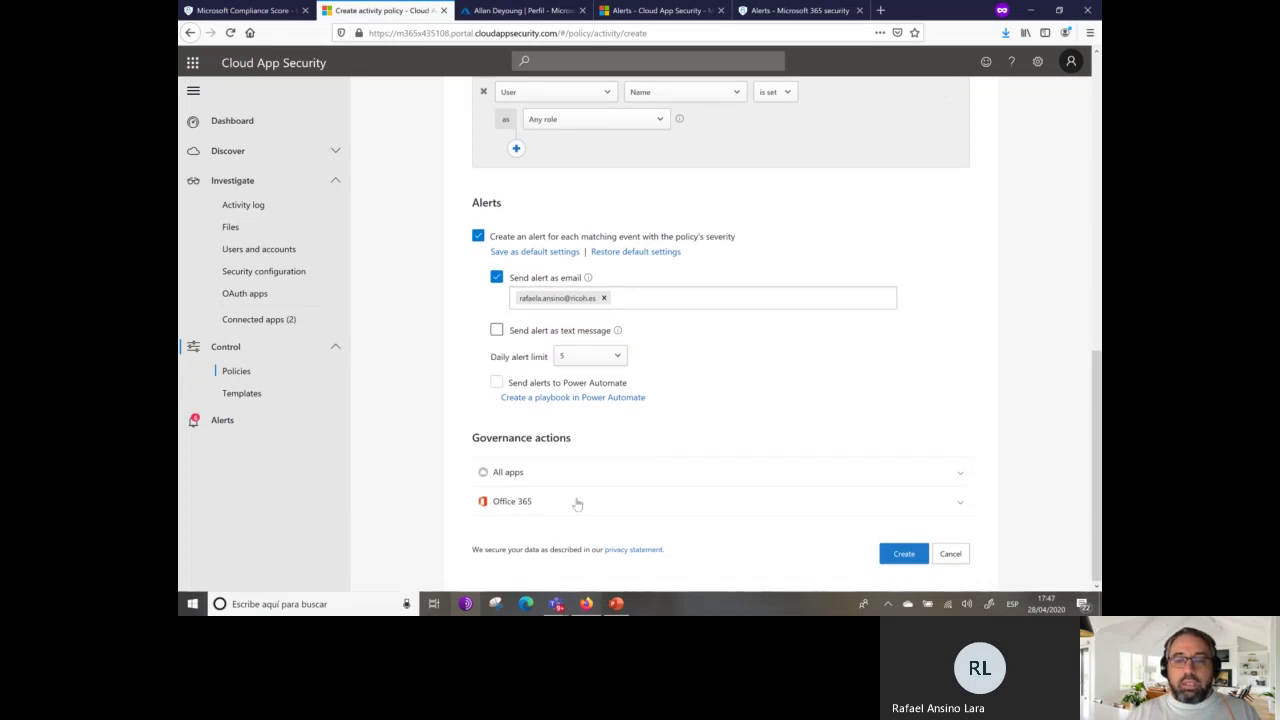
click(959, 506)
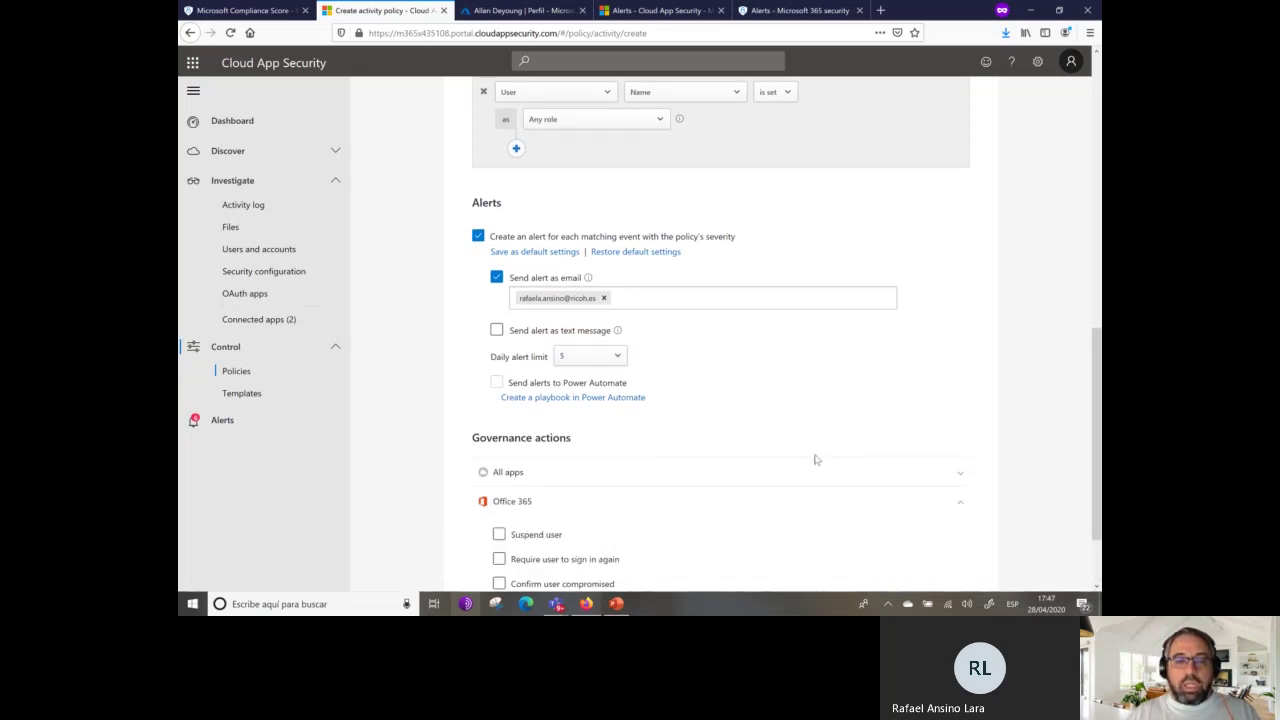
Add the Office 365 suspend-user action, leave user notification off, and create the mass download policy.
scroll(815, 460, down, 2)
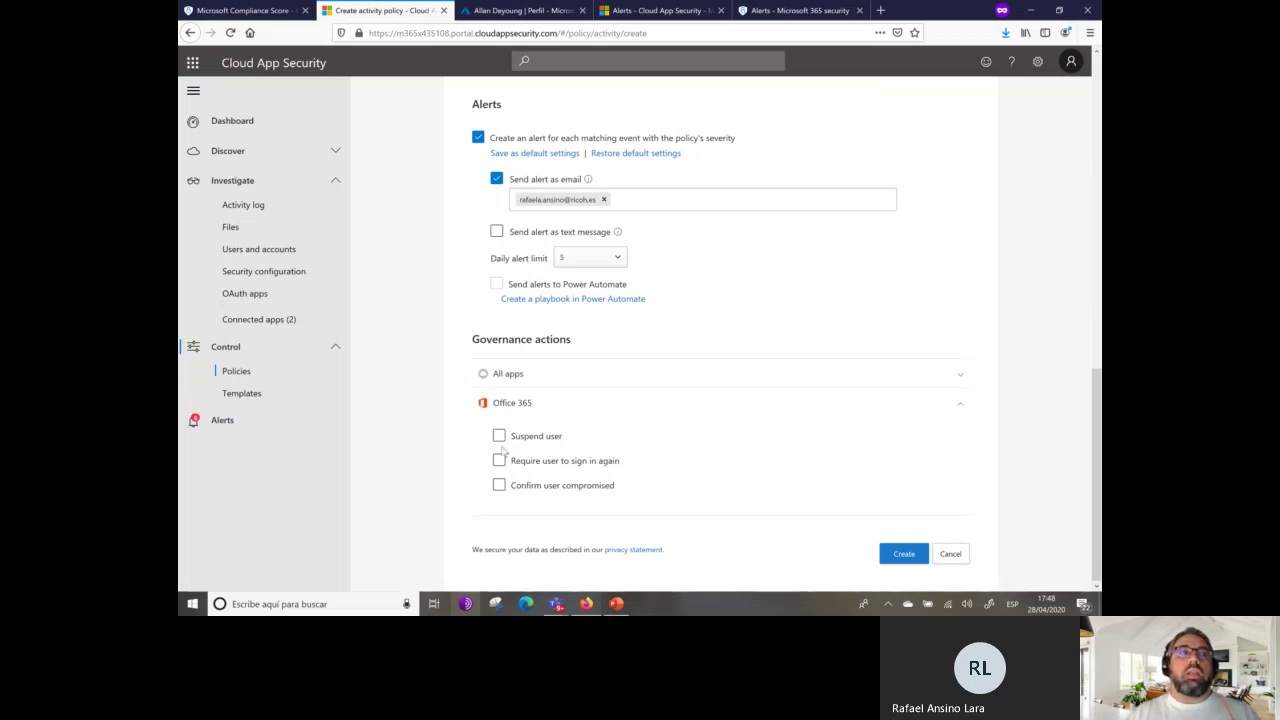
click(499, 436)
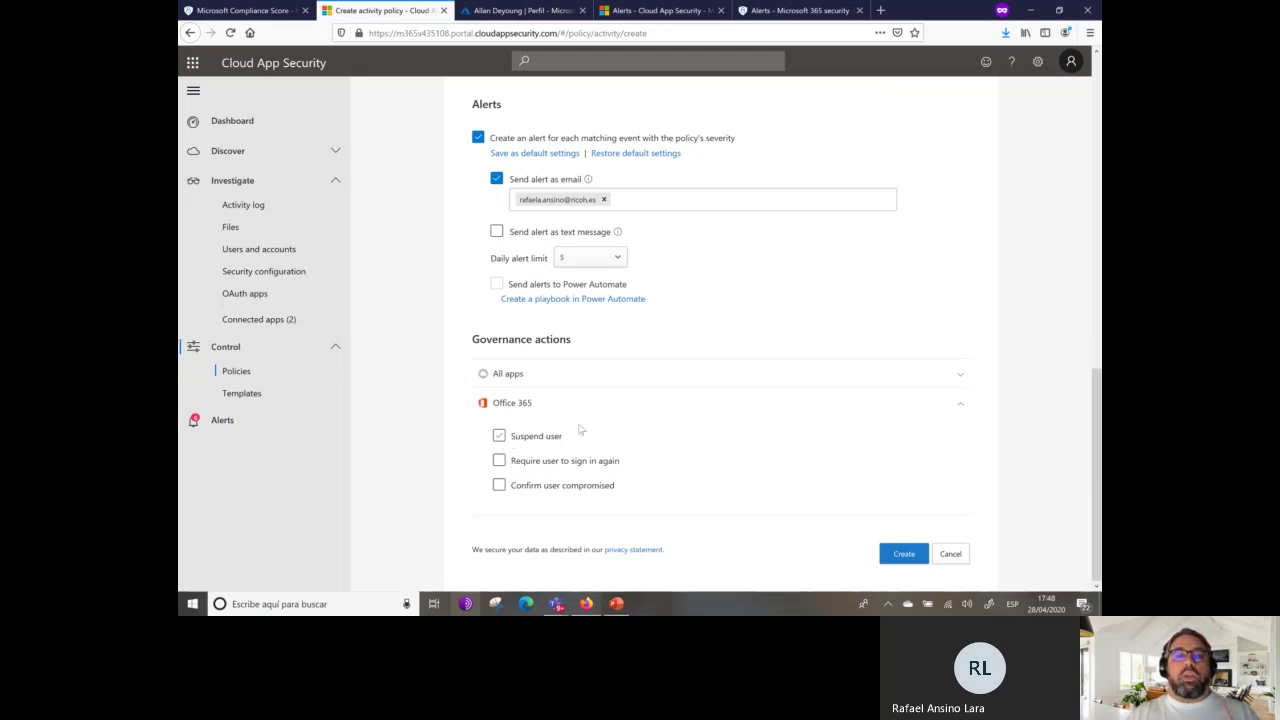
click(960, 374)
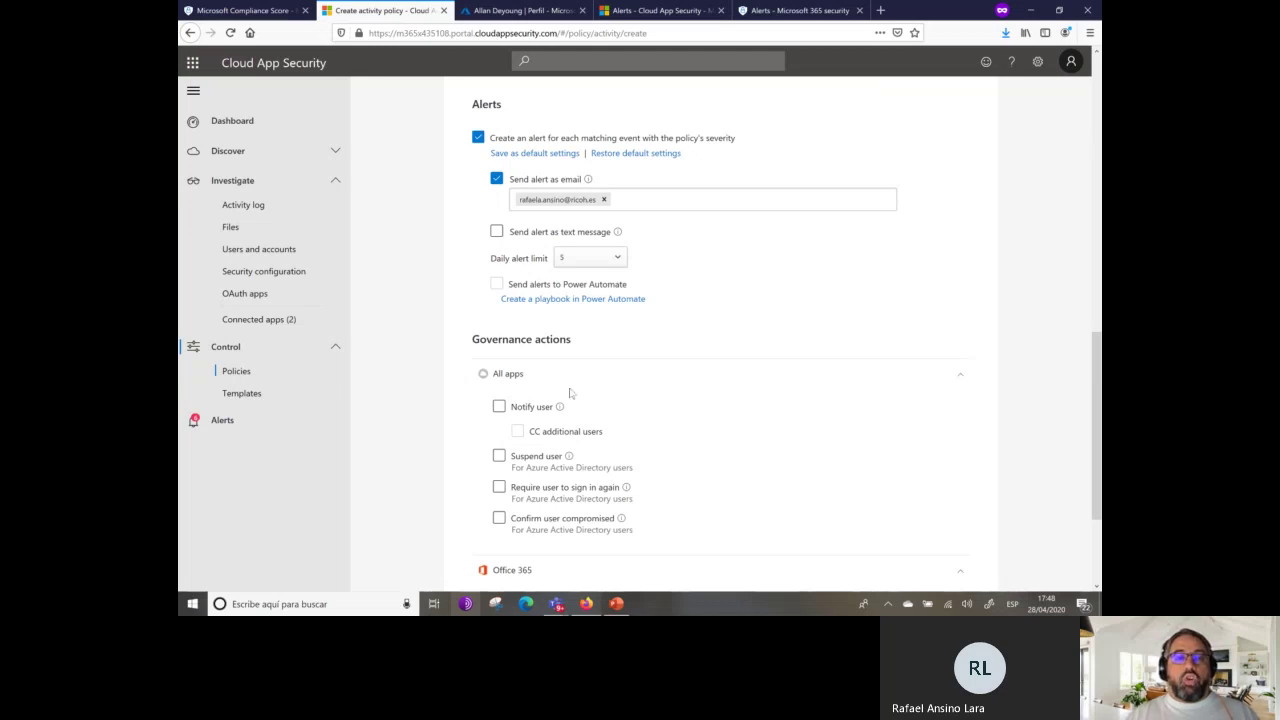
click(499, 407)
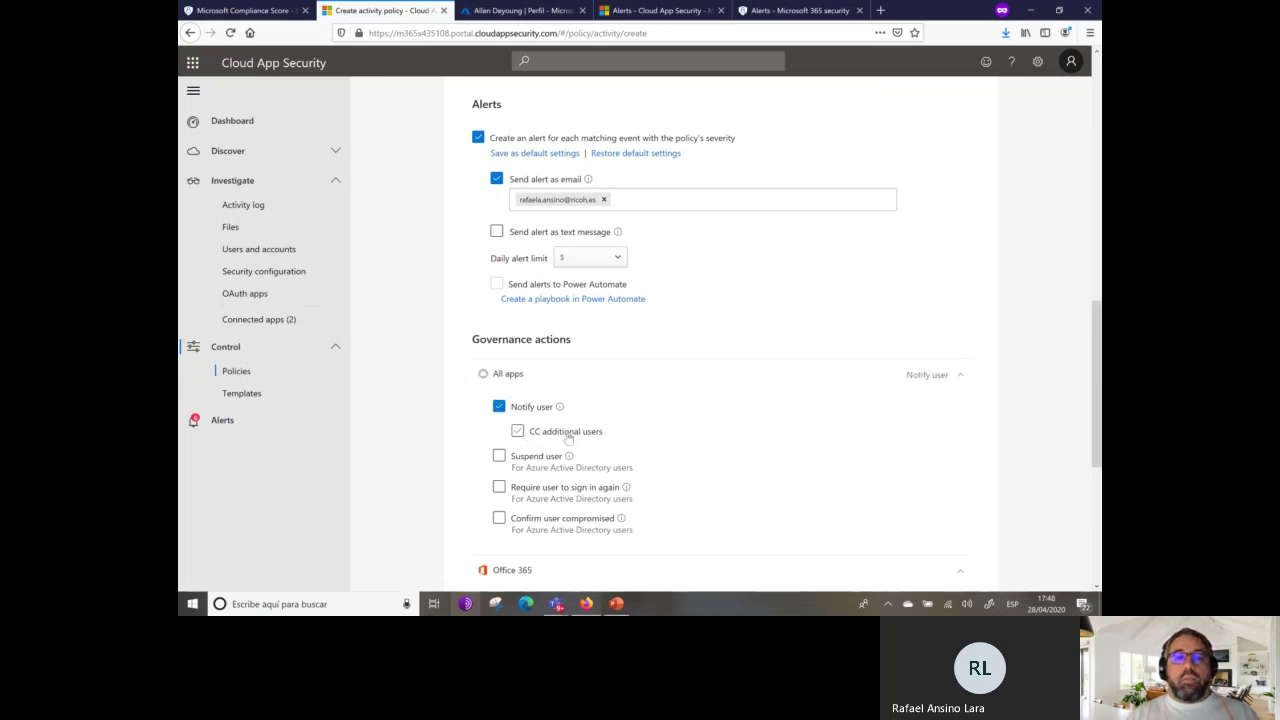
click(499, 407)
scroll(628, 480, up, 2)
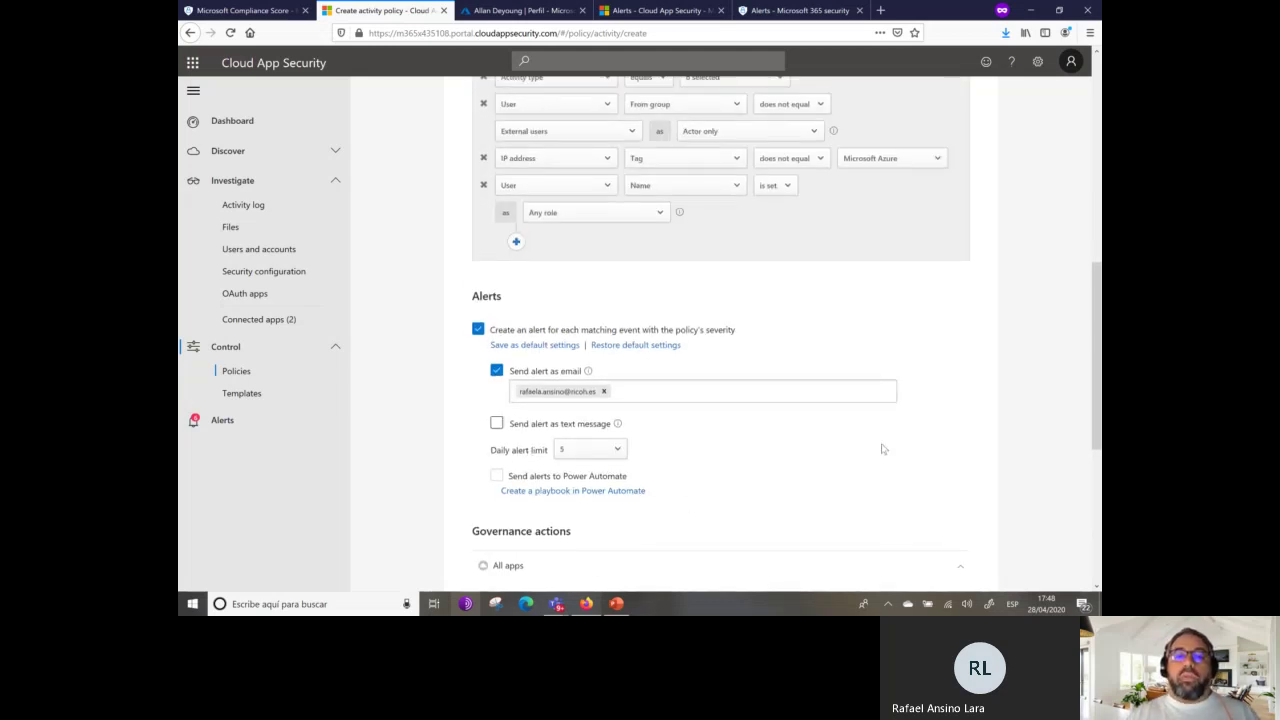
scroll(880, 446, up, 15)
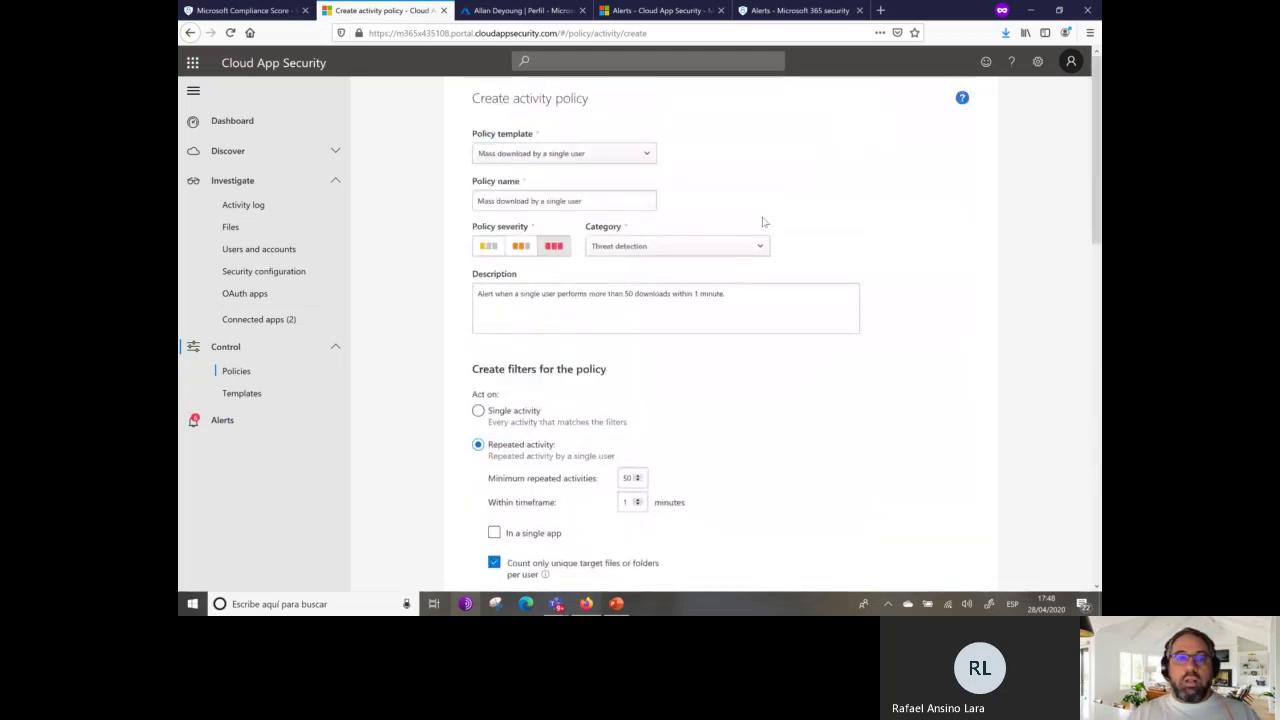
scroll(969, 408, down, 15)
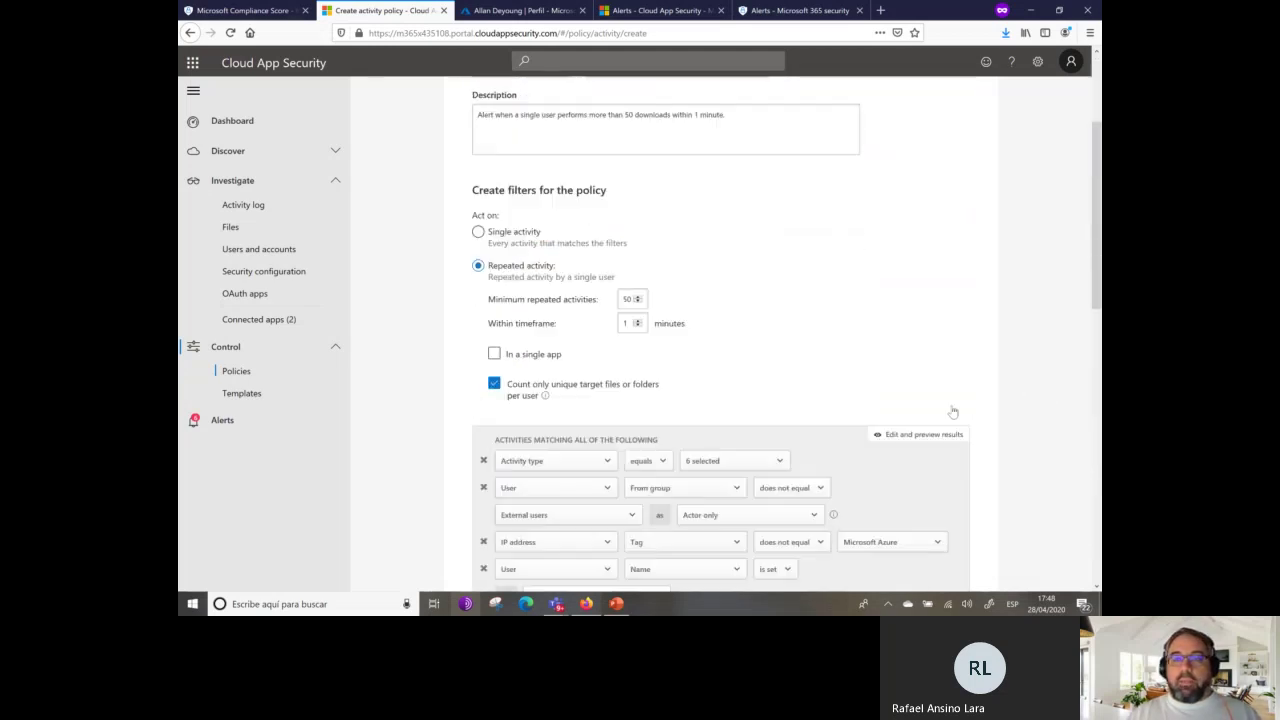
click(906, 553)
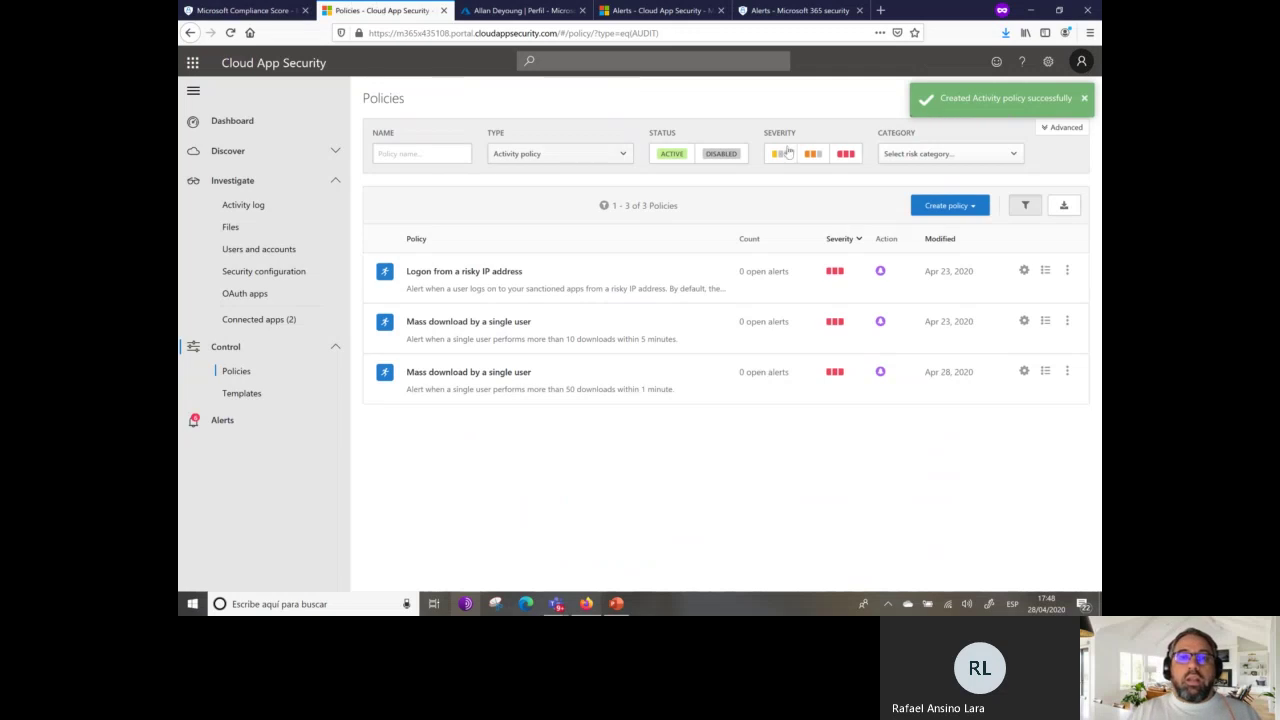
Try creating an access policy, hit the Conditional Access App Control warning, and return to Policies.
click(970, 206)
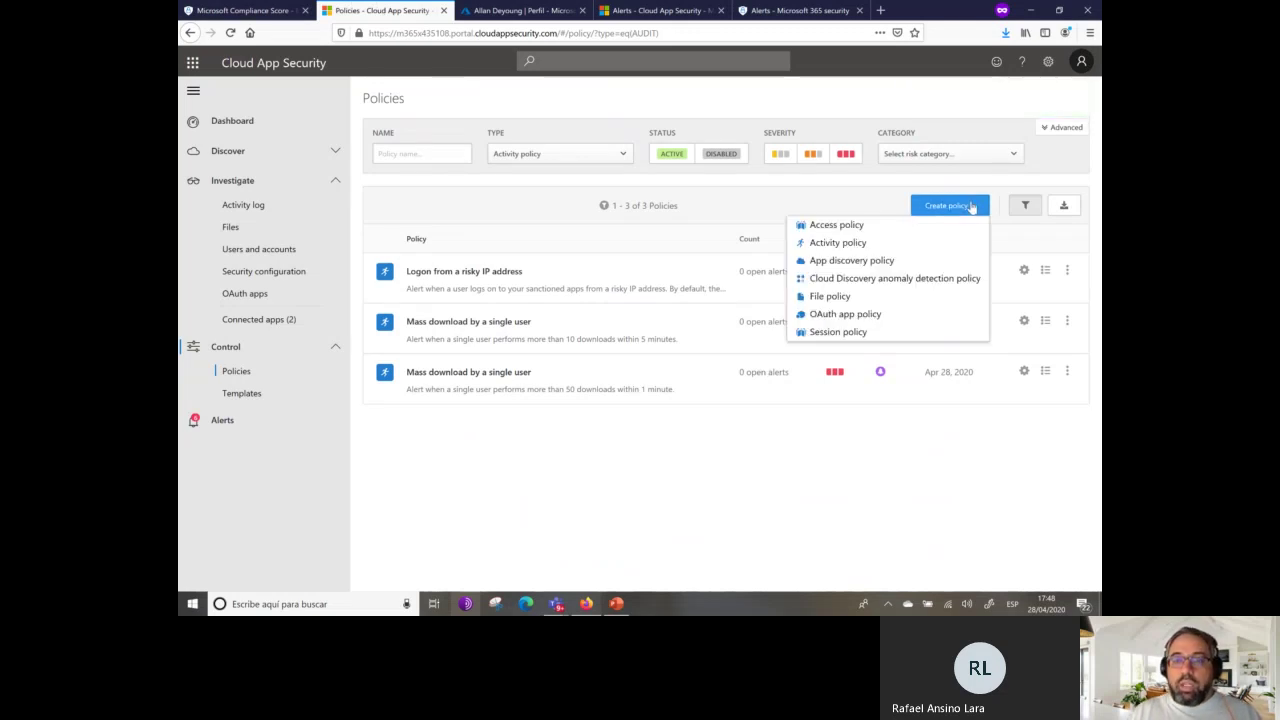
click(840, 225)
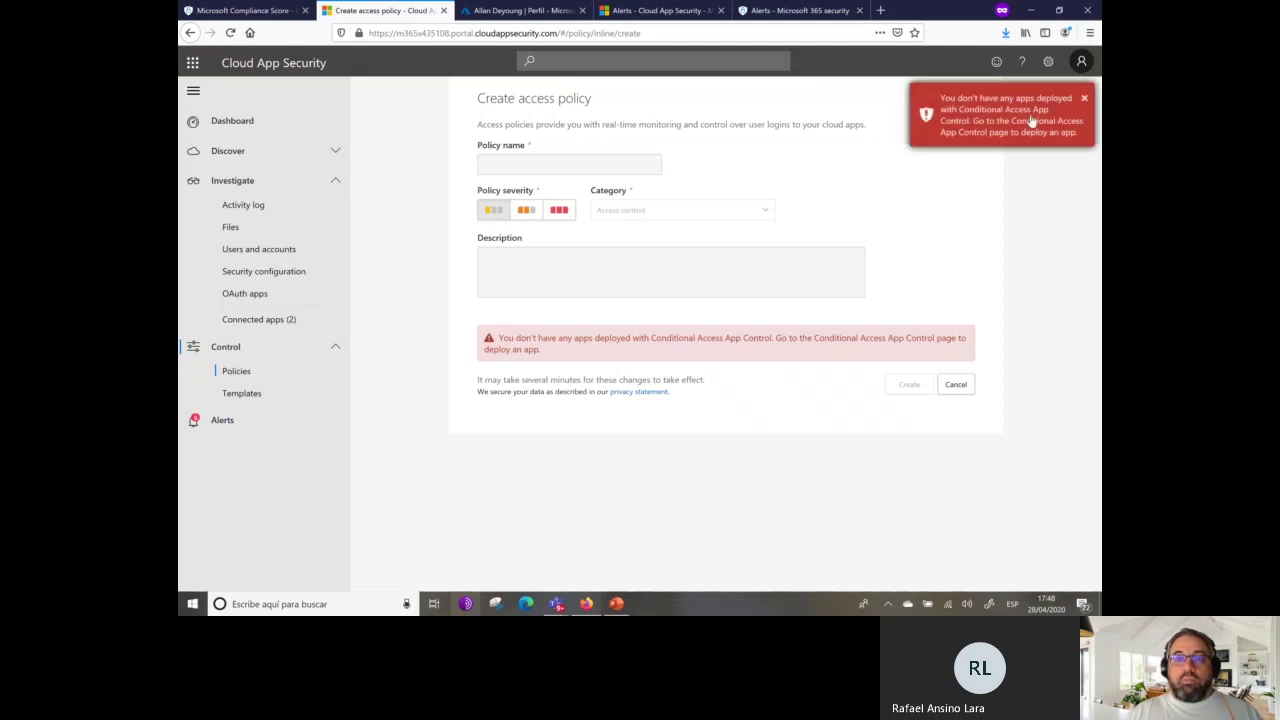
click(190, 33)
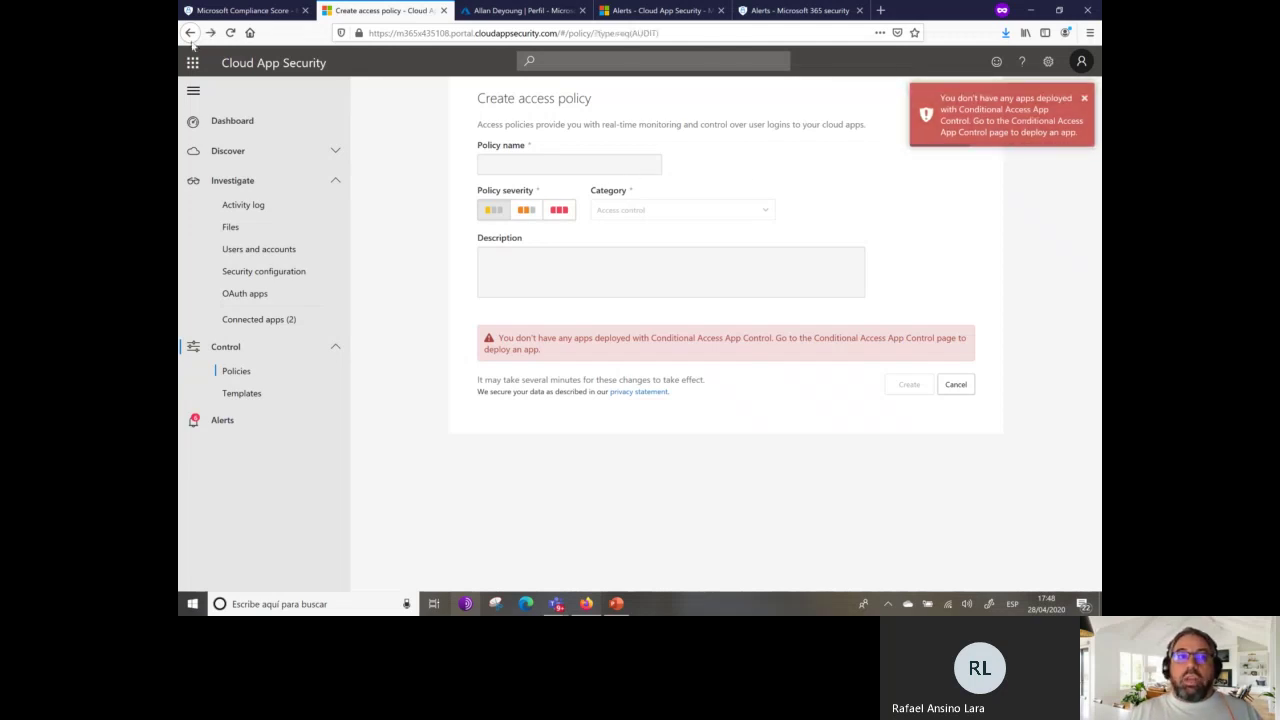
click(950, 205)
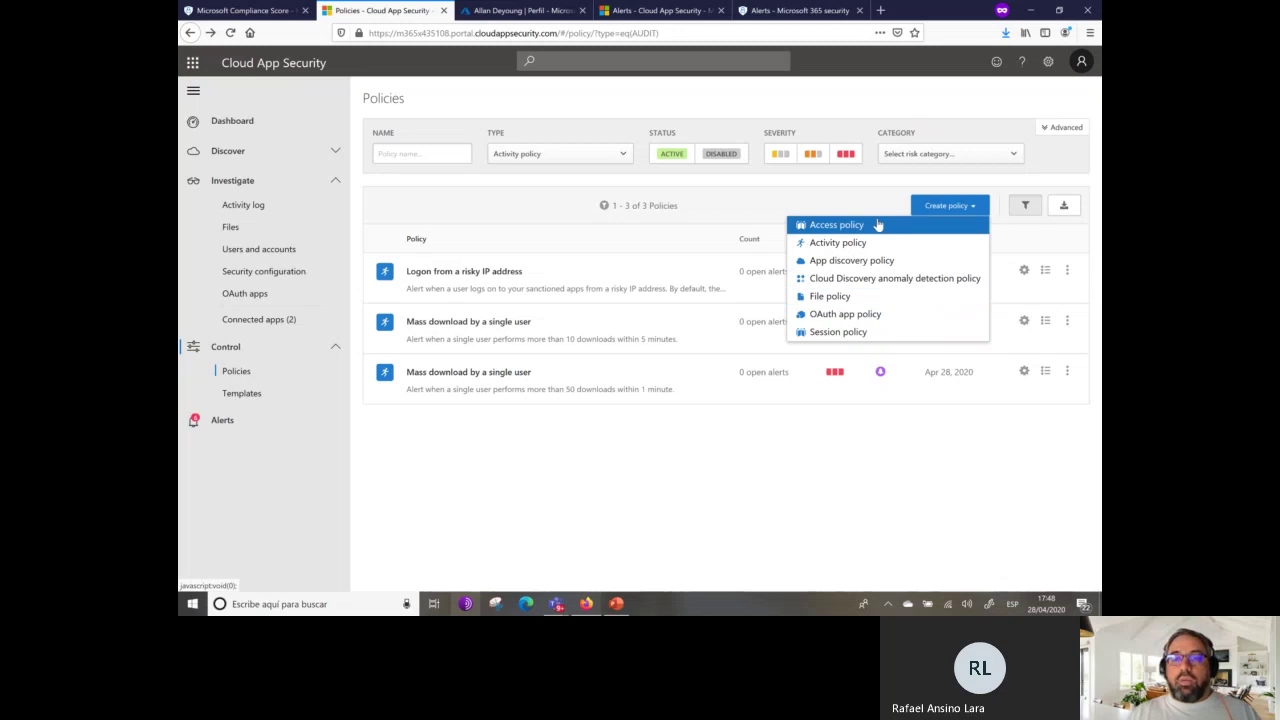
Start a Cloud Discovery anomaly detection policy from the discovered IP addresses template, then discard it.
click(885, 278)
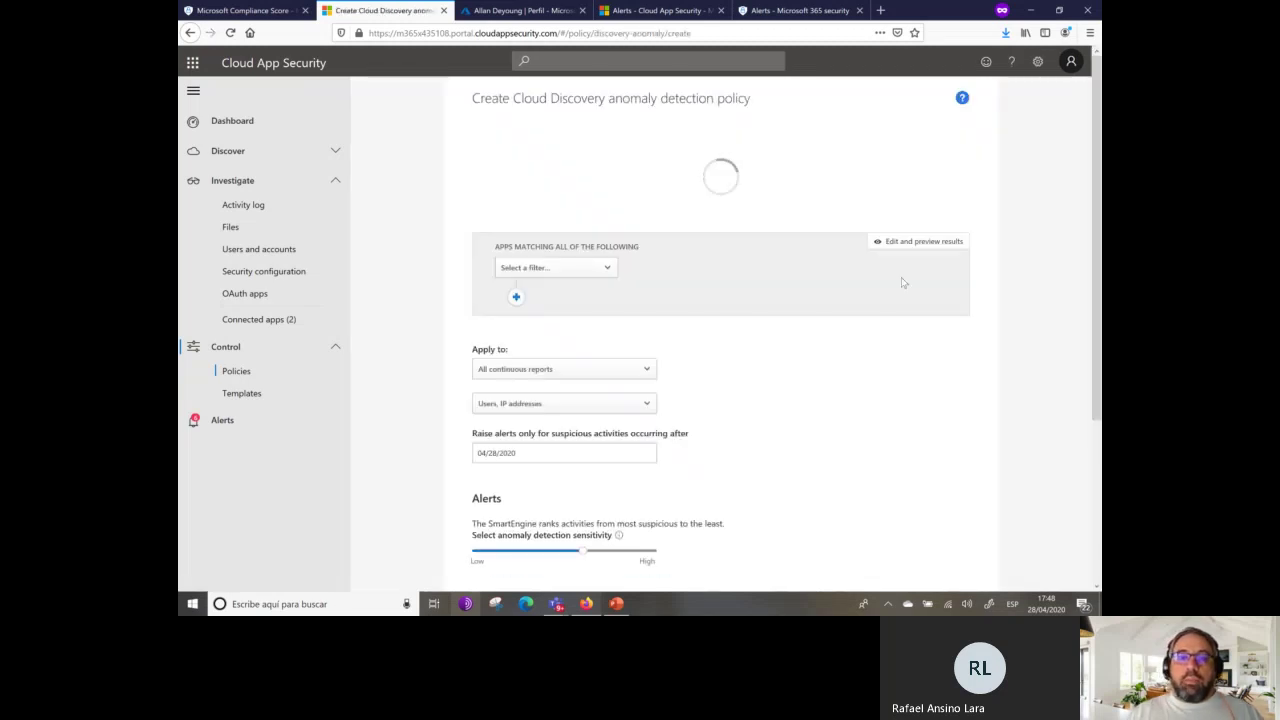
click(603, 160)
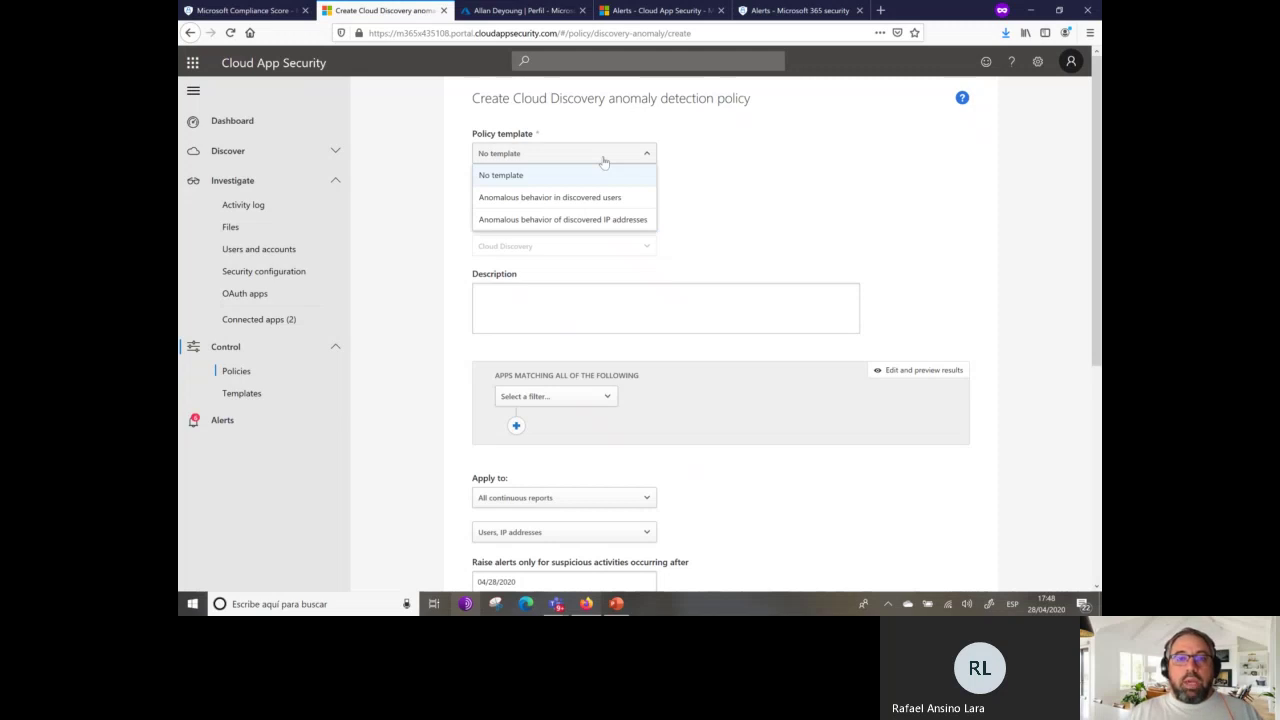
click(568, 219)
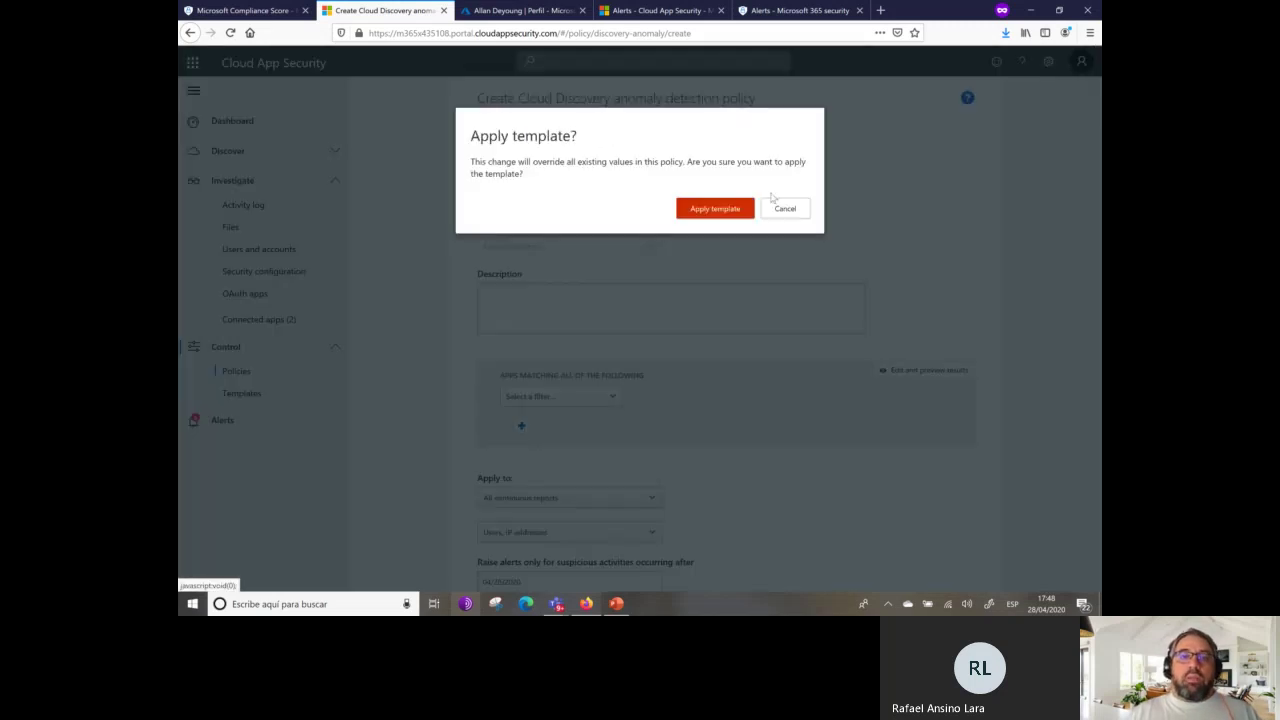
click(715, 208)
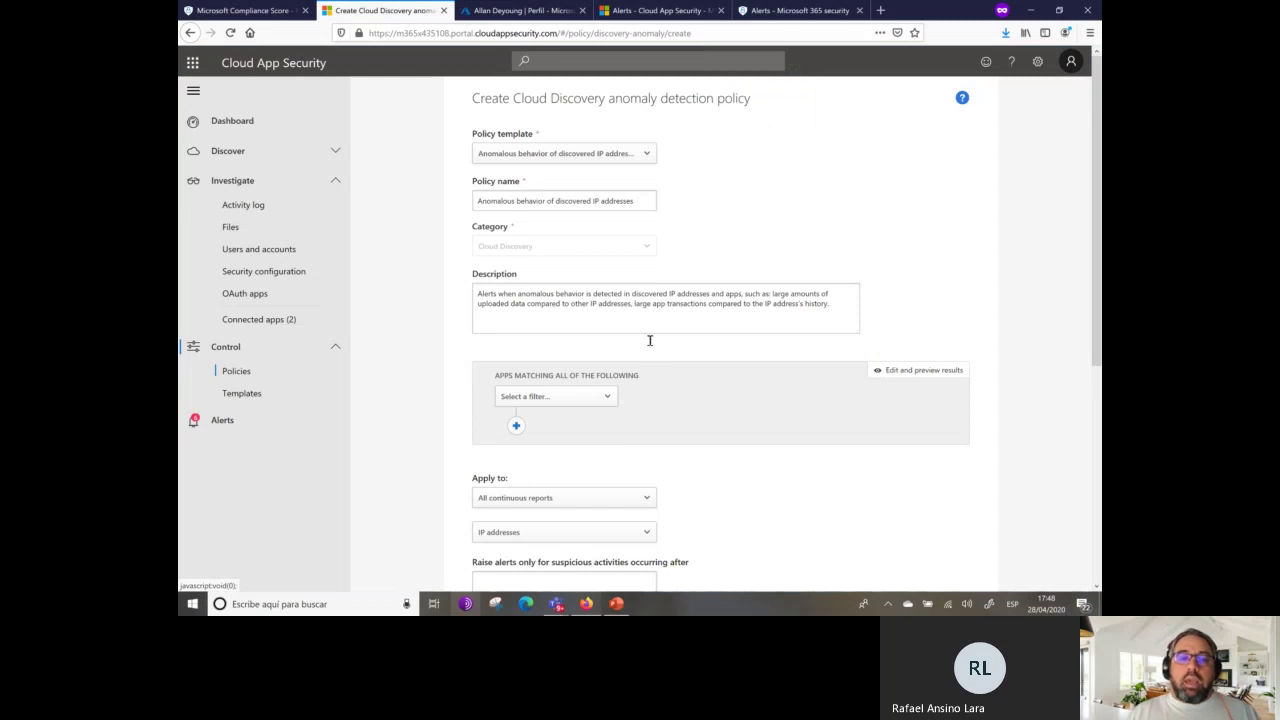
scroll(660, 350, down, 4)
click(190, 33)
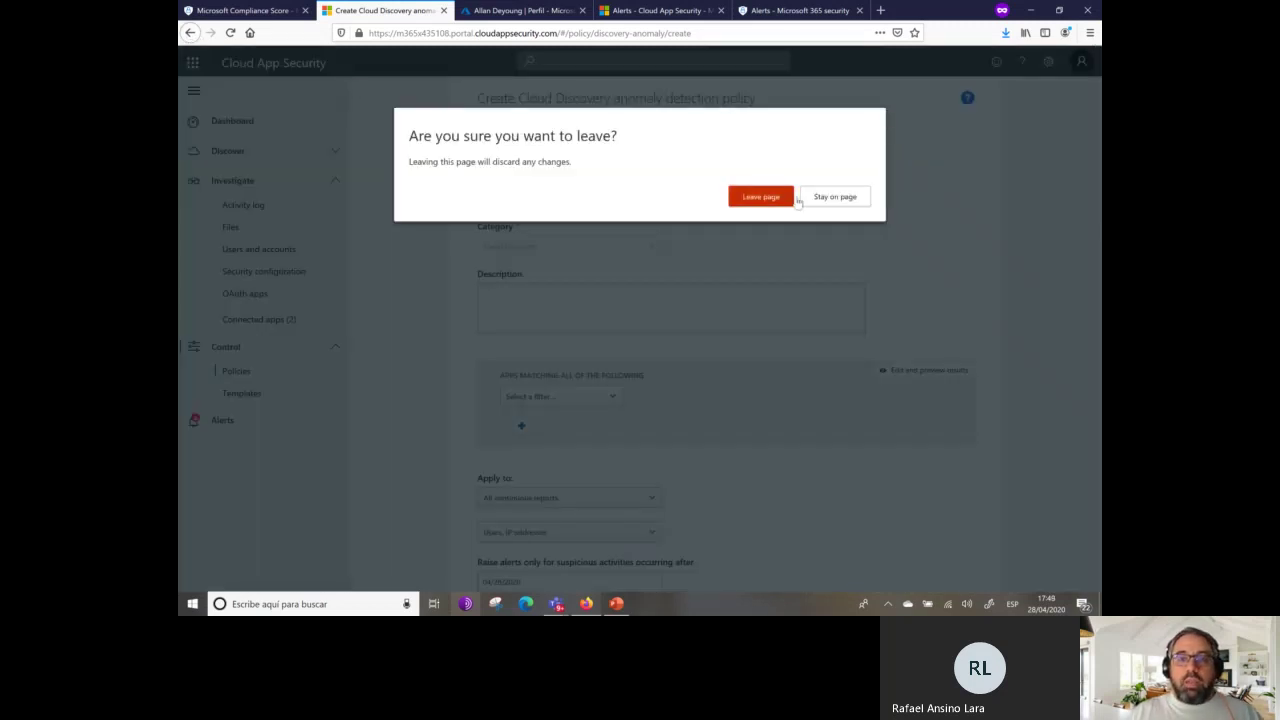
click(768, 197)
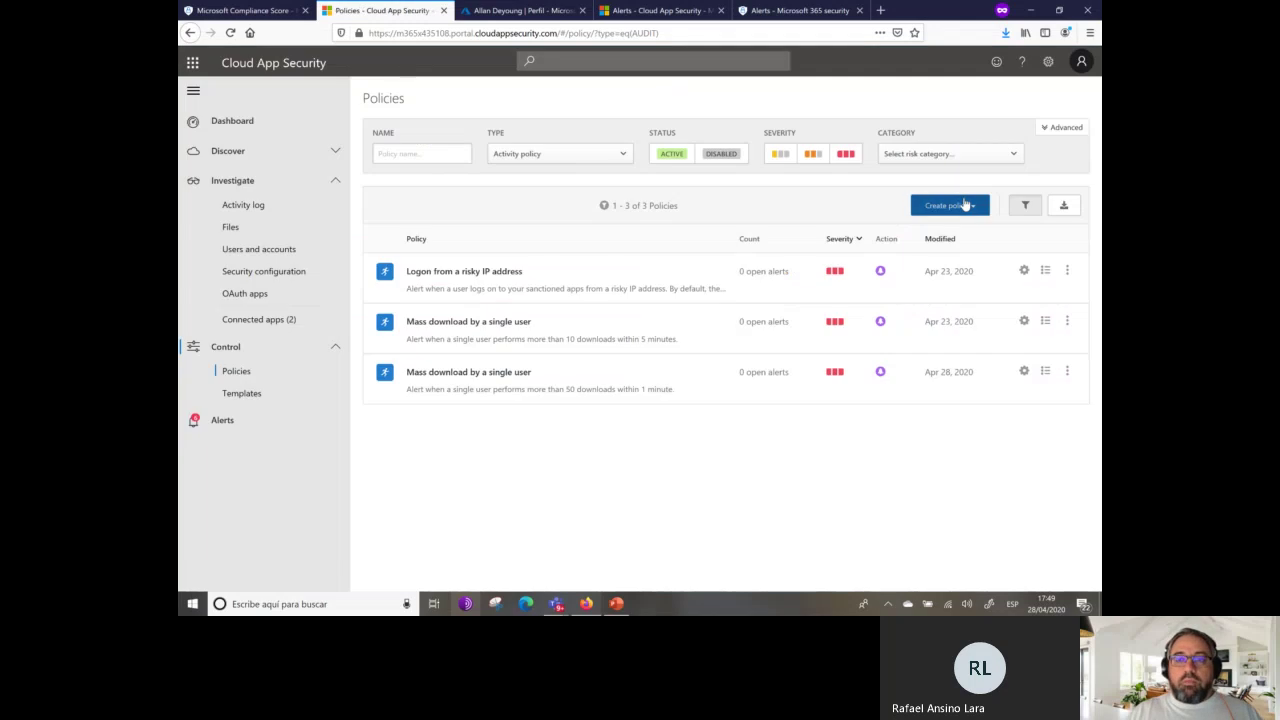
Open a new OAuth app policy form and leave it without saving.
click(965, 205)
click(885, 315)
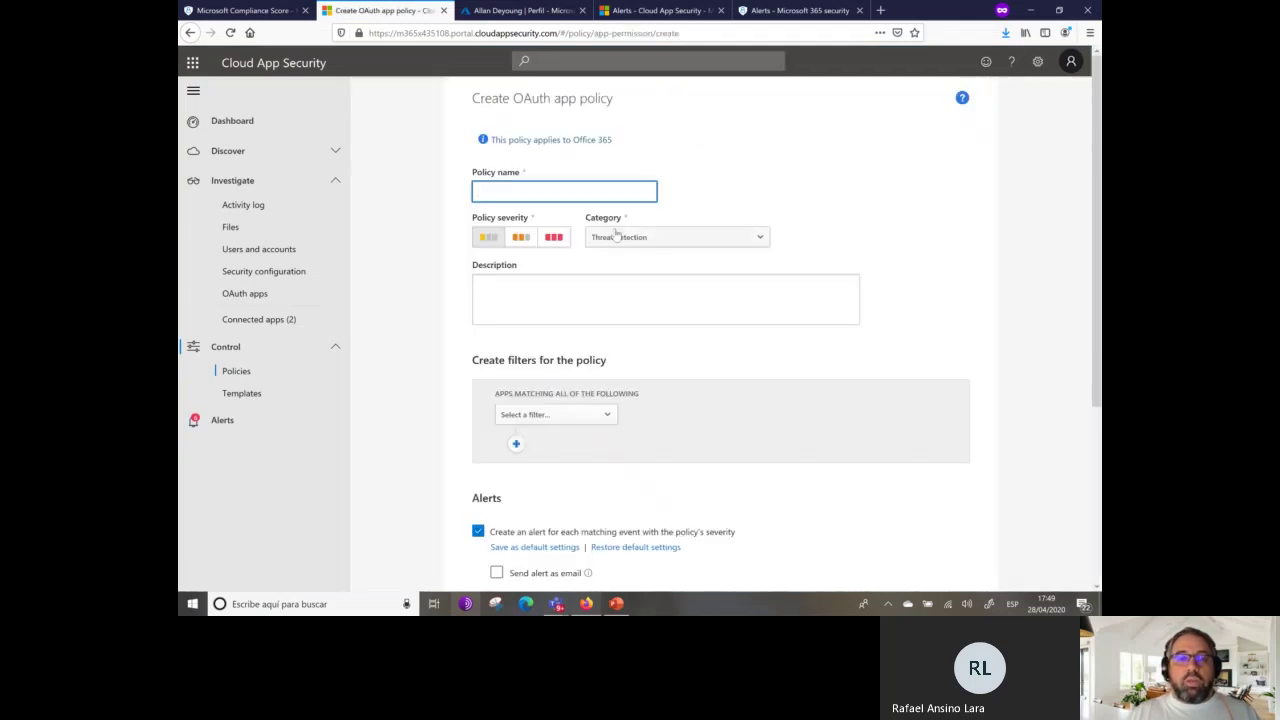
click(190, 33)
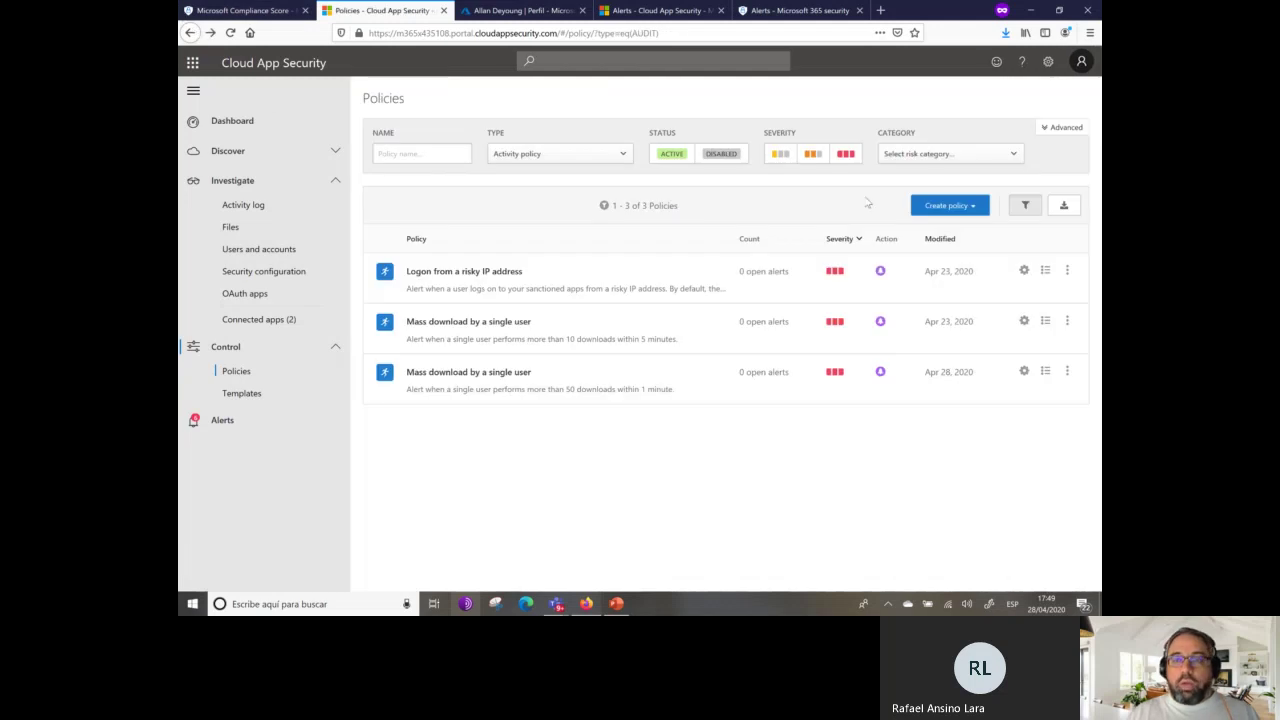
Start an app discovery policy and browse its templates without choosing one.
click(986, 206)
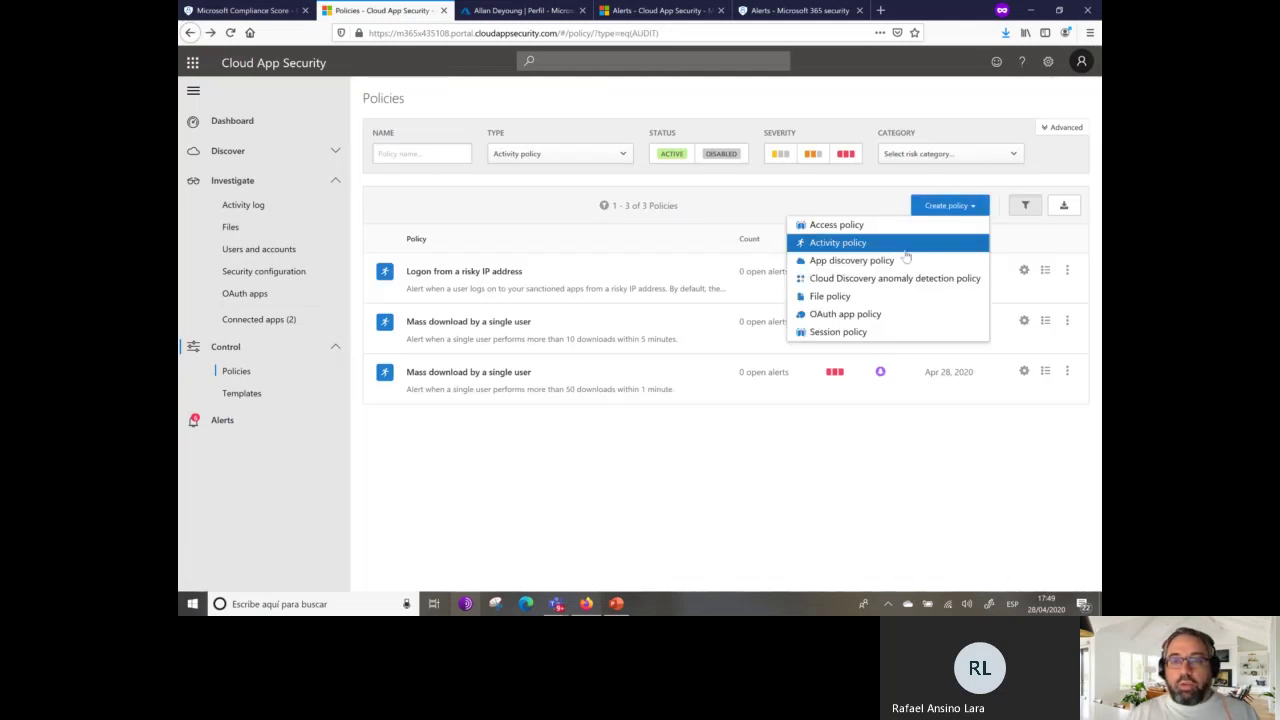
click(870, 260)
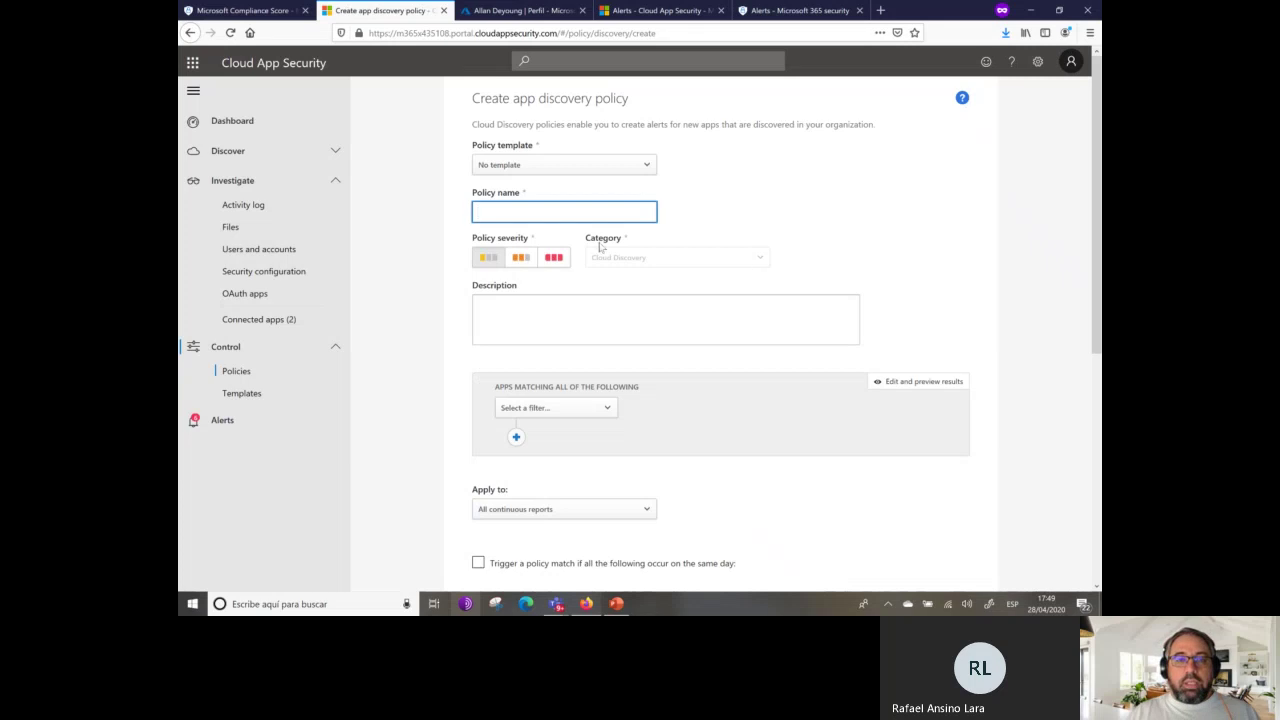
click(641, 167)
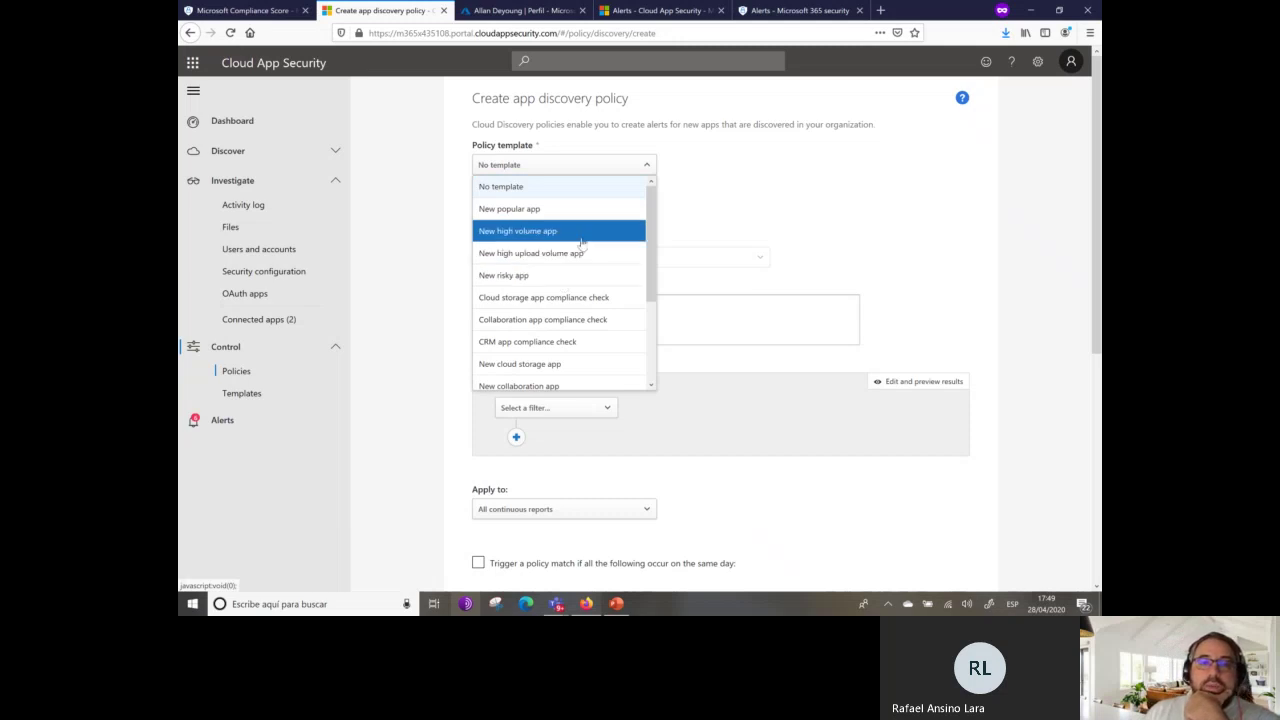
scroll(605, 308, down, 1)
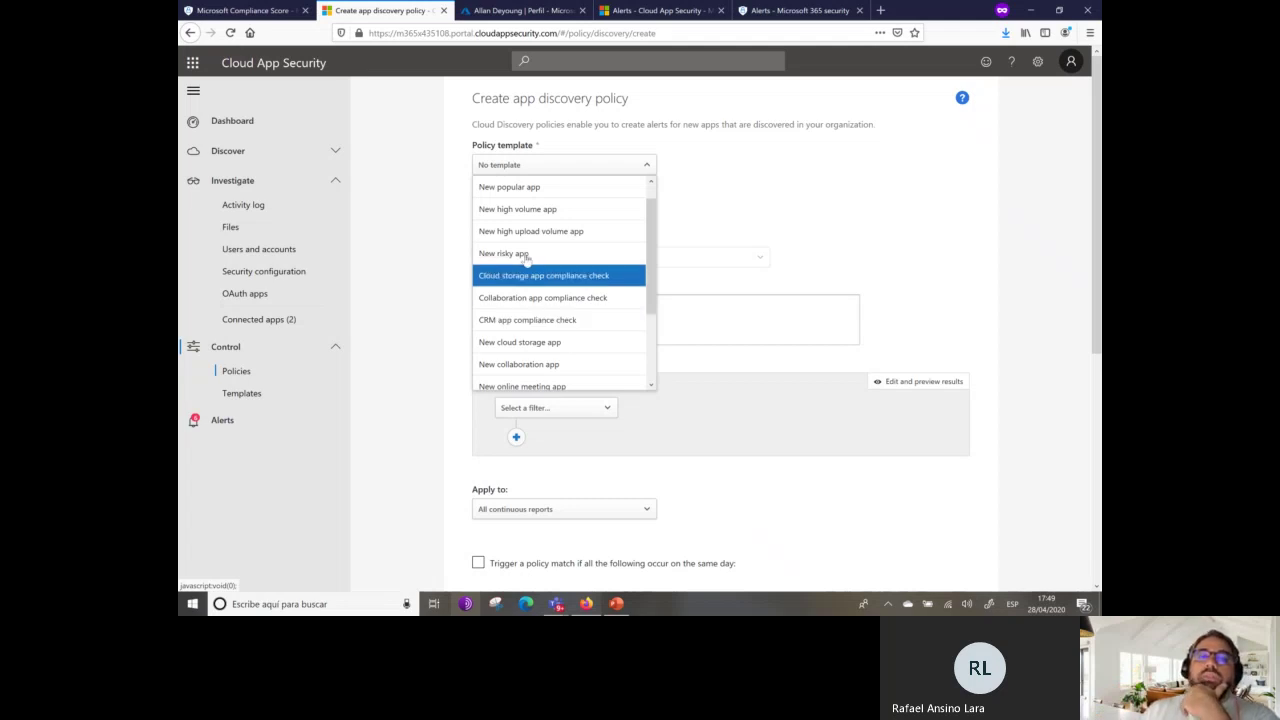
click(439, 180)
Add Malware detection to the policy Type filter, open the disabled Malware detection policy, then switch to the slides.
click(189, 32)
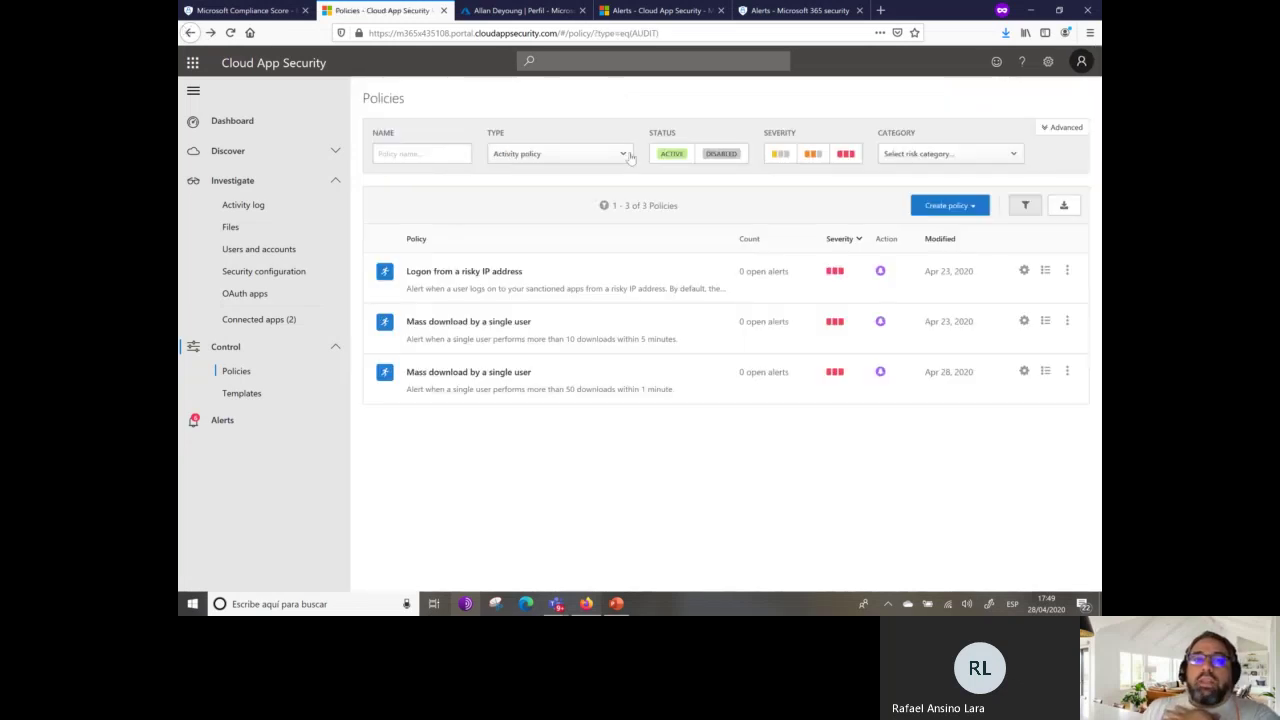
click(621, 155)
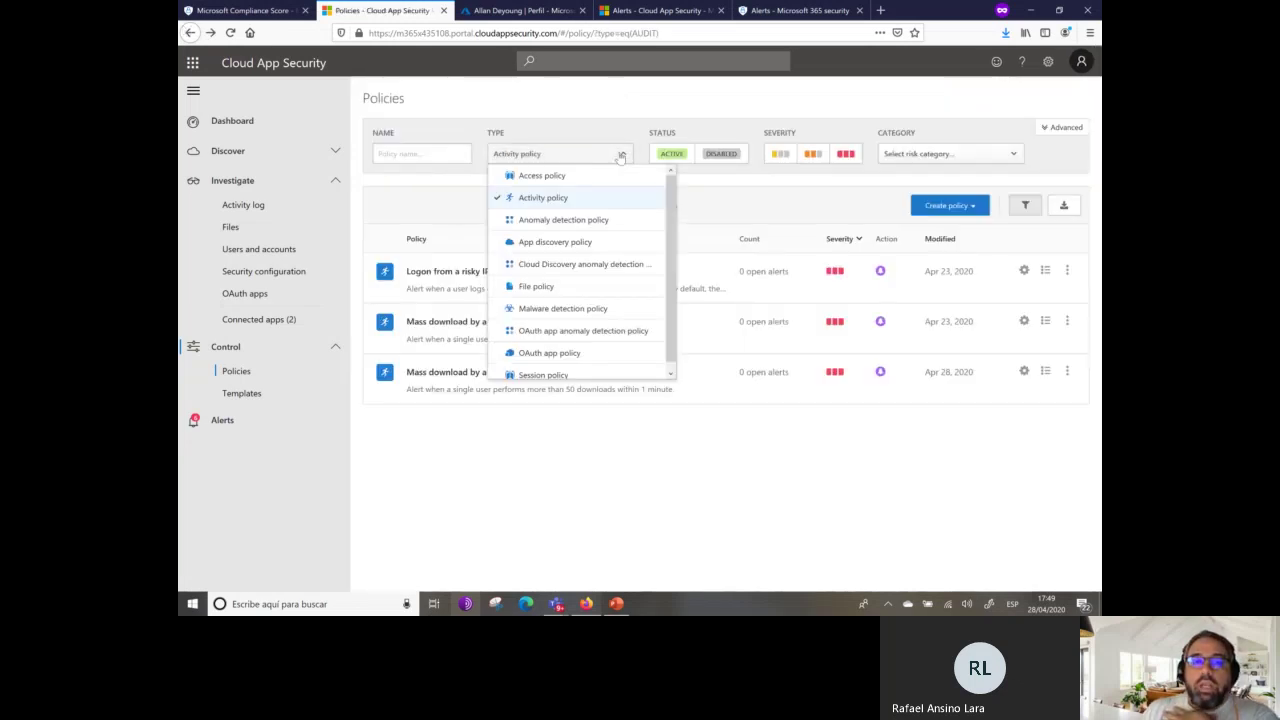
click(608, 311)
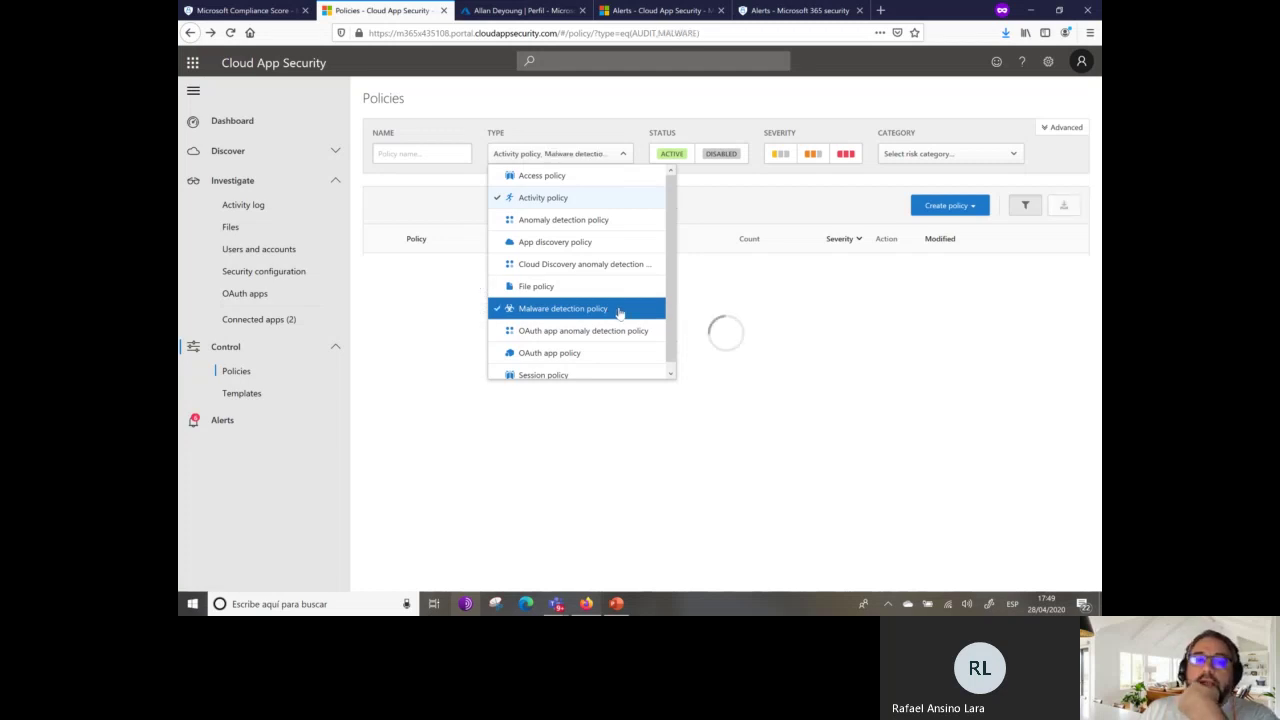
click(754, 489)
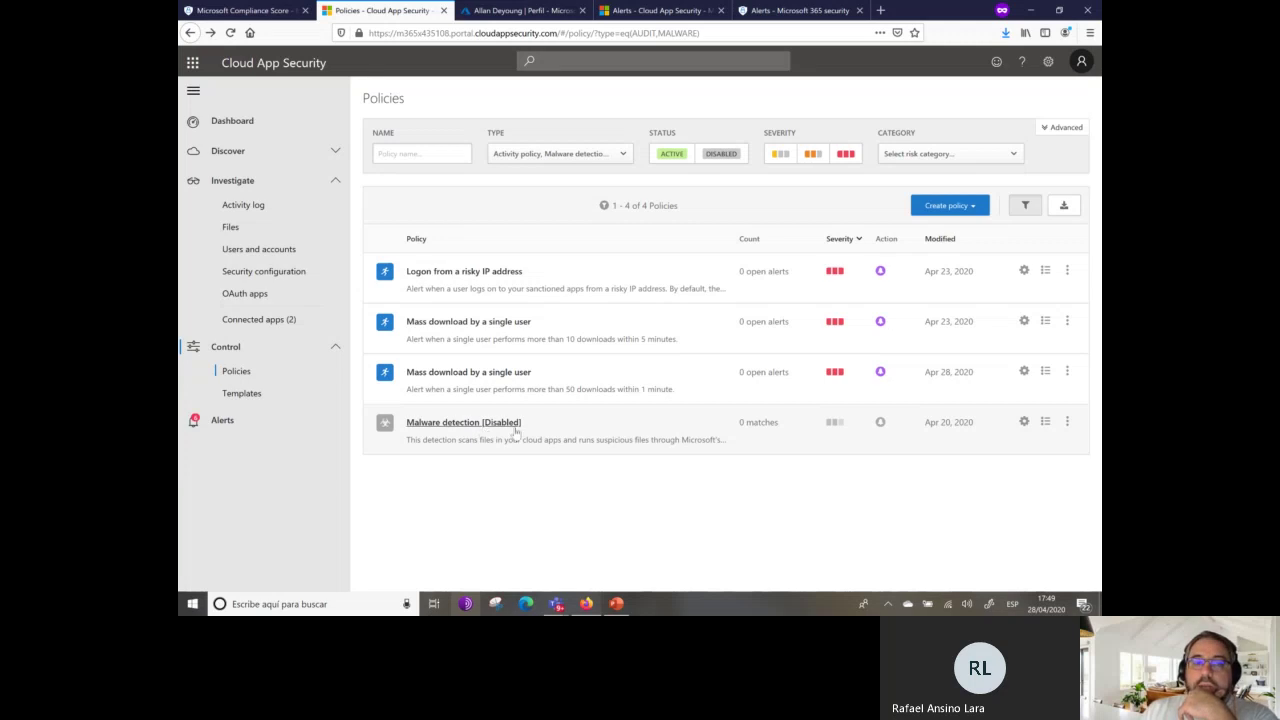
click(450, 425)
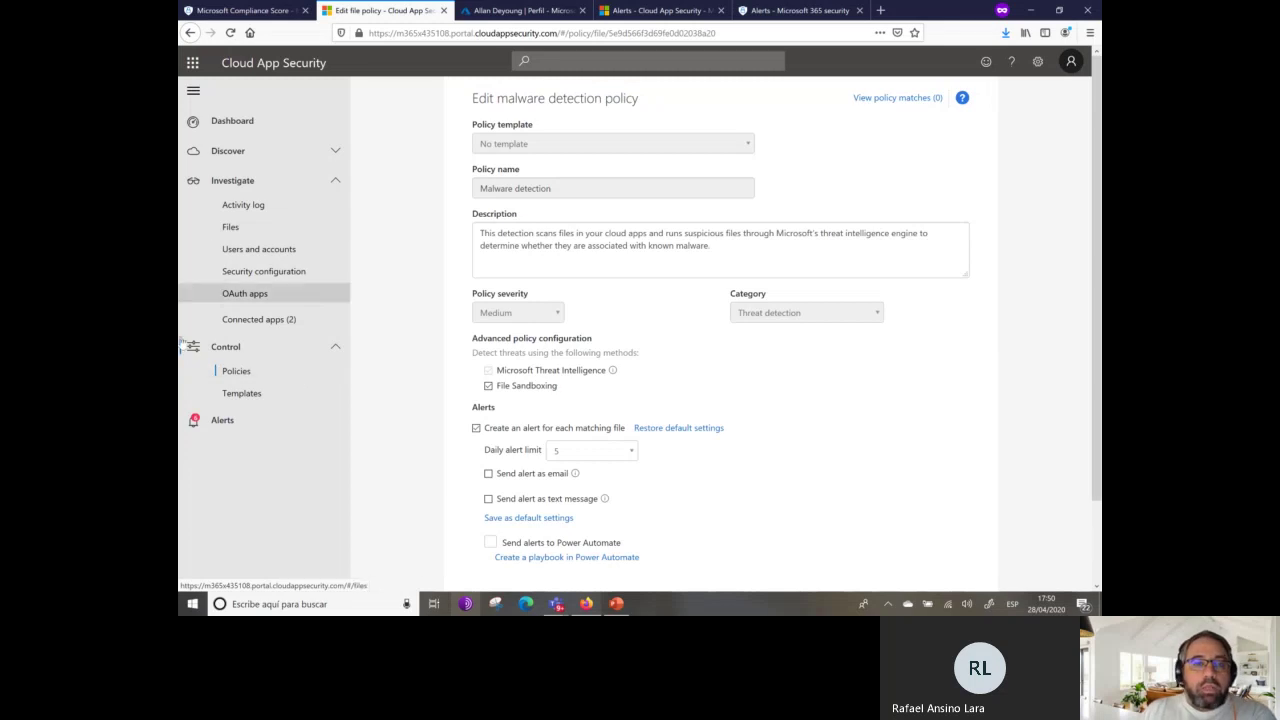
click(617, 604)
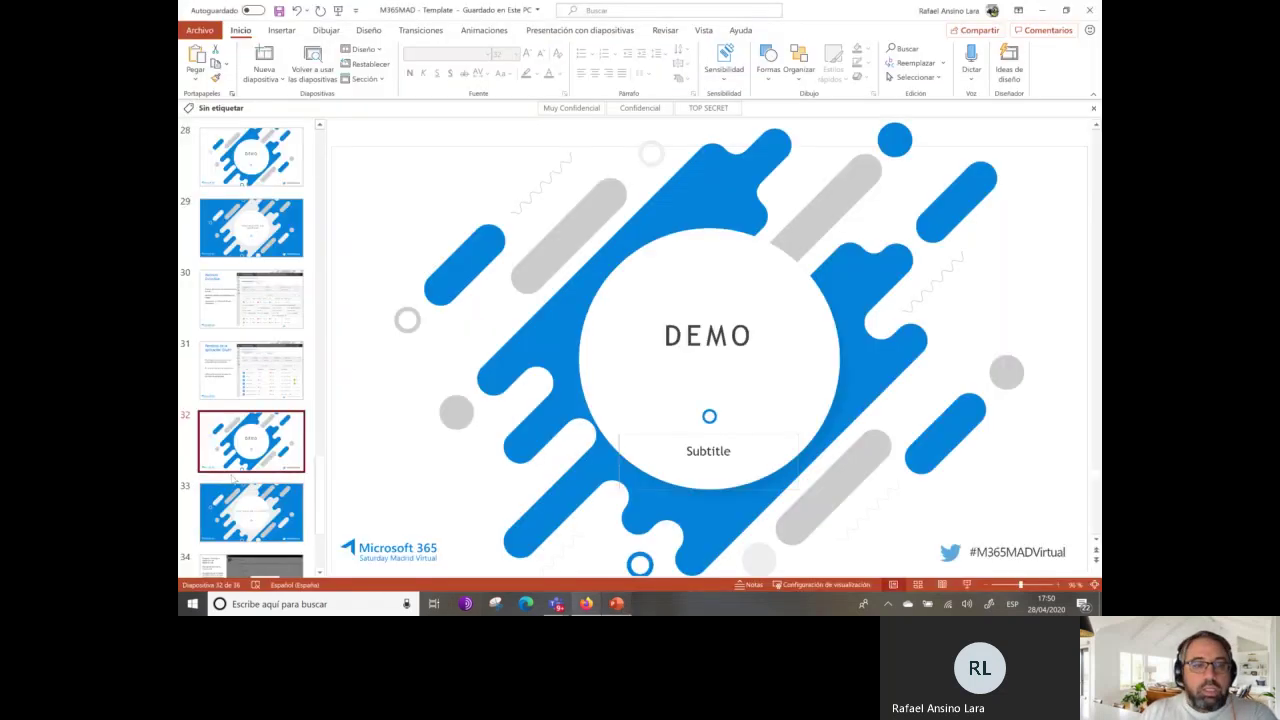
Step through slides 33–35, settle on the Download blocked slide 34, then return to the browser.
click(240, 485)
click(253, 455)
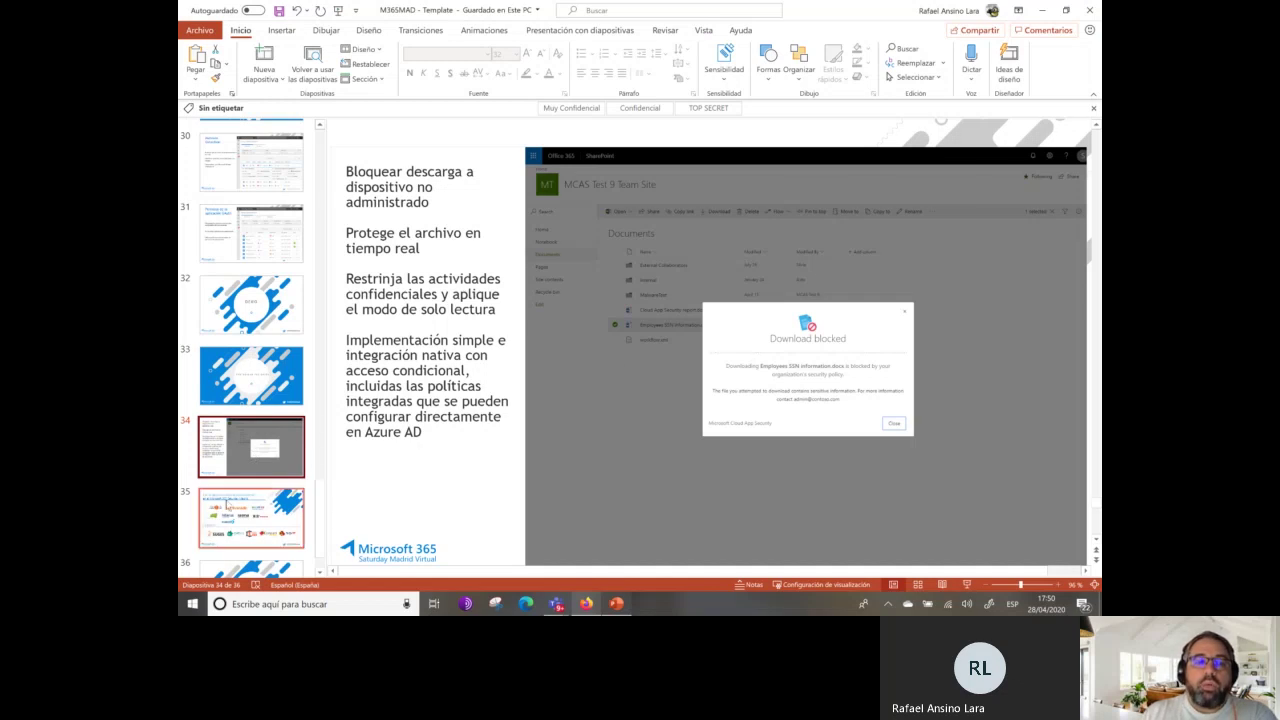
click(222, 524)
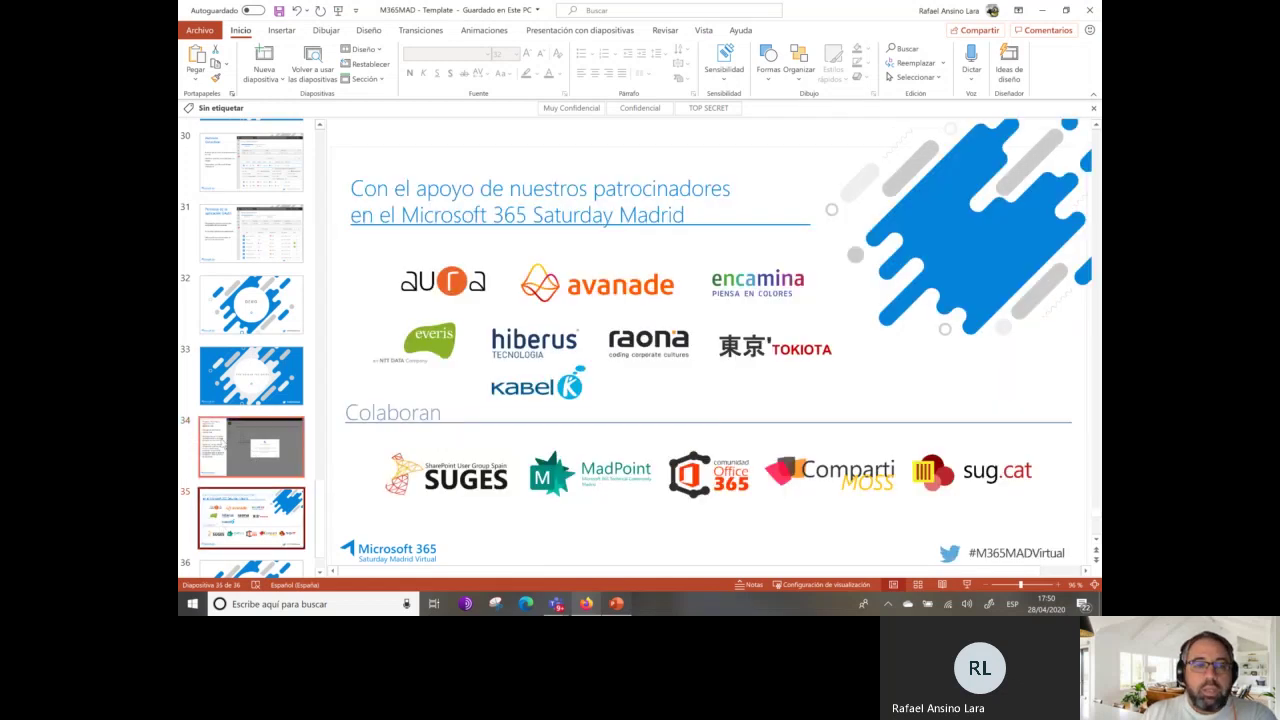
click(232, 459)
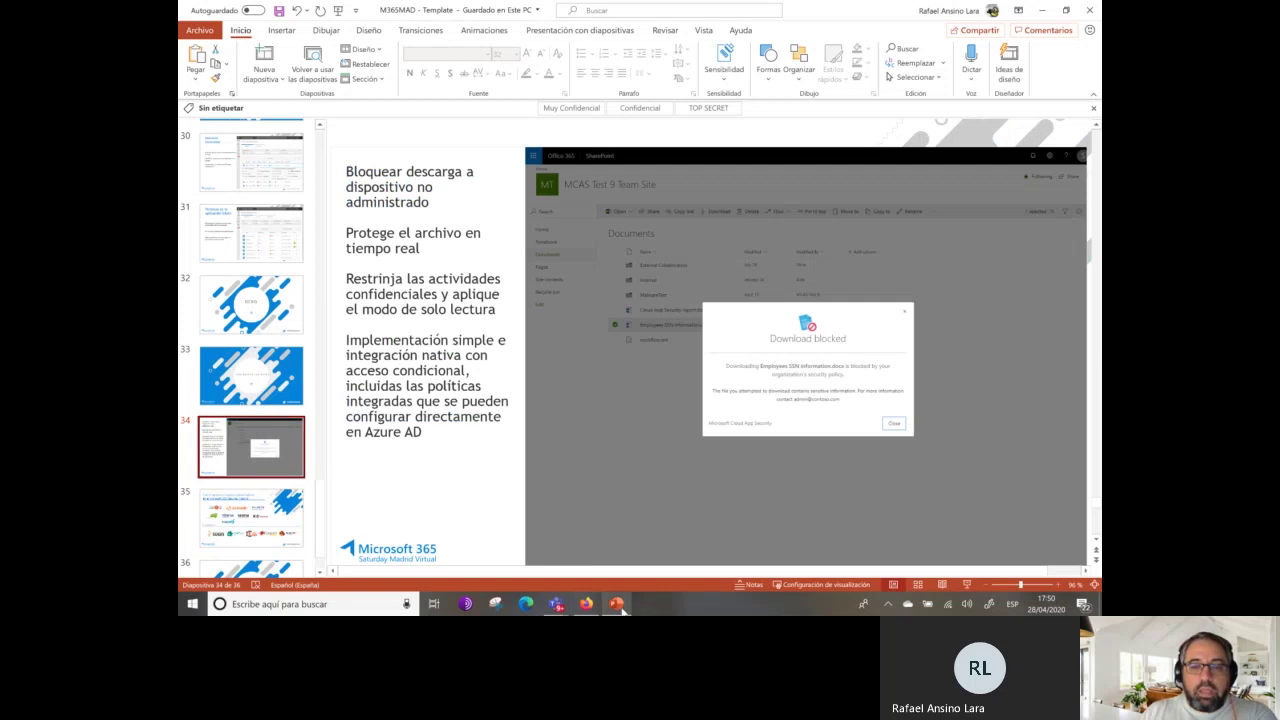
click(586, 604)
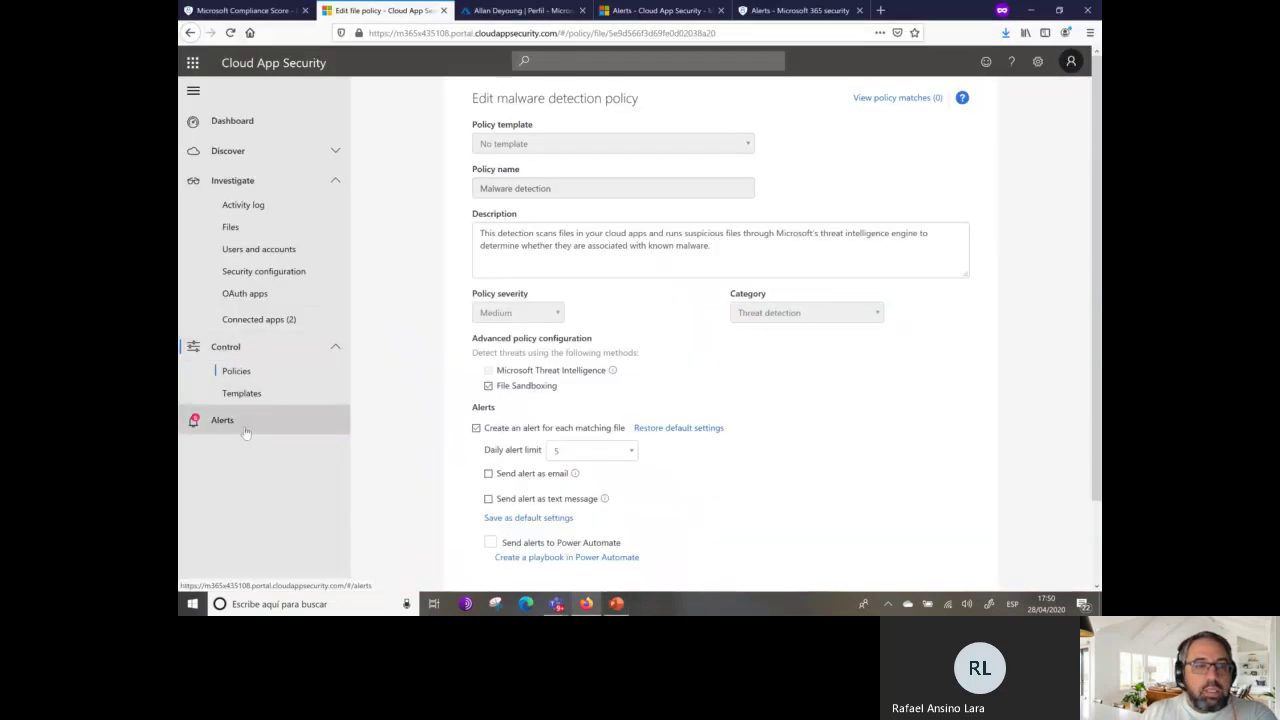
Filter alerts by 'Activity from suspicious IP addresses', switch to advanced filters, then open the General dashboard.
click(238, 424)
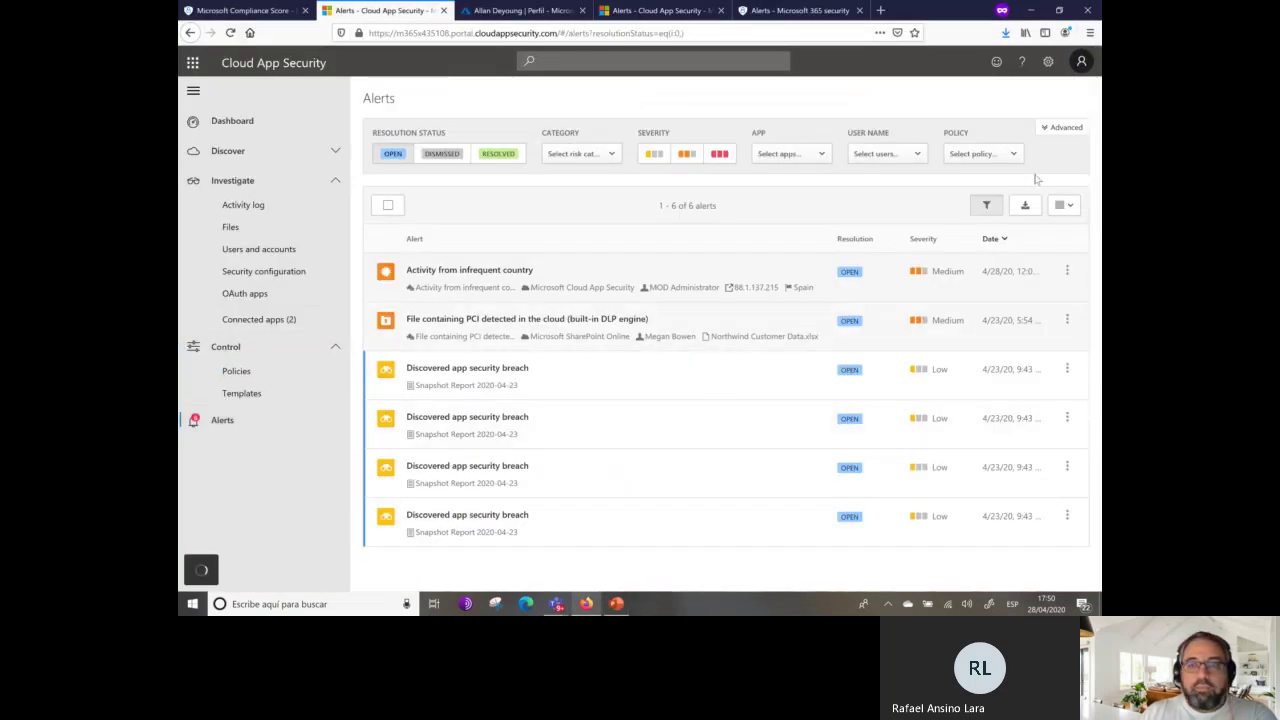
click(1011, 155)
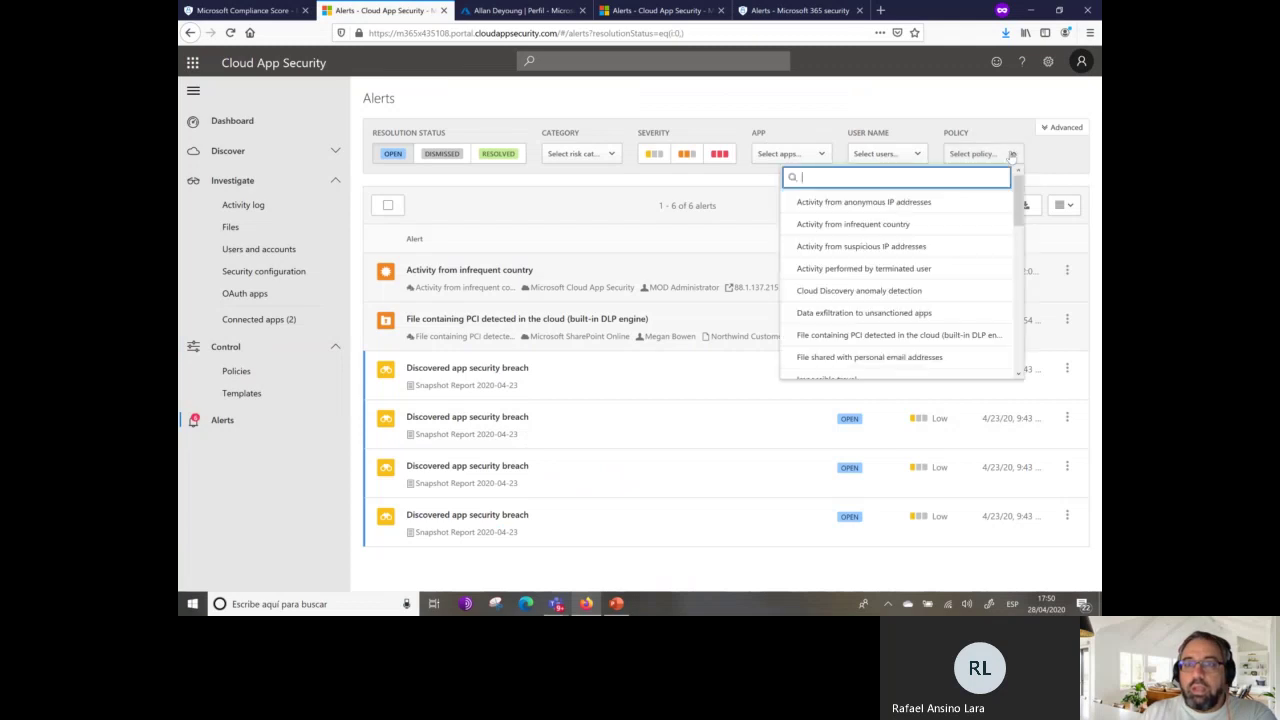
click(908, 246)
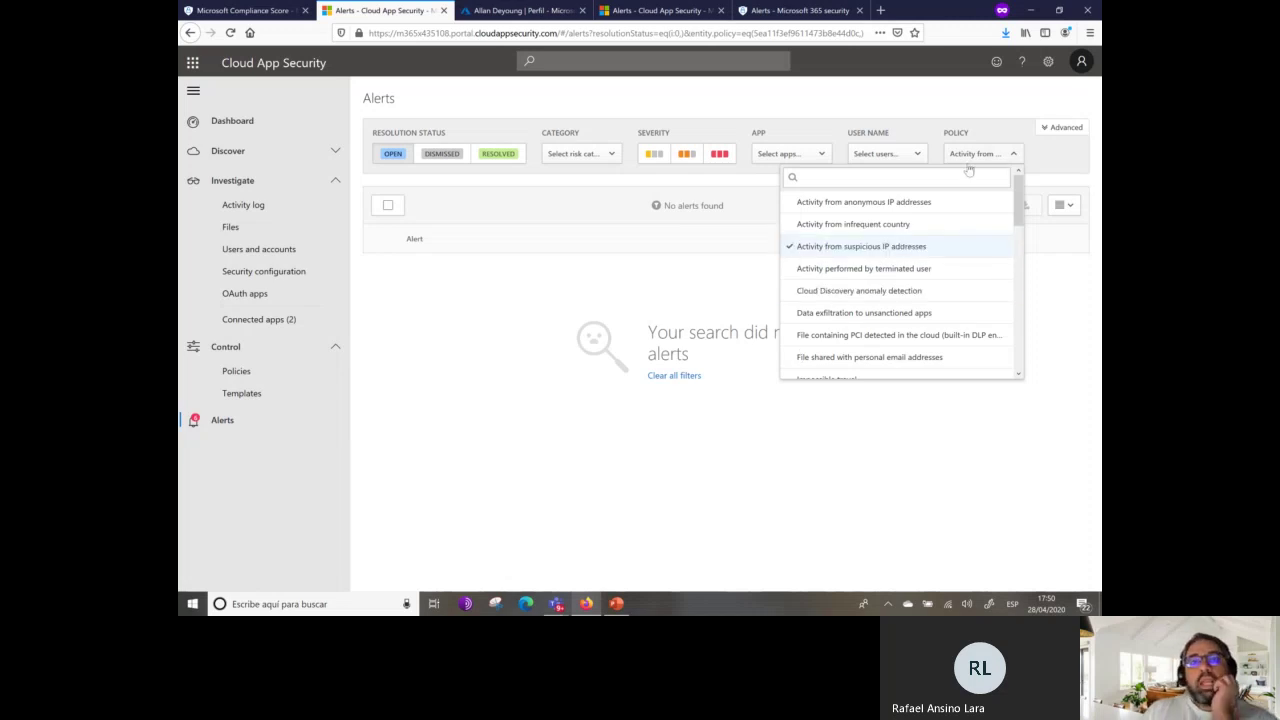
click(1058, 130)
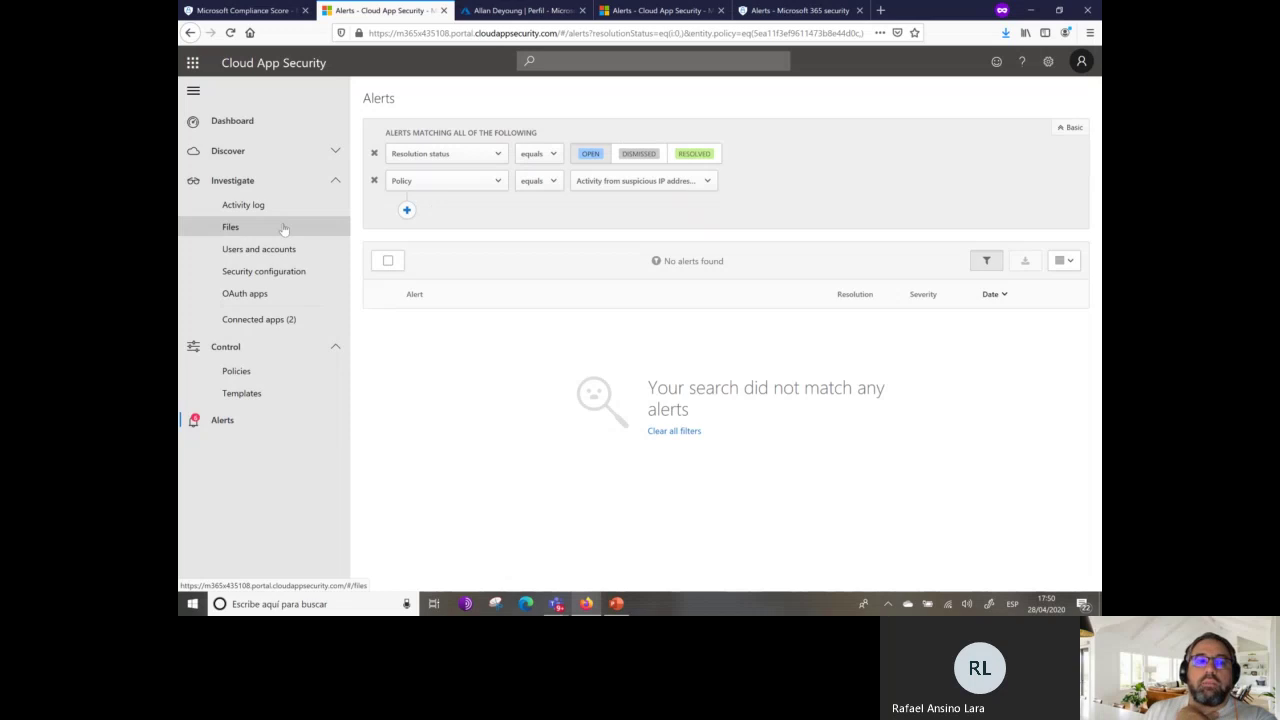
click(234, 119)
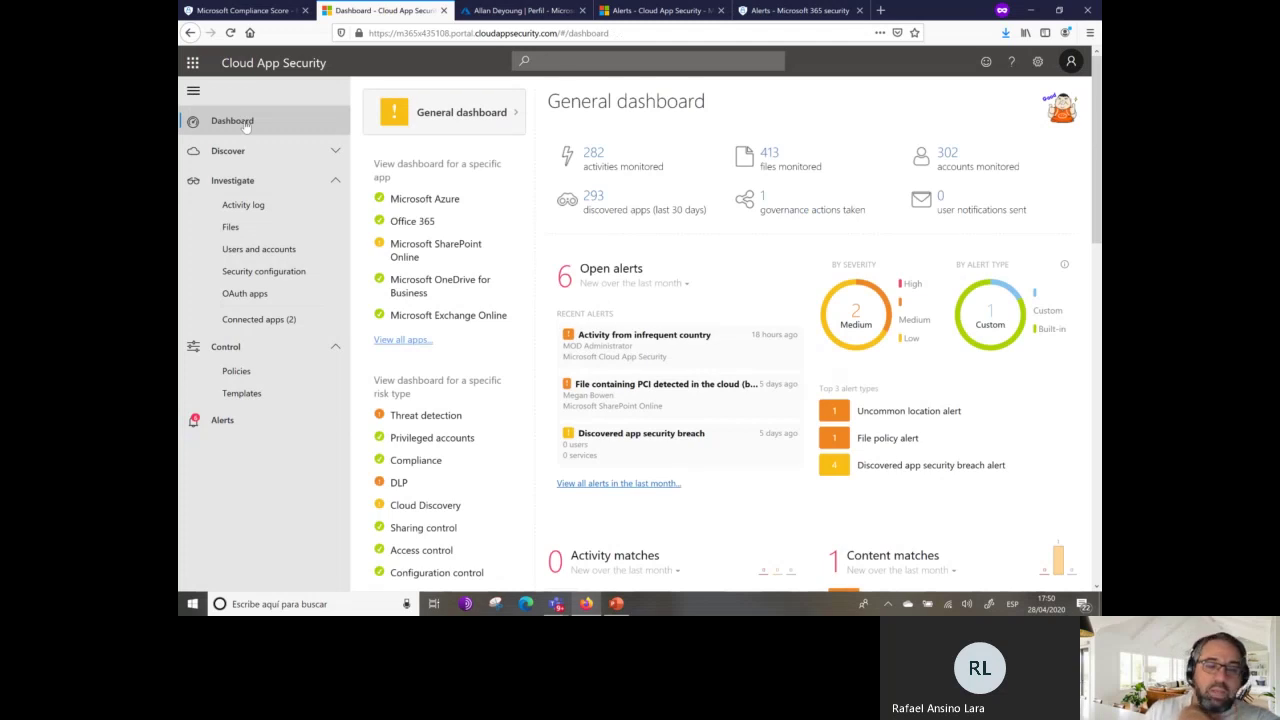
Open the 'File containing PCI detected in the cloud' report from the dashboard's Content matches.
scroll(841, 382, down, 1)
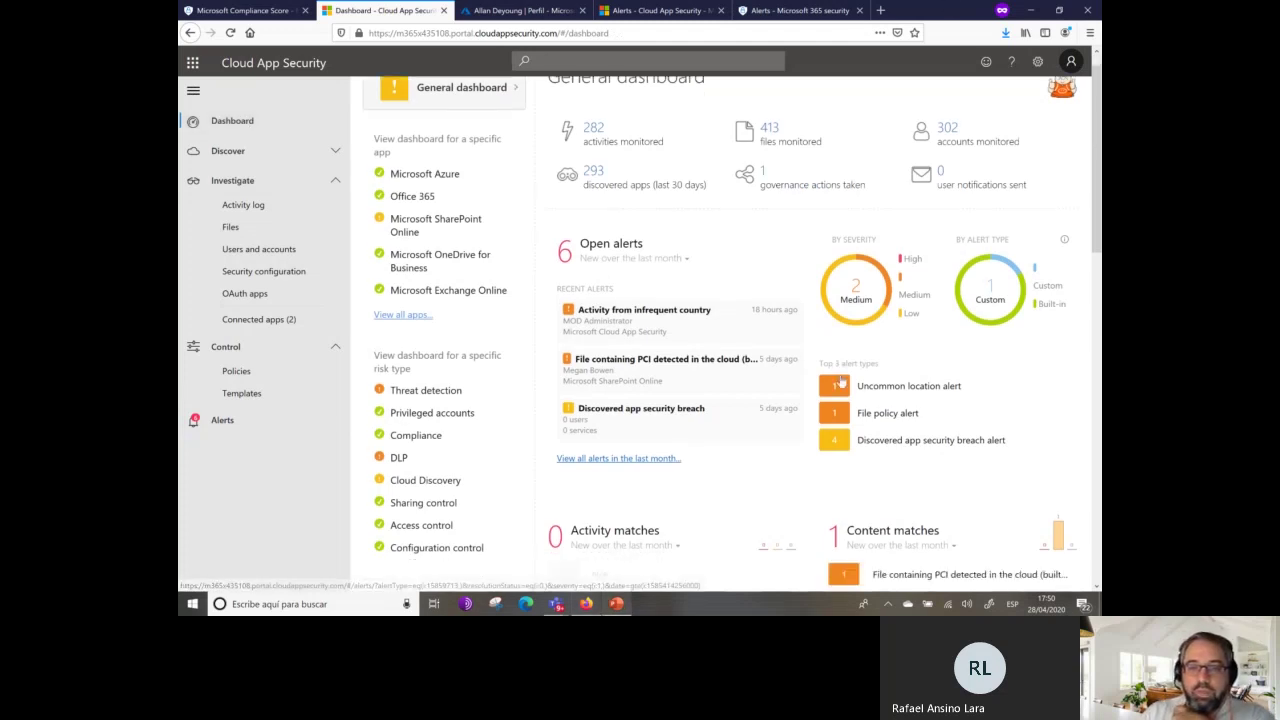
scroll(841, 382, down, 4)
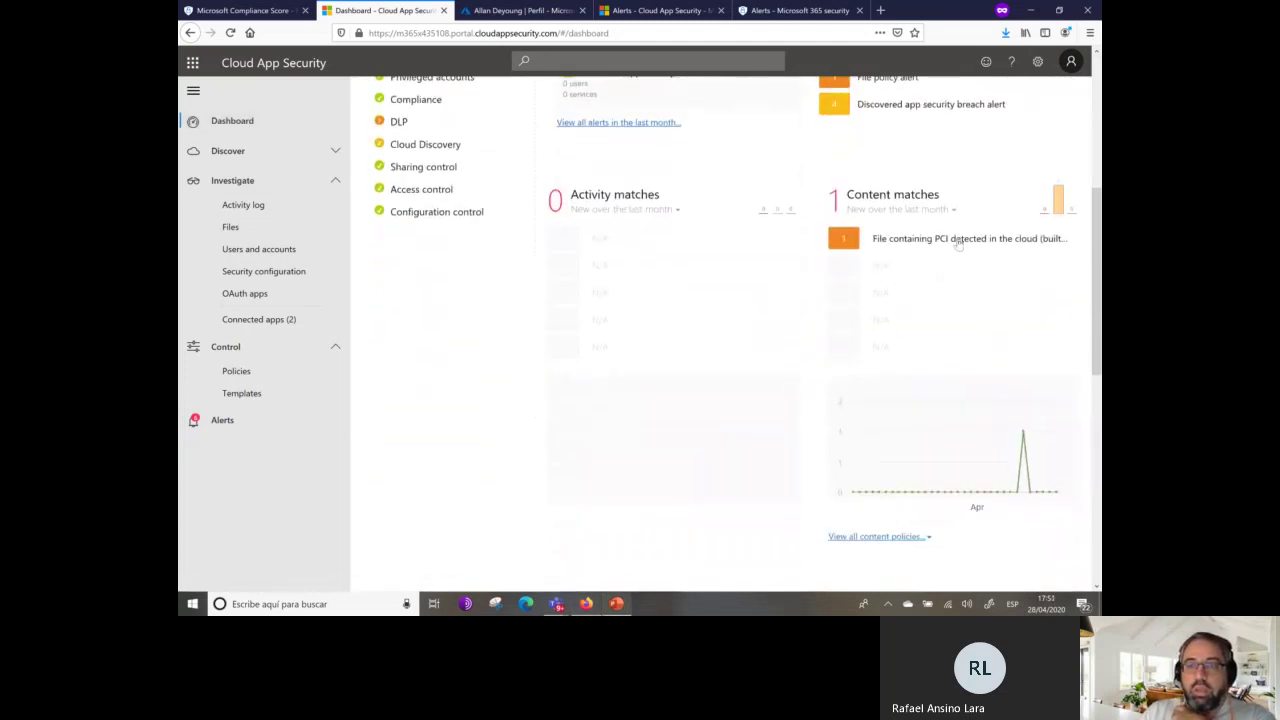
click(958, 243)
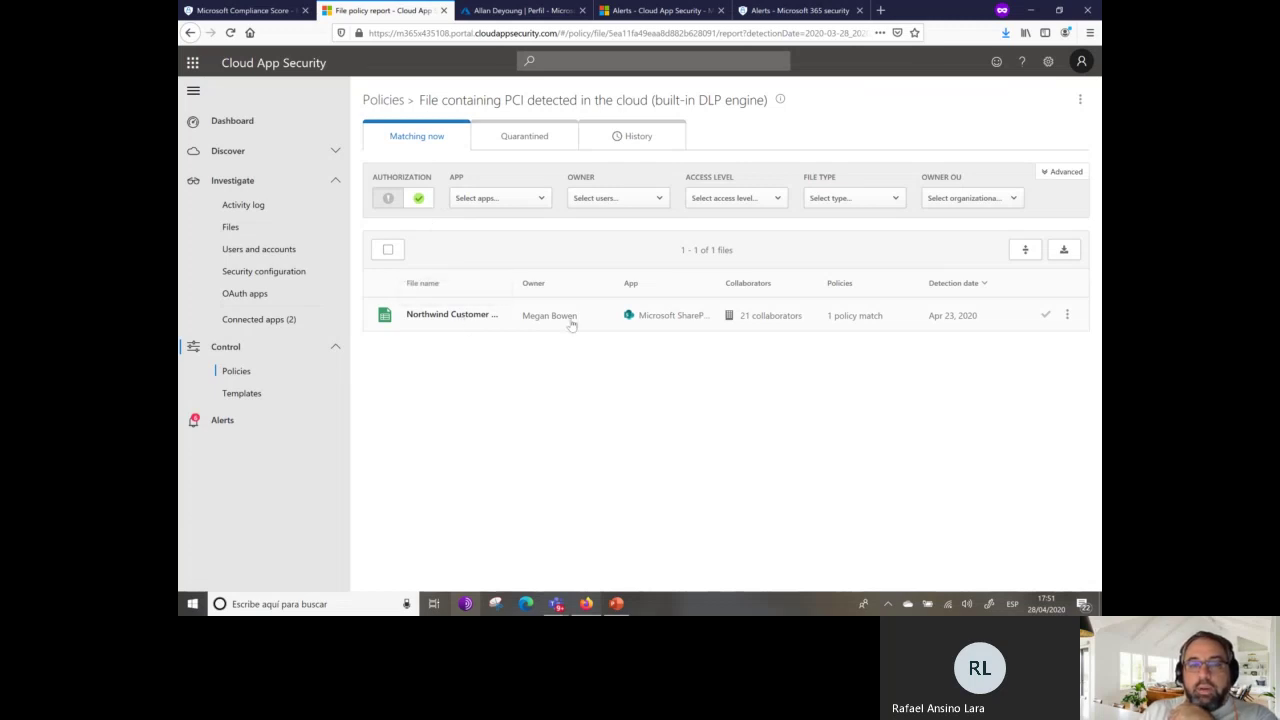
Expand the matched PCI spreadsheet's details and show its 21 collaborators.
drag(602, 350, 680, 318)
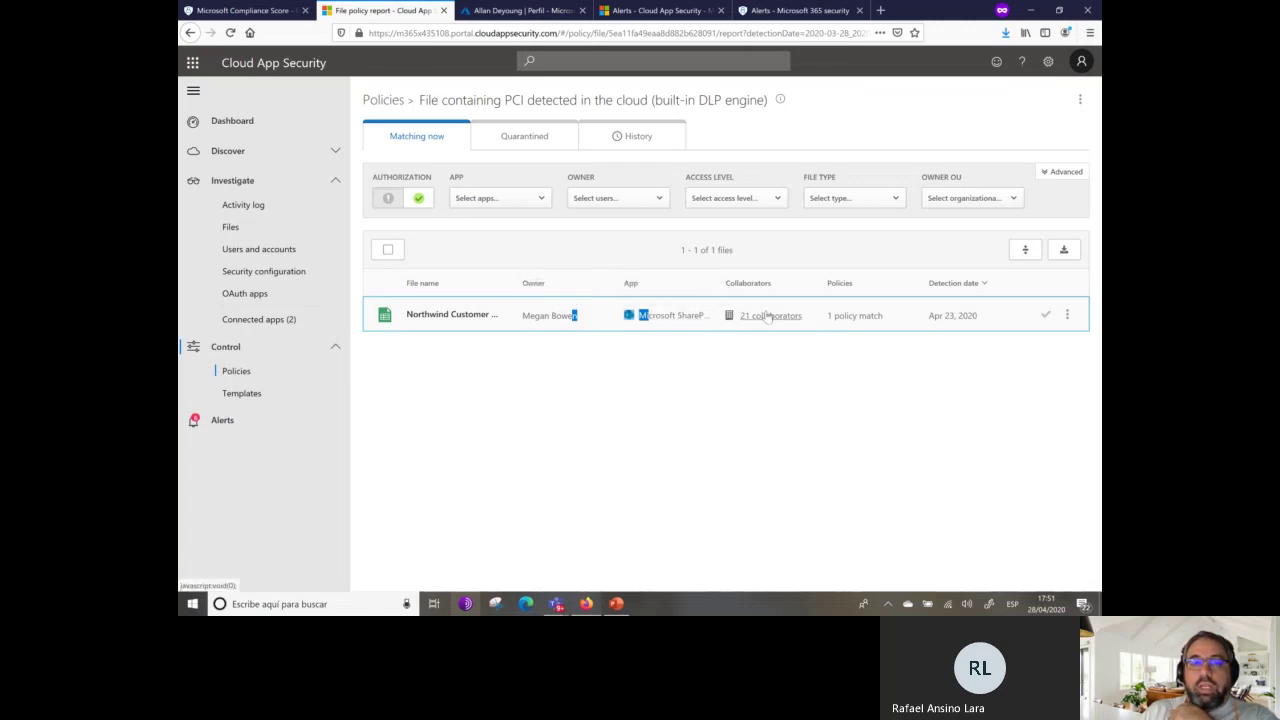
click(485, 315)
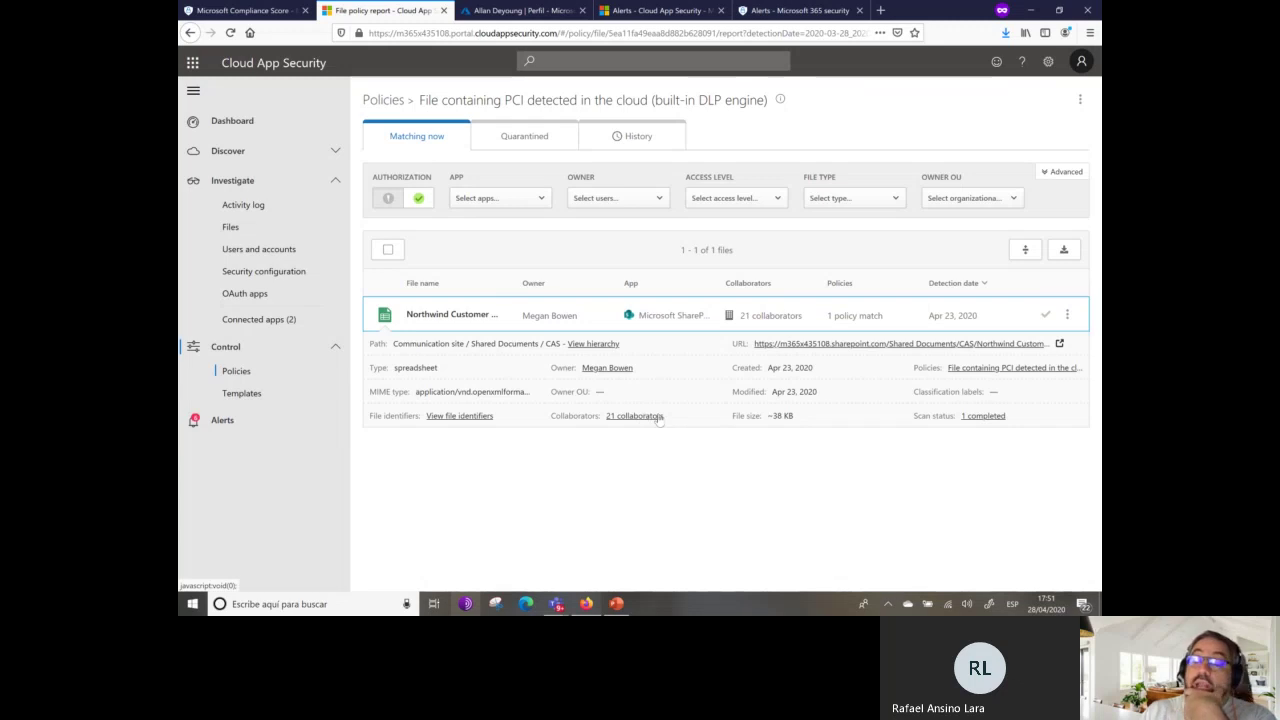
click(636, 416)
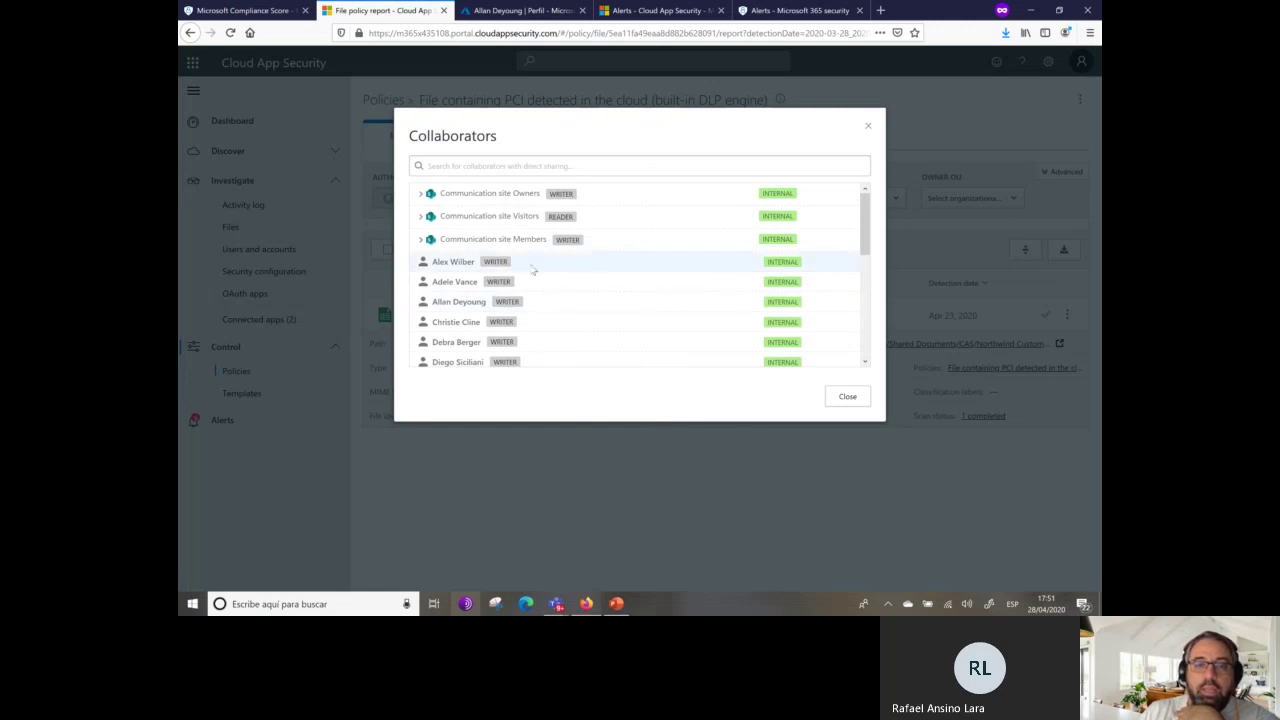
Scroll the collaborators, check the empty Visitors group, then expand the site Owners group.
scroll(541, 272, down, 5)
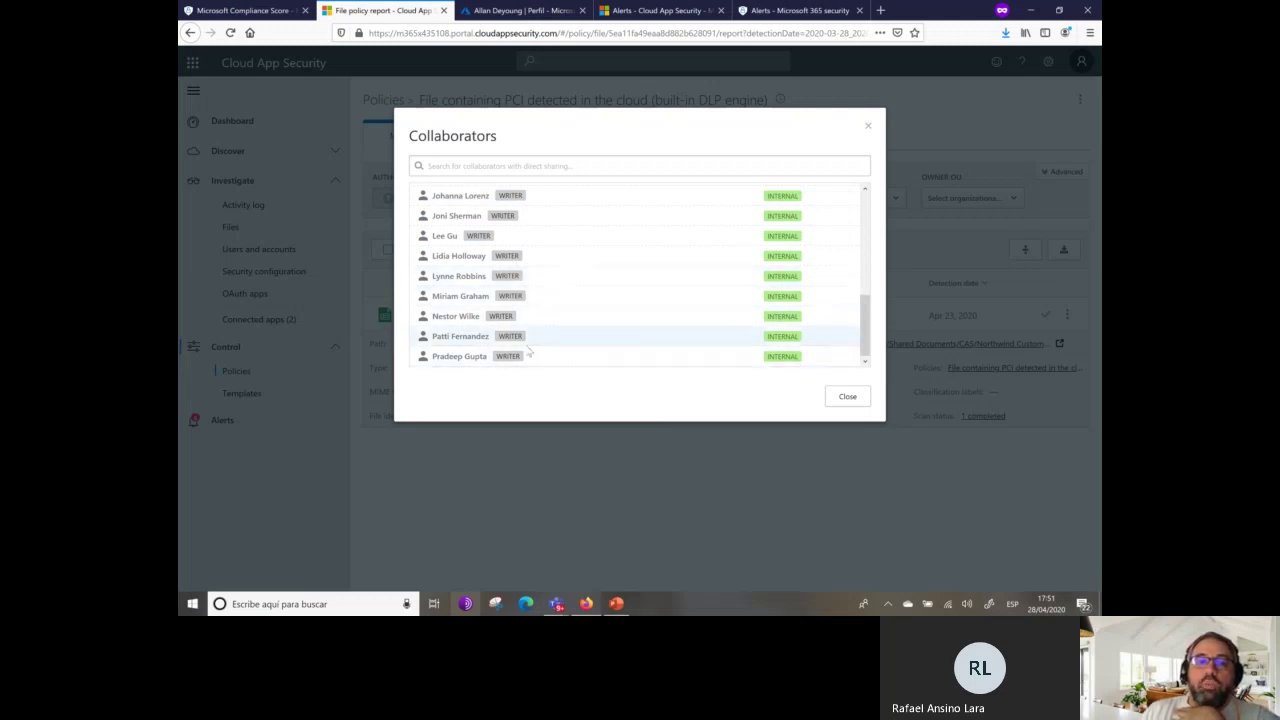
scroll(543, 343, up, 3)
scroll(545, 338, up, 3)
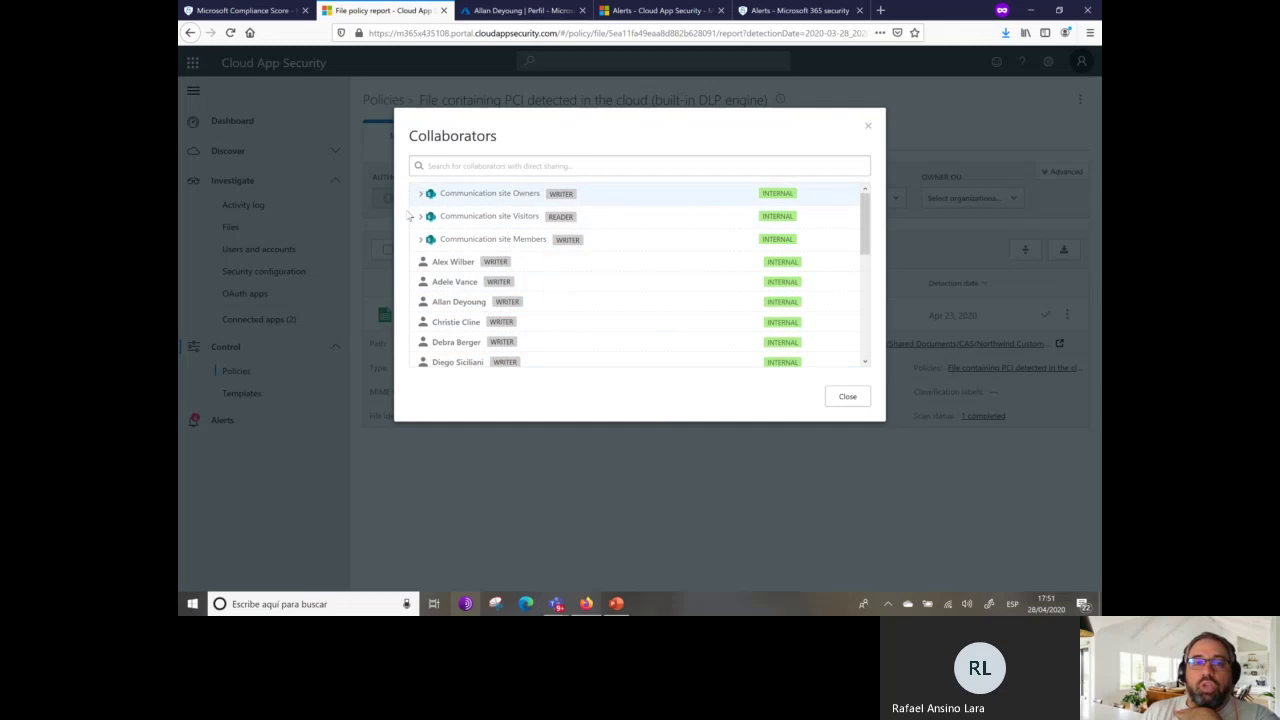
click(421, 216)
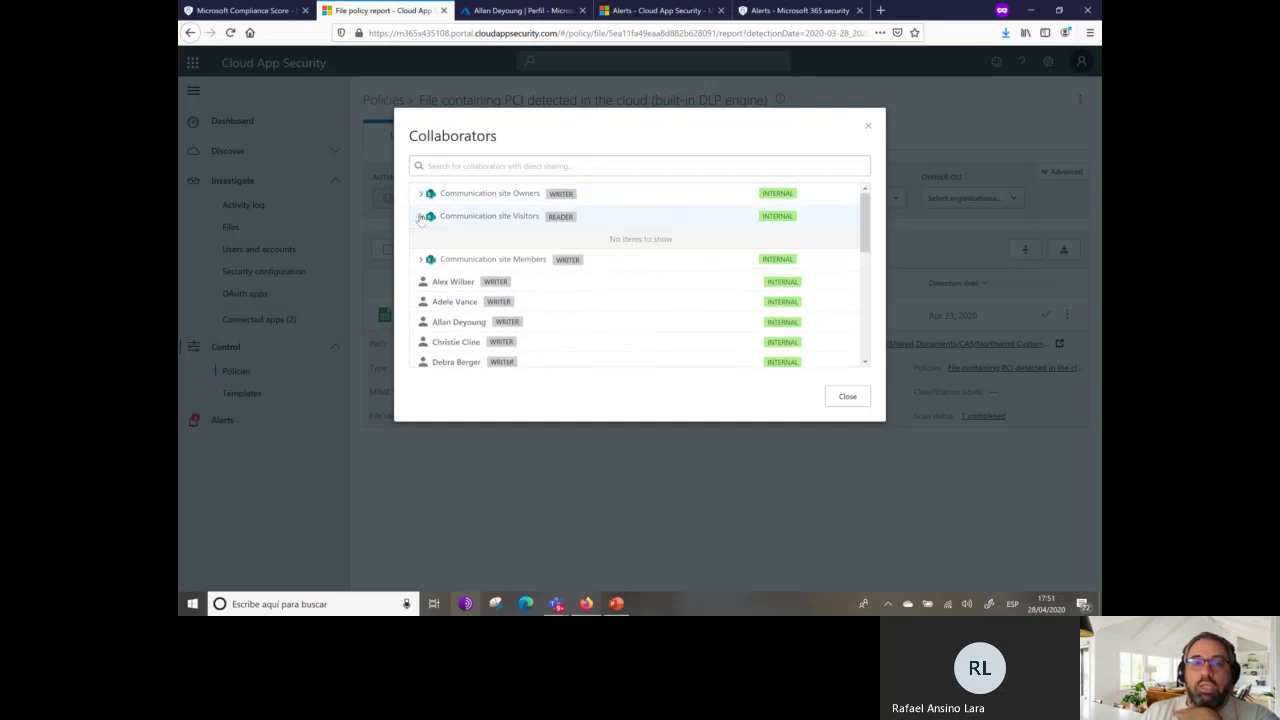
click(421, 216)
click(421, 193)
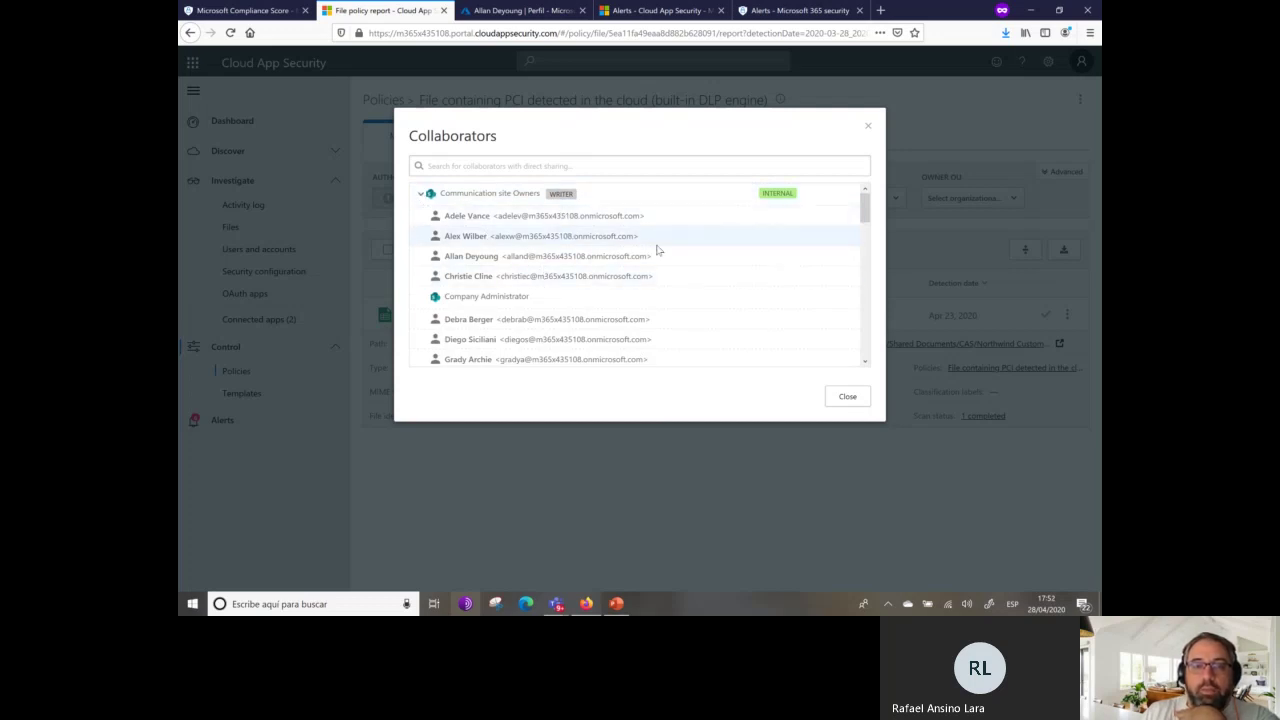
Scroll through the Owners members and remaining internal writers, then close the Collaborators list.
scroll(657, 250, down, 2)
scroll(655, 246, up, 2)
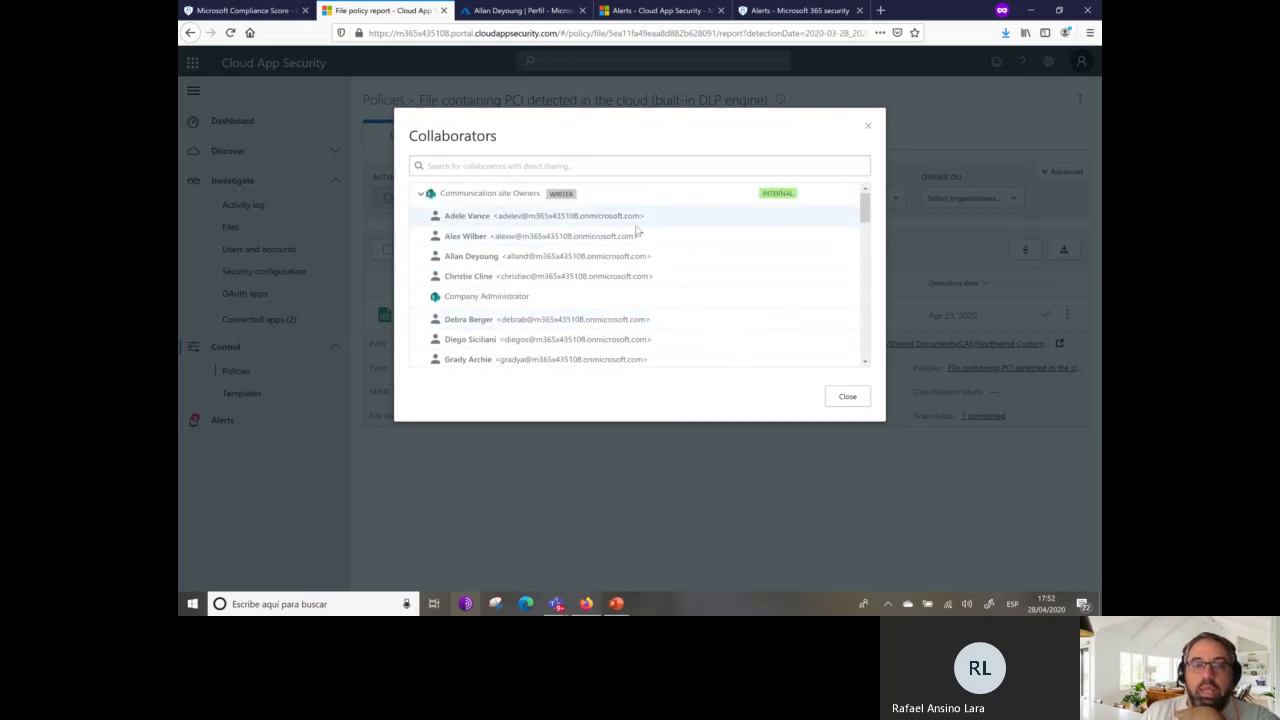
scroll(593, 270, down, 3)
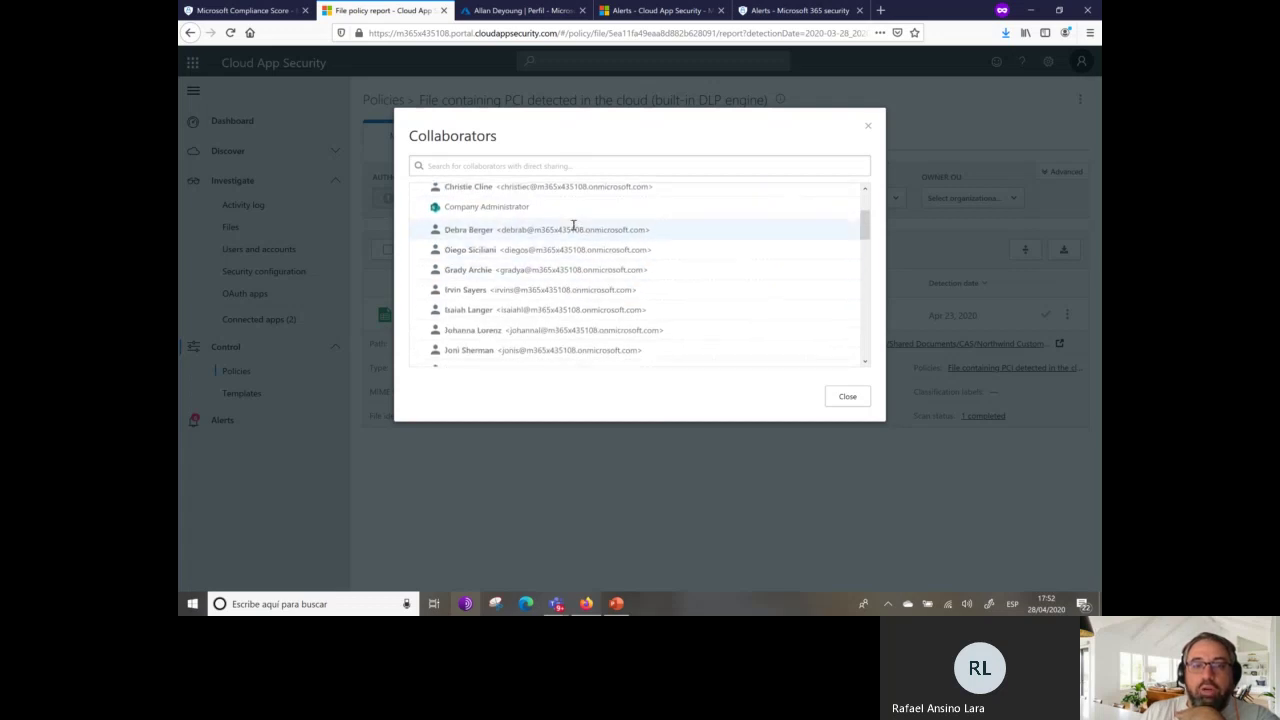
scroll(590, 245, down, 6)
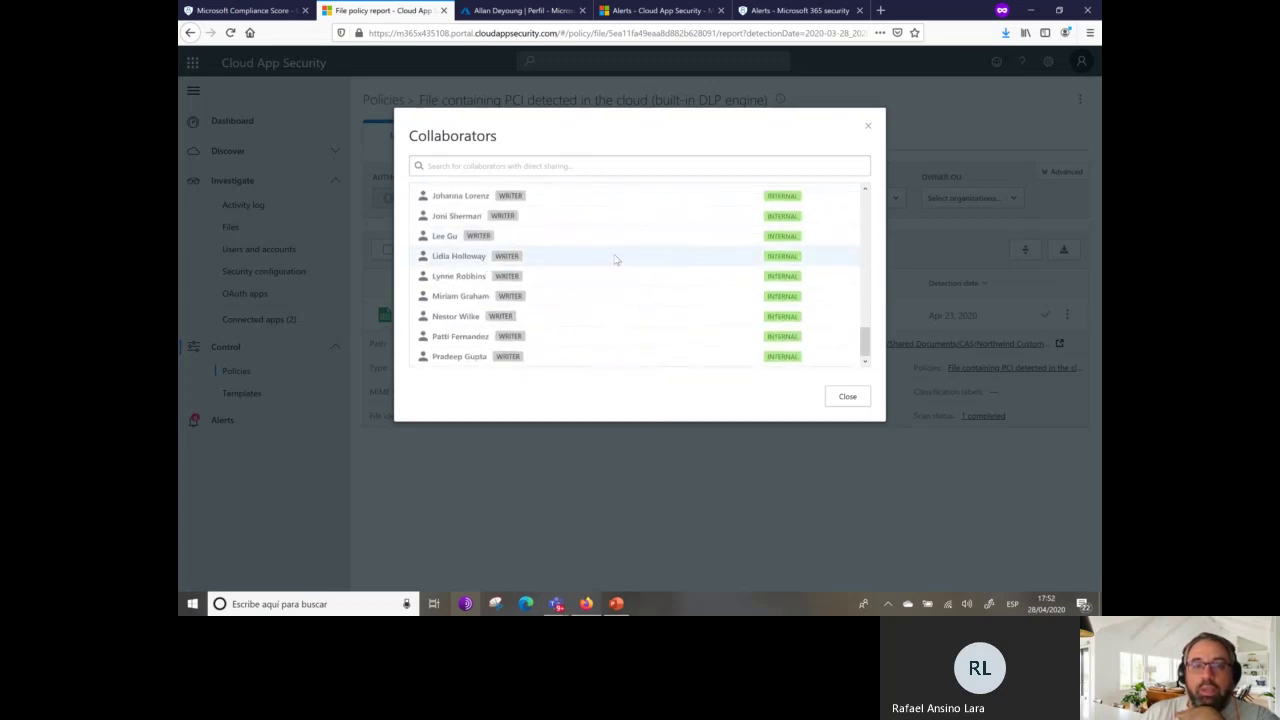
click(893, 402)
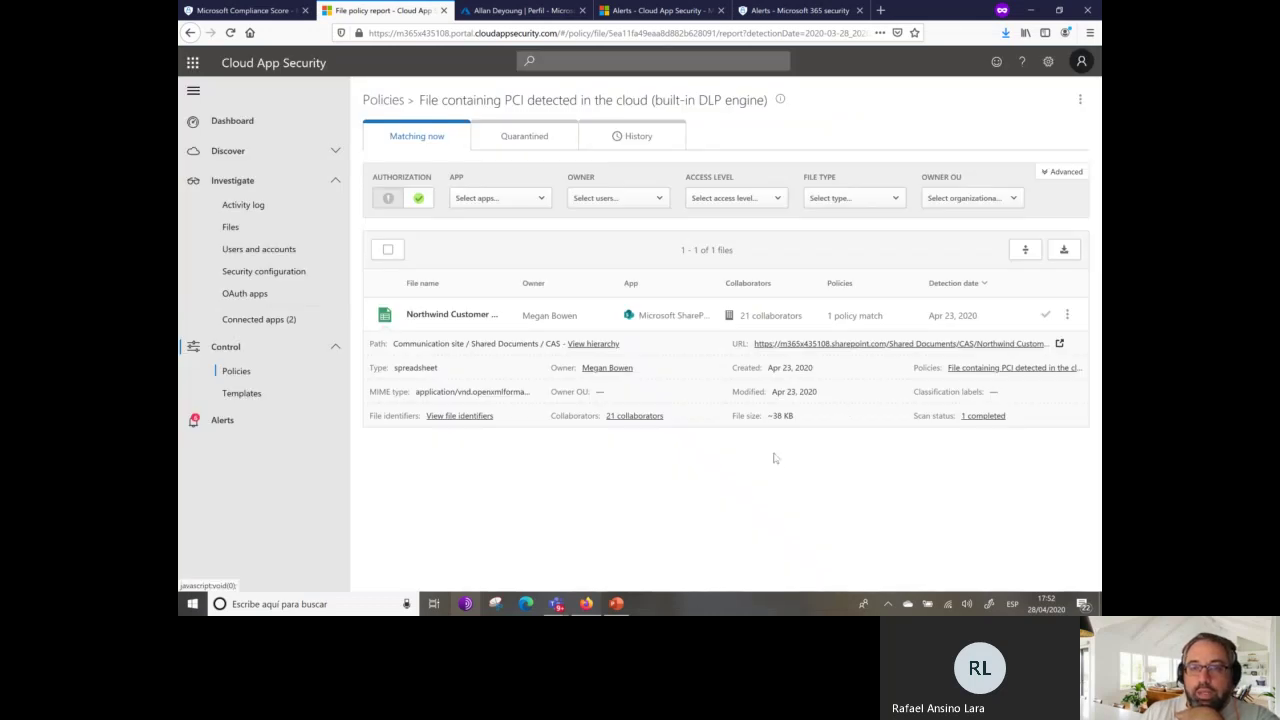
Authorize the matched file, check Quarantined and History (1 matched event), then go to Dashboard.
click(1049, 316)
click(1067, 316)
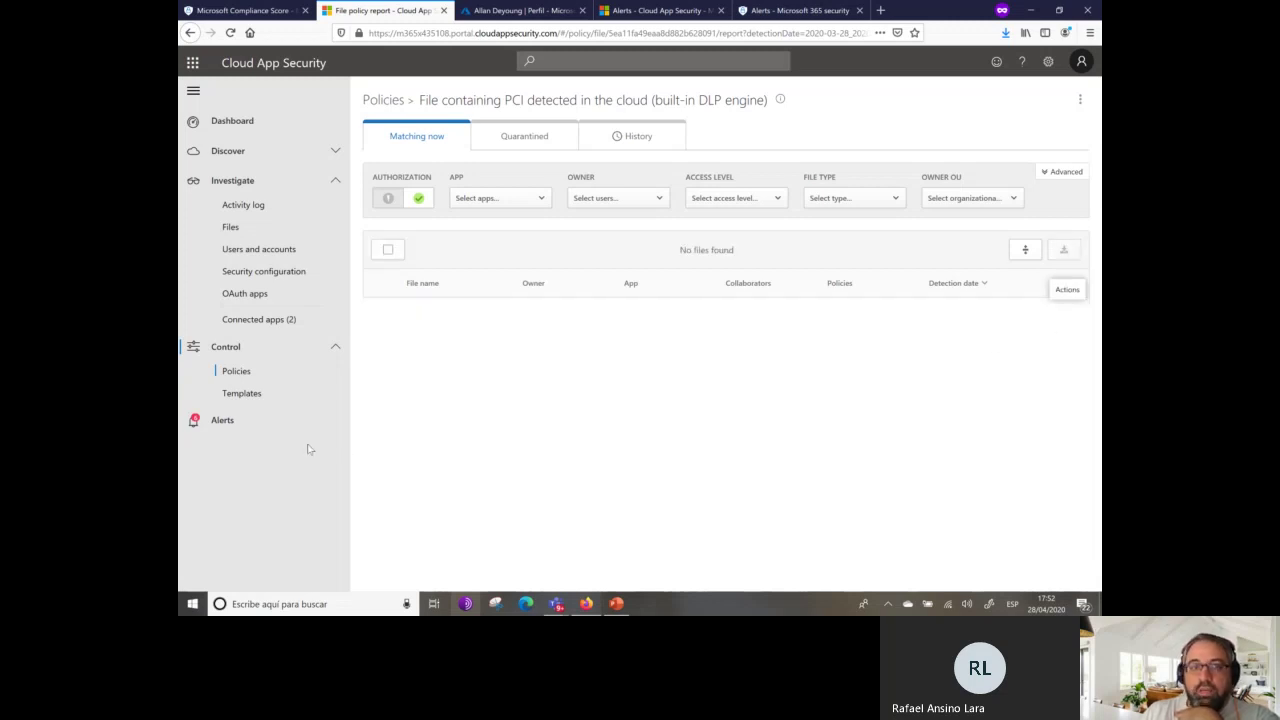
click(518, 134)
click(635, 139)
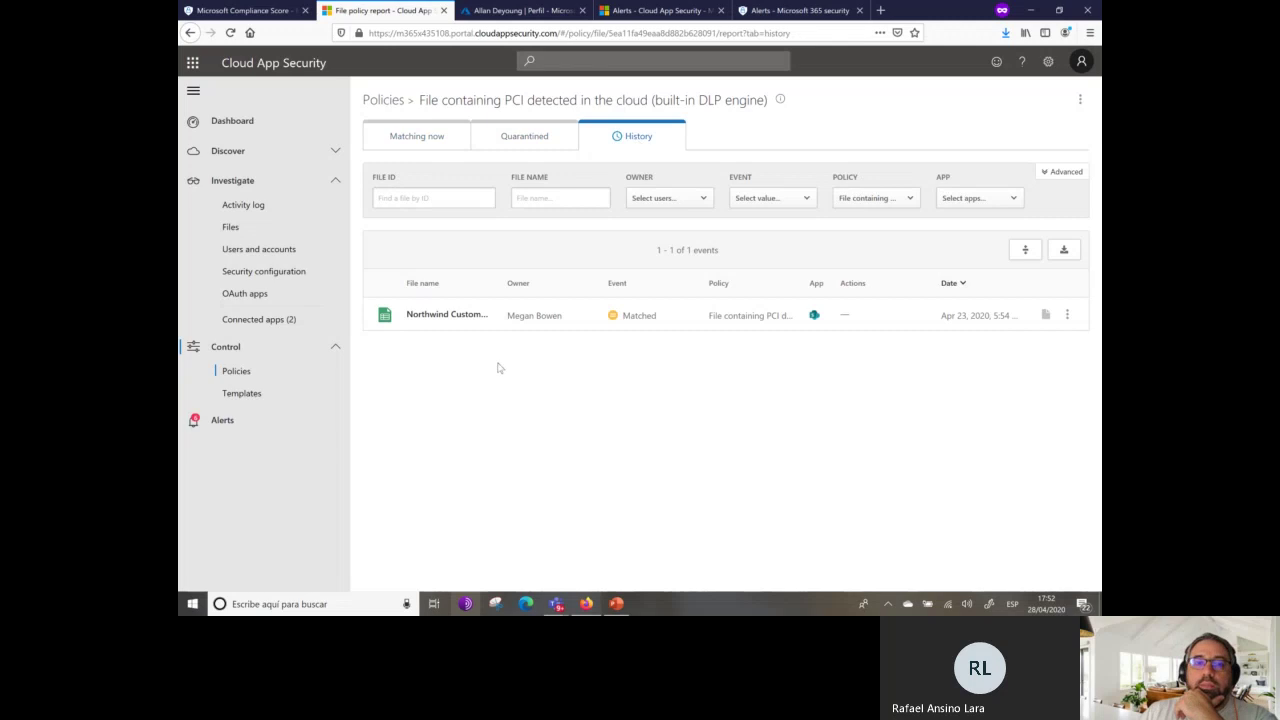
click(1067, 315)
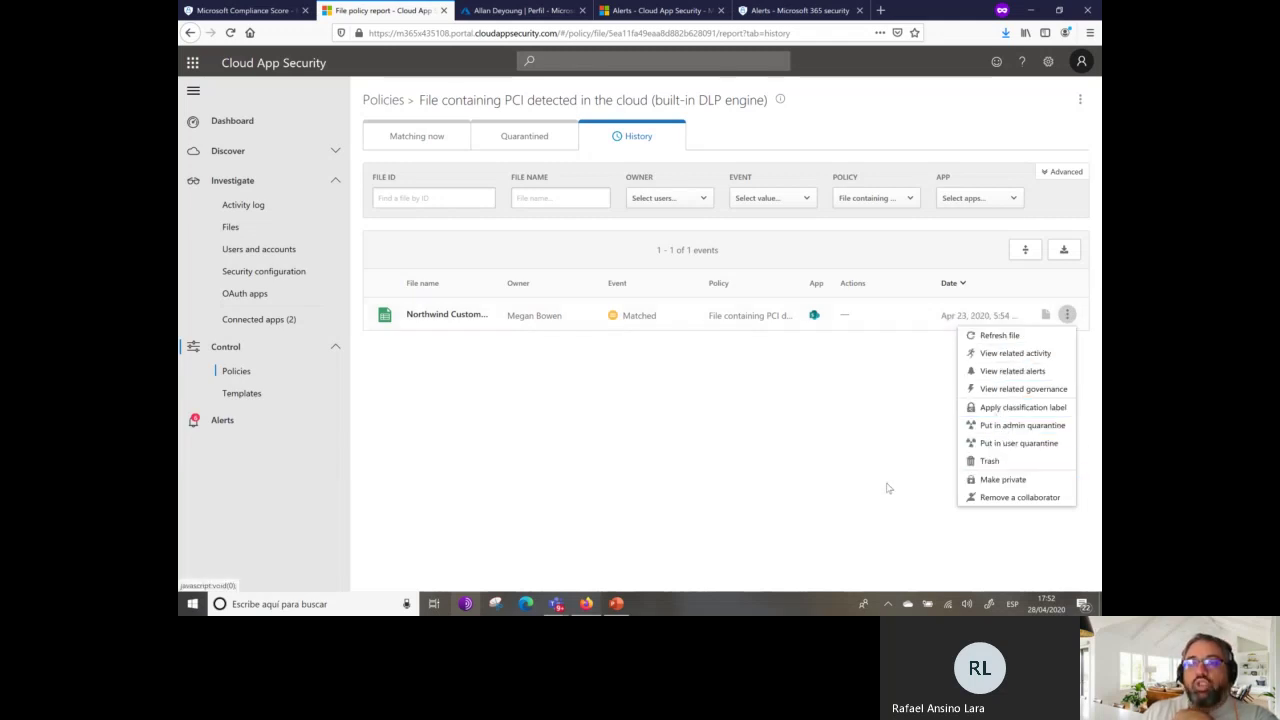
click(236, 125)
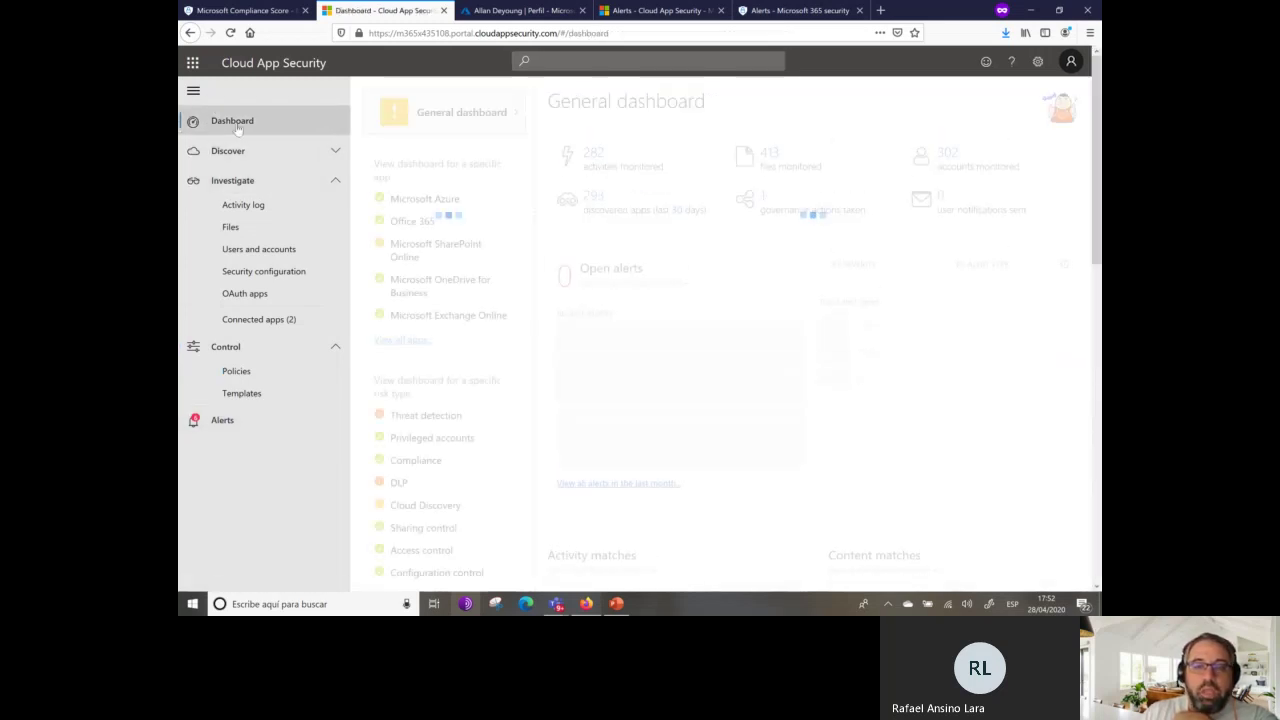
Return to PowerPoint, view closing slide 36, then the sponsors slide 35.
click(617, 604)
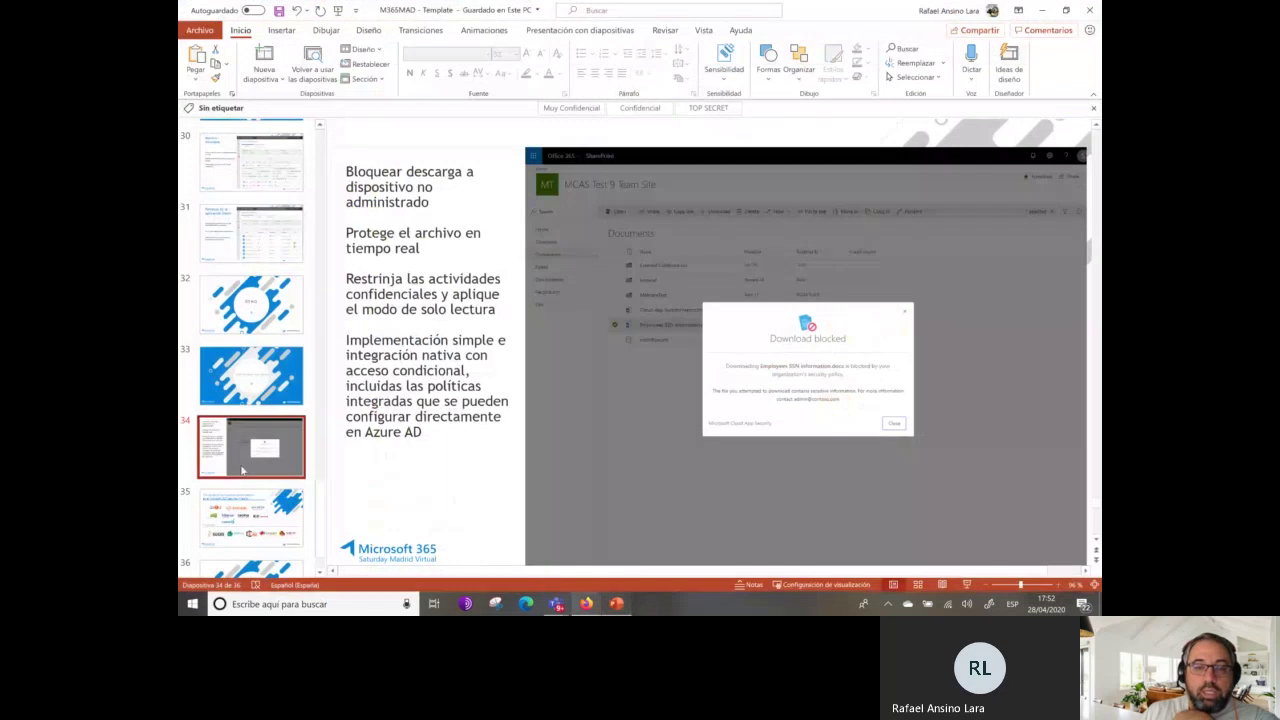
scroll(250, 460, down, 2)
click(241, 525)
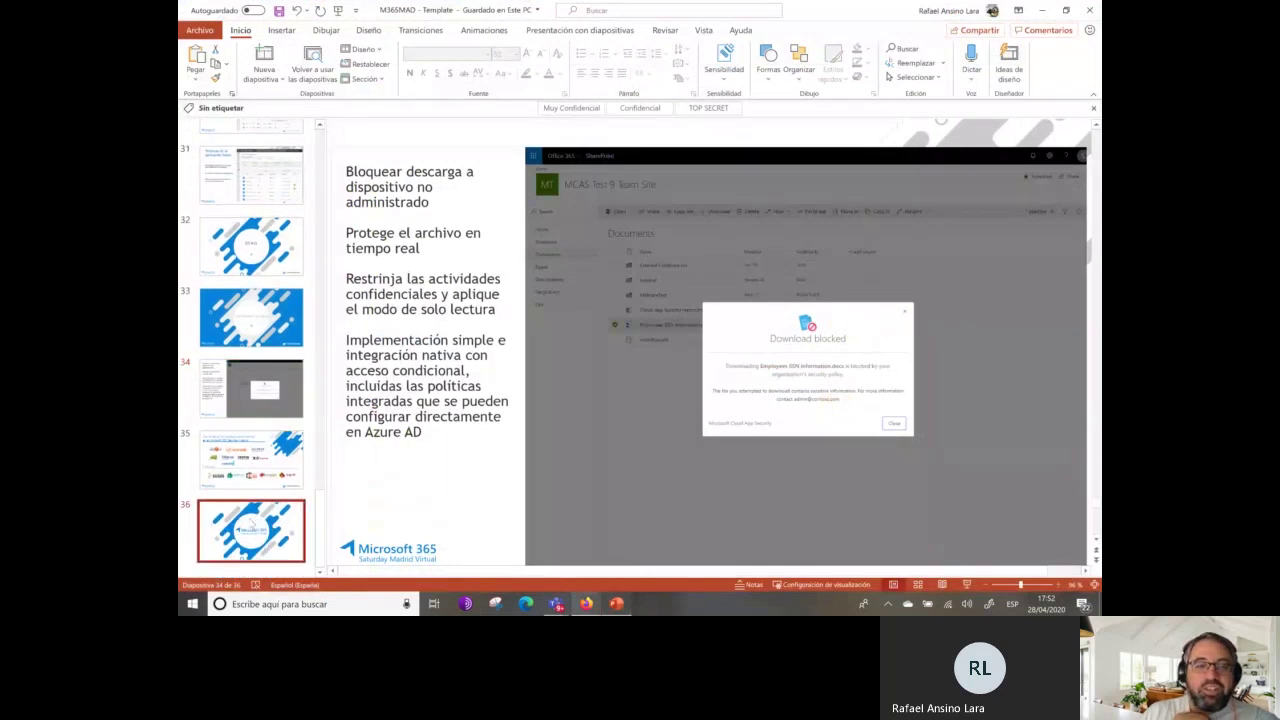
click(250, 485)
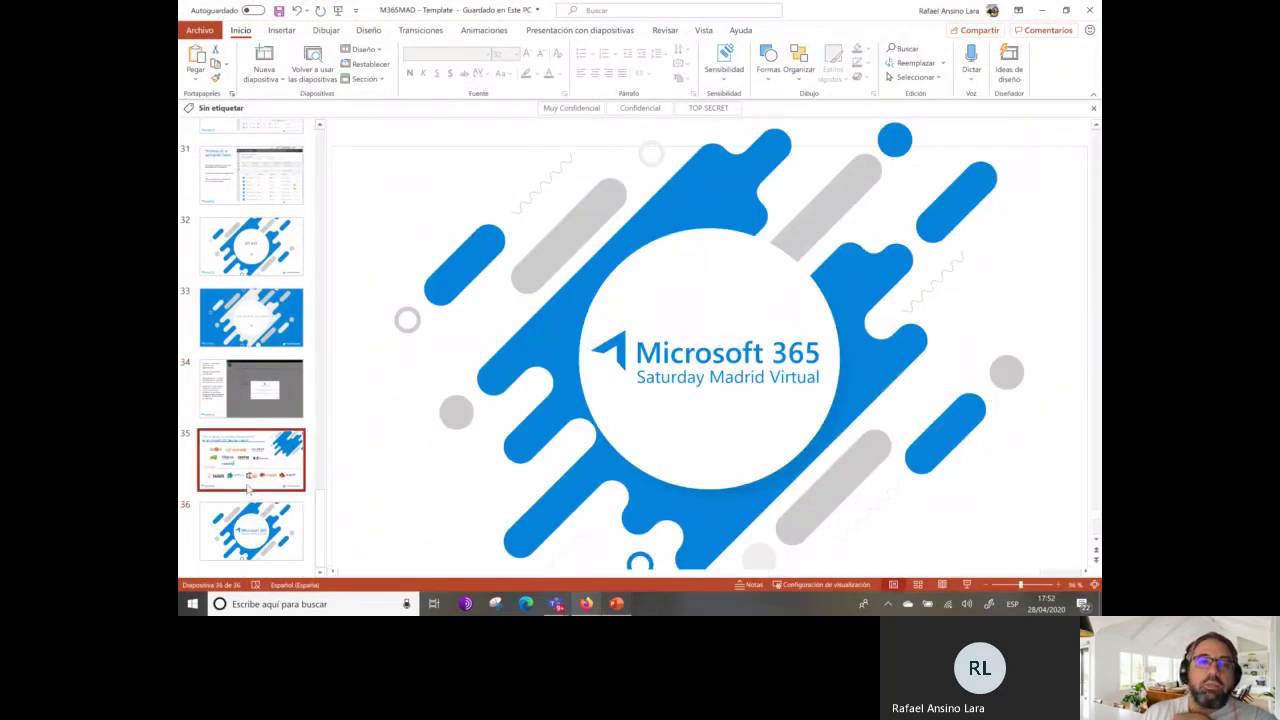